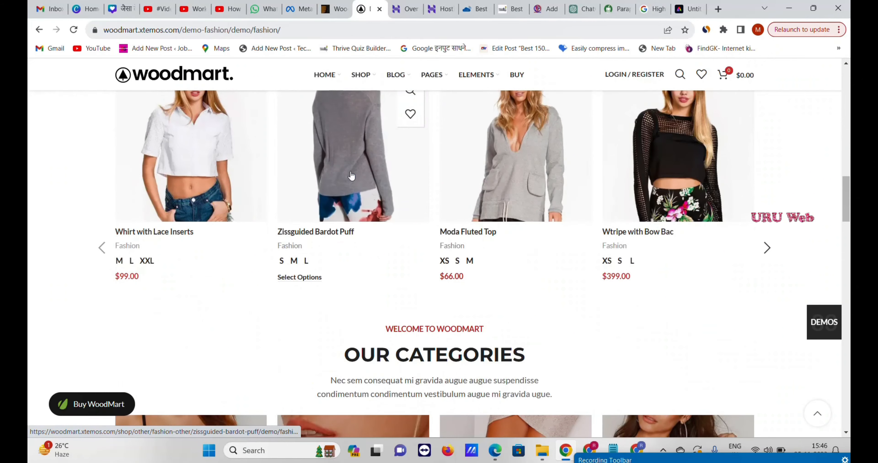
Step: Browse the WoodMart demo listings and open the Wtripe with Bow Bac product page
scroll(352, 176, "down", 10)
scroll(354, 180, "down", 15)
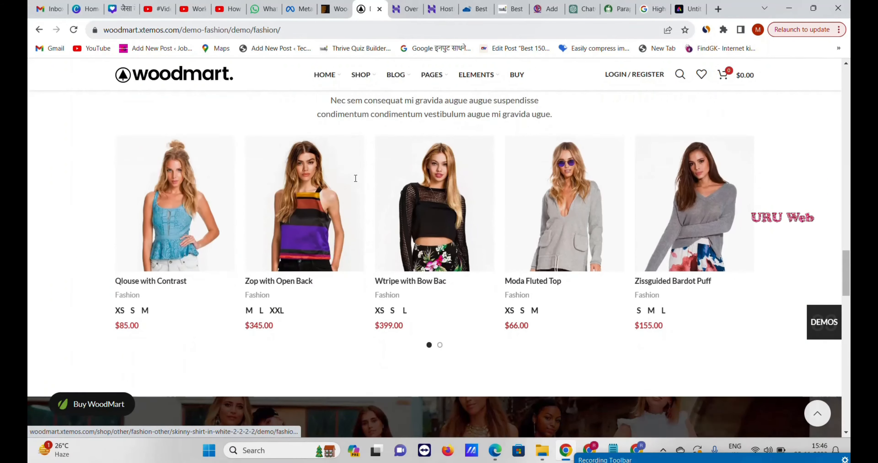
scroll(354, 181, "down", 15)
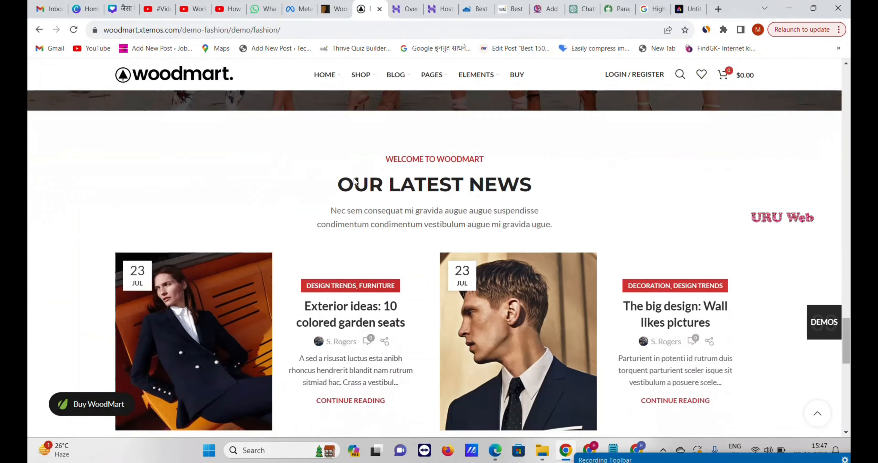
scroll(374, 192, "down", 5)
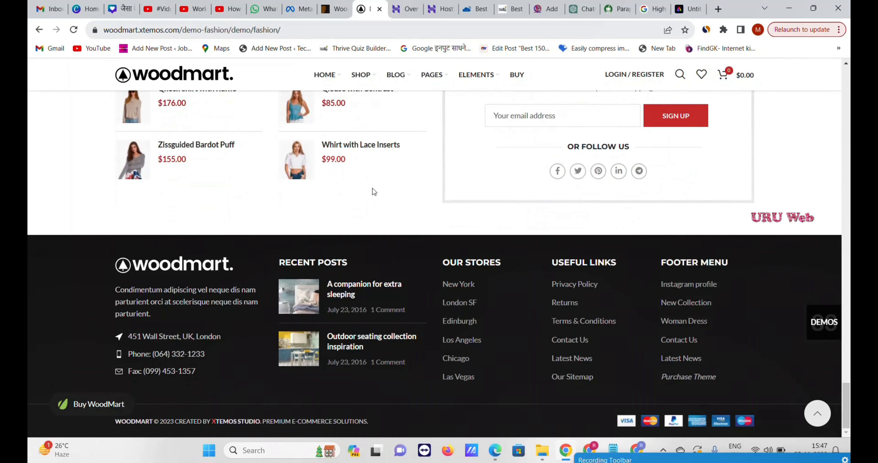
scroll(373, 189, "up", 20)
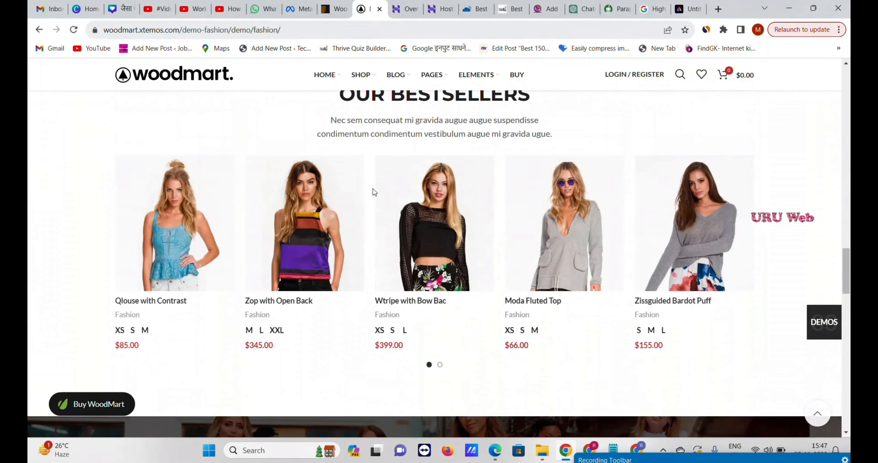
mouse_move(429, 229)
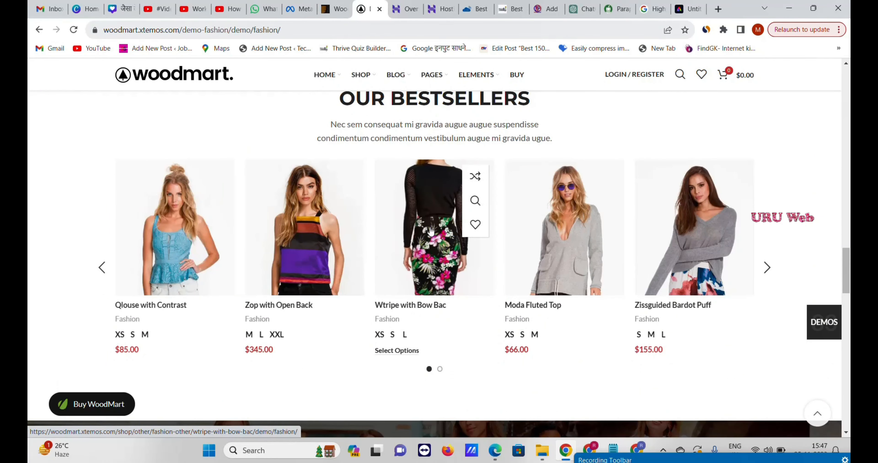
left_click(430, 231)
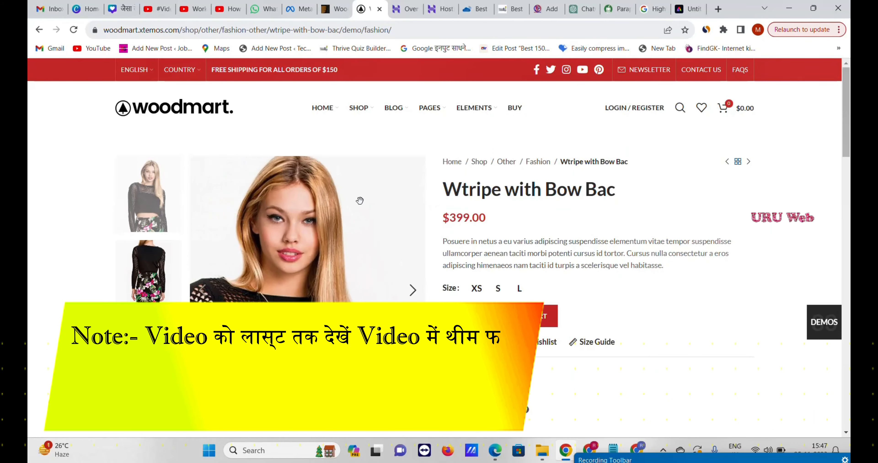
Step: Look through the Wtripe with Bow Bac product page, then go to the Contact Us page
scroll(162, 230, "down", 3)
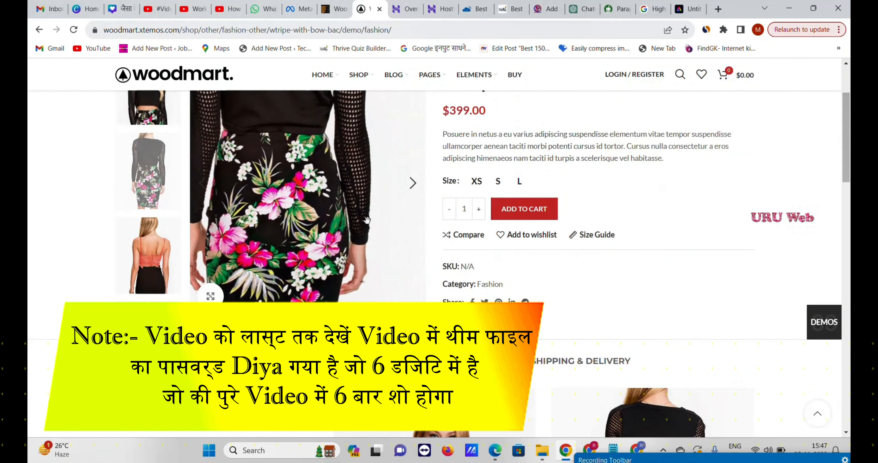
scroll(363, 220, "up", 2)
scroll(363, 221, "up", 2)
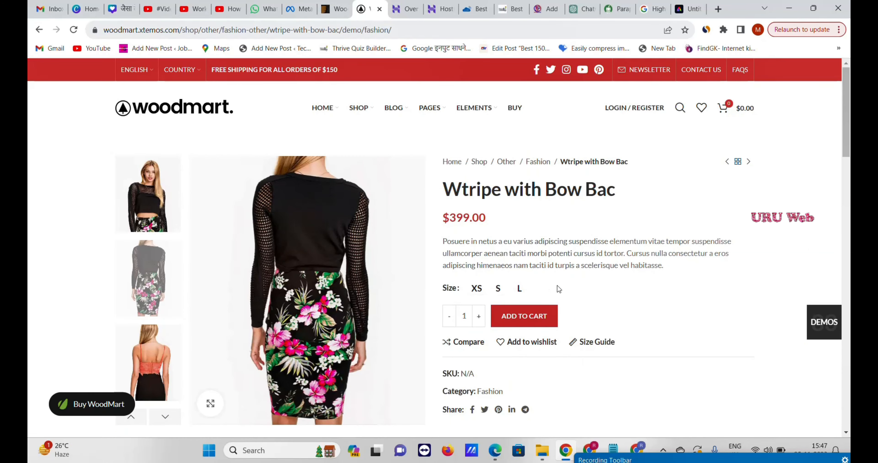
scroll(490, 259, "down", 4)
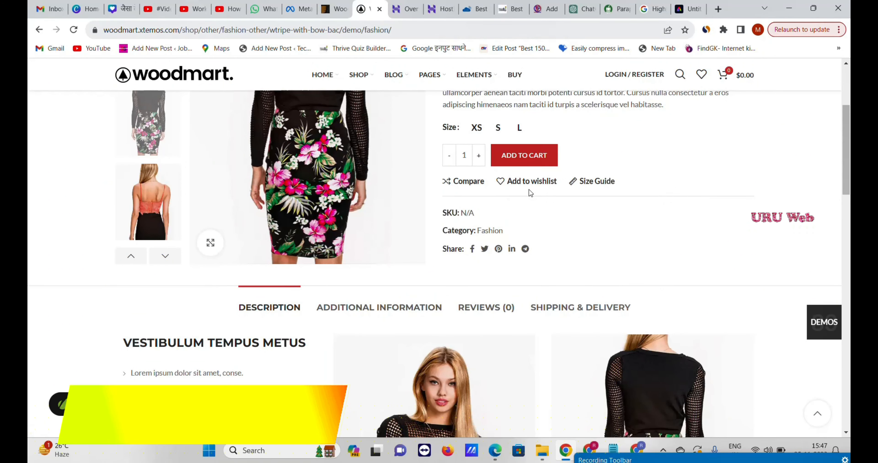
scroll(529, 189, "down", 1)
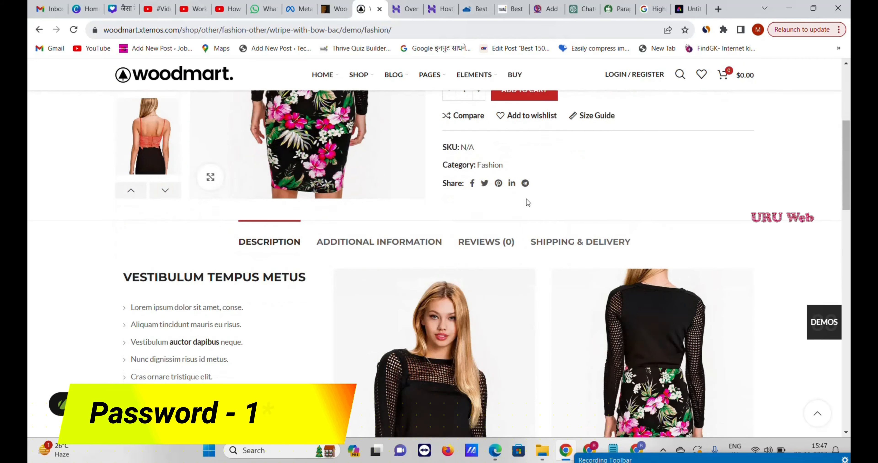
scroll(285, 252, "down", 2)
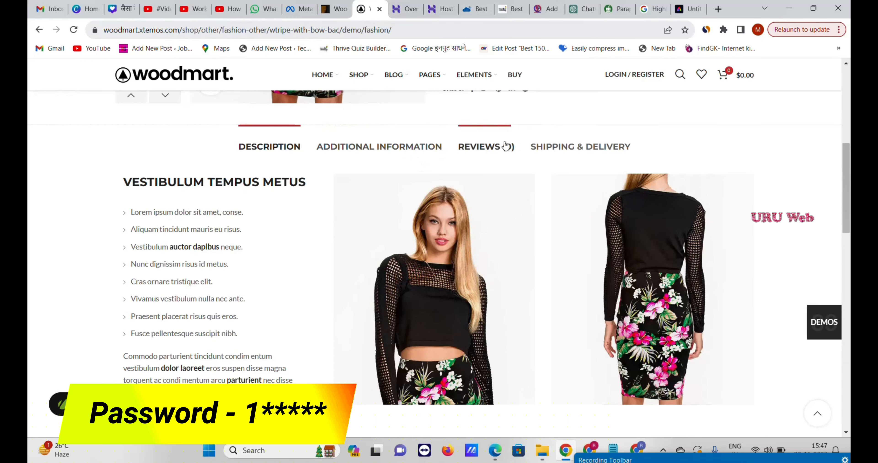
scroll(491, 201, "down", 7)
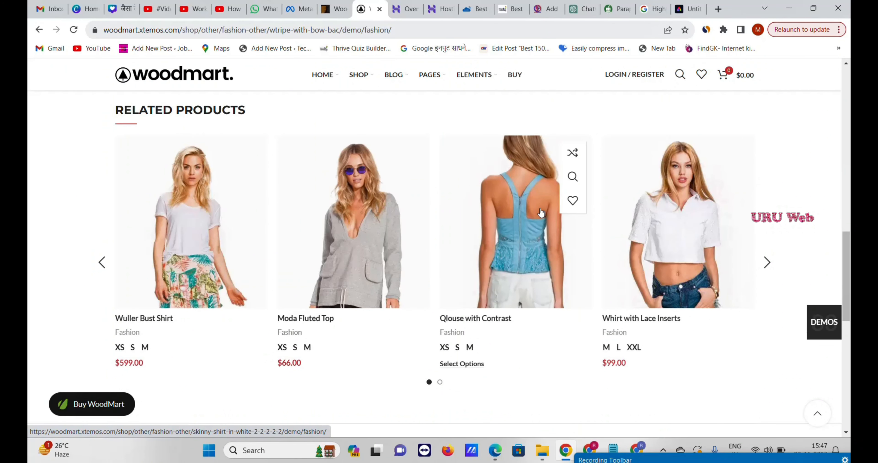
scroll(541, 212, "down", 5)
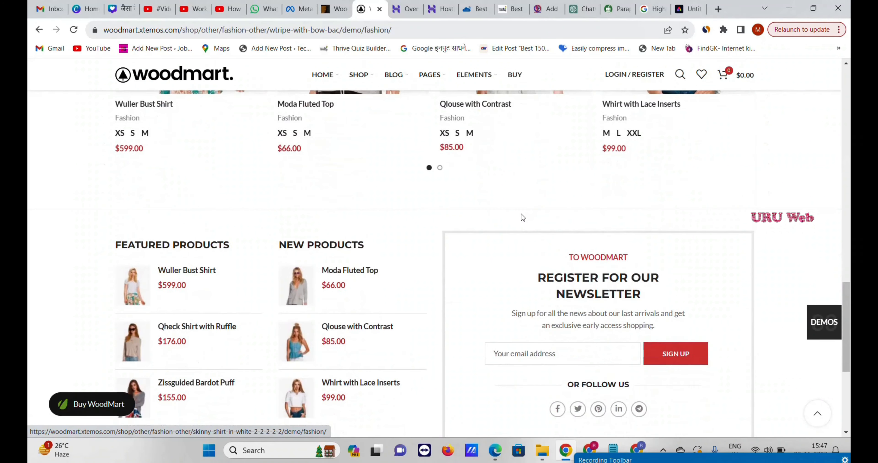
scroll(463, 225, "down", 2)
scroll(453, 230, "down", 4)
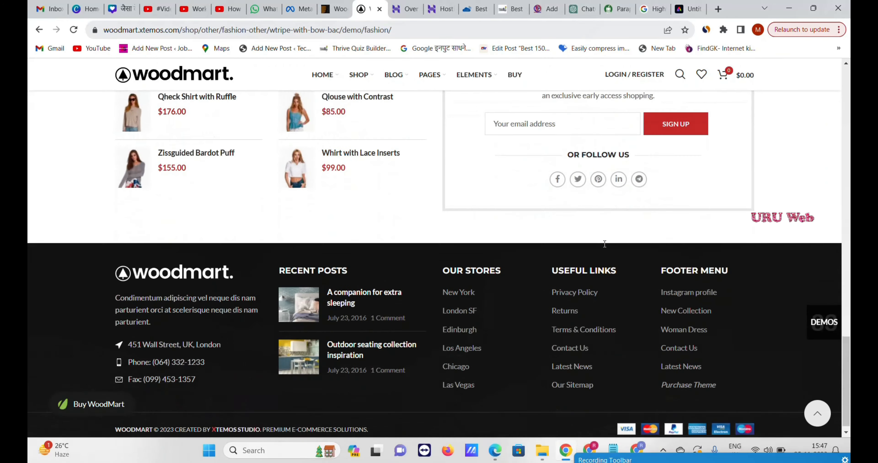
scroll(637, 256, "up", 8)
scroll(577, 243, "up", 10)
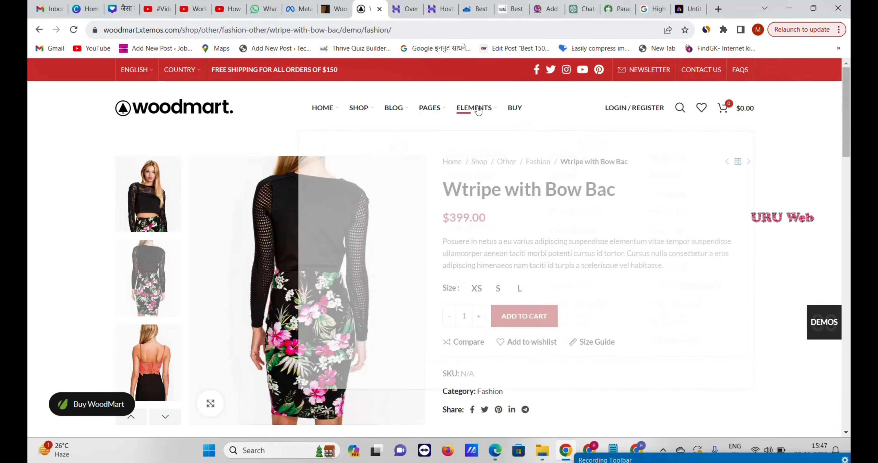
left_click(694, 71)
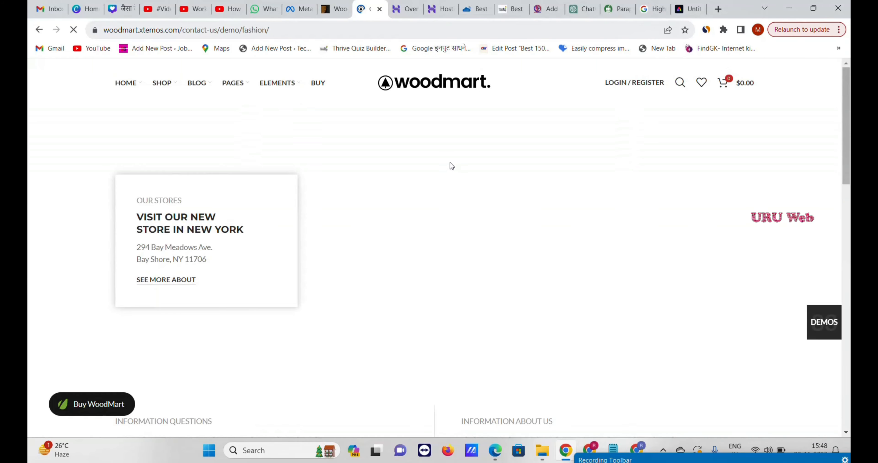
Step: Review the Contact Us page's New York store address, map, FAQs and contact form
scroll(254, 185, "down", 5)
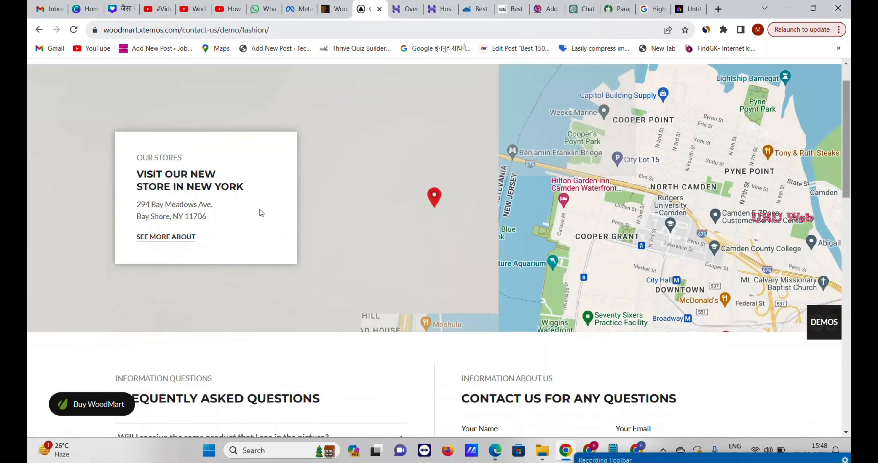
scroll(480, 188, "down", 3)
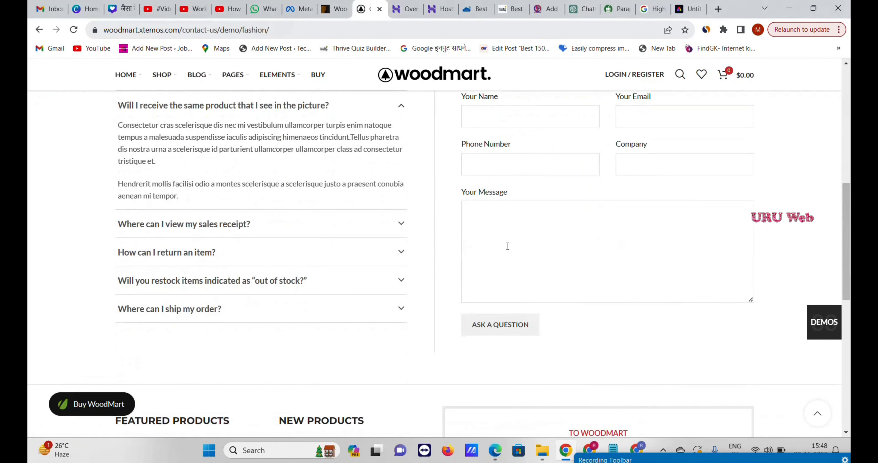
scroll(180, 215, "up", 3)
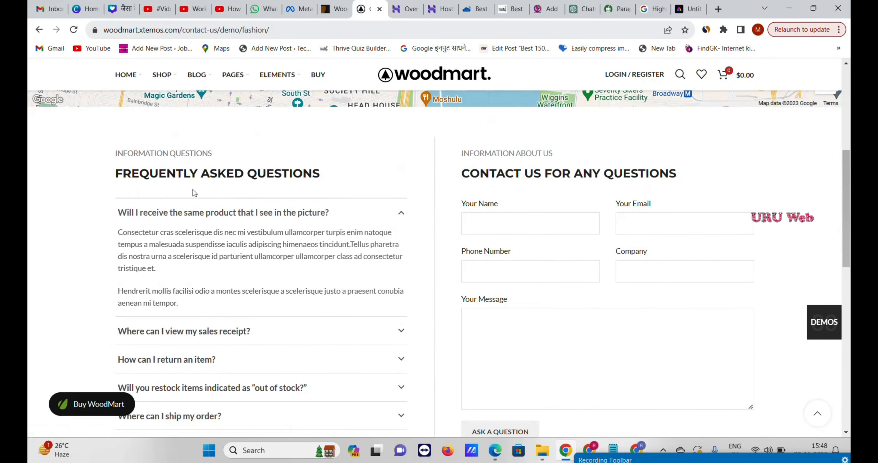
scroll(345, 266, "down", 10)
scroll(463, 266, "up", 2)
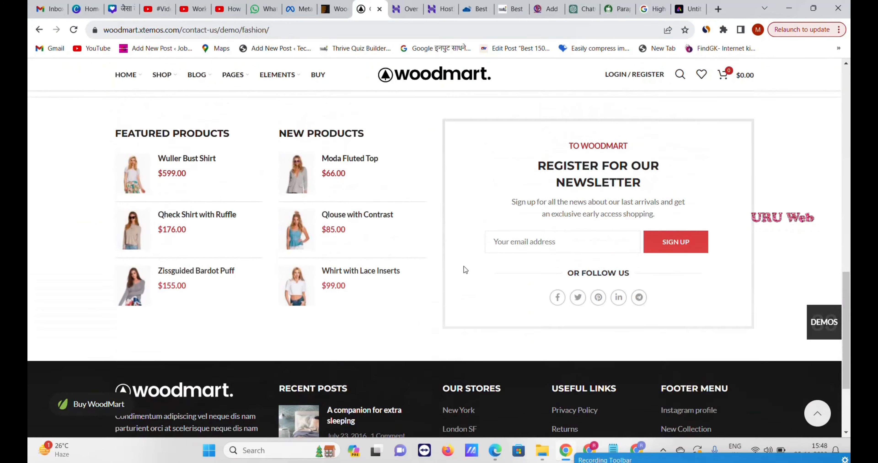
scroll(463, 266, "up", 6)
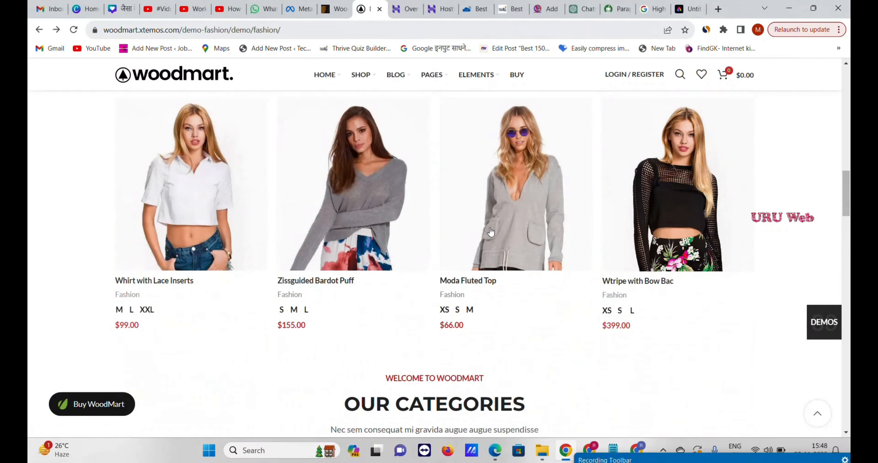
scroll(437, 191, "up", 7)
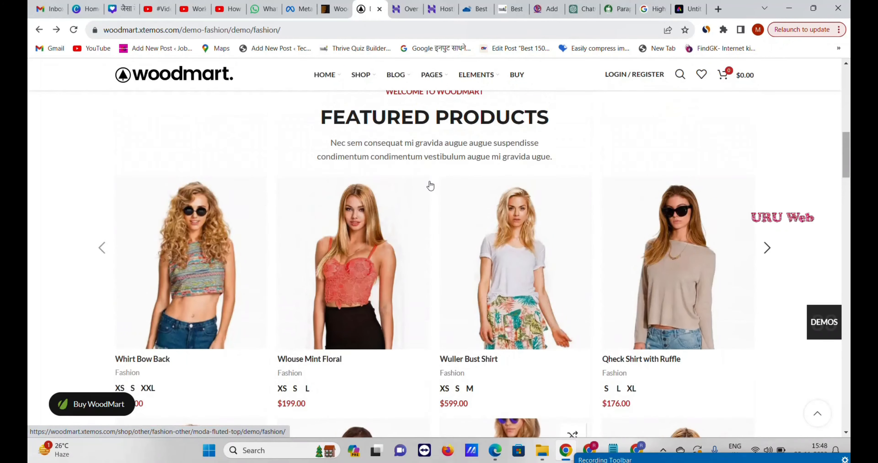
scroll(431, 185, "up", 8)
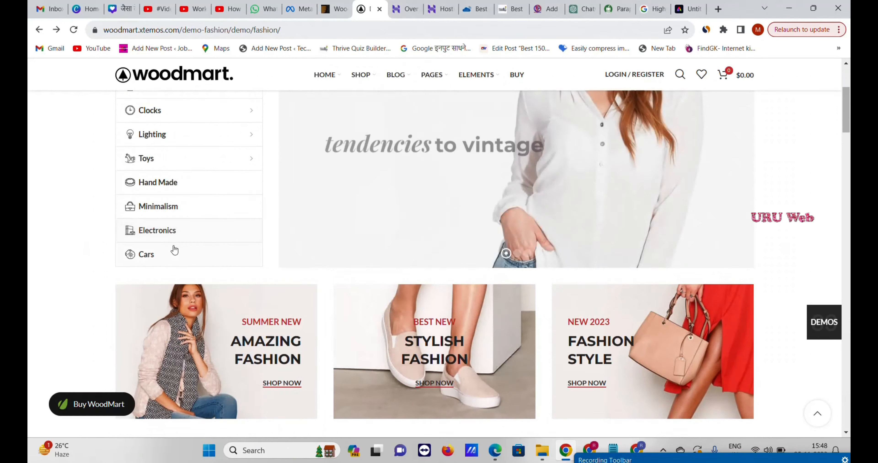
scroll(175, 251, "up", 5)
mouse_move(175, 181)
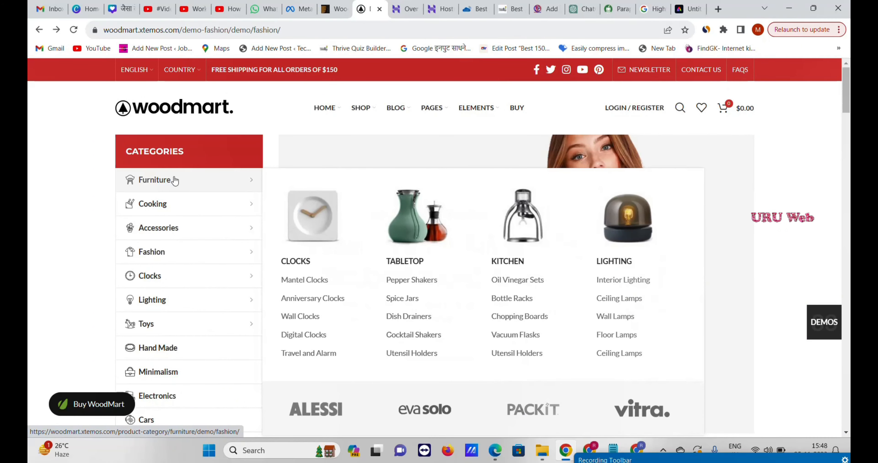
mouse_move(185, 216)
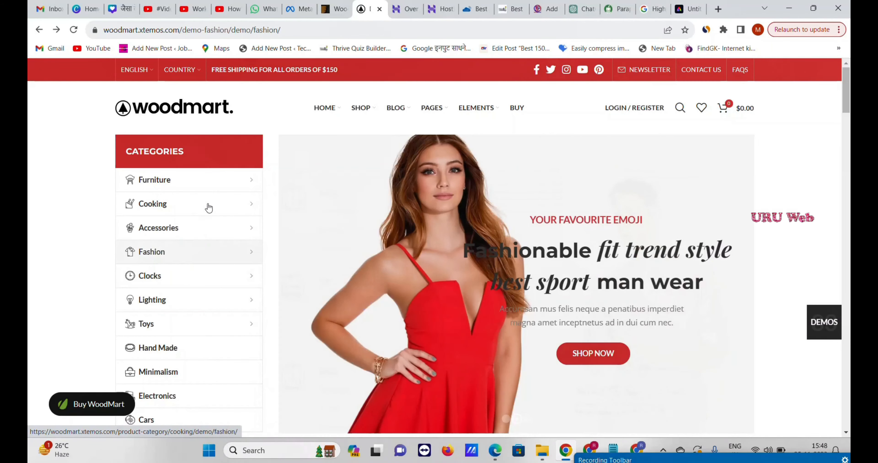
mouse_move(235, 209)
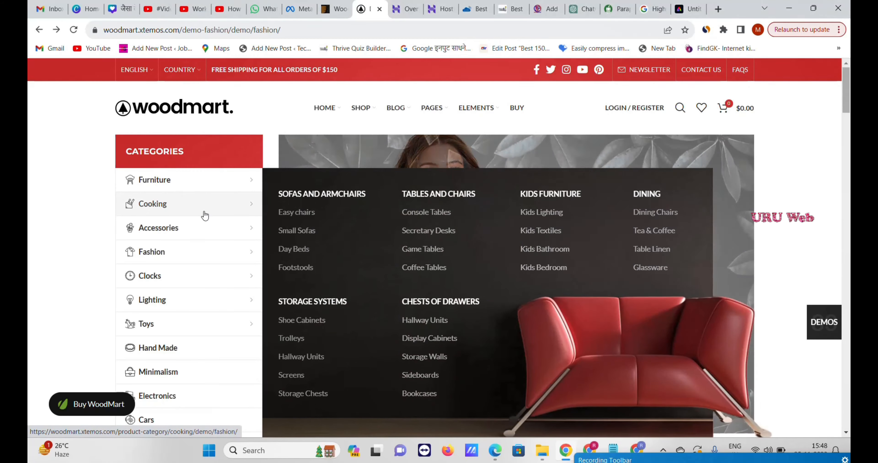
scroll(764, 269, "down", 3)
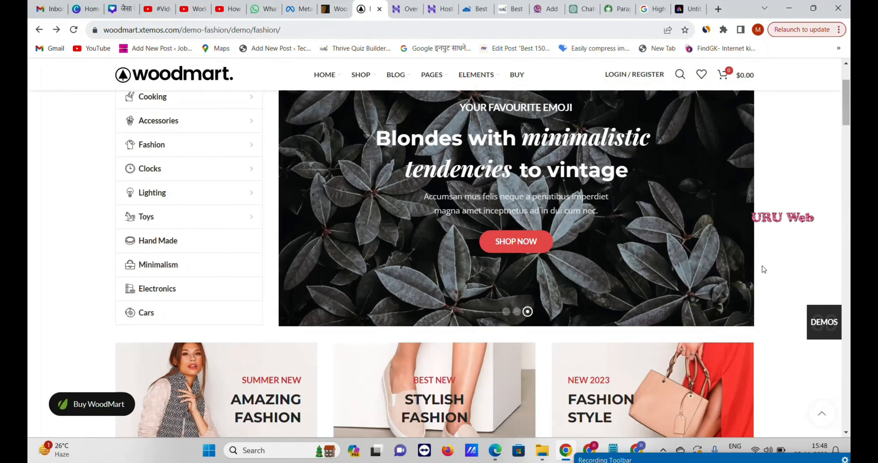
scroll(763, 269, "down", 3)
scroll(740, 276, "down", 6)
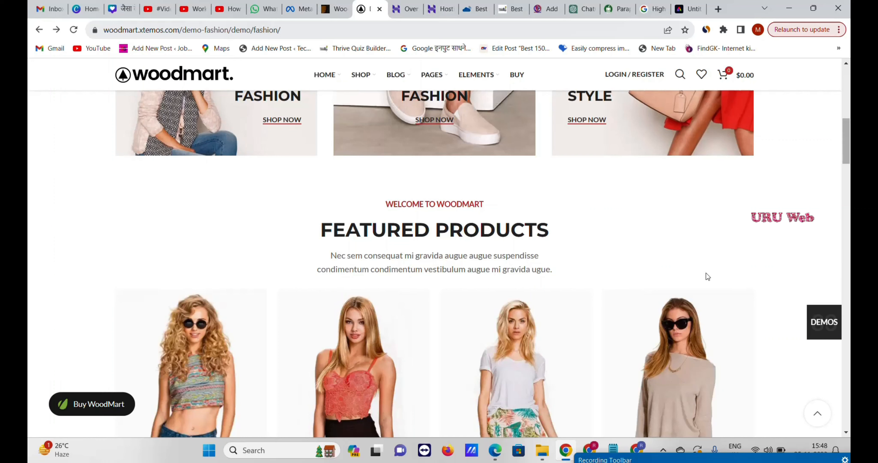
scroll(657, 268, "down", 6)
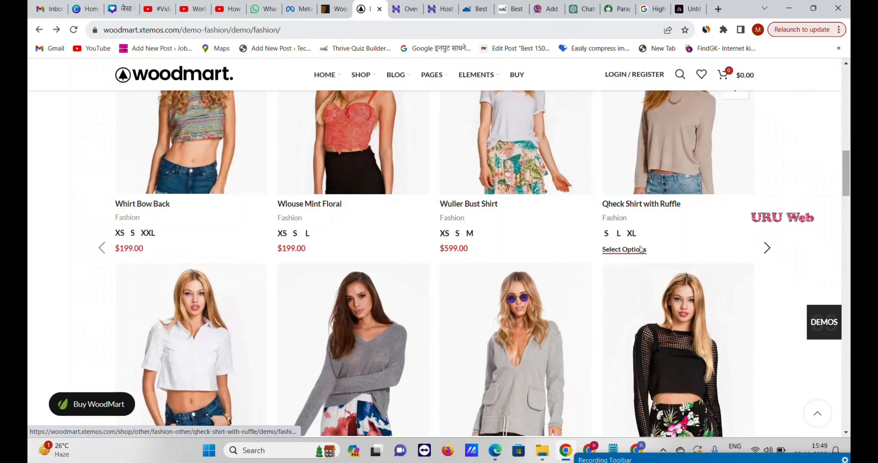
scroll(641, 250, "down", 5)
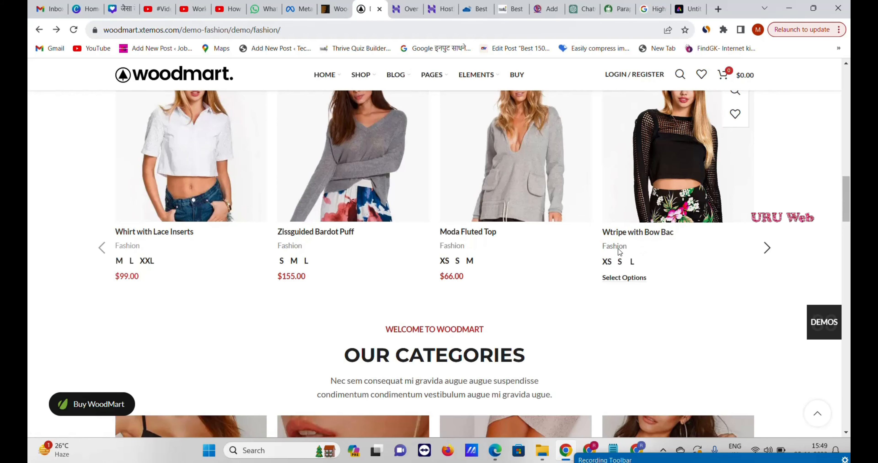
Step: Scroll the fashion demo's product grid, past Moda Fluted Top at $66.00, toward Our Categories
scroll(618, 248, "down", 1)
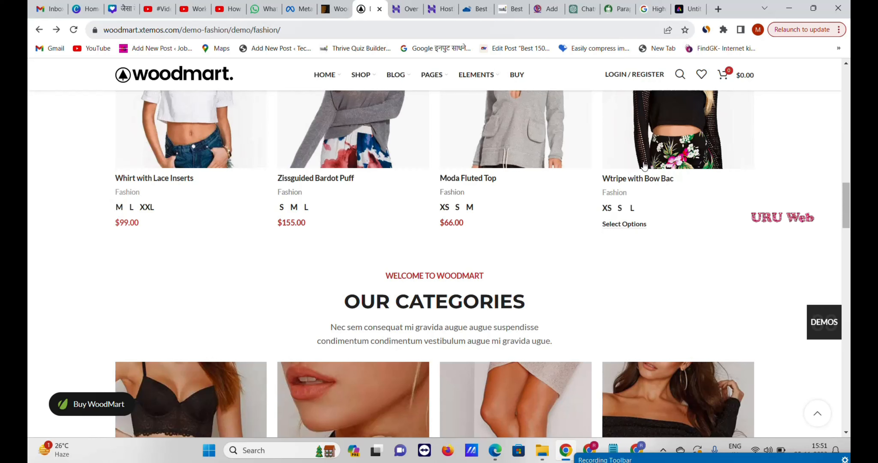
Step: Switch to the Hostinger site and look over its hosting pricing cards
left_click(444, 4)
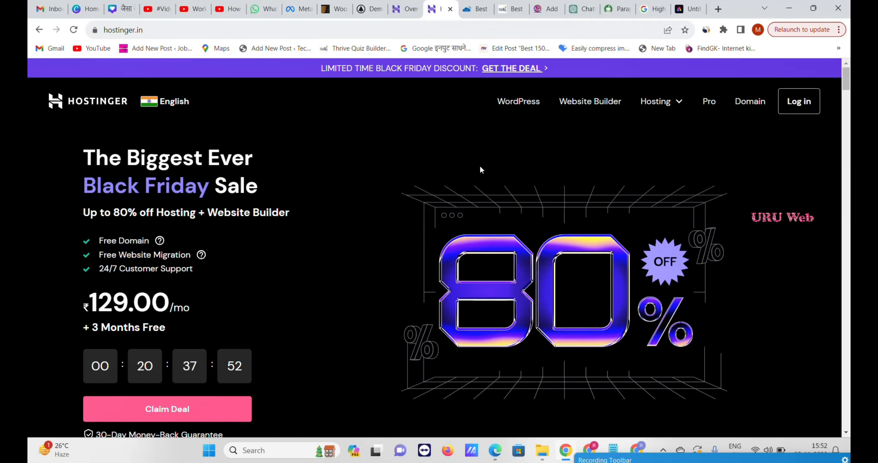
scroll(480, 167, "down", 10)
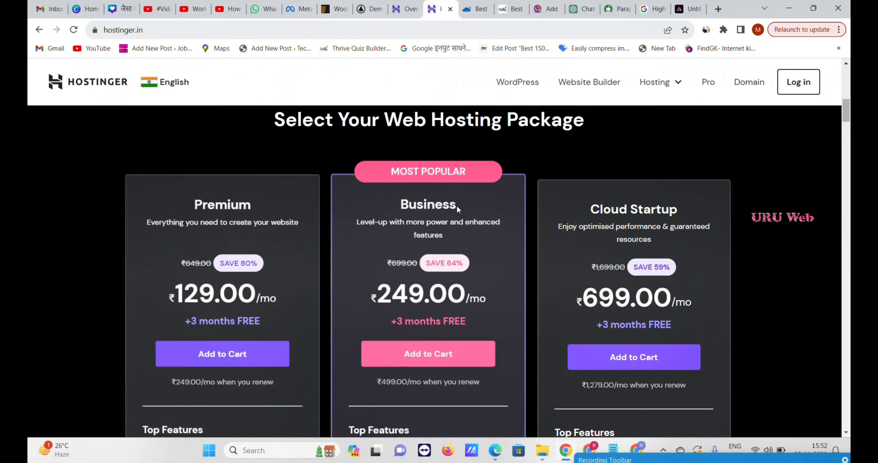
scroll(445, 210, "down", 10)
scroll(445, 207, "down", 20)
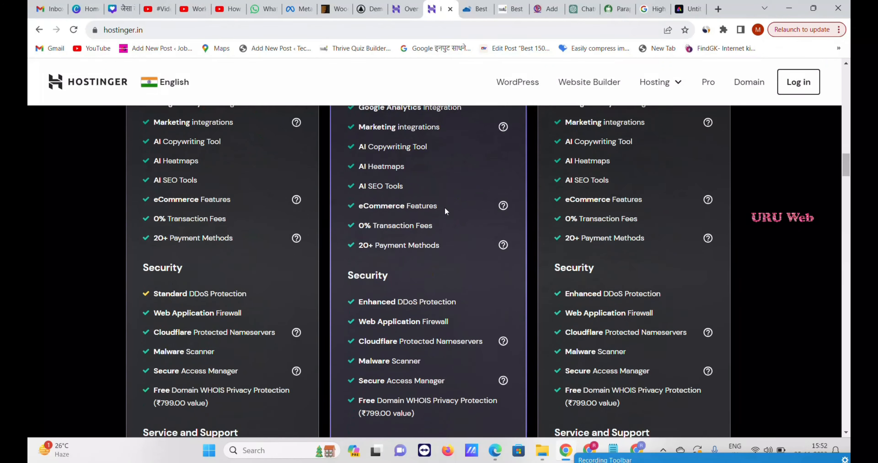
scroll(644, 180, "up", 6)
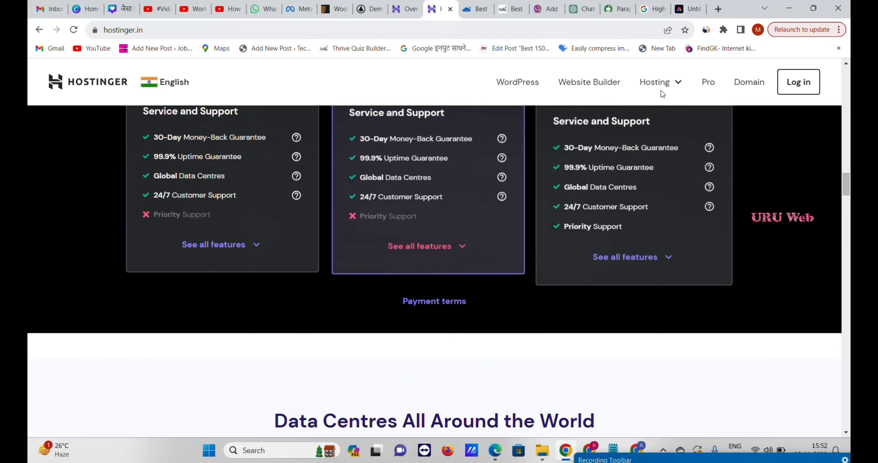
Step: Review the Web Hosting plans, highlighting the Premium plan, then go to Domain Name Search
left_click(665, 83)
left_click(632, 118)
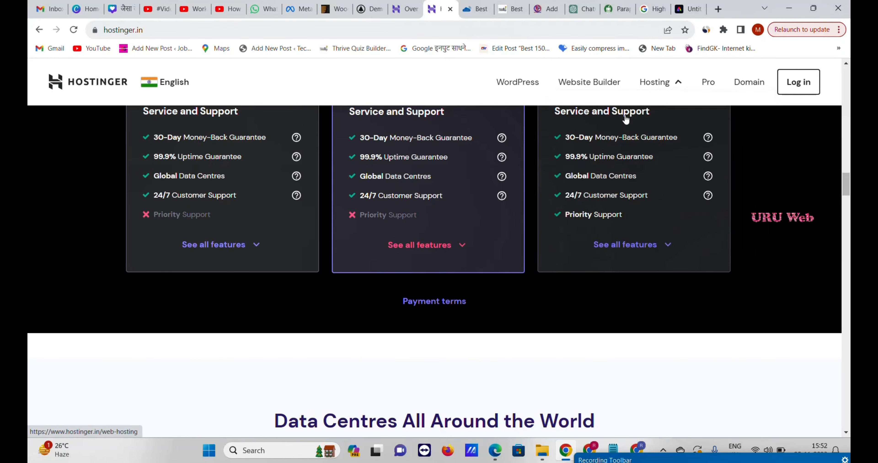
scroll(306, 213, "down", 3)
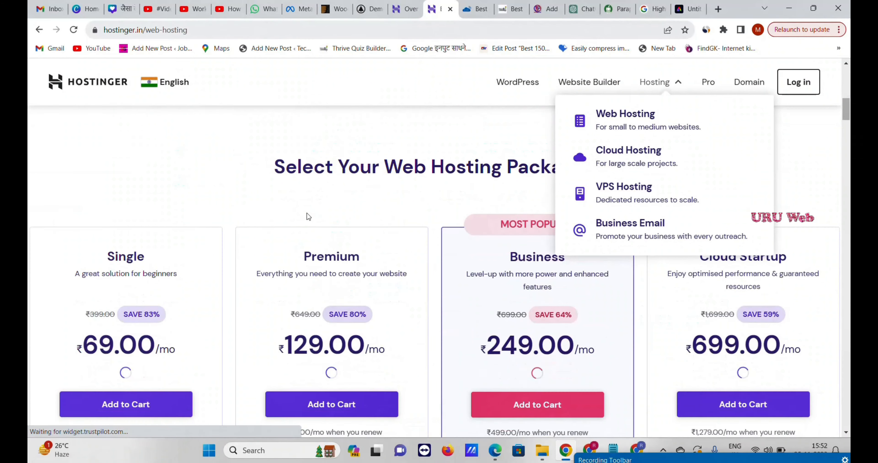
scroll(239, 235, "down", 3)
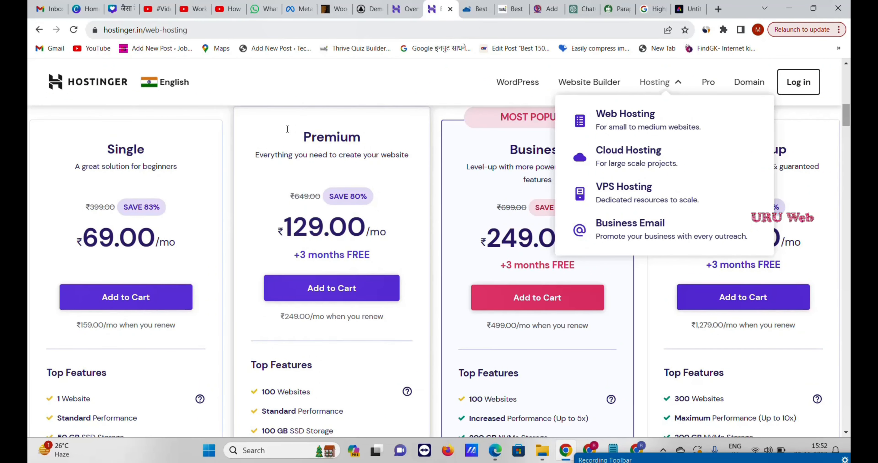
left_click_drag(303, 137, 348, 181)
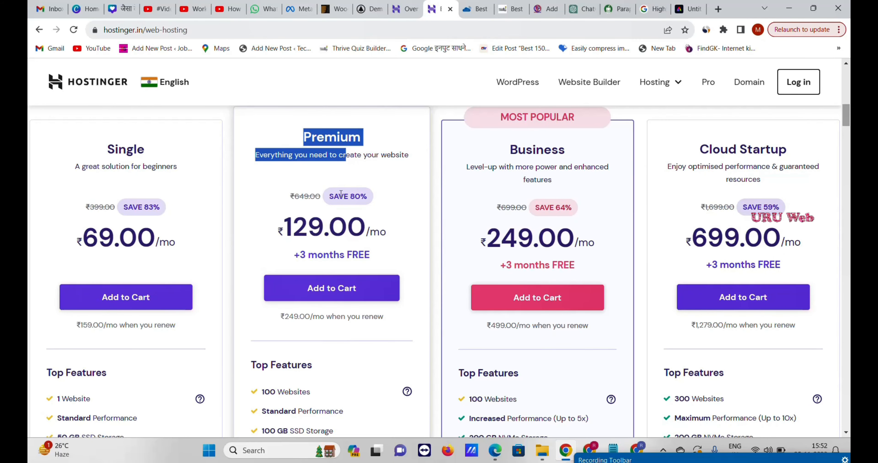
scroll(341, 195, "down", 4)
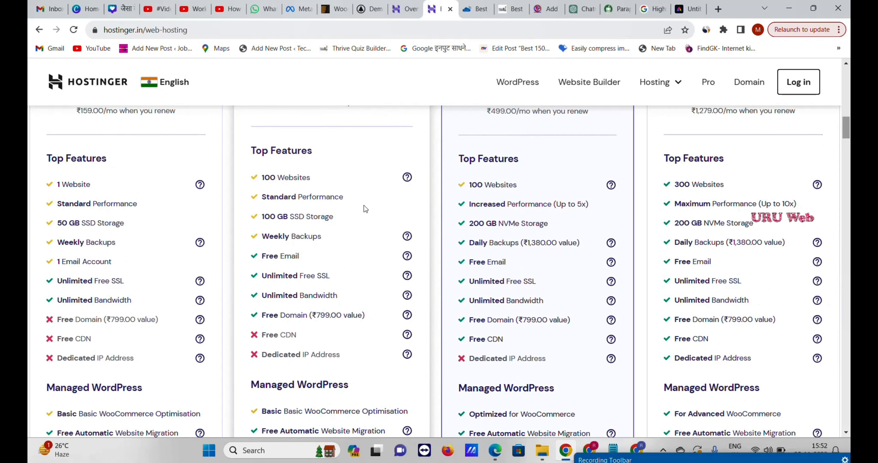
left_click(750, 85)
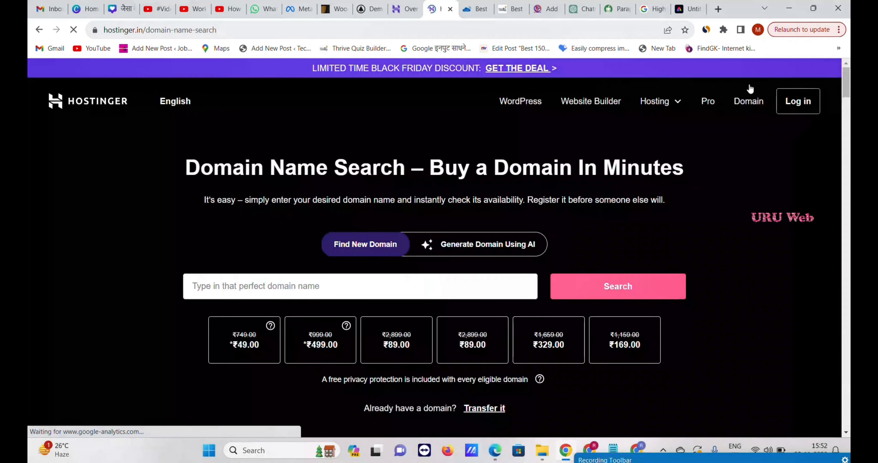
Step: Search for the domain name 'hjhg'
left_click(387, 294)
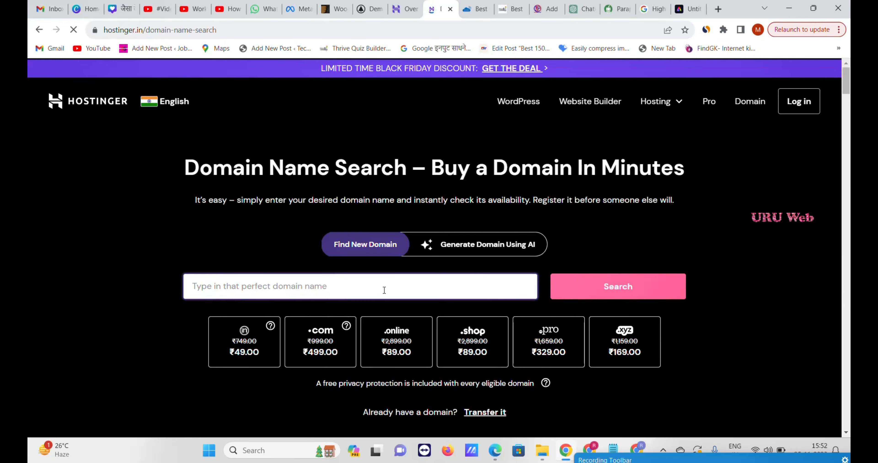
left_click(382, 289)
type("hjhg")
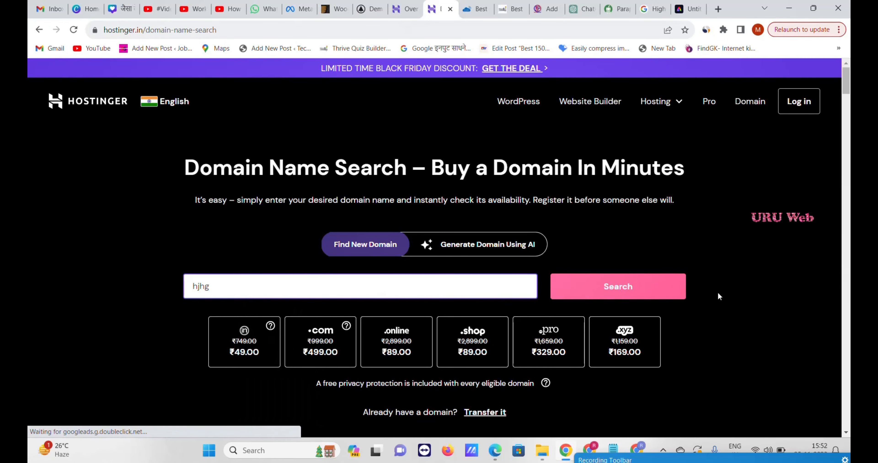
left_click(676, 290)
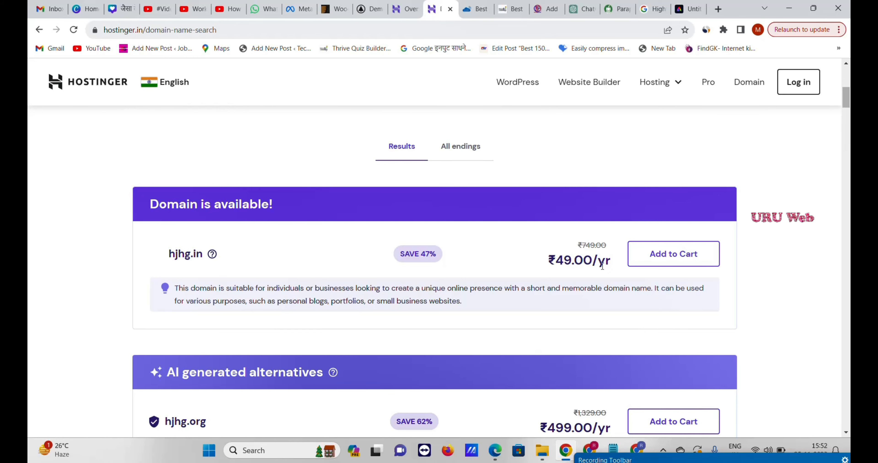
Step: Review hjhg.in availability at ₹49.00/yr and the alternative domain endings and prices
scroll(202, 294, "down", 4)
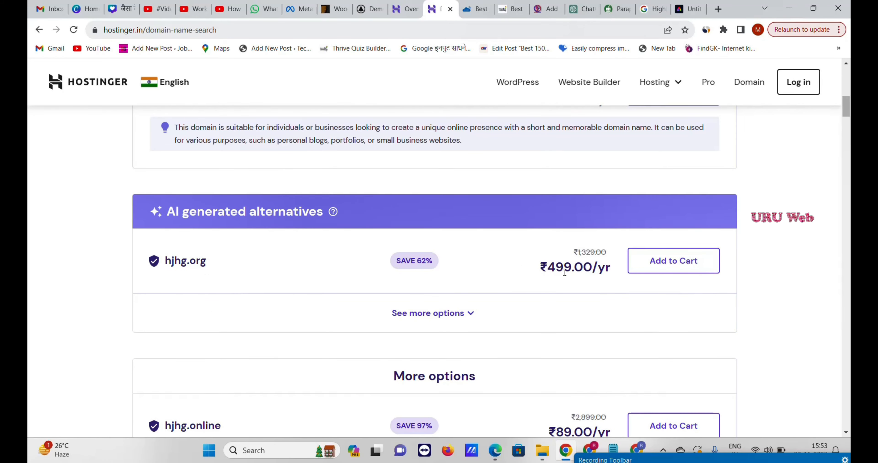
scroll(602, 264, "down", 3)
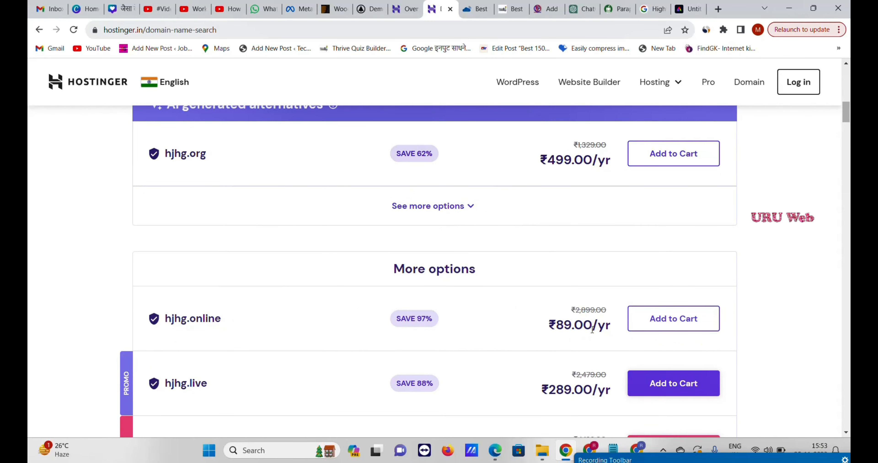
scroll(155, 362, "down", 3)
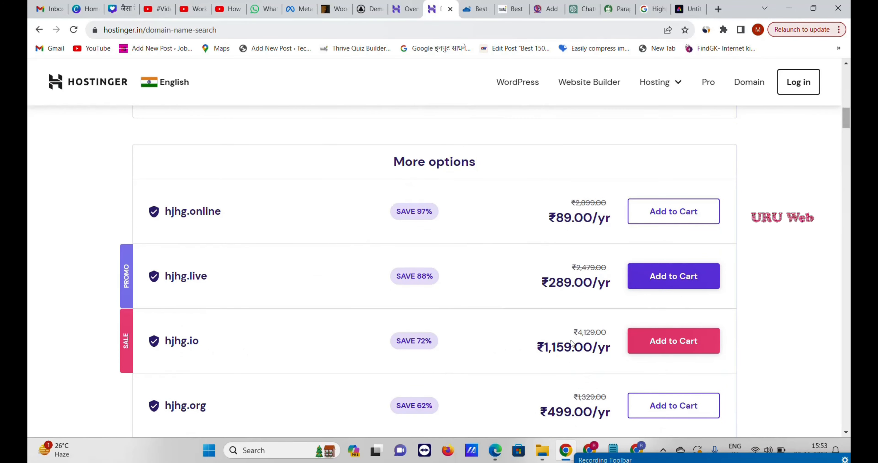
scroll(523, 354, "down", 6)
scroll(508, 327, "up", 2)
scroll(508, 328, "up", 2)
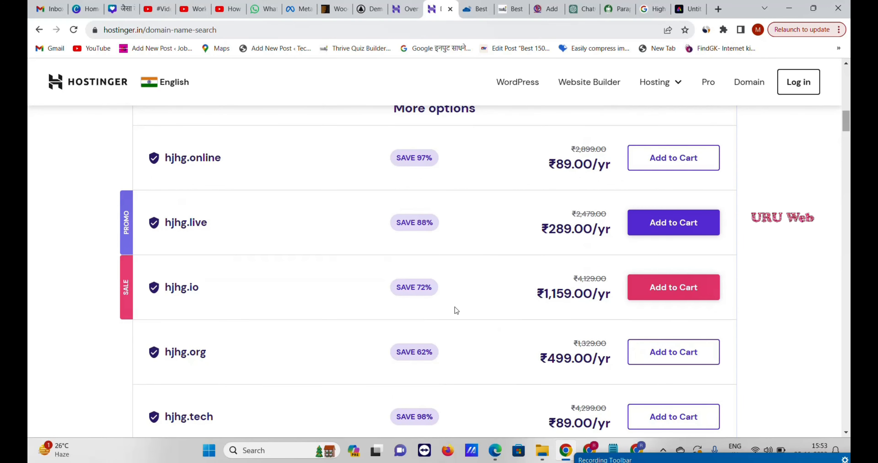
scroll(453, 310, "up", 4)
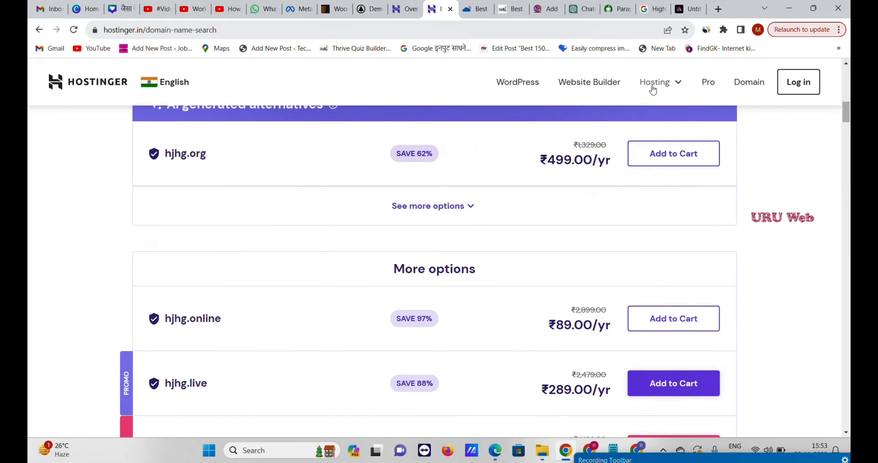
Step: Compare Single ₹69, Premium ₹129, Business ₹249 and Cloud Startup ₹699 plans, noting Premium's free domain
mouse_move(653, 89)
left_click(639, 125)
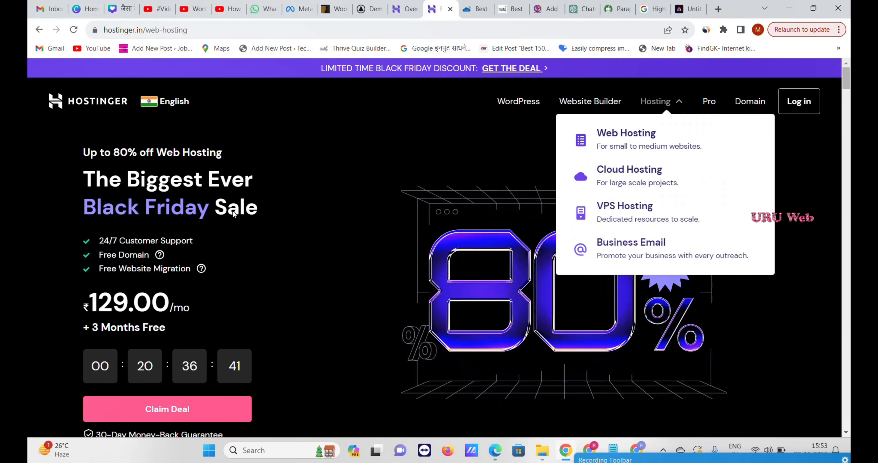
scroll(233, 215, "down", 5)
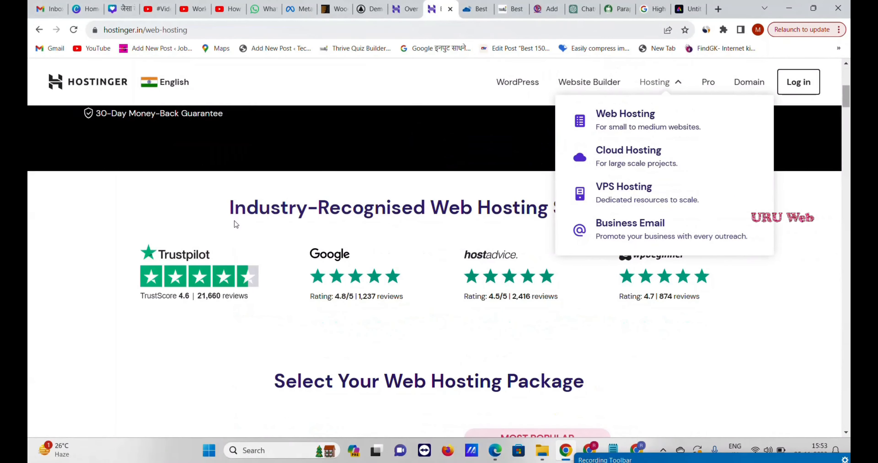
scroll(235, 223, "down", 4)
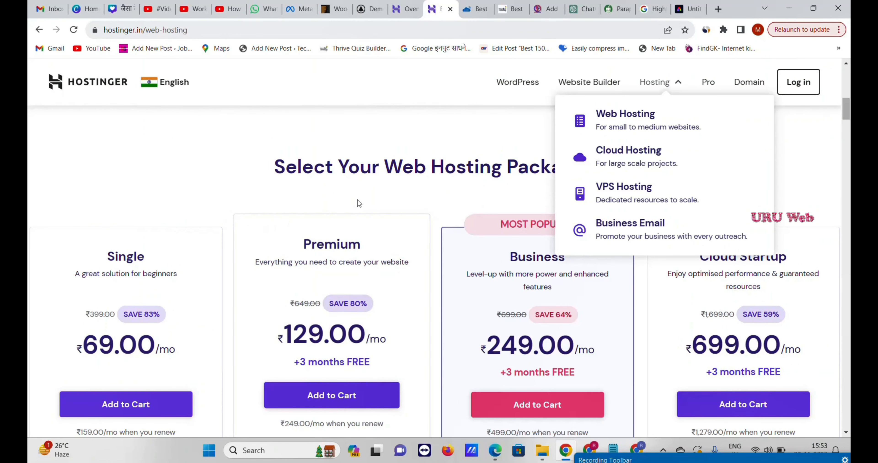
scroll(361, 237, "down", 3)
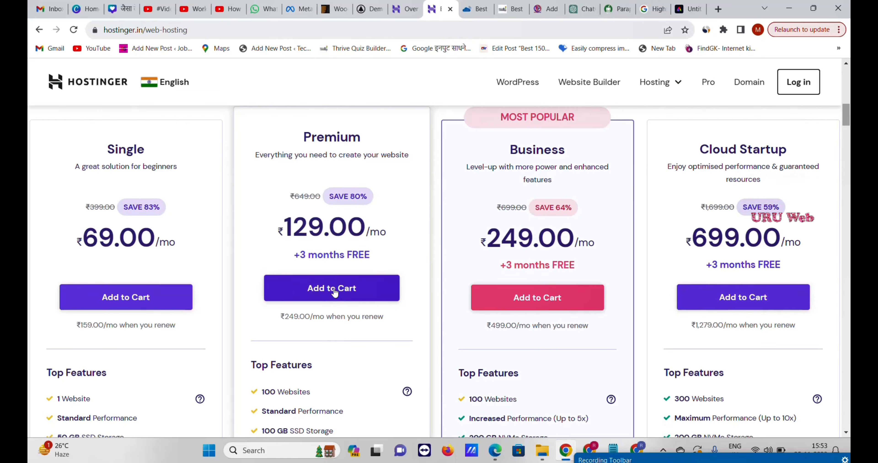
scroll(335, 295, "down", 3)
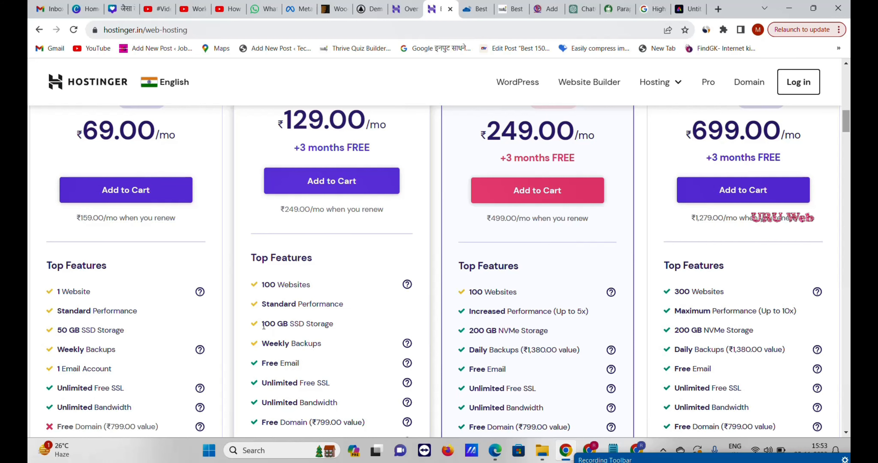
scroll(299, 322, "down", 4)
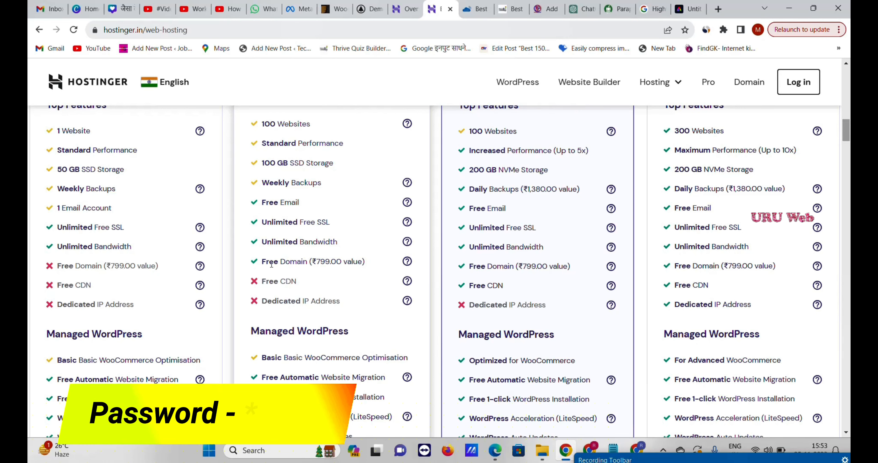
left_click_drag(267, 262, 351, 263)
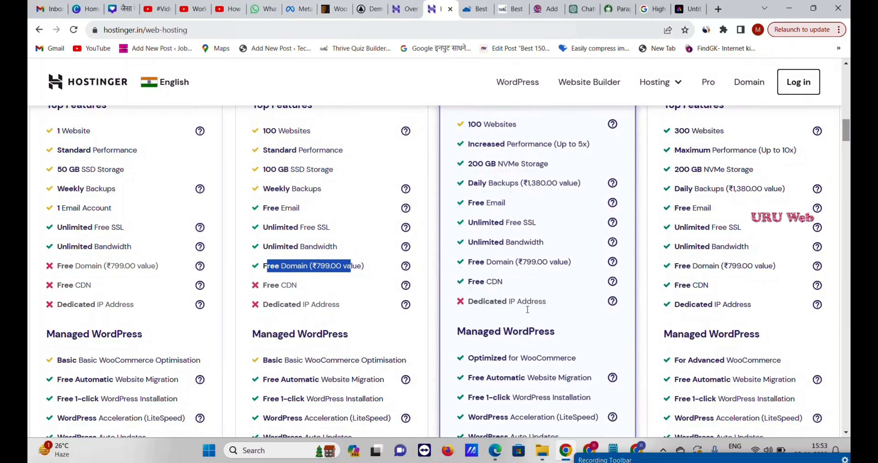
scroll(342, 334, "down", 5)
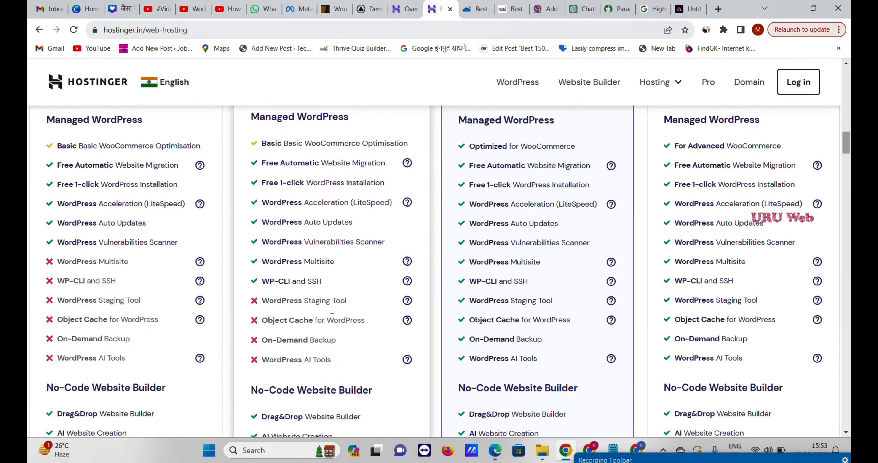
scroll(332, 316, "up", 12)
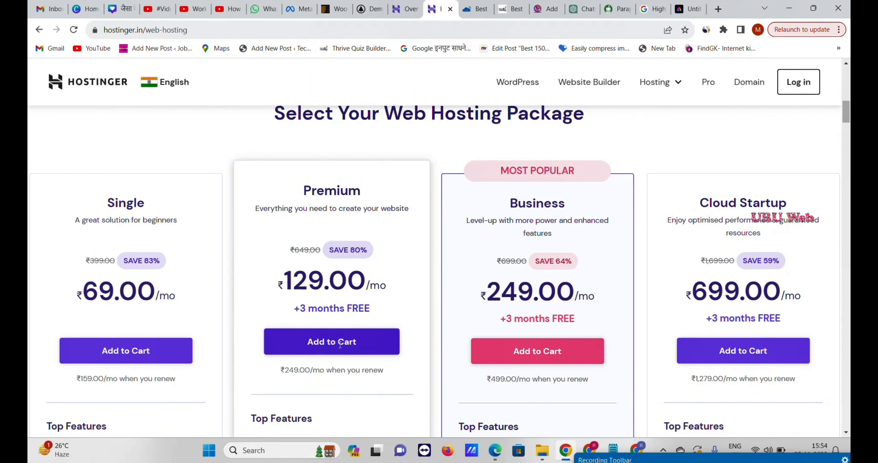
left_click(340, 345)
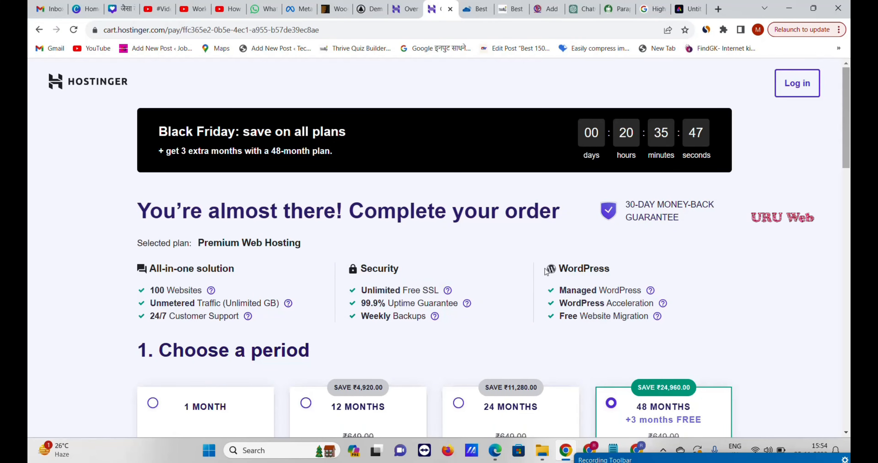
scroll(547, 272, "down", 5)
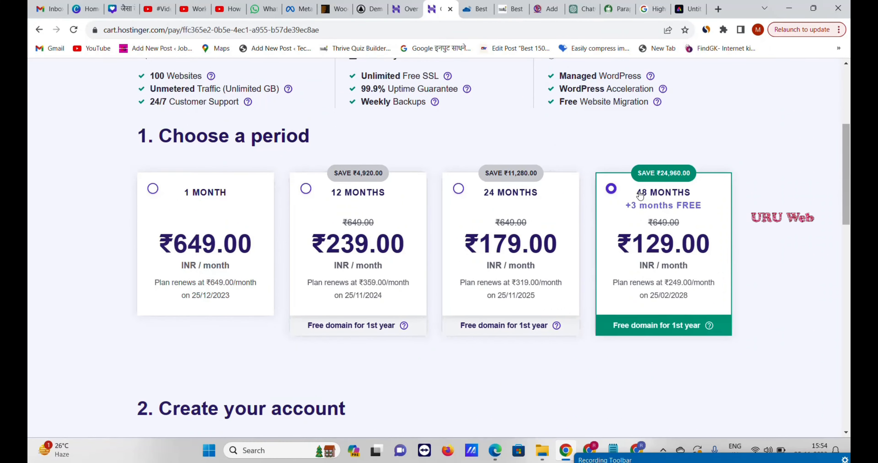
scroll(630, 212, "down", 12)
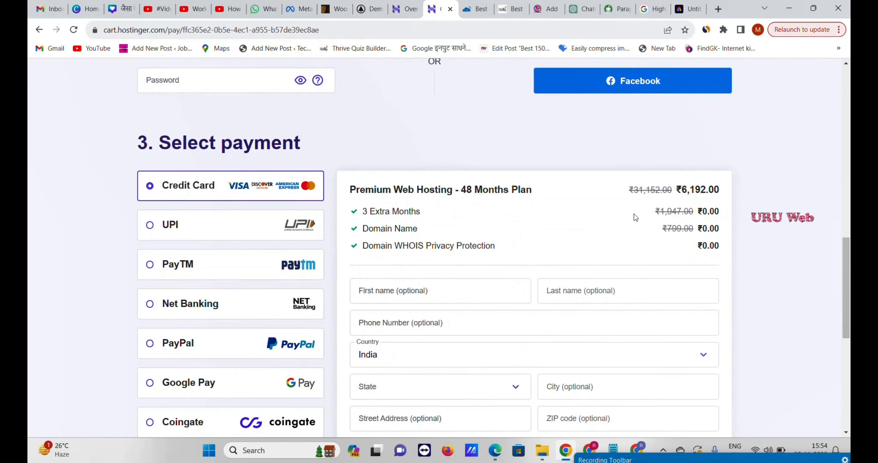
scroll(673, 199, "down", 1)
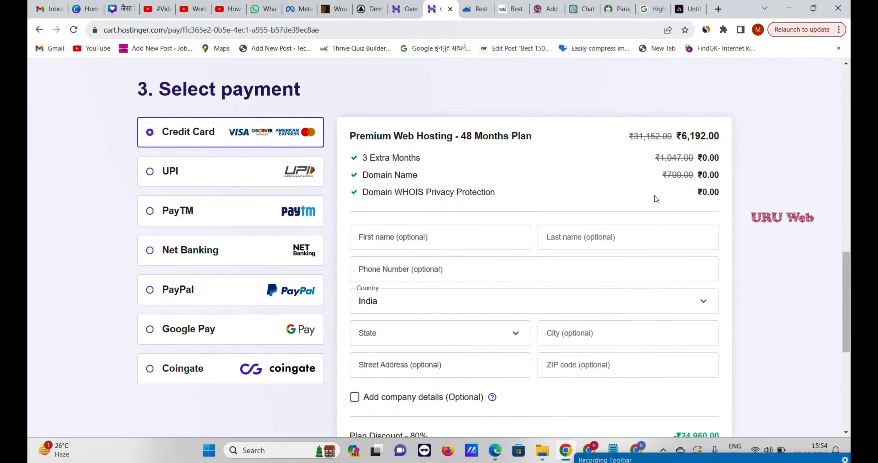
scroll(658, 221, "down", 6)
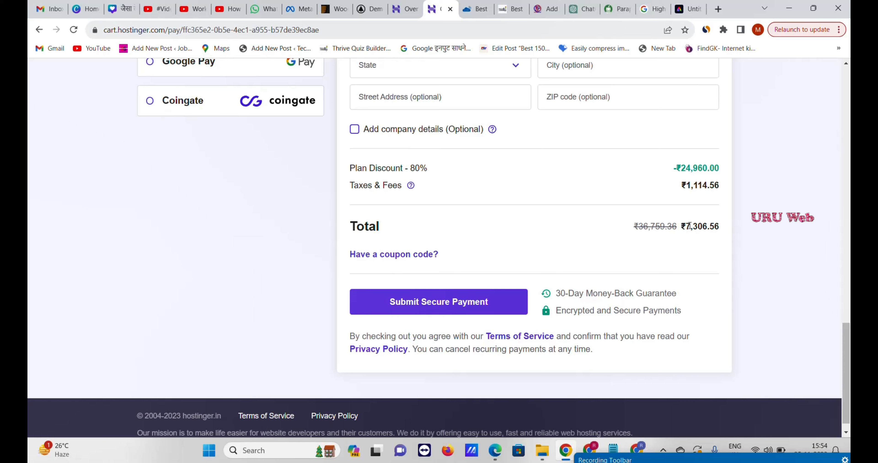
left_click_drag(685, 226, 723, 229)
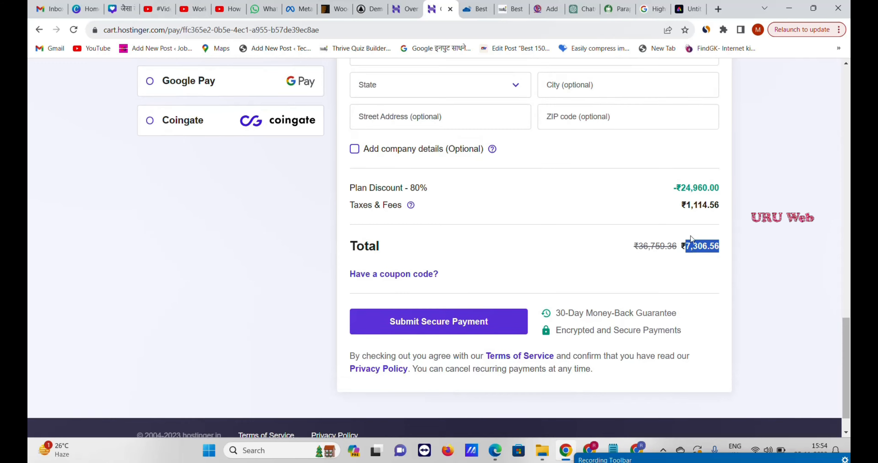
scroll(380, 172, "up", 15)
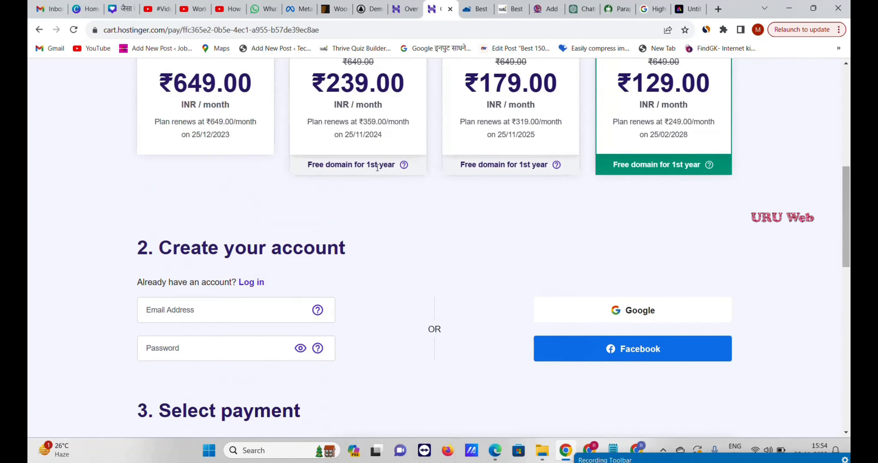
Step: Choose the 12-month billing period and confirm the ₹3,384.24 total
scroll(380, 173, "up", 3)
left_click(306, 135)
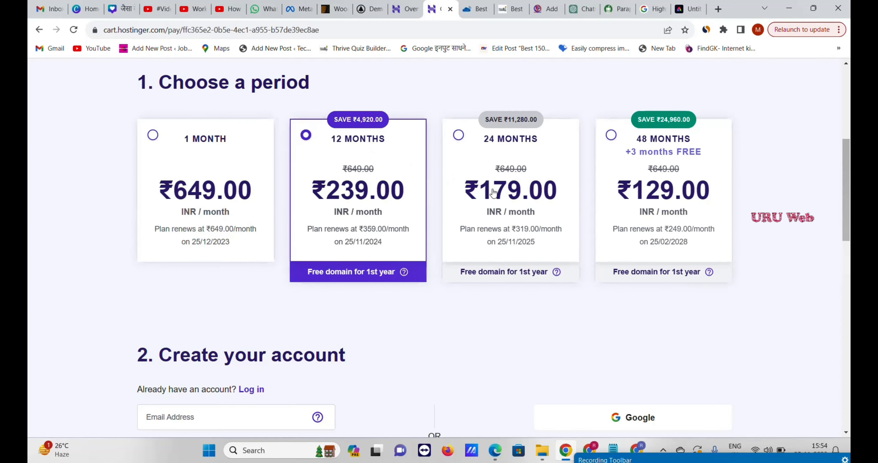
scroll(510, 201, "down", 15)
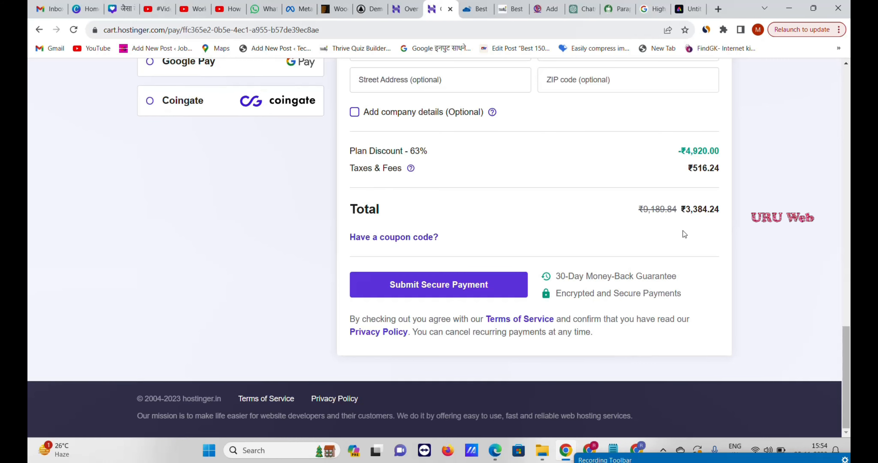
scroll(683, 230, "up", 5)
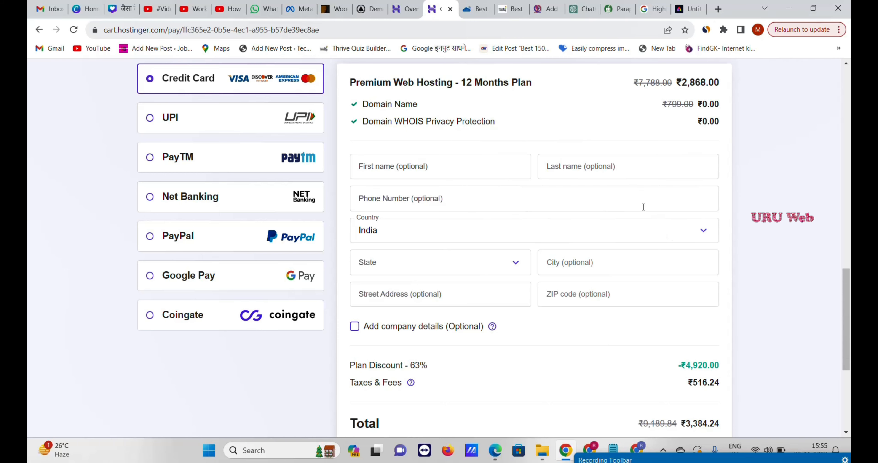
scroll(642, 207, "up", 6)
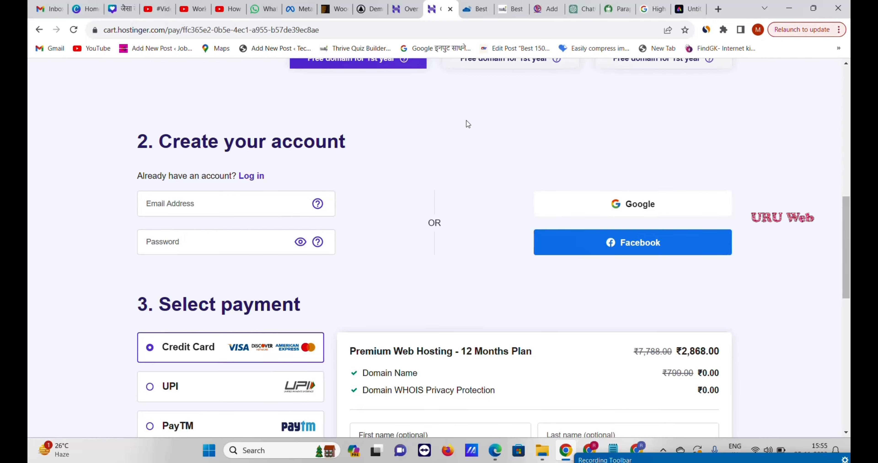
scroll(467, 120, "up", 10)
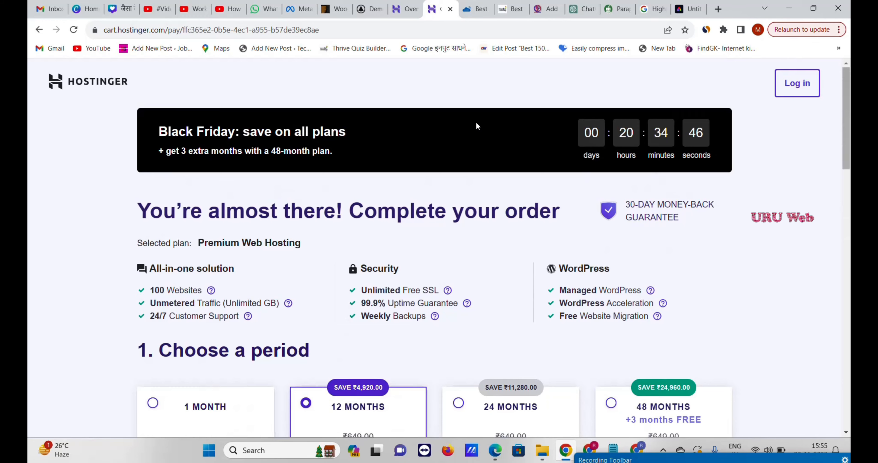
left_click(477, 9)
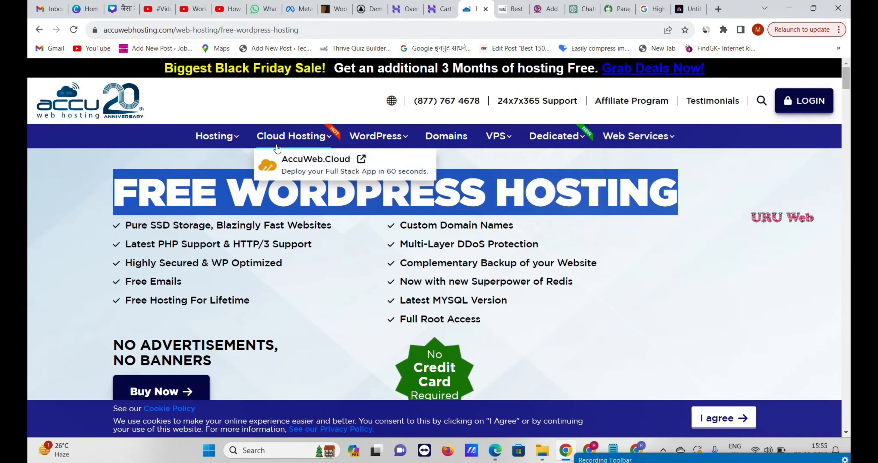
Step: Scroll to AccuWeb's pricing cards and highlight the free plan's 30 GB bandwidth
left_click(419, 209)
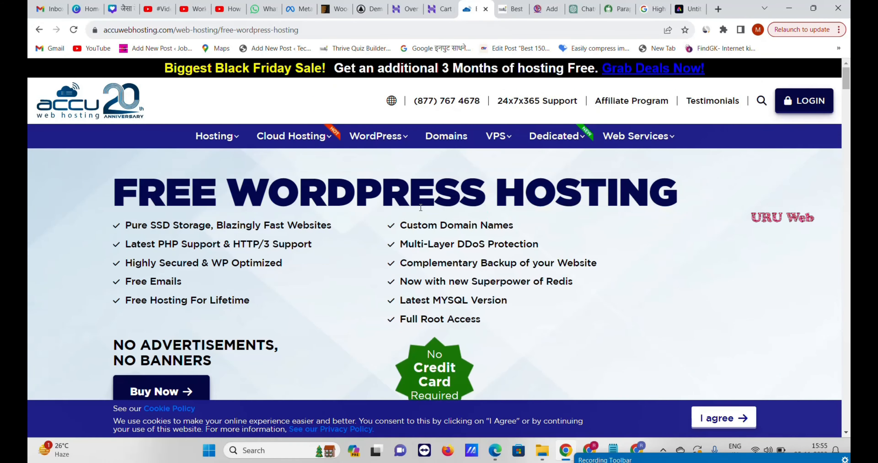
scroll(380, 206, "down", 5)
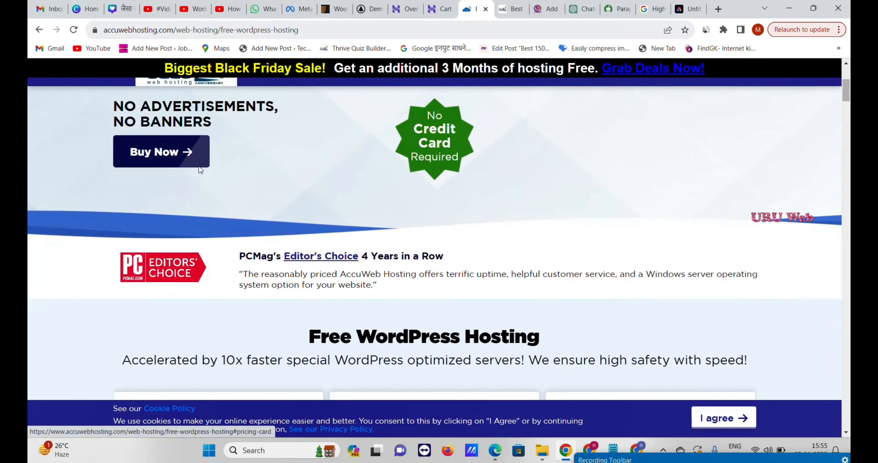
scroll(202, 174, "down", 5)
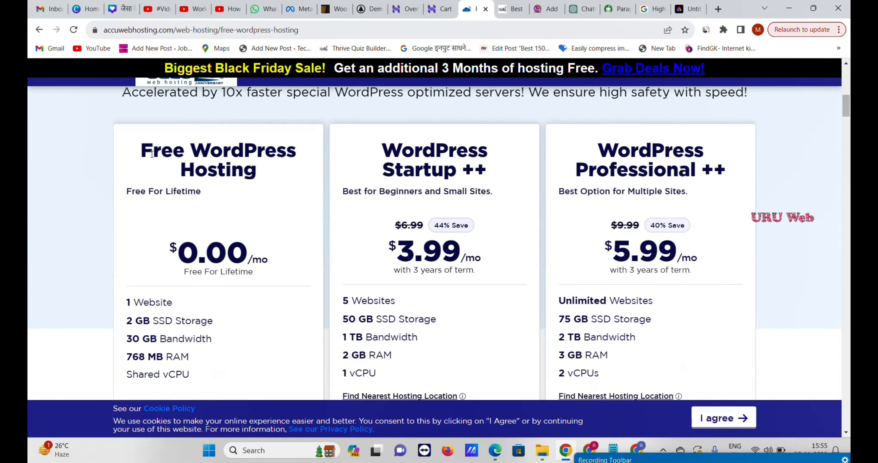
left_click_drag(141, 147, 234, 150)
scroll(253, 188, "down", 2)
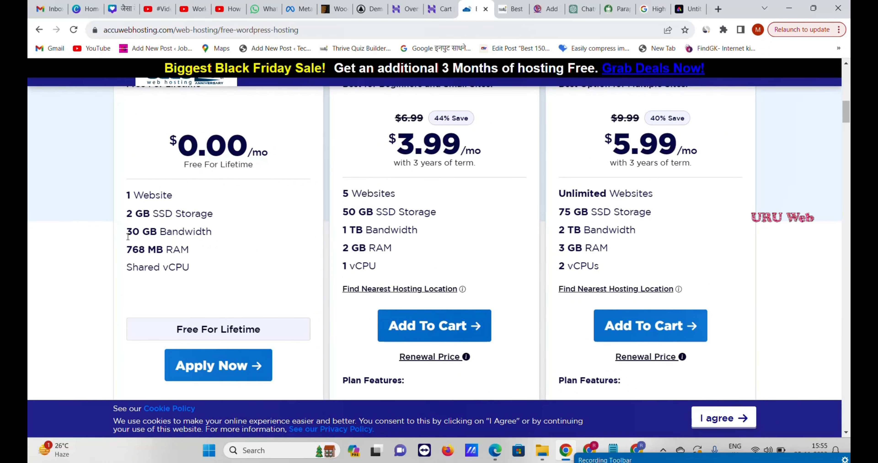
left_click_drag(127, 232, 191, 237)
Step: Compare Free WordPress Hosting $0.00, Startup ++ $3.99 and Professional ++ $5.99 per month
scroll(268, 197, "up", 2)
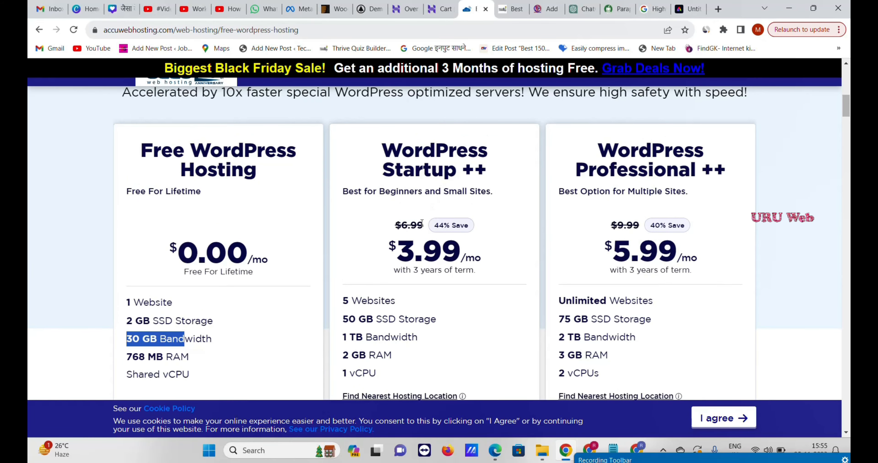
scroll(429, 235, "down", 1)
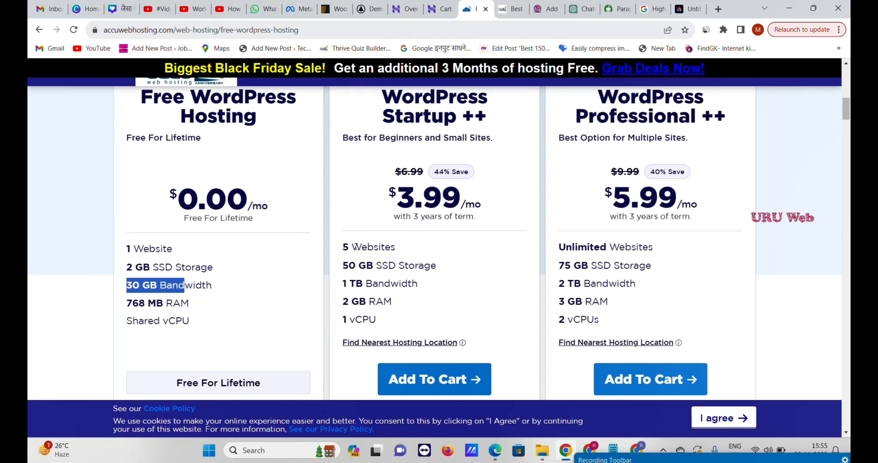
scroll(422, 244, "up", 1)
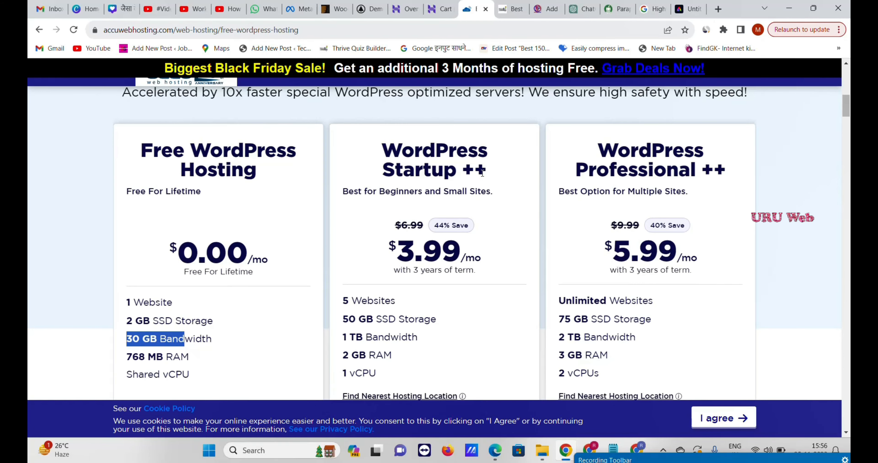
scroll(481, 170, "down", 4)
scroll(406, 231, "down", 3)
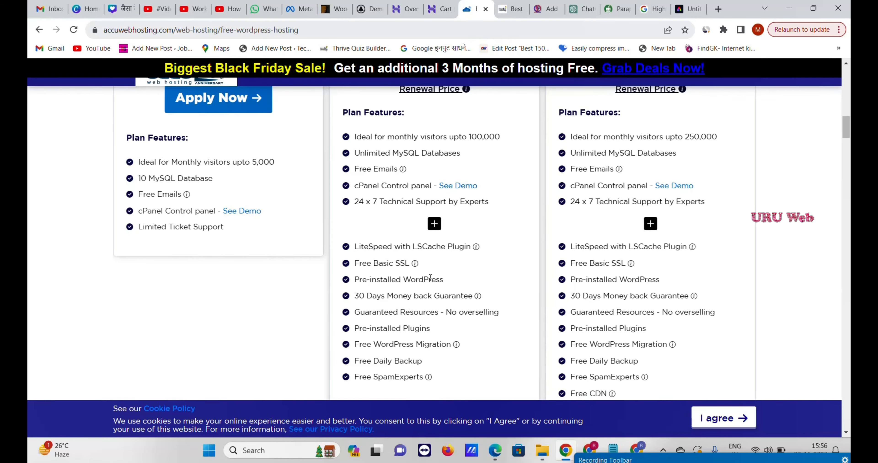
scroll(491, 161, "up", 6)
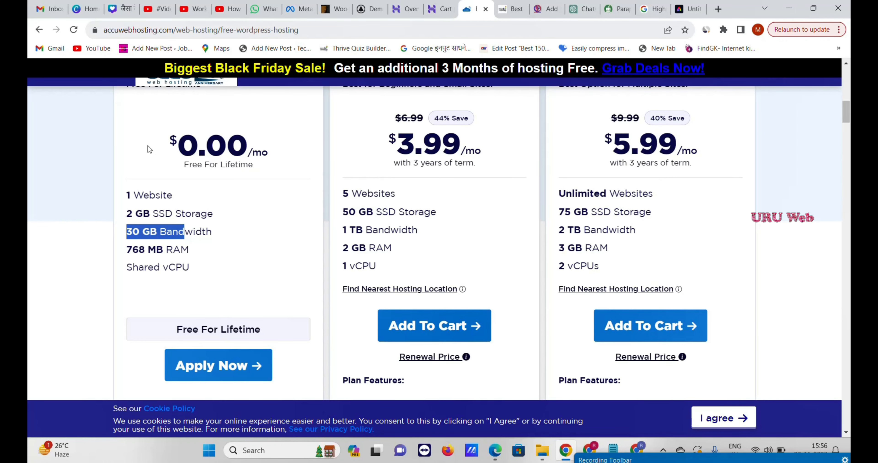
scroll(160, 139, "down", 1)
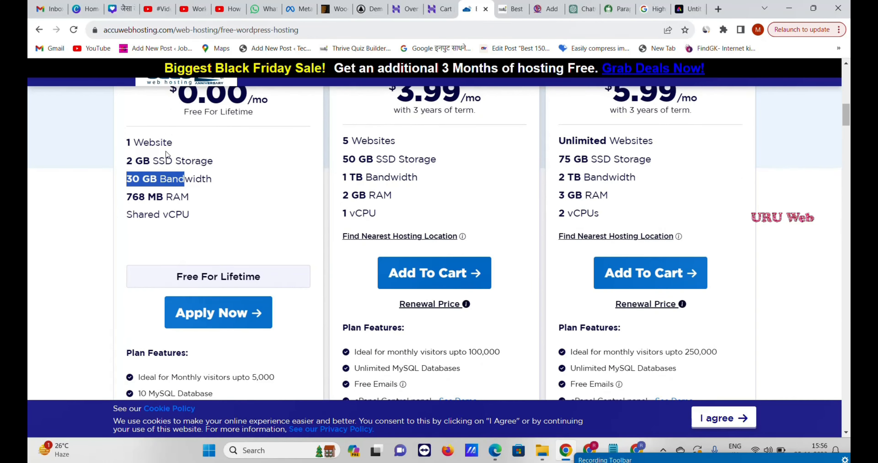
scroll(176, 225, "up", 3)
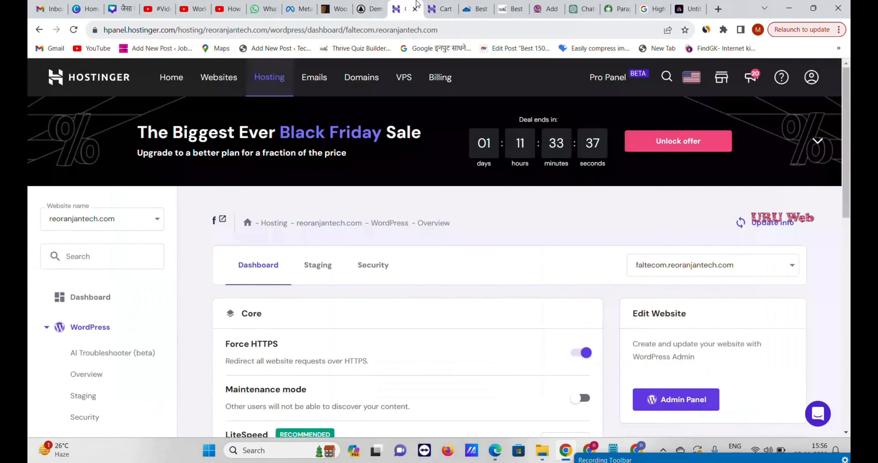
Step: Return to reoranjantech.com's hPanel WordPress overview, showing SSL, WordPress 6.4.1 and Site Installs
left_click(405, 9)
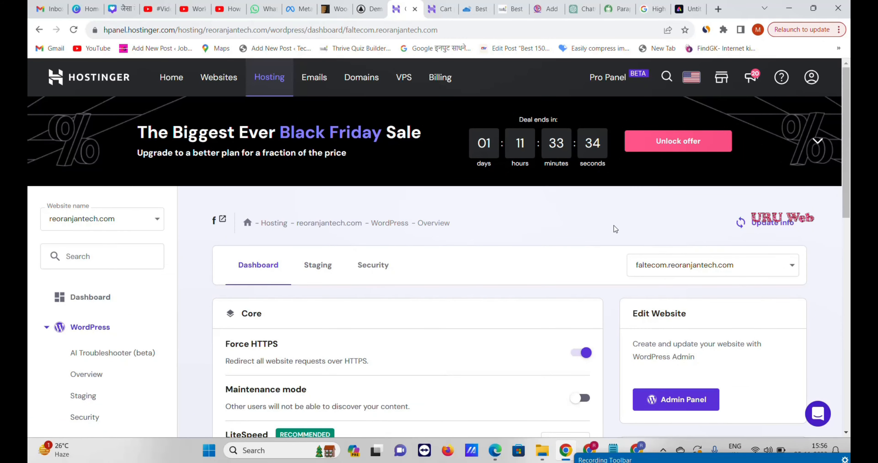
scroll(424, 218, "down", 5)
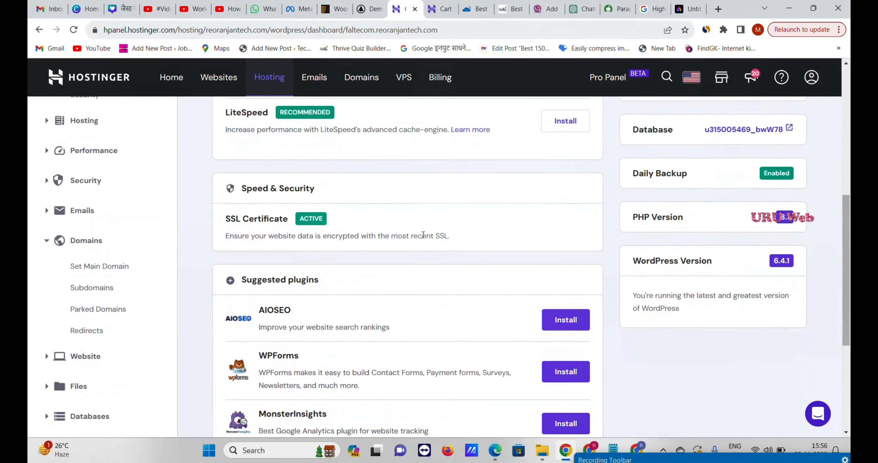
scroll(423, 234, "down", 5)
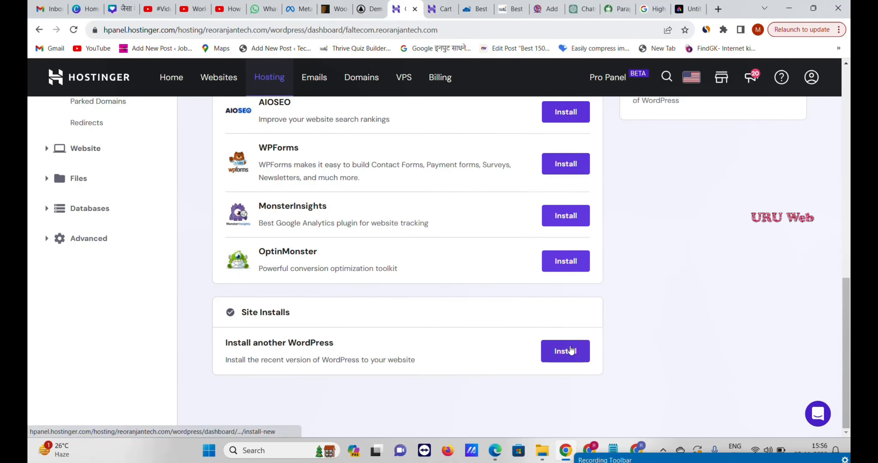
scroll(571, 350, "up", 2)
scroll(570, 350, "down", 2)
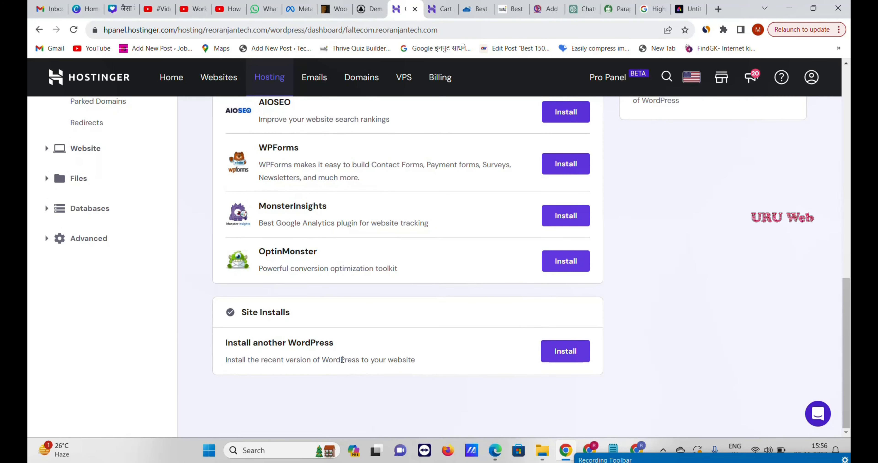
Step: Install WordPress 6.4.1 in English with a re-entered admin password, overwriting existing files
left_click(581, 350)
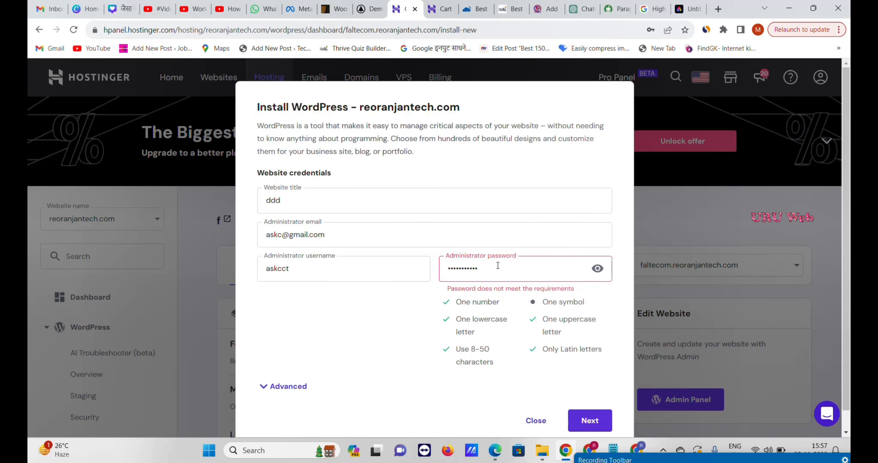
double_click(491, 267)
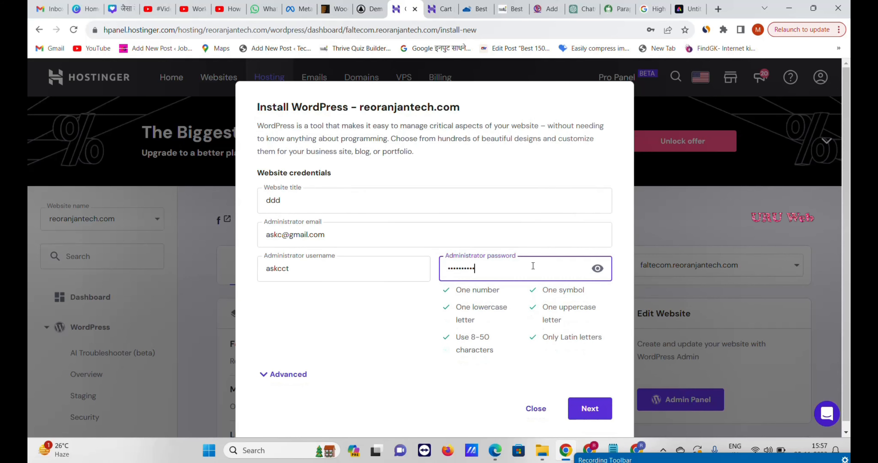
left_click(594, 417)
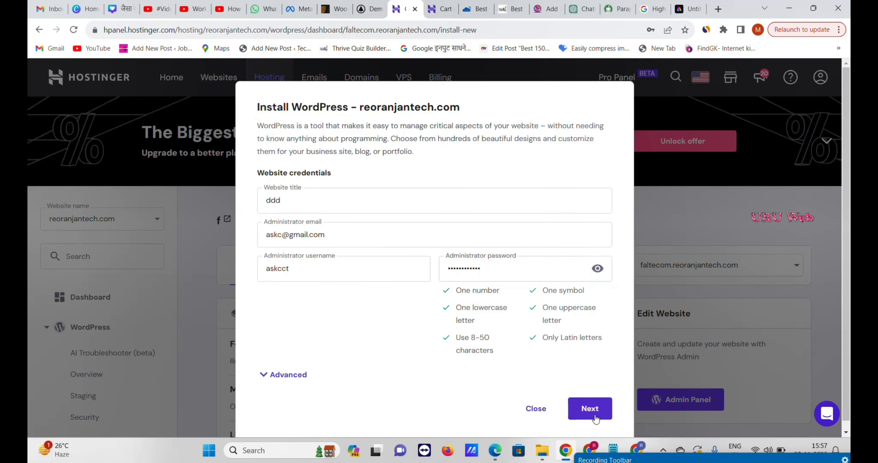
left_click(592, 383)
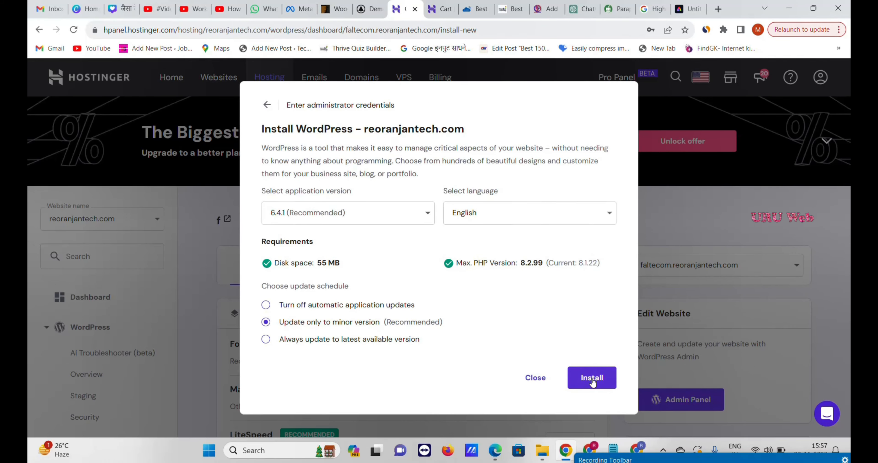
left_click(592, 270)
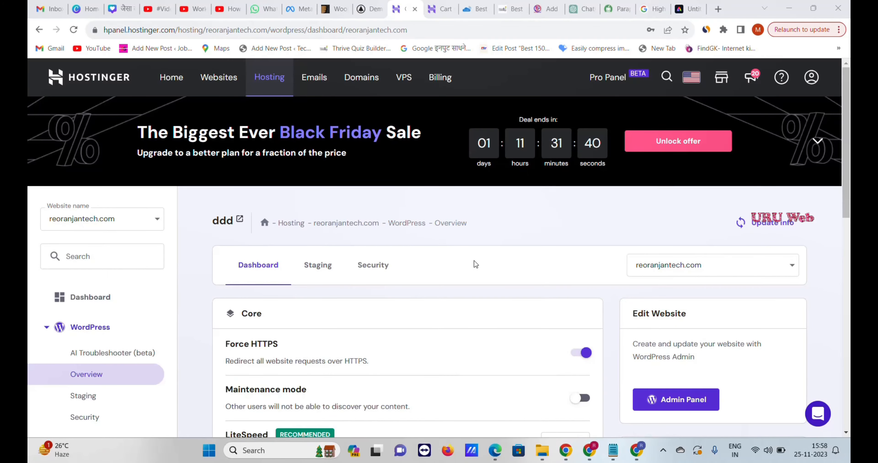
Step: Open the reoranjantech.com WordPress admin from the Admin Panel link under Edit Website
scroll(510, 270, "down", 5)
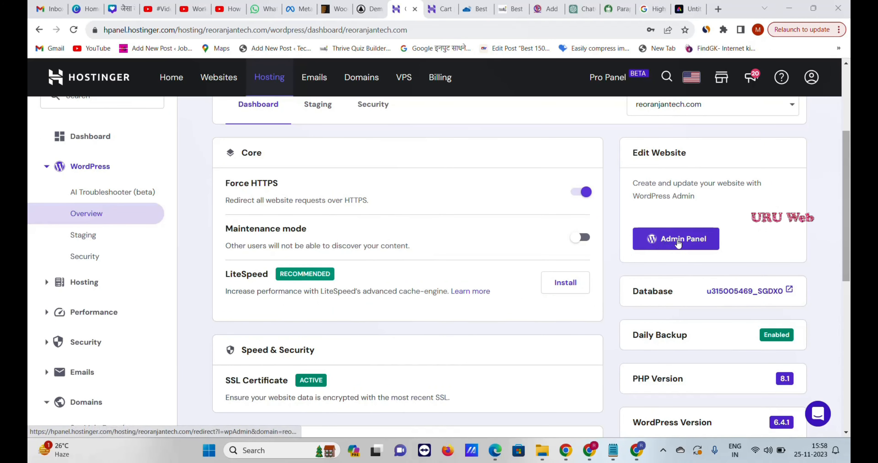
left_click(685, 246)
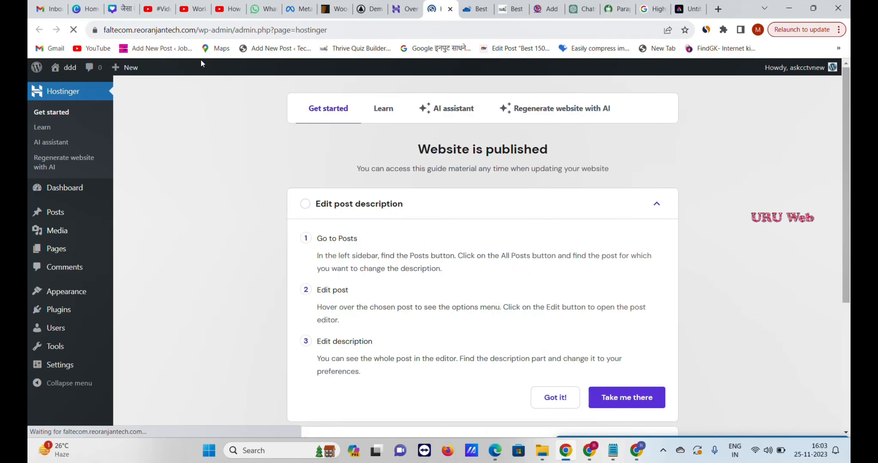
Step: Copy the site's wp-admin address from the address bar
left_click(203, 30)
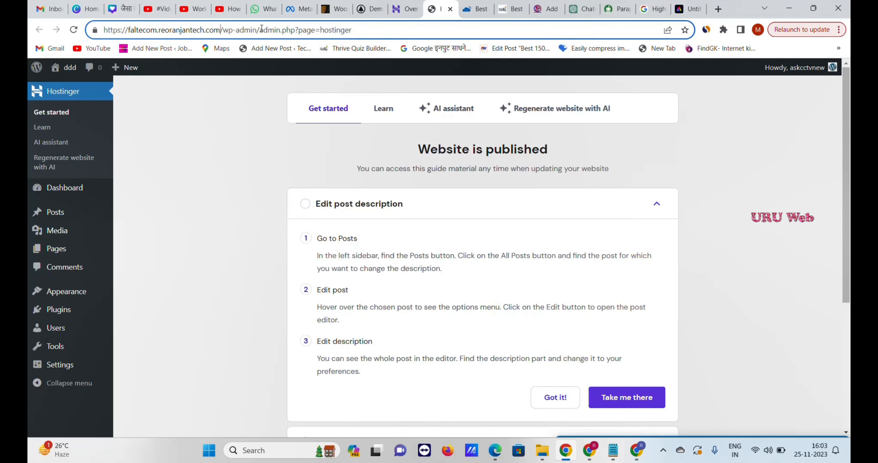
left_click_drag(258, 27, 84, 20)
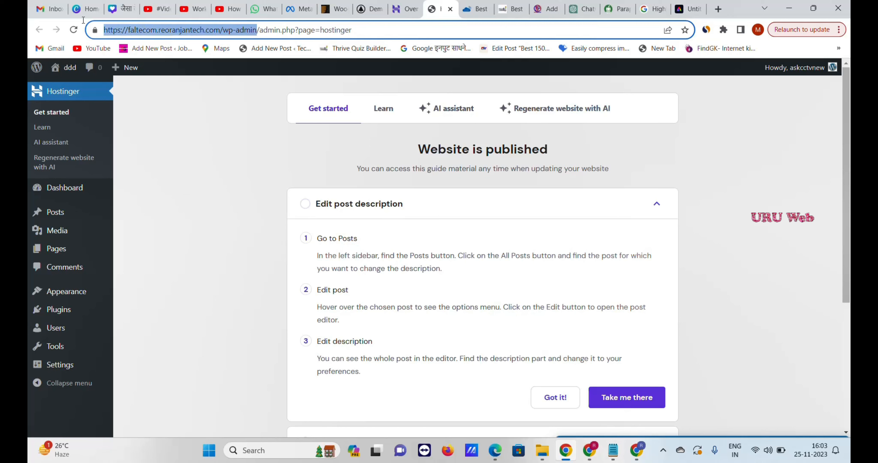
right_click(150, 34)
left_click(209, 99)
Step: Check the wp-admin login page in an Incognito window, then close it
left_click(839, 30)
left_click(572, 66)
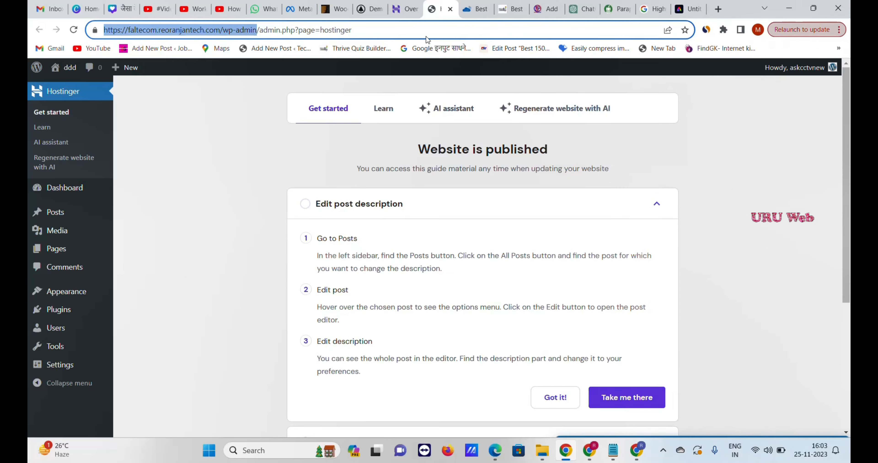
key("ctrl+shift+n")
right_click(418, 26)
left_click(463, 101)
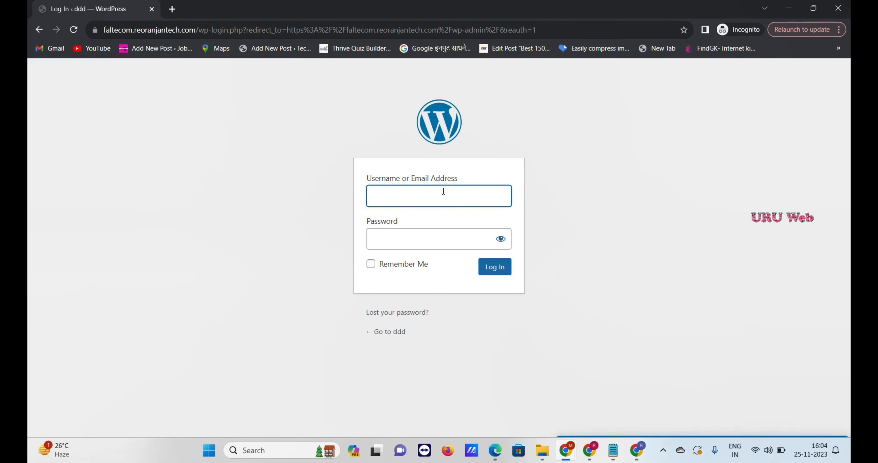
left_click(444, 192)
left_click(403, 240)
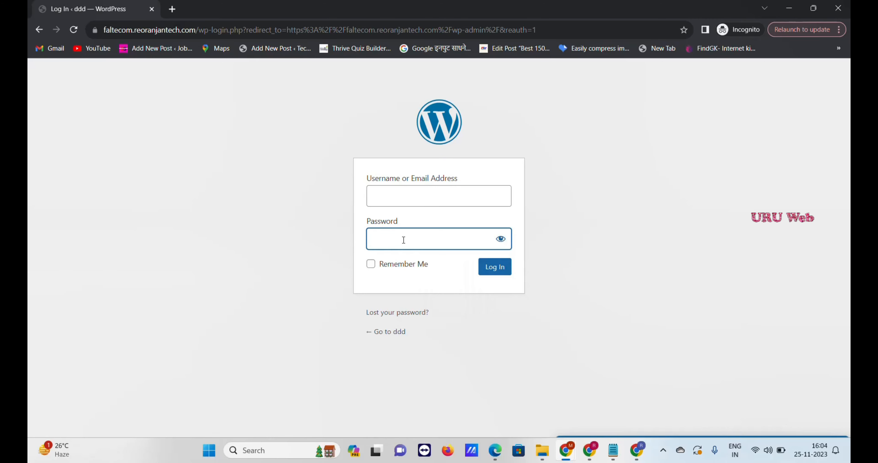
left_click(834, 13)
Step: Open the live site from Visit Site in a new tab and switch to it
mouse_move(76, 72)
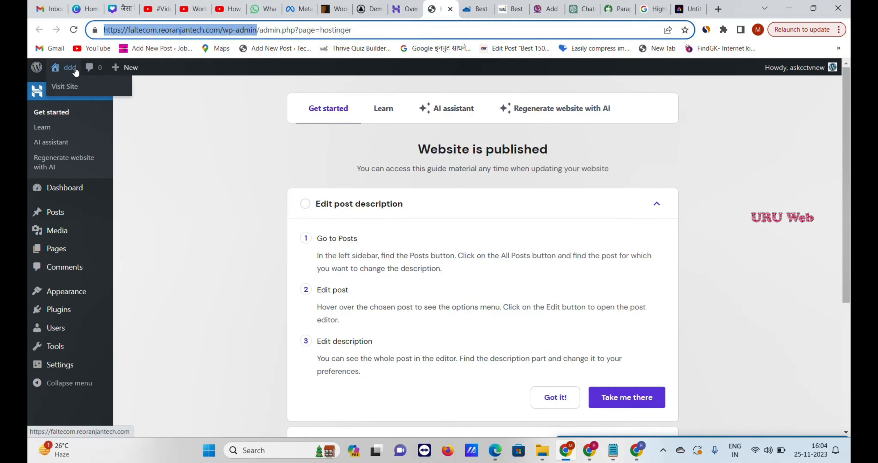
right_click(73, 87)
left_click(102, 96)
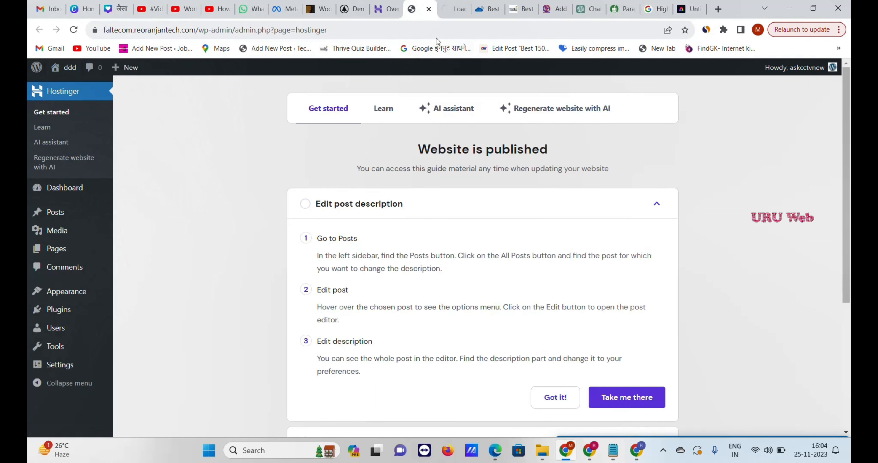
left_click(455, 9)
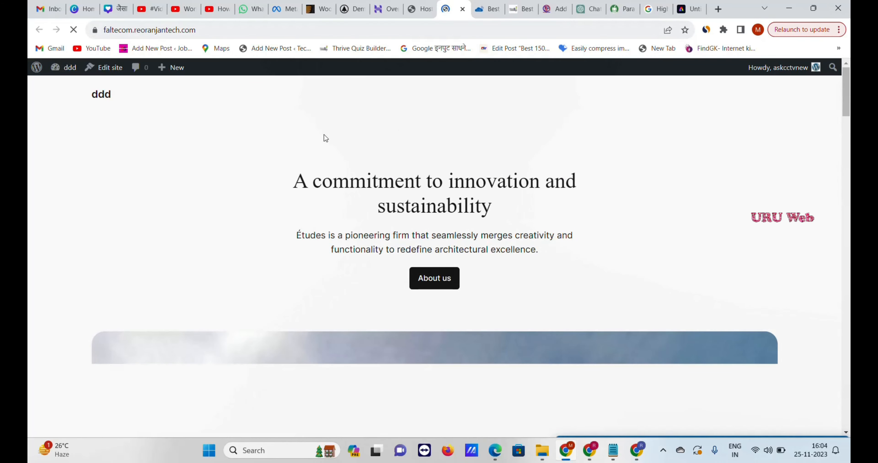
Step: Scroll through the default front page, then browse the WoodMart demo store for comparison
scroll(404, 132, "down", 5)
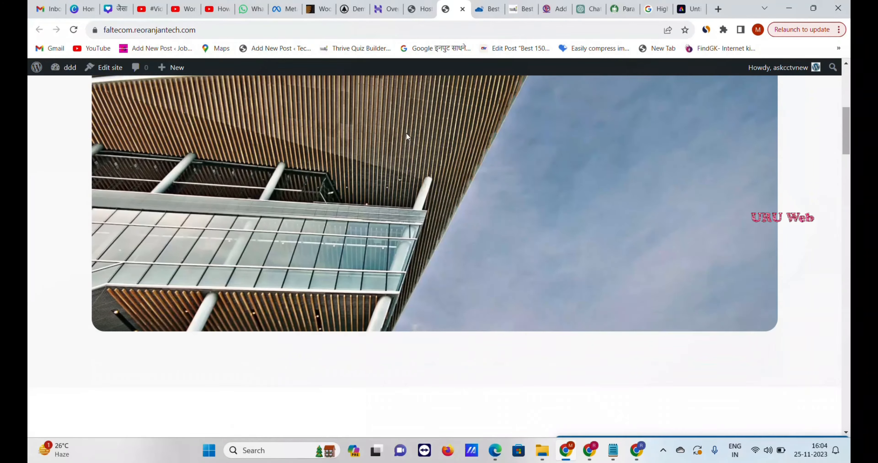
scroll(409, 136, "down", 20)
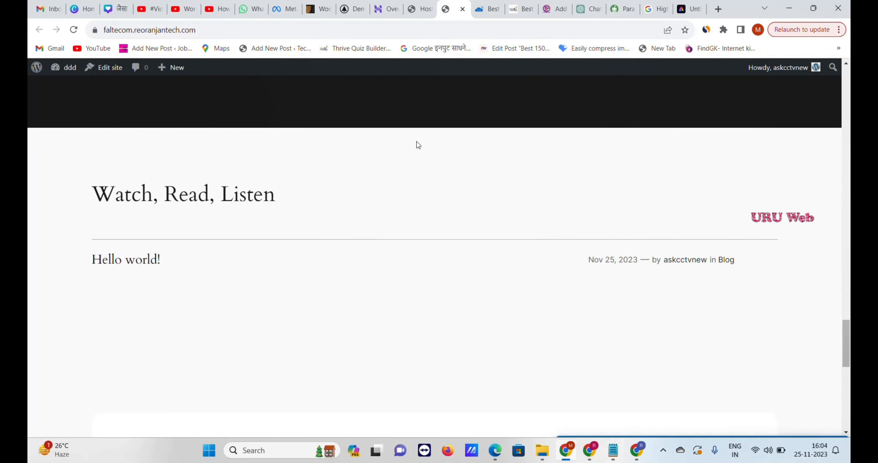
scroll(416, 141, "up", 15)
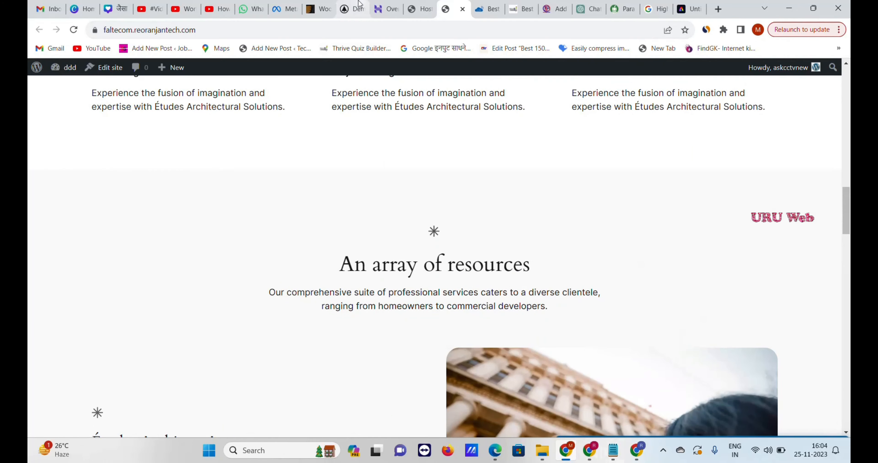
left_click(358, 4)
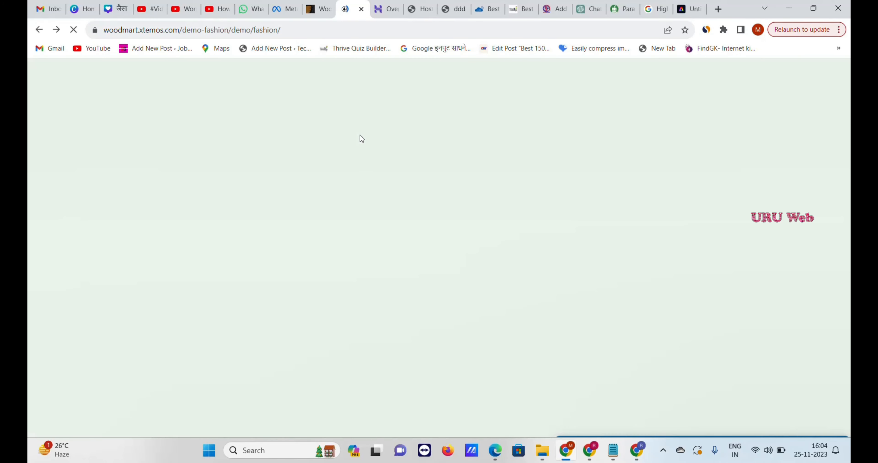
scroll(343, 166, "up", 20)
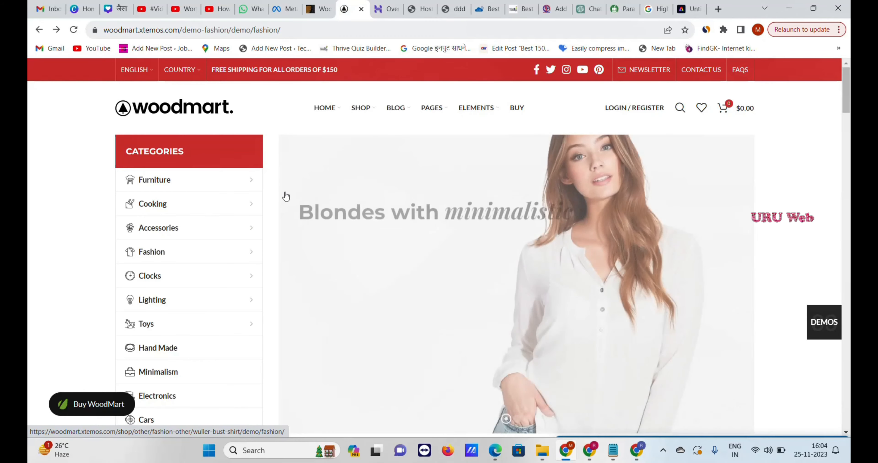
scroll(360, 178, "down", 10)
scroll(361, 177, "down", 7)
scroll(361, 177, "up", 20)
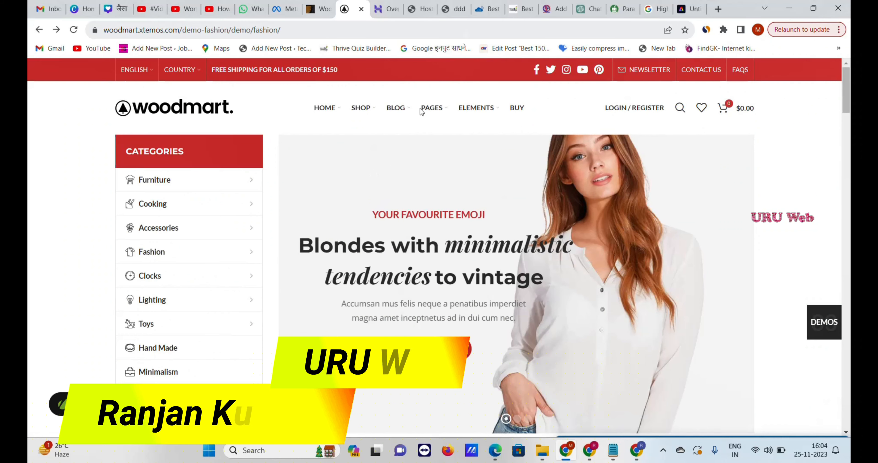
Step: Return via the front page to the admin's Website is published guide
left_click(454, 8)
scroll(386, 182, "up", 15)
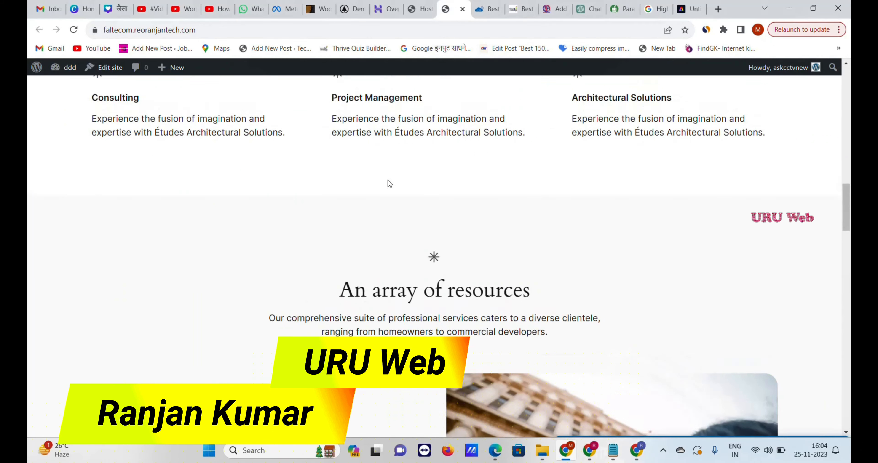
left_click(422, 6)
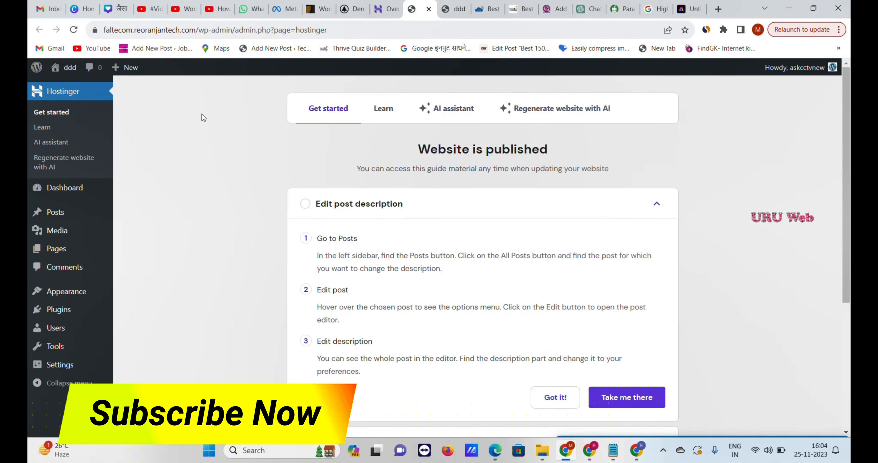
left_click(343, 5)
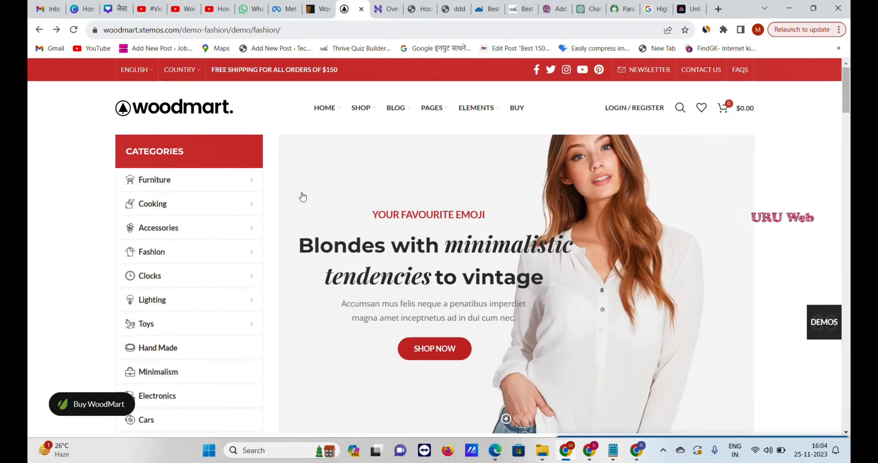
left_click(417, 9)
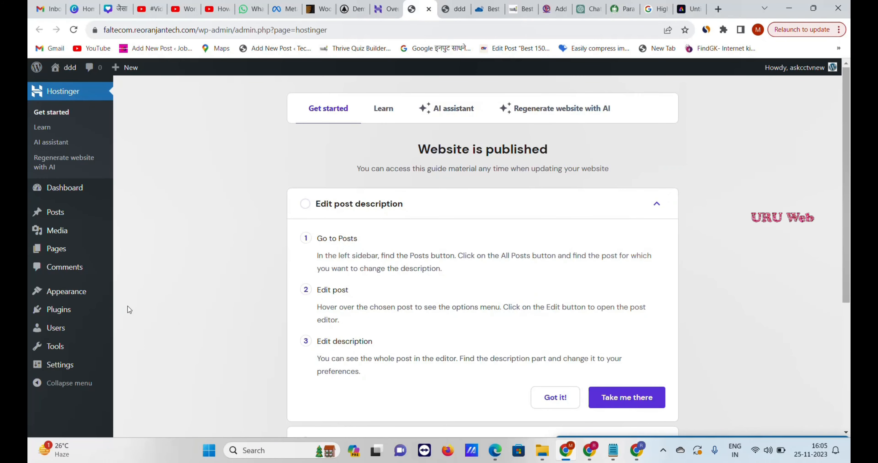
Step: Review Appearance > Themes with Twenty Twenty-Four active, then bring up the ThemeForest WoodMart listing
mouse_move(53, 295)
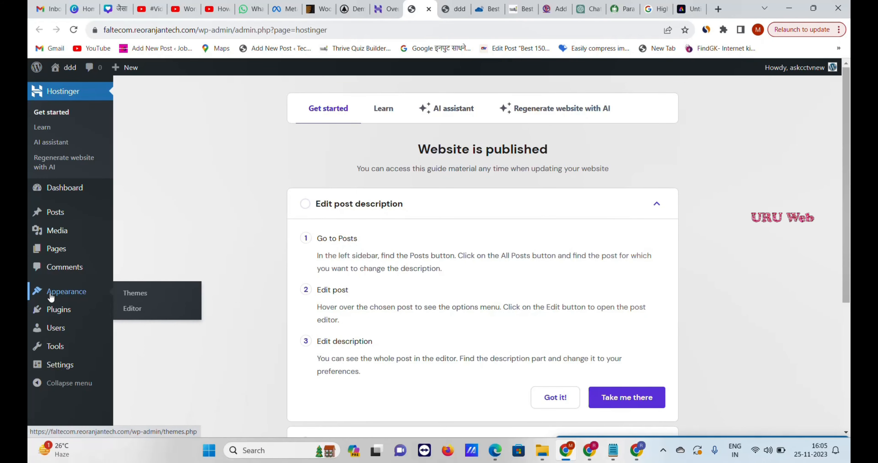
left_click(139, 299)
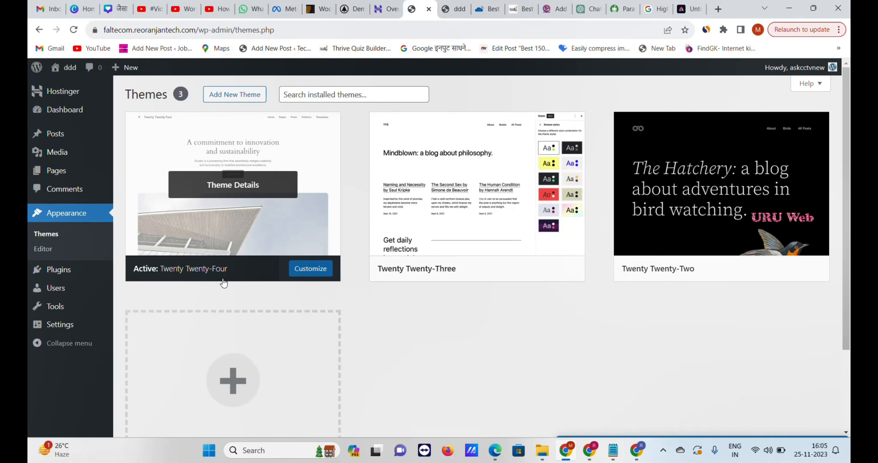
left_click(457, 5)
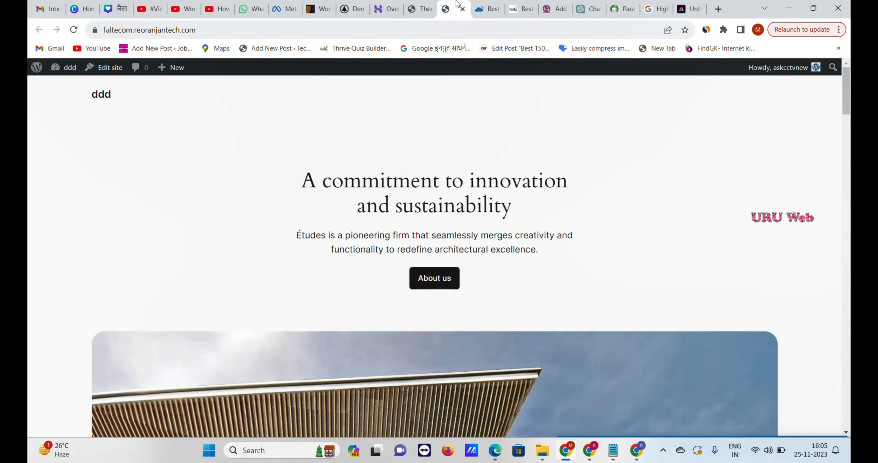
scroll(411, 250, "down", 10)
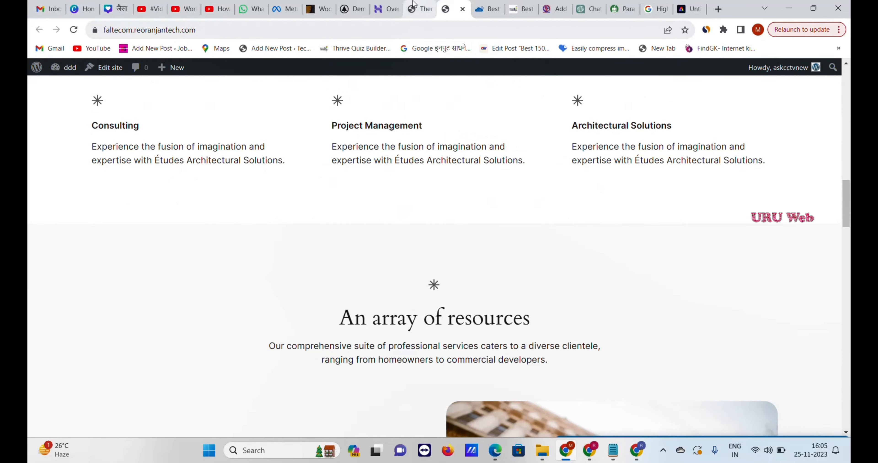
left_click(418, 9)
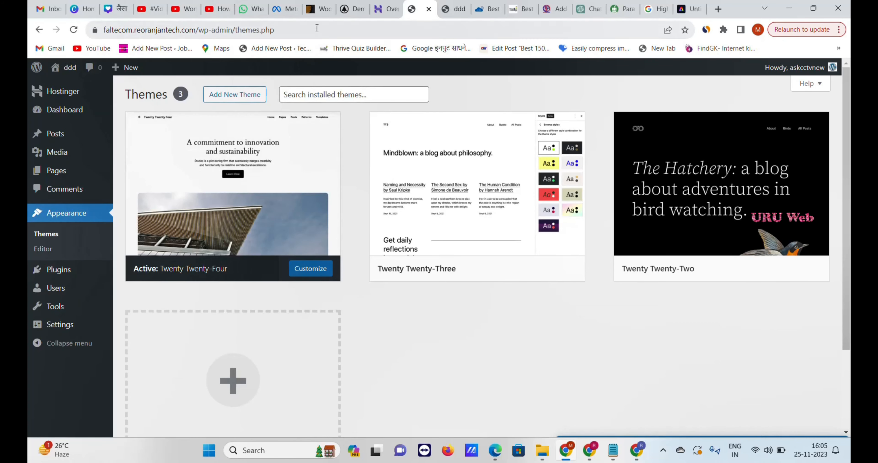
left_click(318, 9)
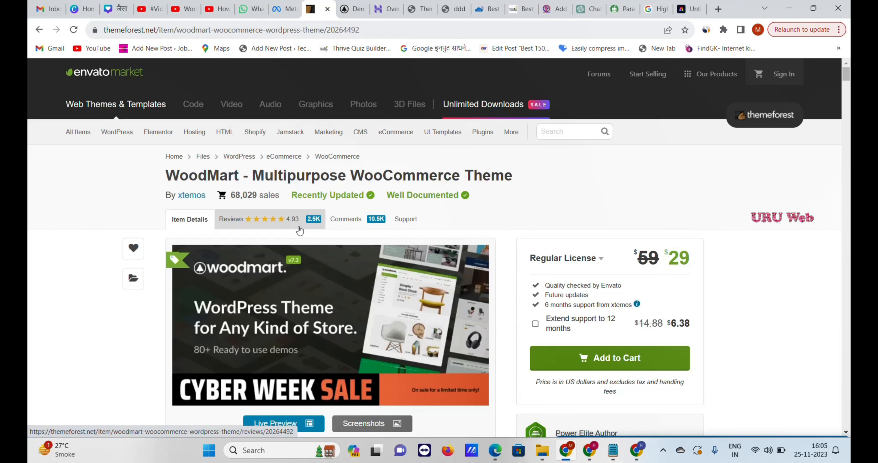
Step: Scroll the WoodMart listing's $29 Regular License, then go to the ddd front page
scroll(331, 201, "down", 15)
scroll(324, 203, "up", 11)
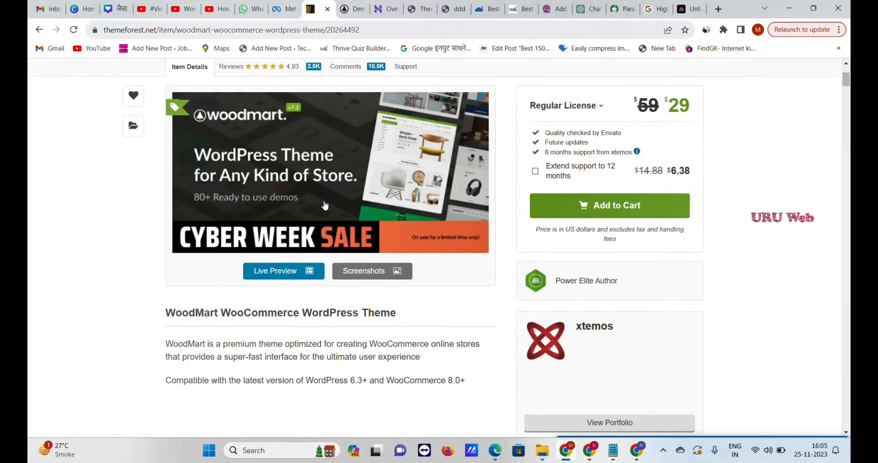
scroll(325, 205, "up", 4)
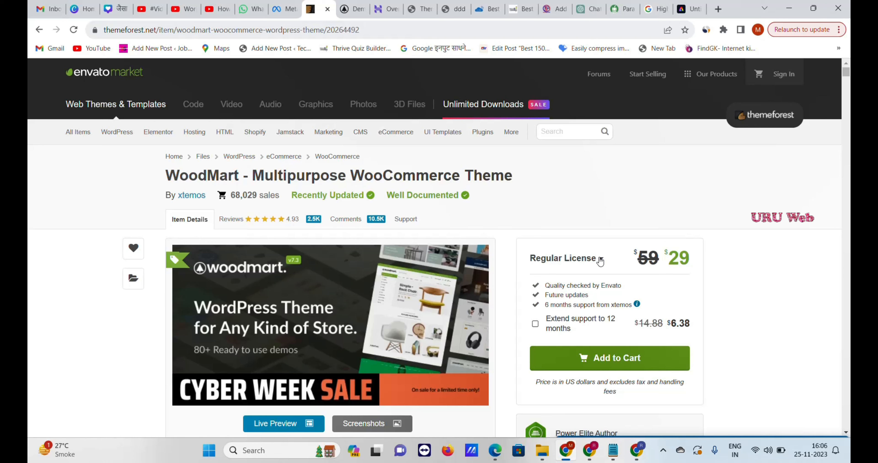
left_click(456, 9)
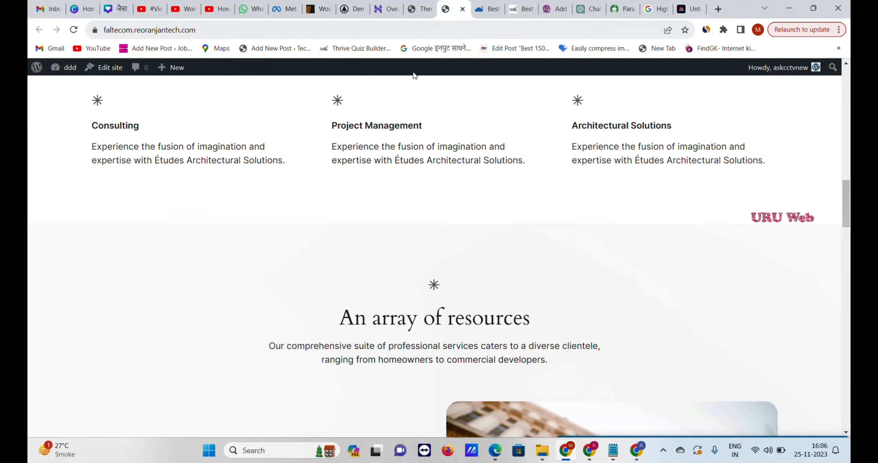
Step: Upload and install woodmart-unnjvs.zip via Themes > Add New Theme > Upload Theme
left_click(418, 3)
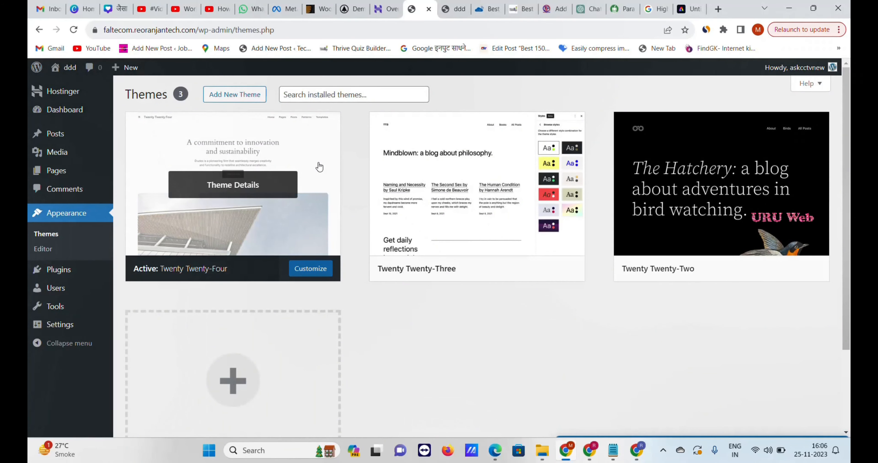
left_click(228, 99)
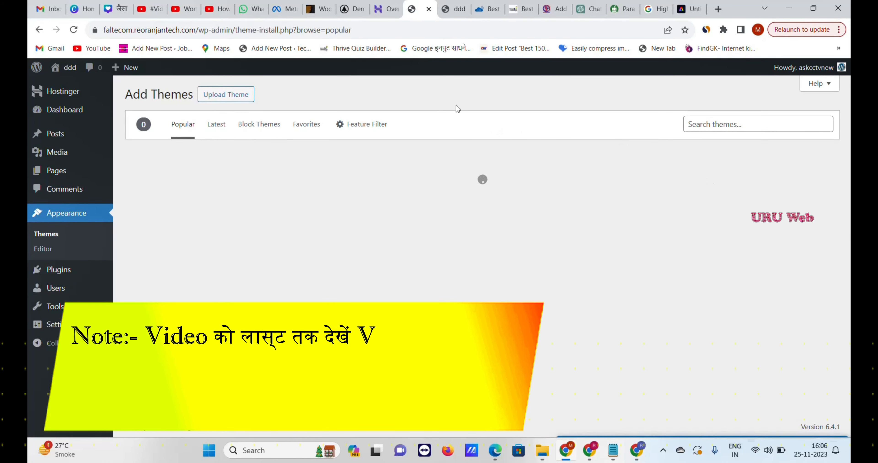
left_click(218, 94)
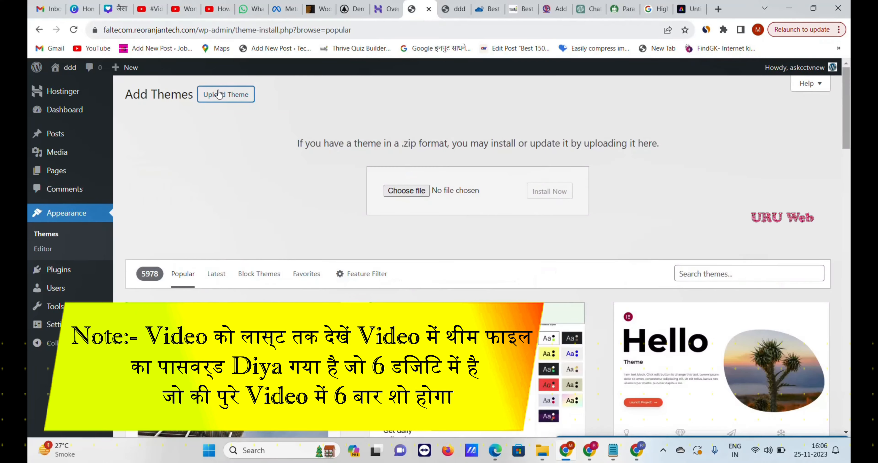
left_click(423, 192)
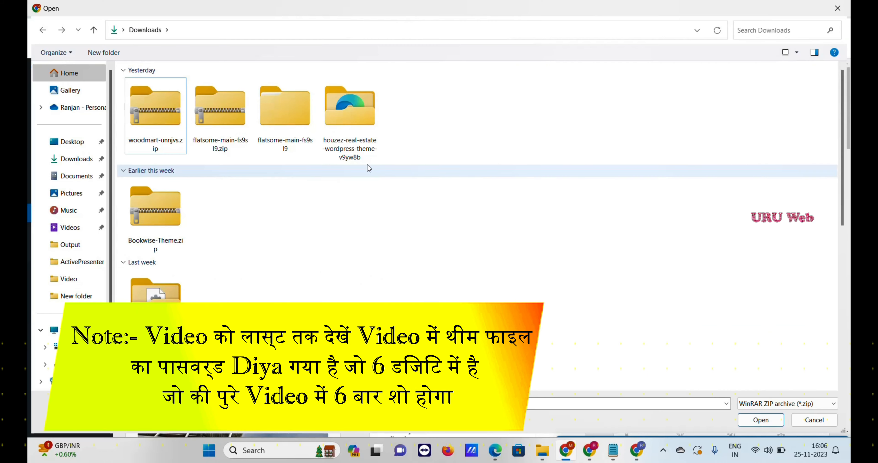
left_click(149, 132)
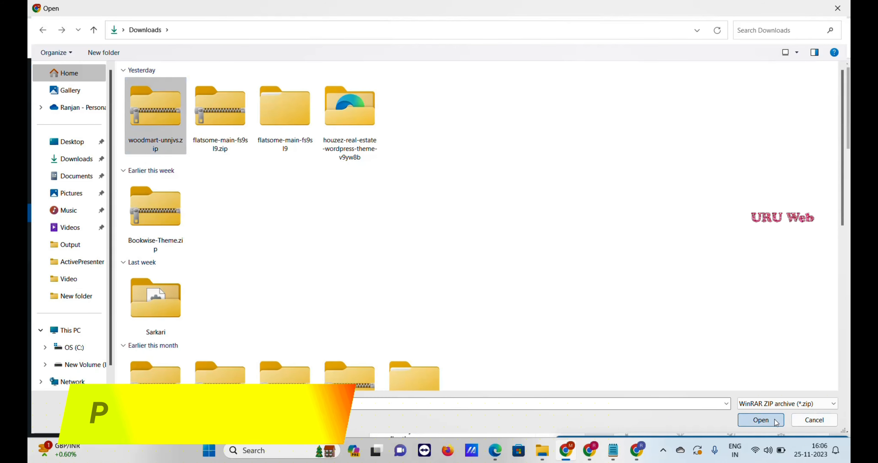
double_click(155, 112)
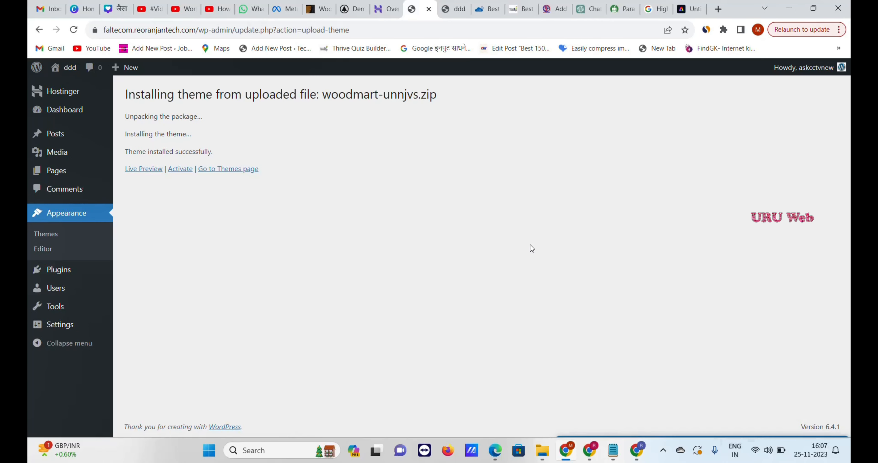
Step: Activate WoodMart, pass the license step, install the child theme, and keep Elementor as builder
left_click(187, 171)
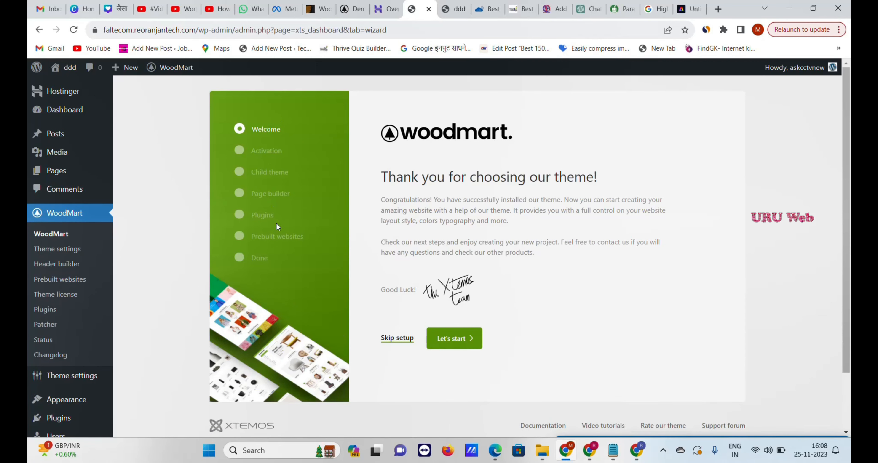
left_click(461, 346)
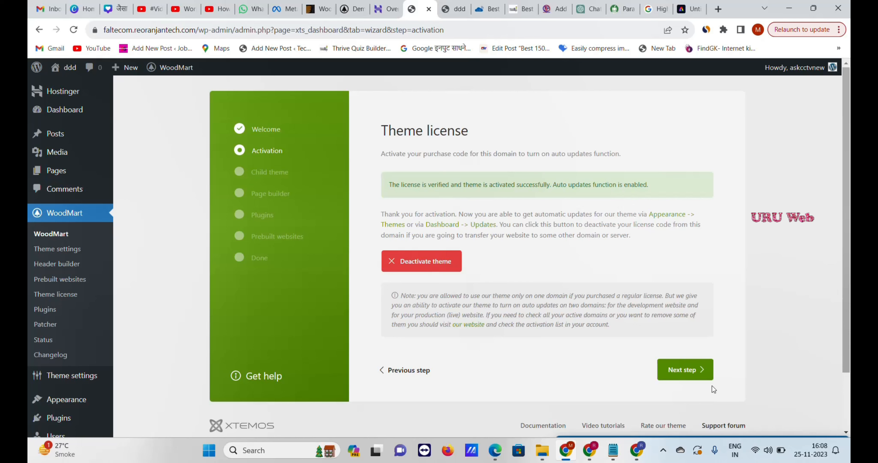
left_click(680, 377)
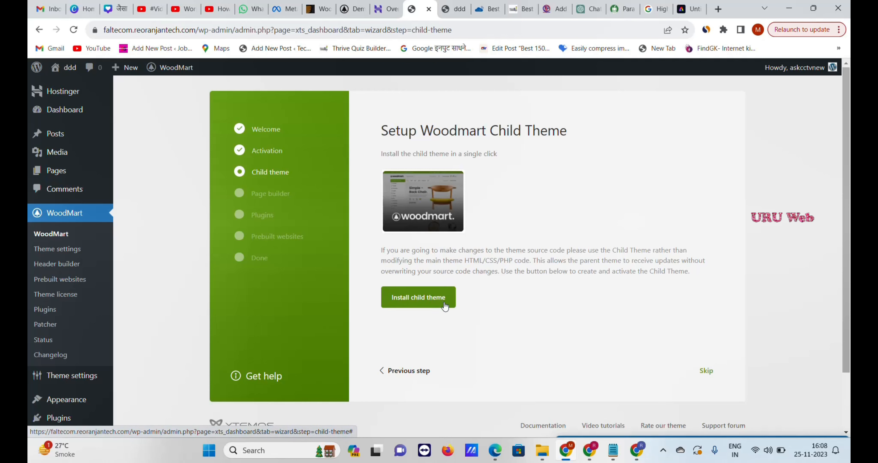
left_click(406, 301)
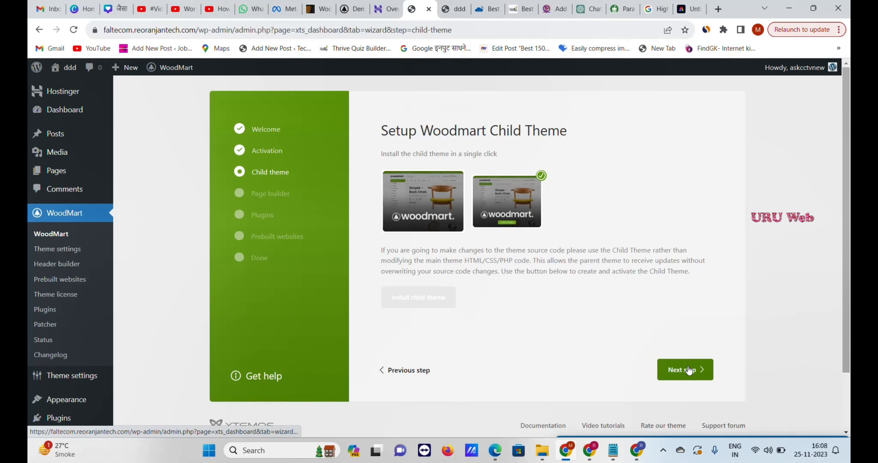
left_click(688, 372)
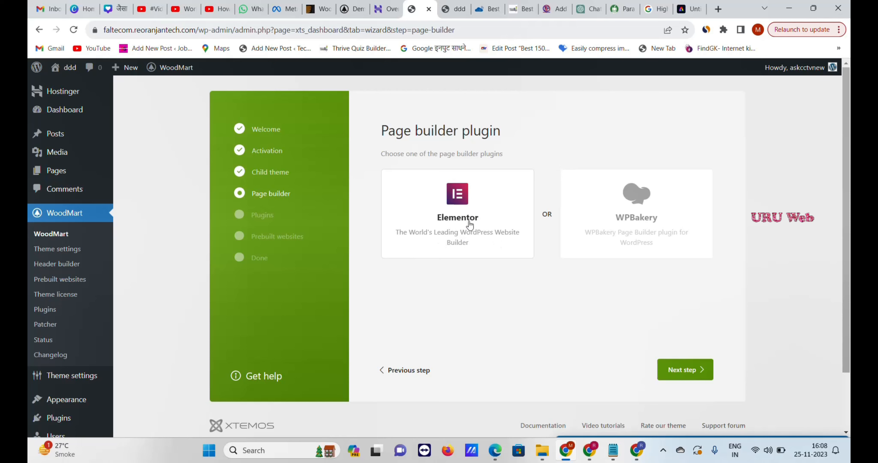
left_click(683, 370)
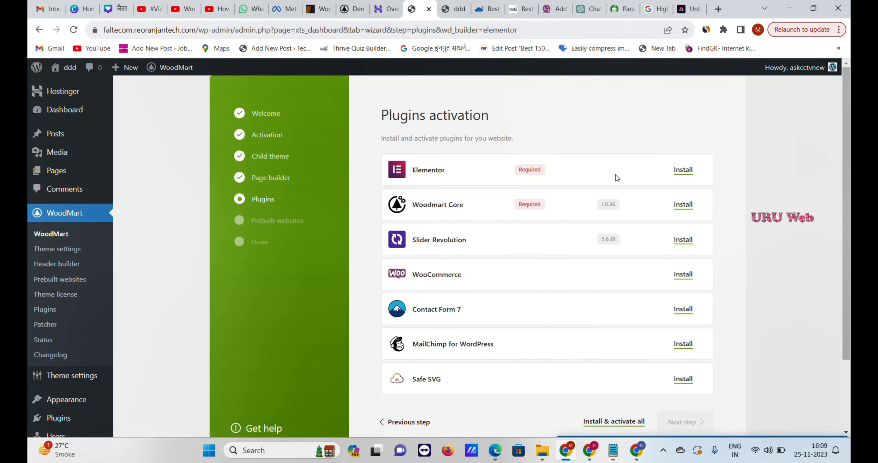
Step: Start Install & activate all for the WoodMart plugins, then go to the themeraja.com tab
scroll(613, 271, "down", 3)
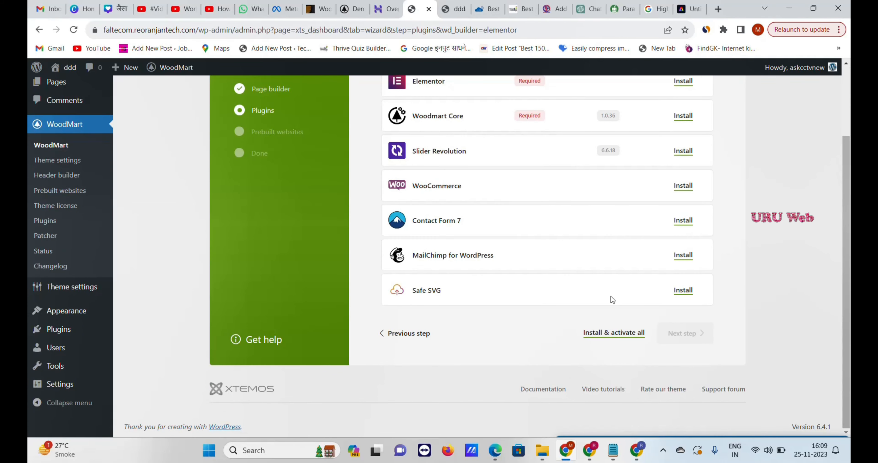
left_click(615, 338)
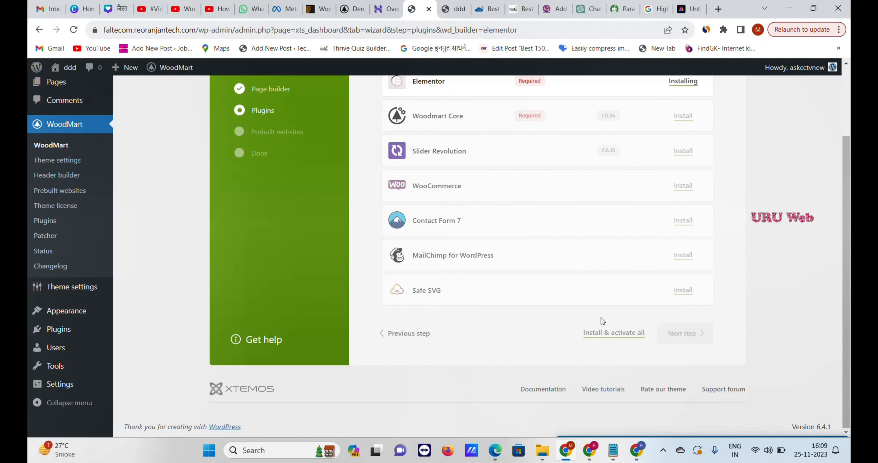
scroll(531, 275, "up", 3)
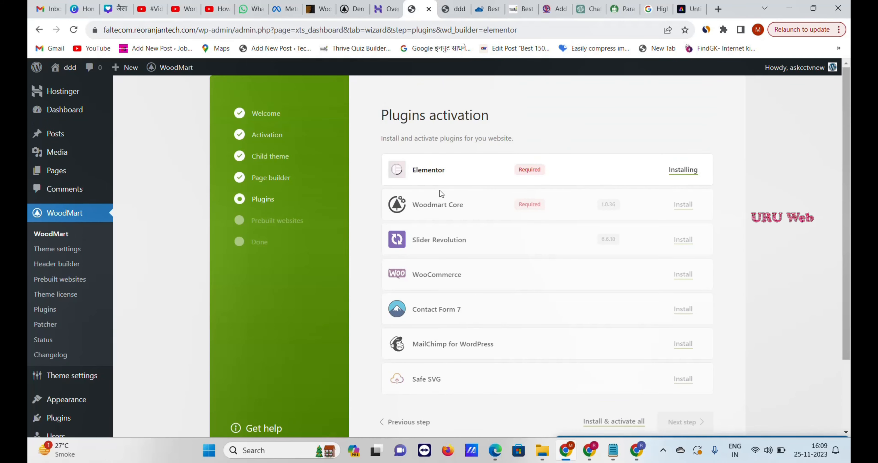
scroll(508, 185, "down", 3)
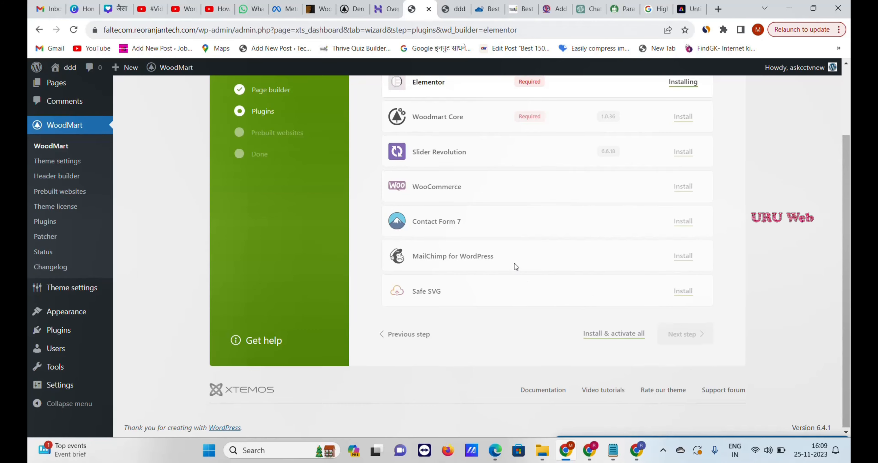
scroll(514, 264, "up", 2)
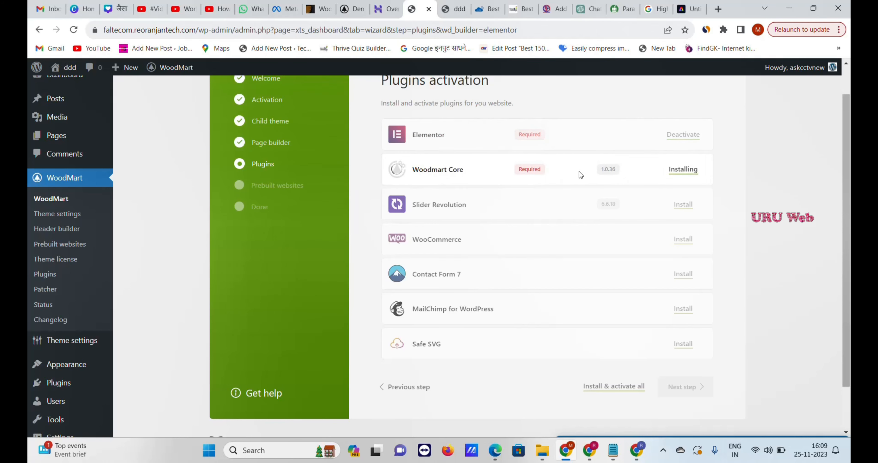
left_click(522, 3)
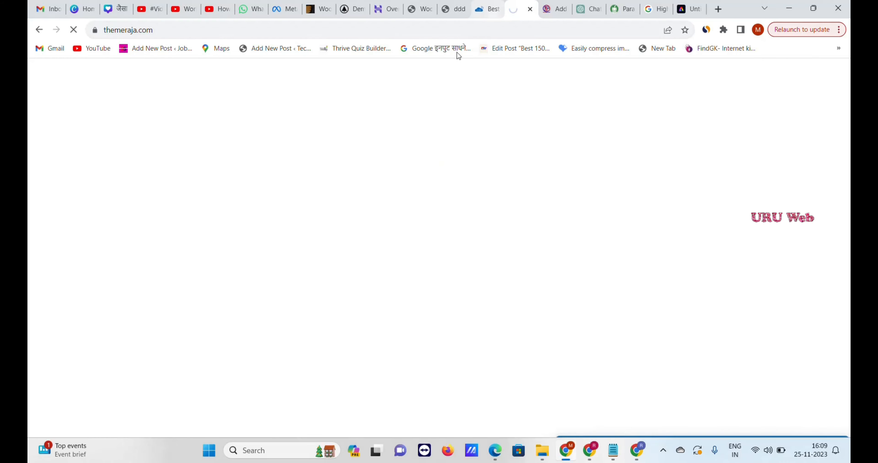
Step: Search themeraja.com for 'woodmart' and open the WoodMart theme product page
left_click(419, 8)
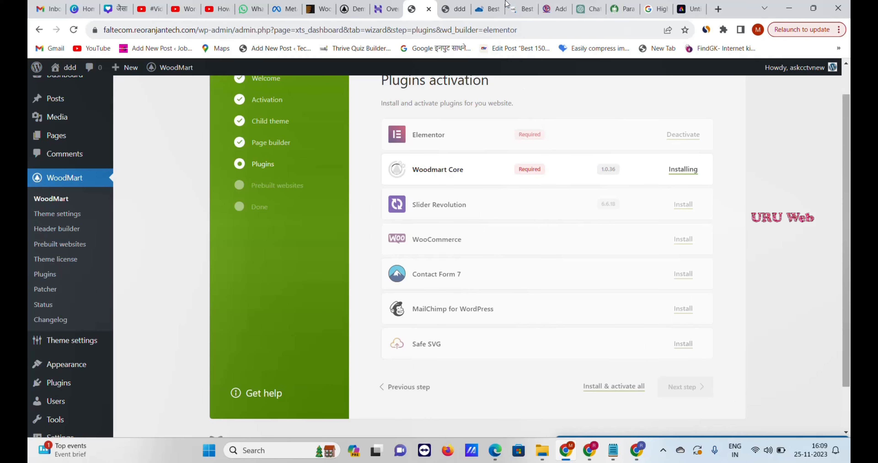
left_click(522, 3)
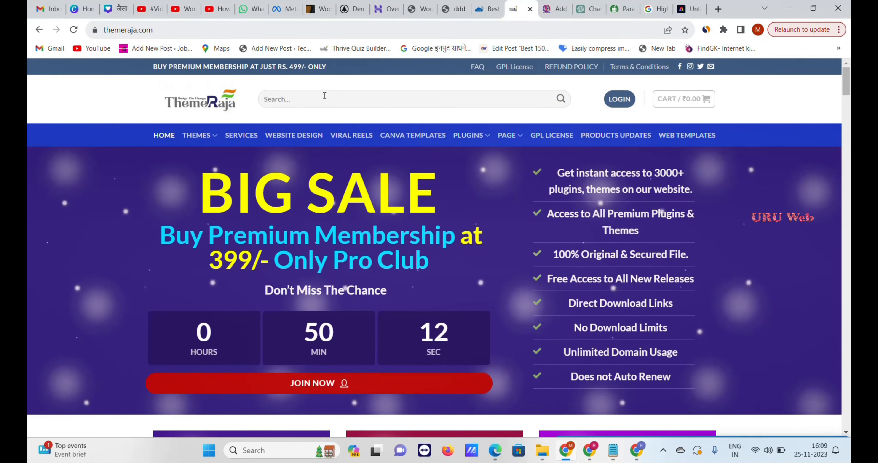
left_click(325, 96)
type("woodmart")
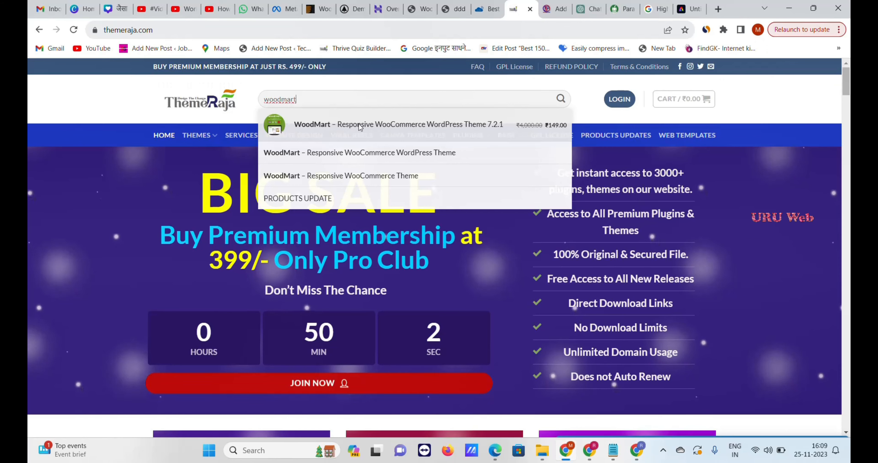
left_click(392, 125)
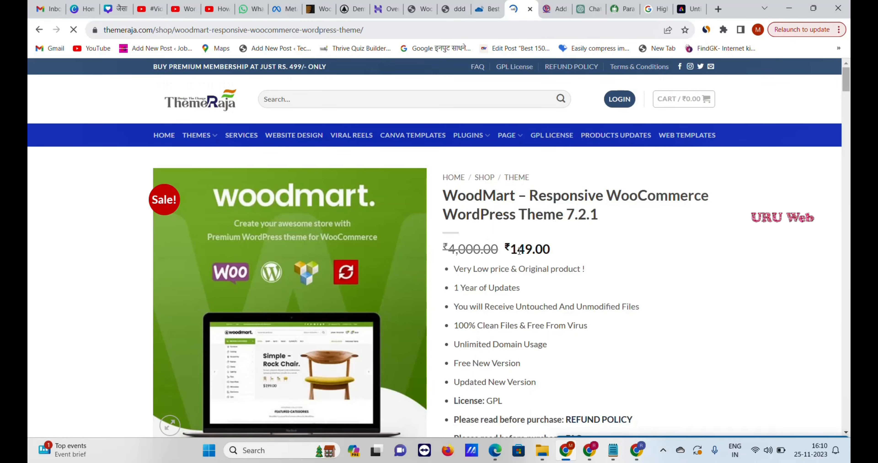
scroll(552, 230, "down", 5)
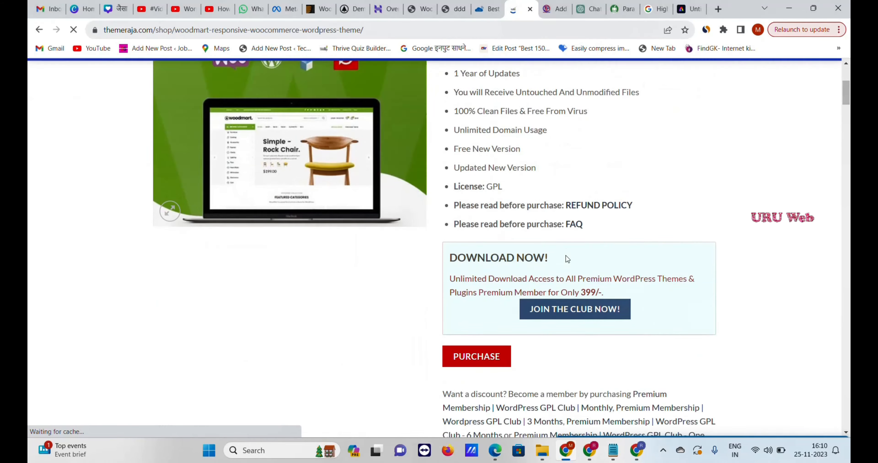
scroll(566, 255, "up", 4)
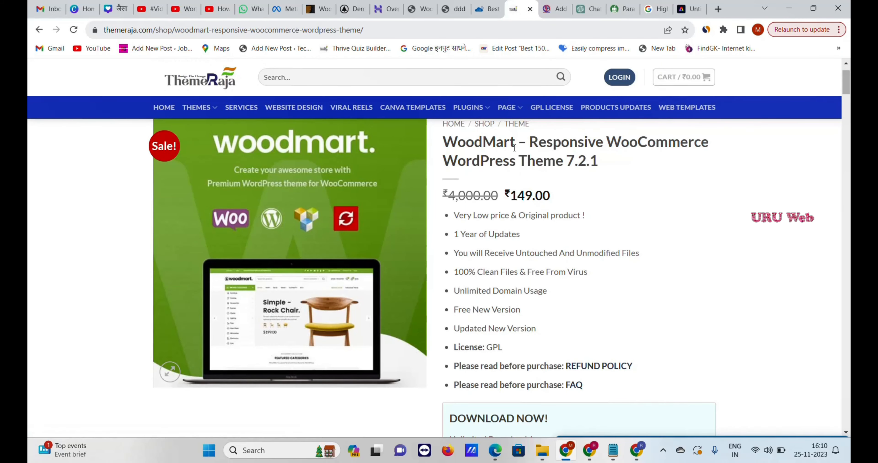
Step: Compare ThemeRaja's ₹149 WoodMart price with ThemeForest, then switch to the faltecom site
left_click(447, 6)
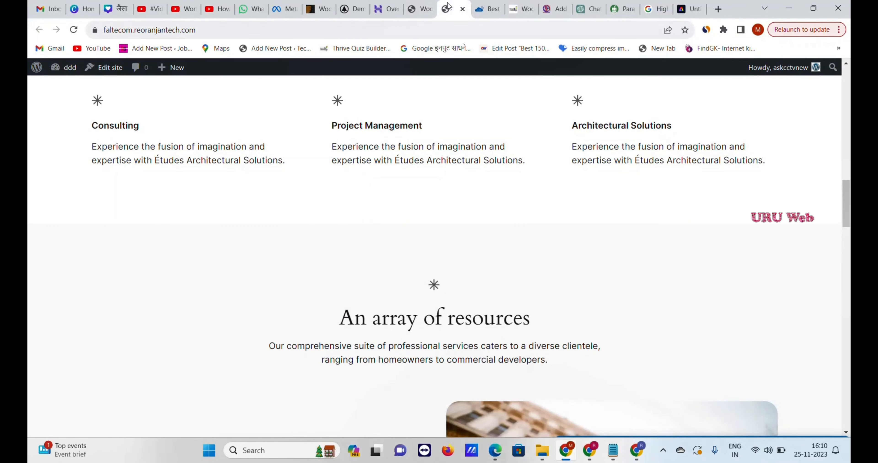
left_click(419, 9)
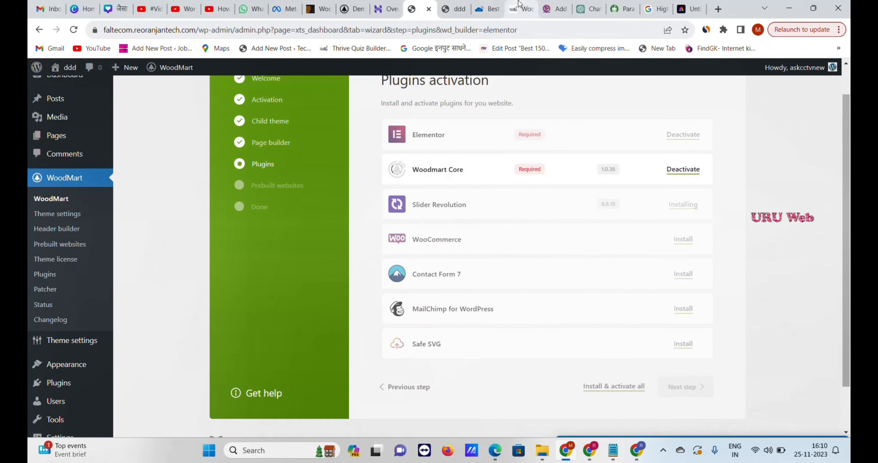
left_click(519, 9)
mouse_move(508, 107)
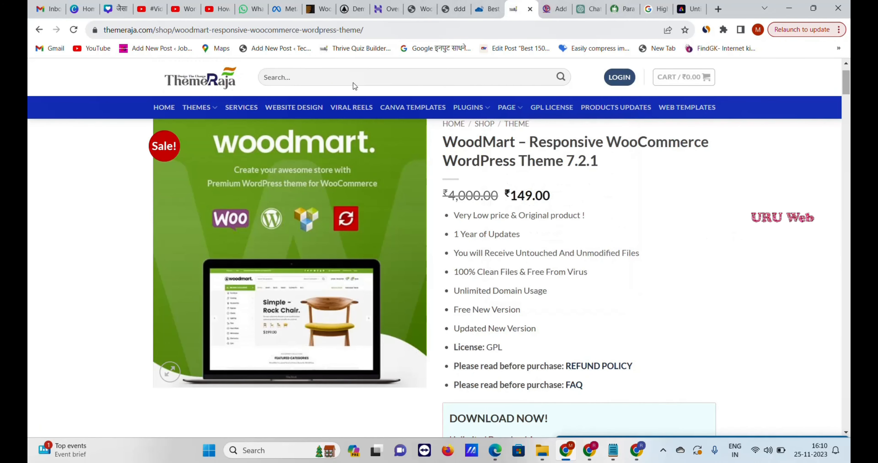
left_click(324, 6)
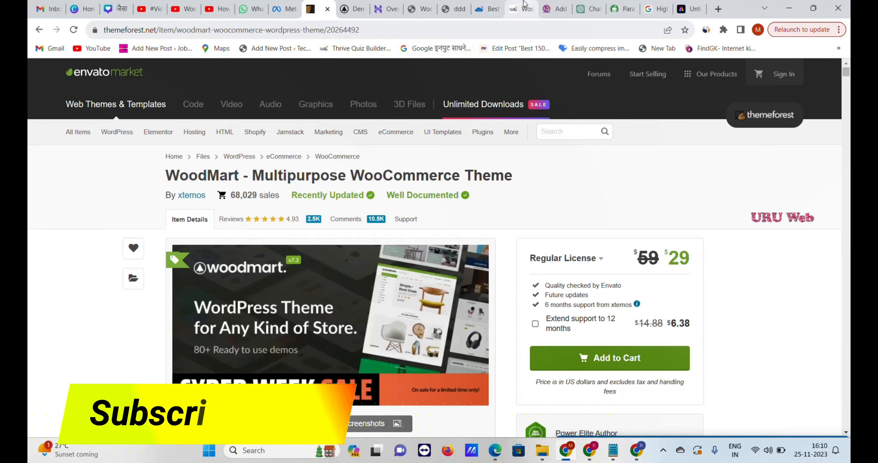
left_click(517, 9)
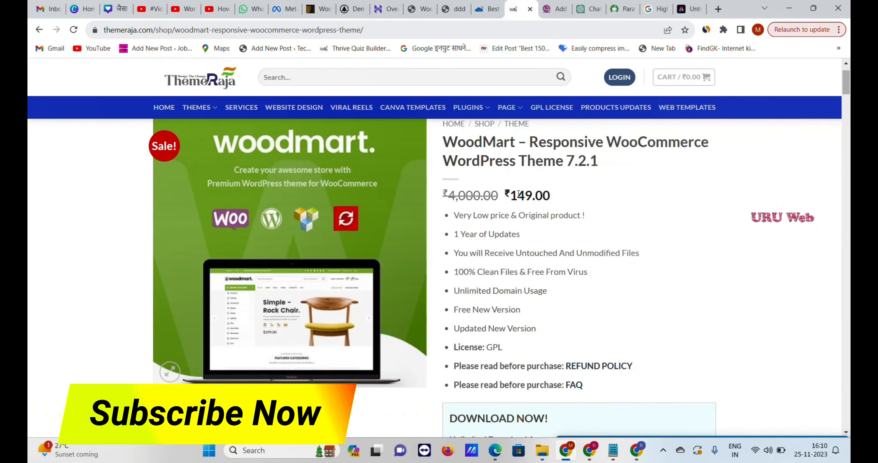
scroll(547, 207, "up", 2)
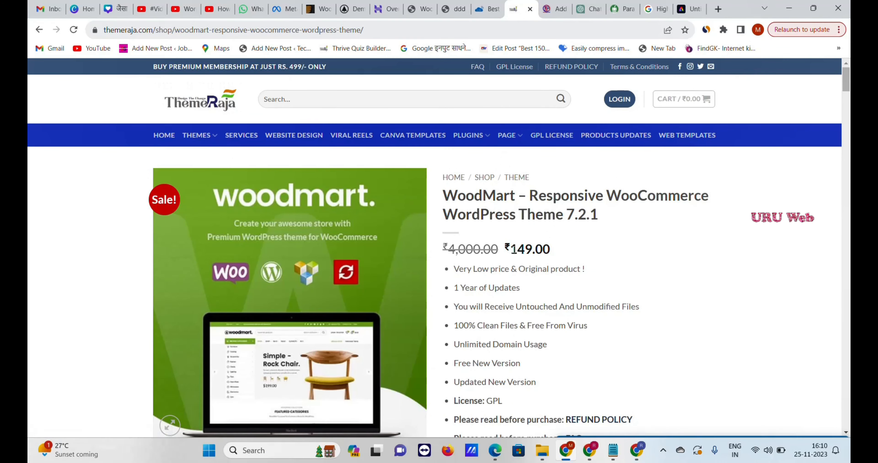
left_click_drag(510, 250, 559, 246)
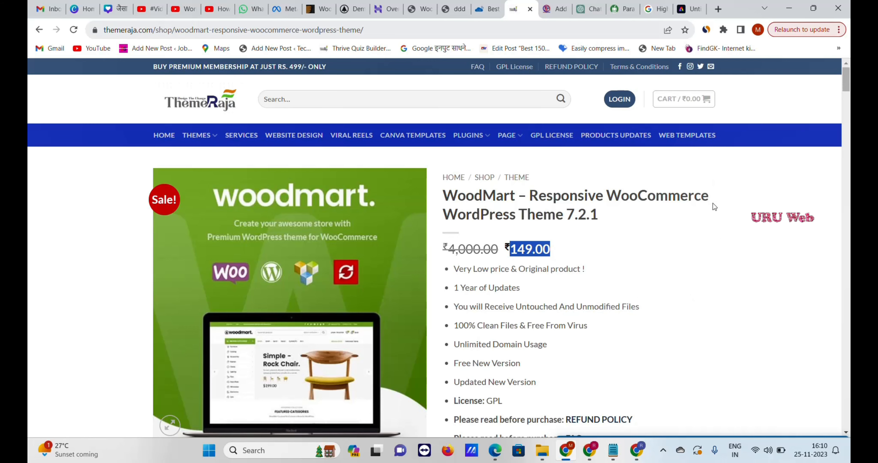
left_click(455, 9)
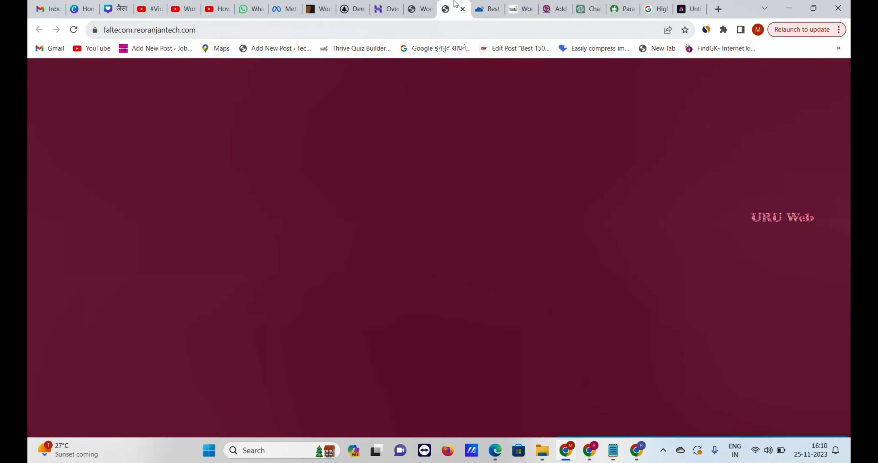
Step: Confirm all seven WoodMart plugins including WooCommerce are activated and advance to Prebuilt websites
left_click(423, 4)
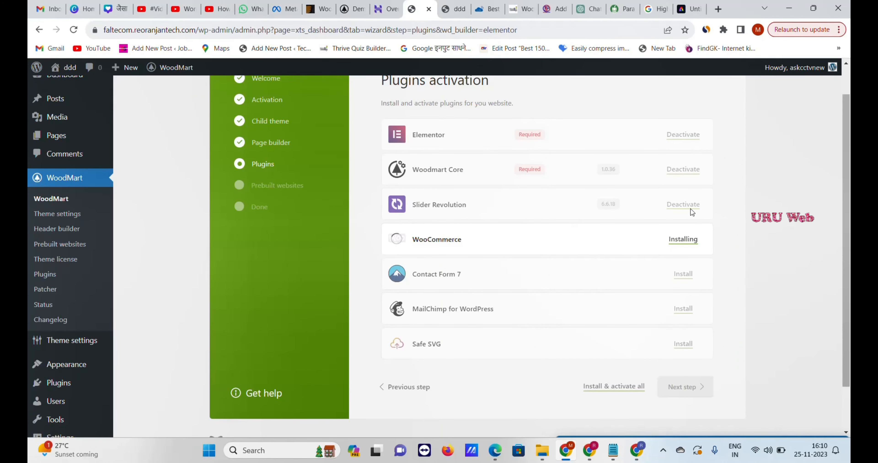
scroll(661, 239, "down", 2)
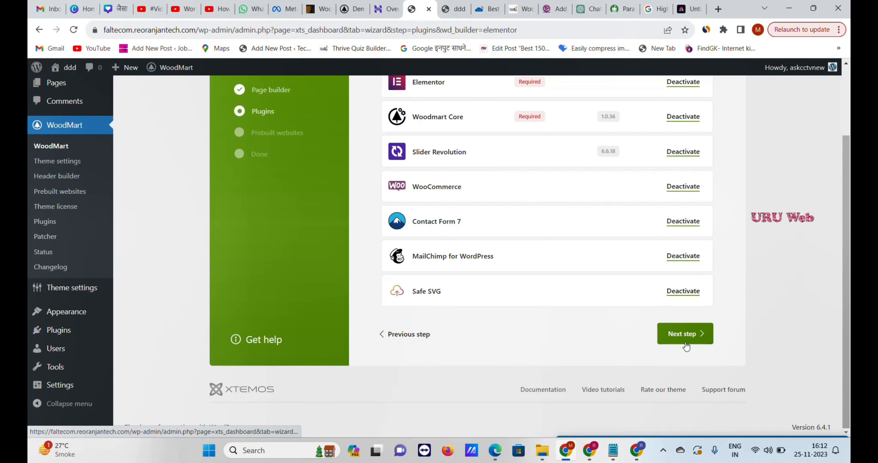
left_click(686, 342)
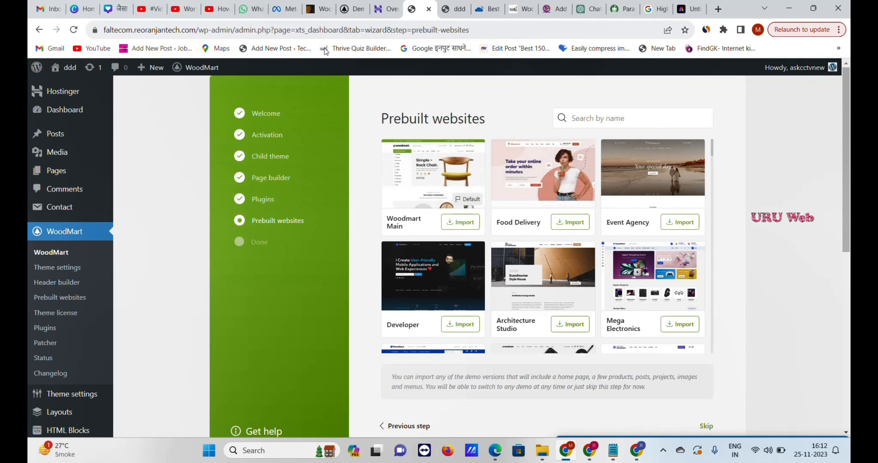
Step: Compare the official WoodMart fashion demo with the current faltecom site
left_click(341, 10)
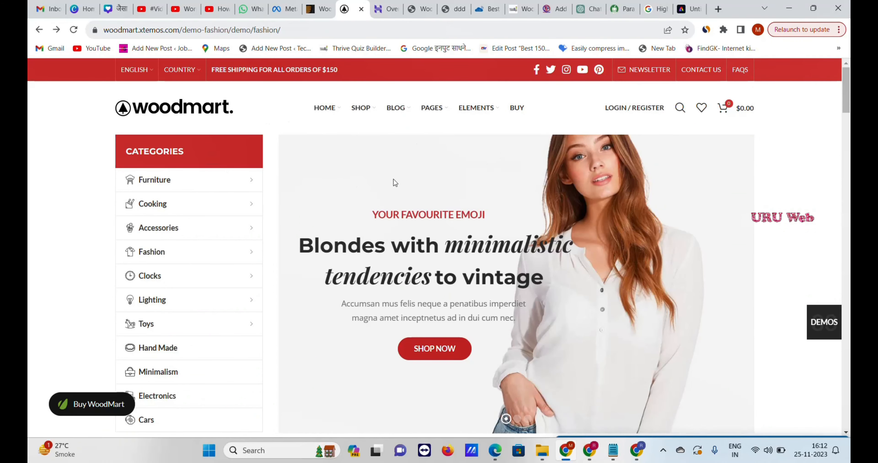
left_click(455, 6)
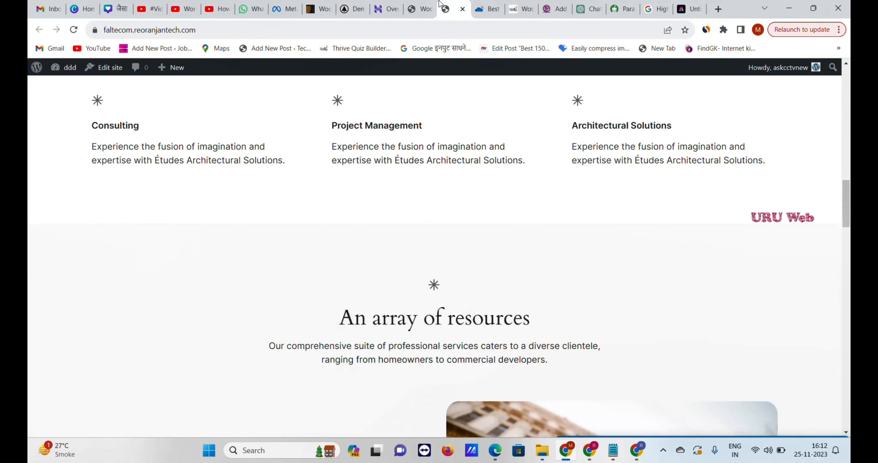
left_click(424, 6)
Step: Import the Fashion prebuilt website from the WoodMart wizard's Prebuilt websites grid
scroll(611, 215, "down", 5)
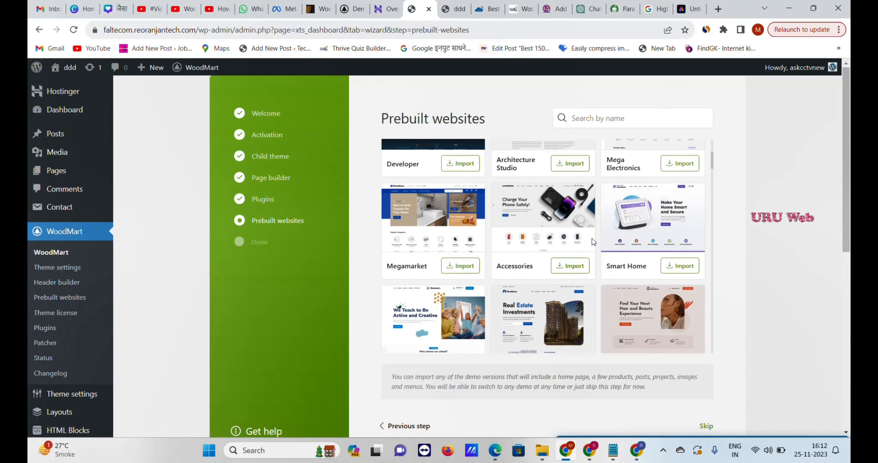
scroll(538, 236, "down", 6)
scroll(544, 250, "down", 6)
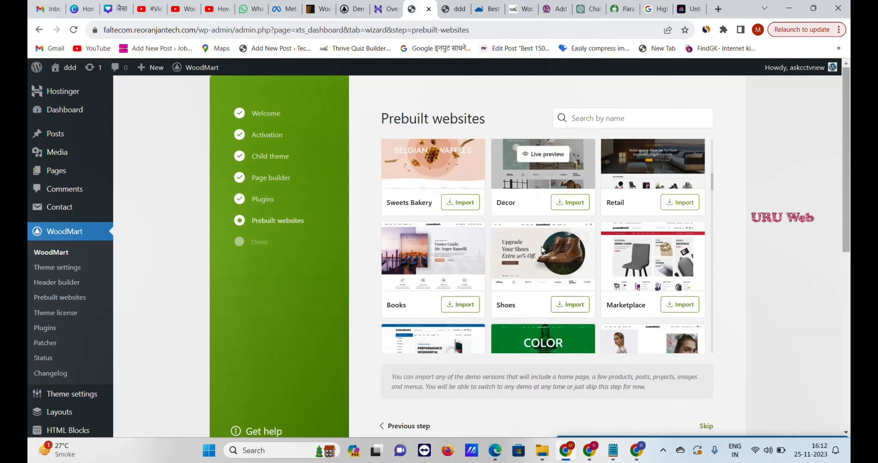
scroll(601, 261, "down", 5)
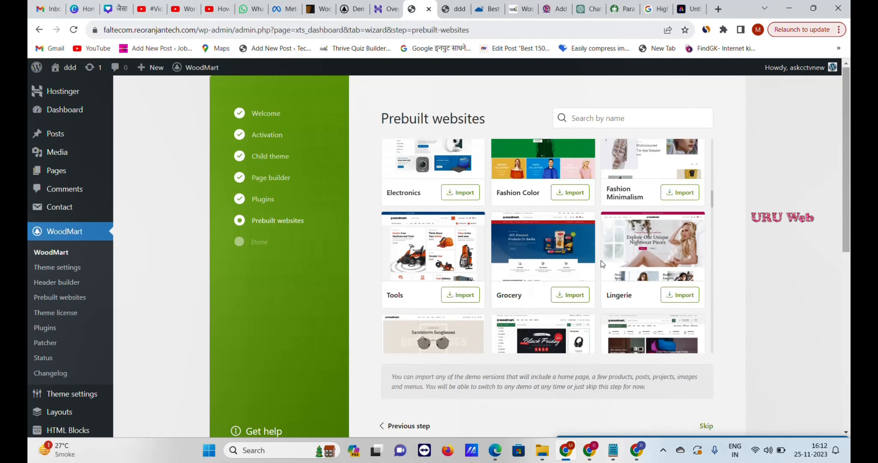
scroll(554, 255, "down", 7)
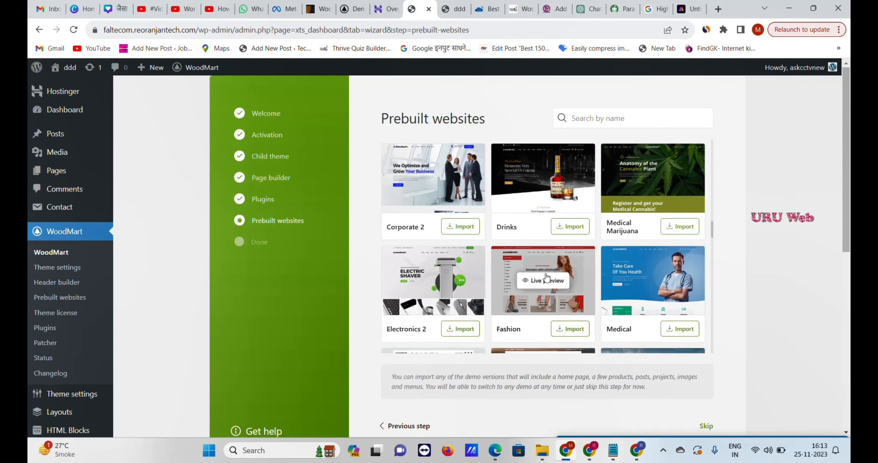
left_click(572, 335)
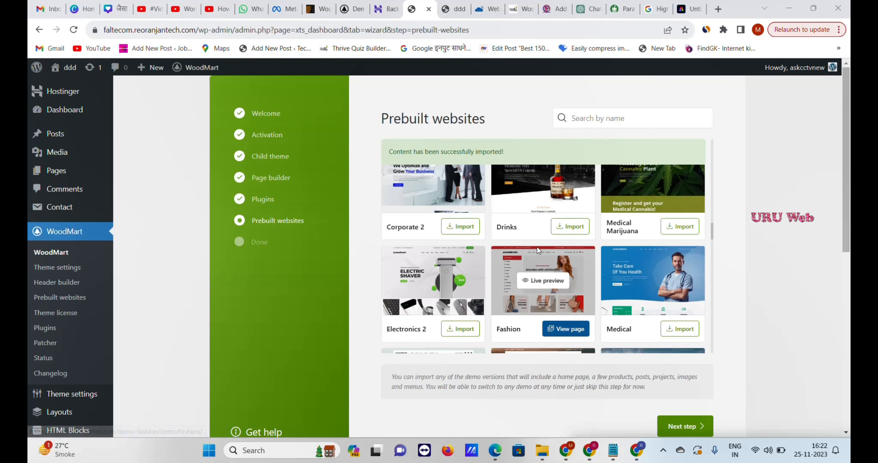
Step: Finish the WoodMart setup after the Fashion import and open the home page in a new tab
left_click(680, 427)
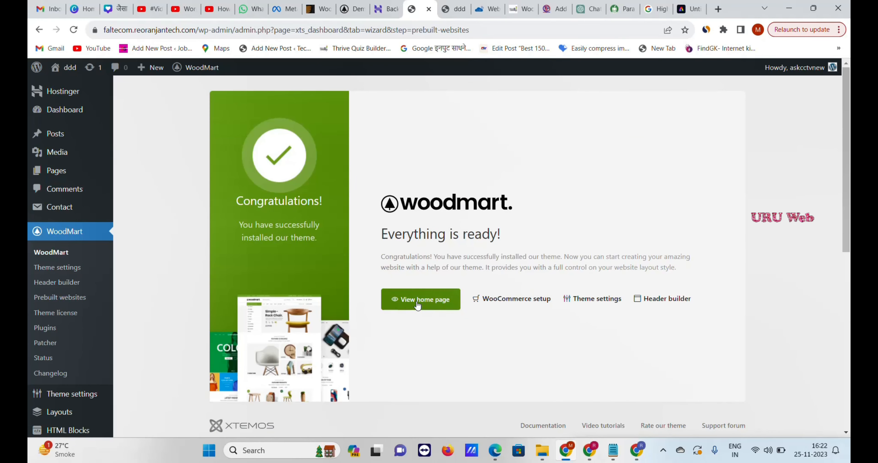
right_click(432, 305)
left_click(476, 190)
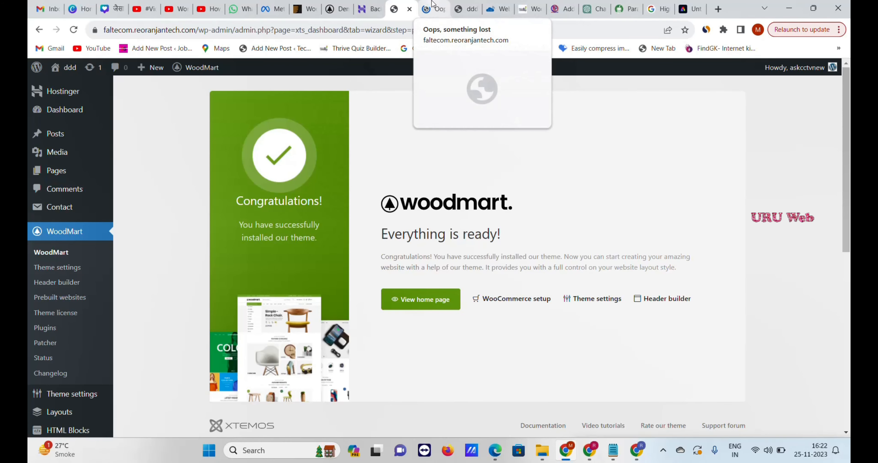
Step: Scroll through the newly imported Fashion storefront home page
left_click(433, 9)
scroll(402, 249, "down", 1)
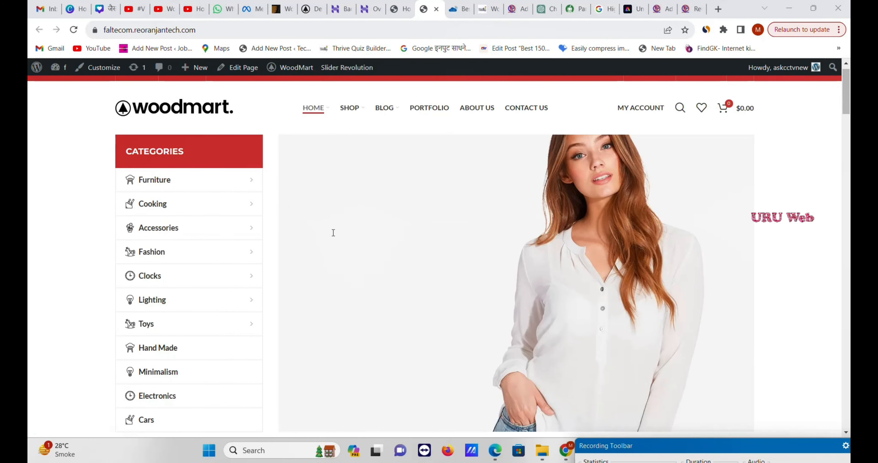
scroll(290, 203, "down", 10)
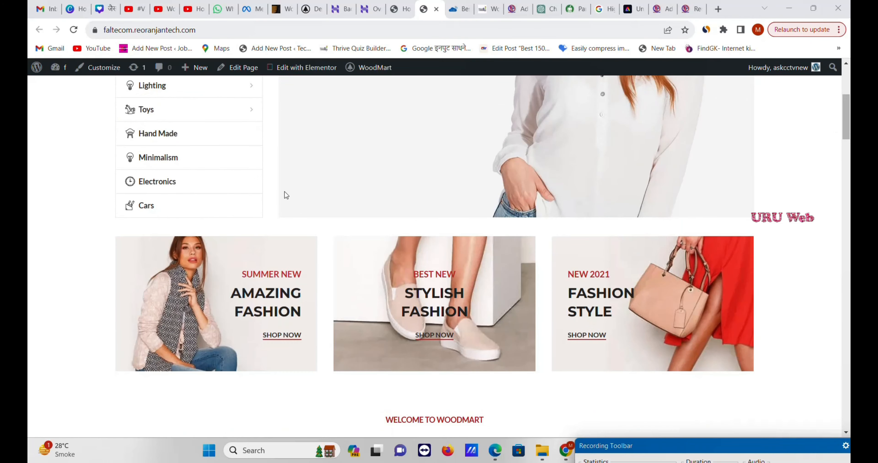
scroll(286, 193, "down", 9)
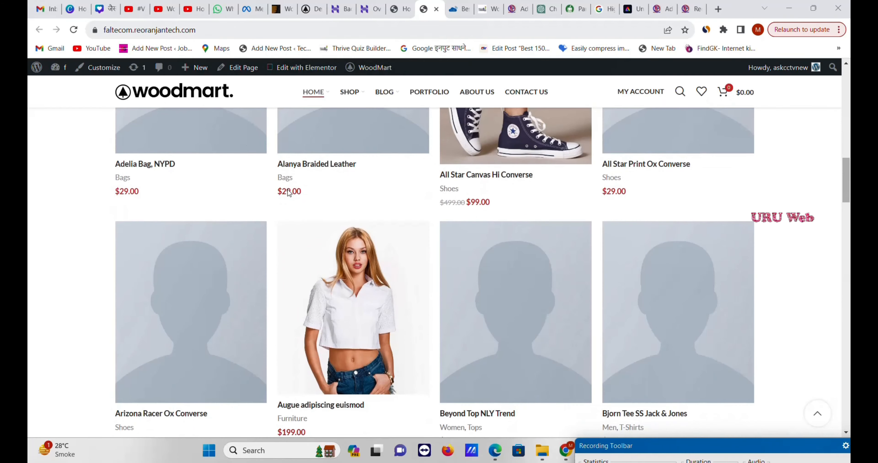
scroll(291, 200, "down", 10)
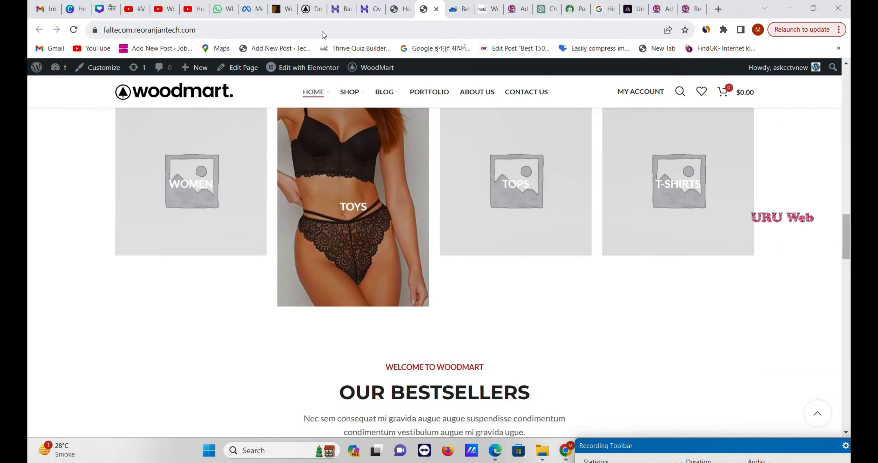
Step: Compare it against the official WoodMart fashion demo, then review the rest of the home page
left_click(308, 9)
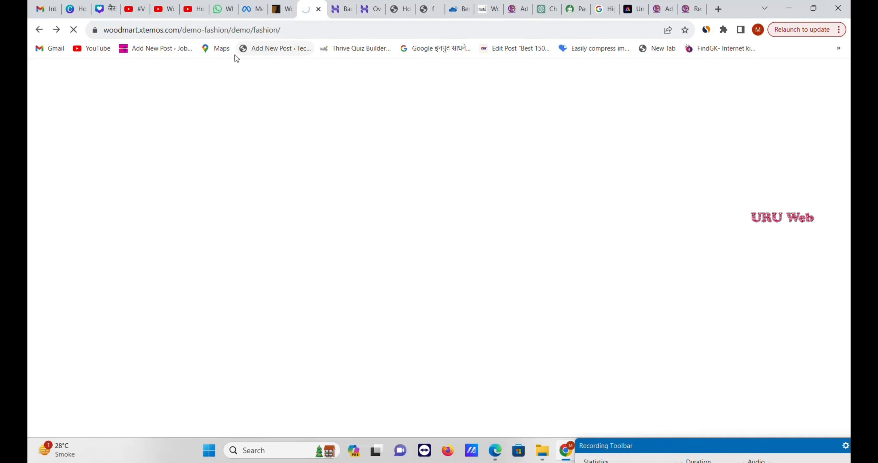
left_click(428, 9)
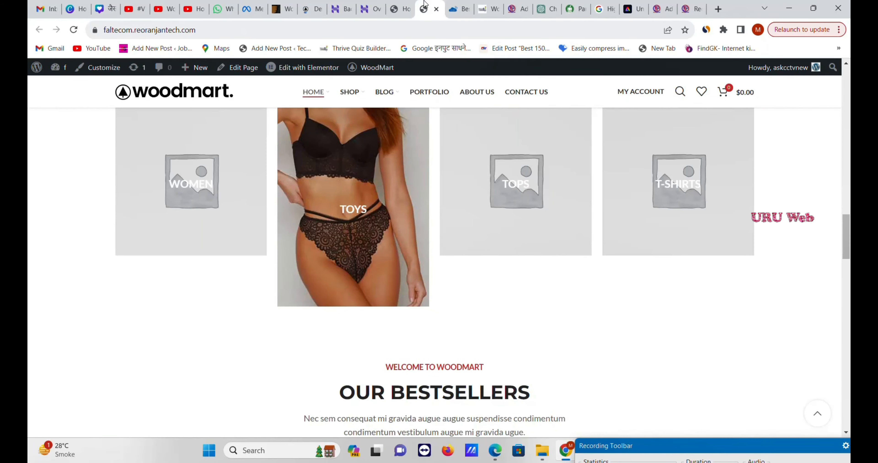
scroll(457, 239, "down", 2)
scroll(564, 200, "down", 7)
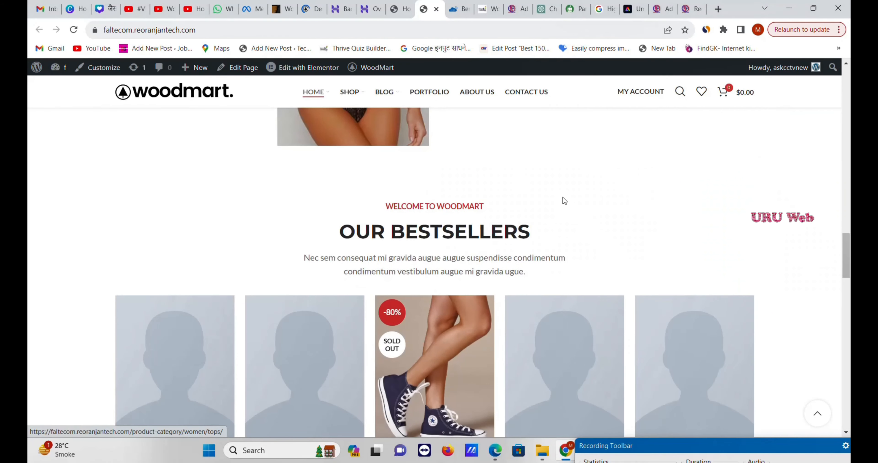
scroll(564, 200, "down", 10)
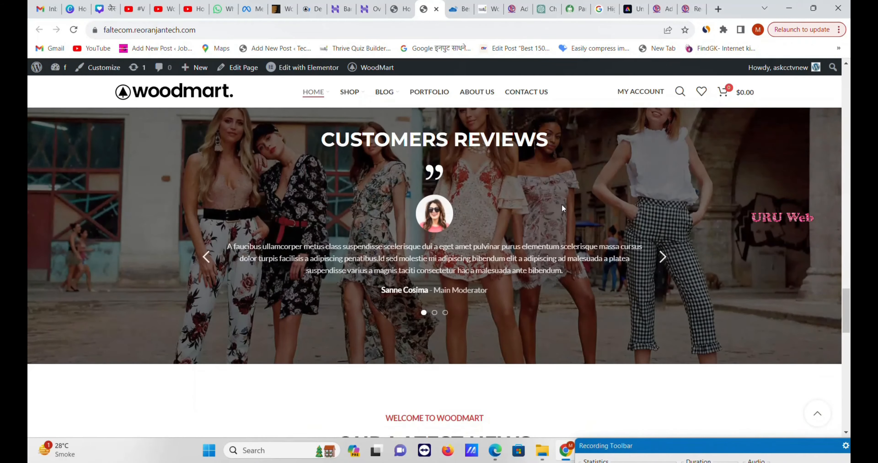
scroll(562, 206, "down", 12)
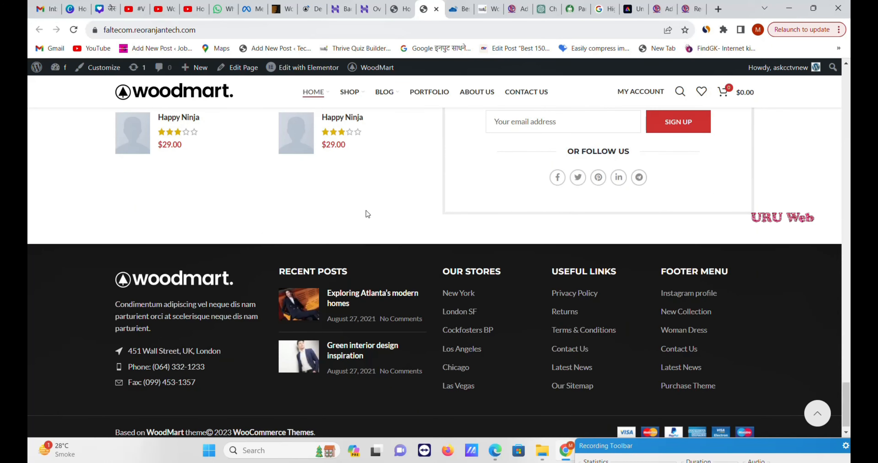
scroll(365, 214, "down", 1)
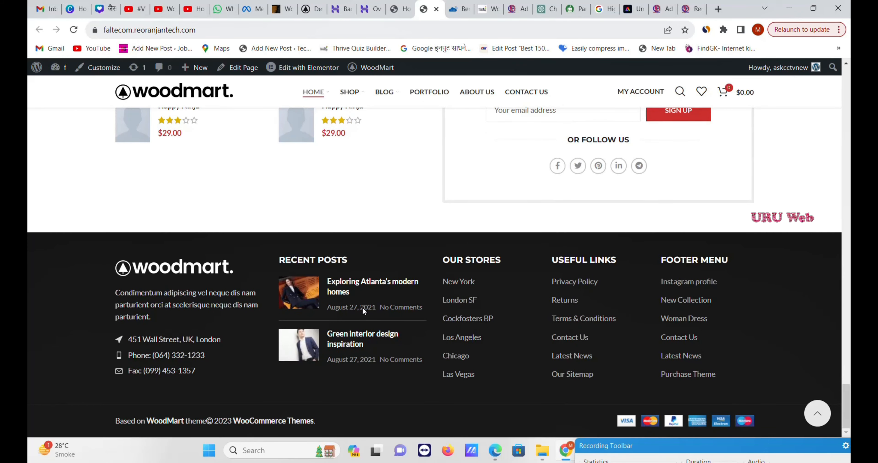
scroll(362, 307, "up", 18)
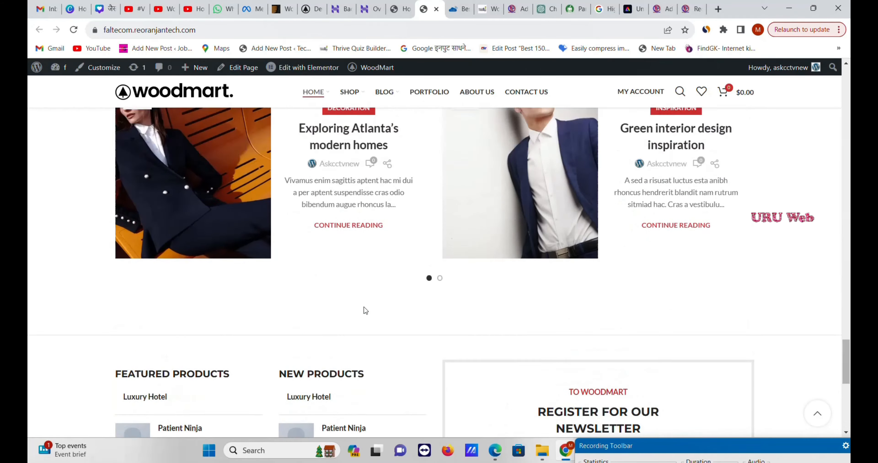
scroll(364, 307, "up", 15)
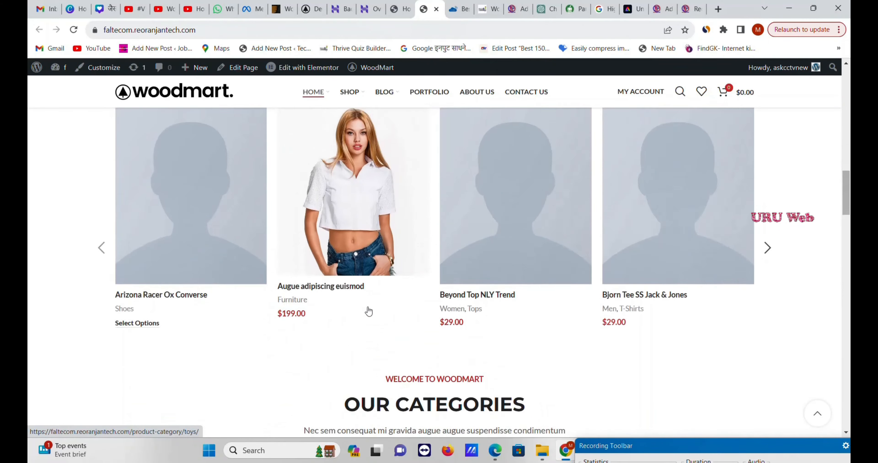
scroll(213, 270, "up", 9)
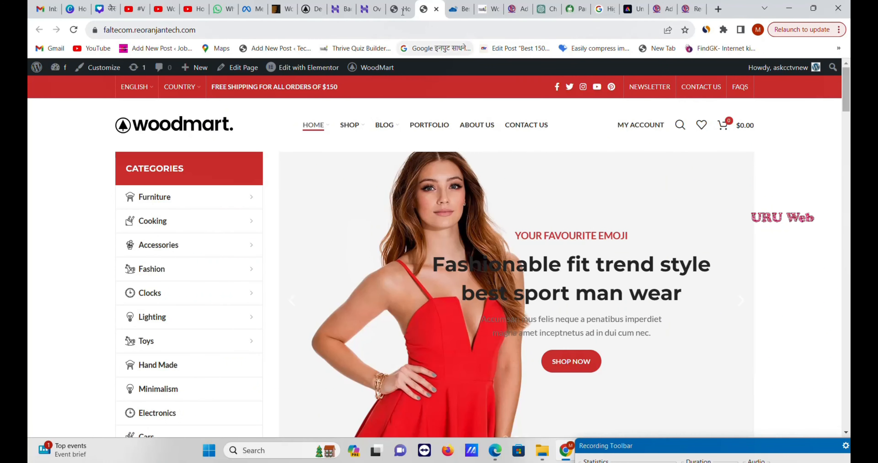
Step: Switch between the Hostinger admin tab and the WoodMart storefront home page
left_click(399, 3)
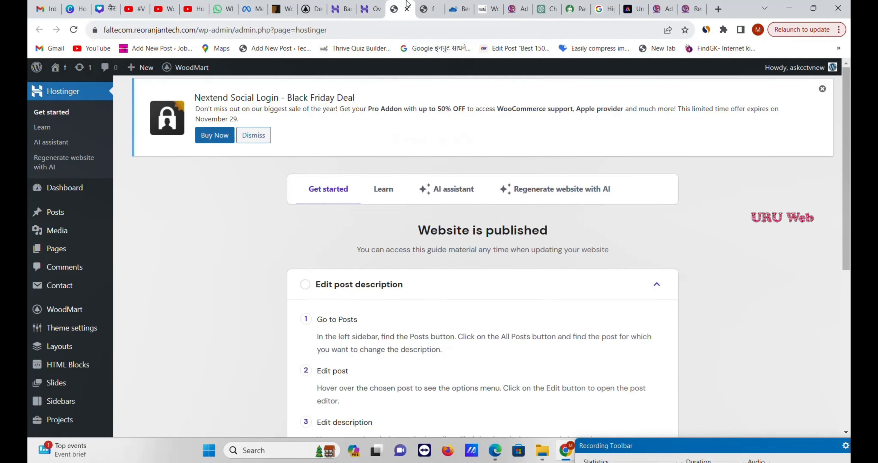
left_click(424, 4)
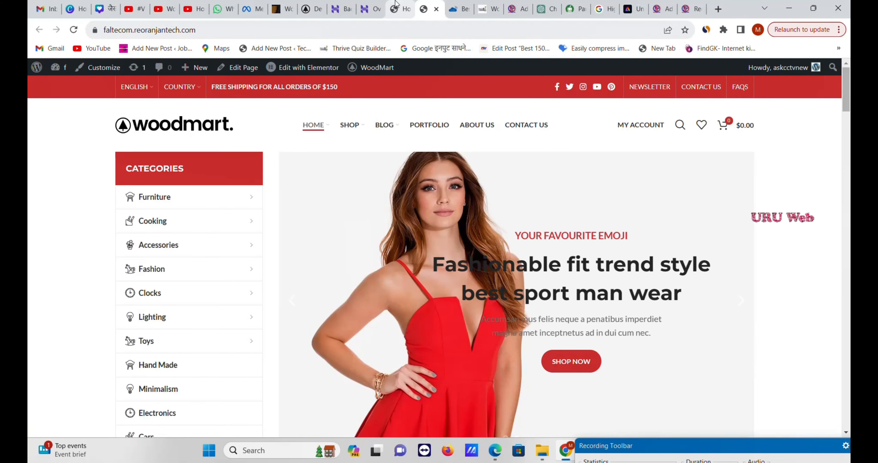
left_click(399, 5)
left_click(423, 5)
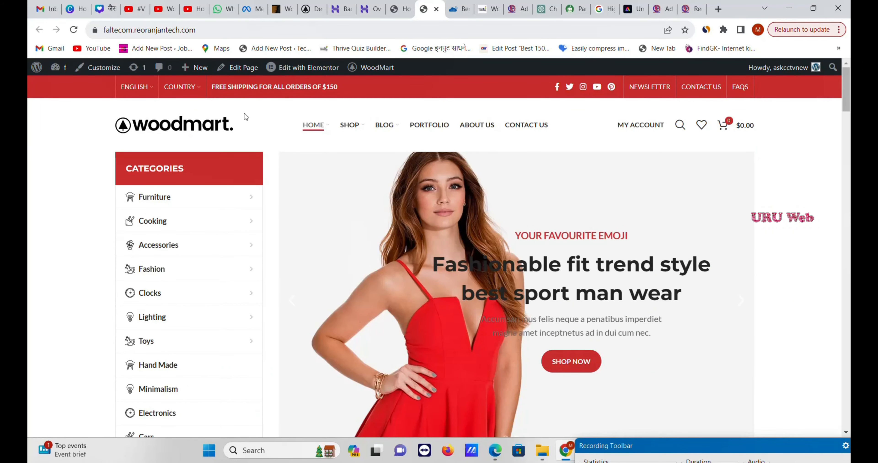
Step: Browse the storefront's menus and products, then return to the WordPress admin tab
mouse_move(143, 89)
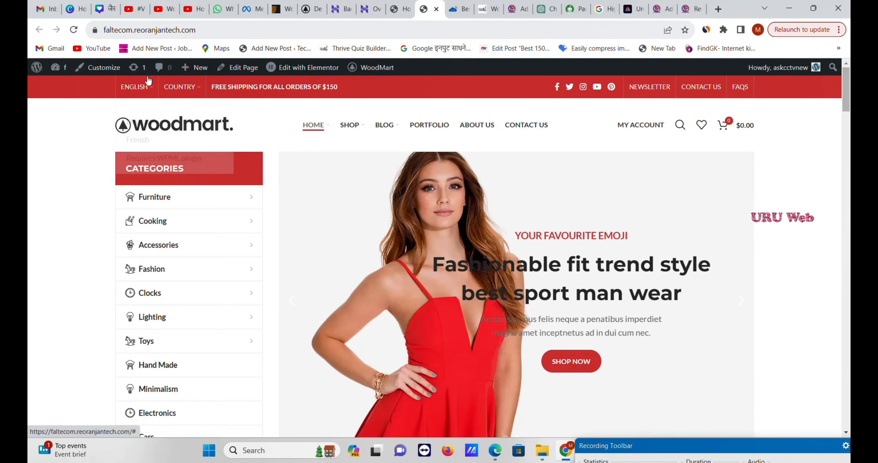
mouse_move(186, 87)
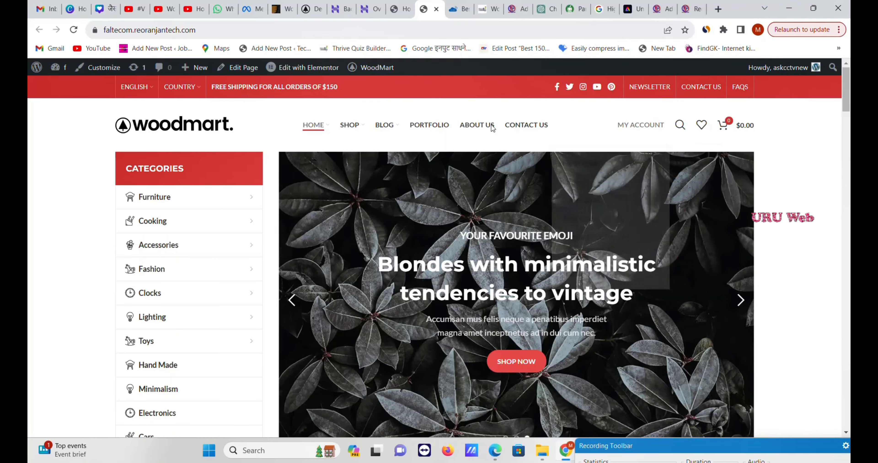
mouse_move(385, 126)
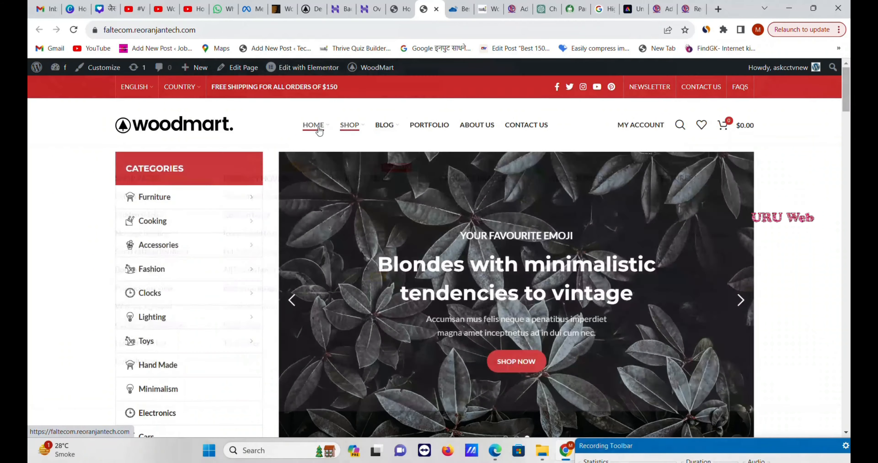
mouse_move(309, 131)
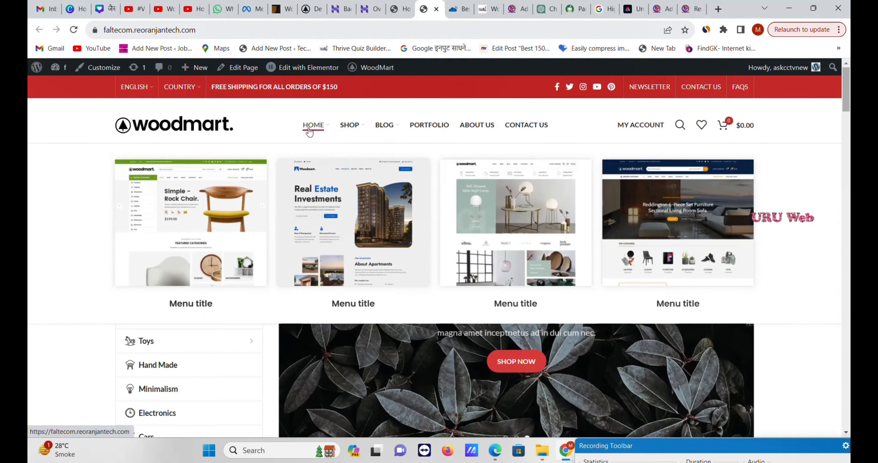
scroll(378, 193, "down", 5)
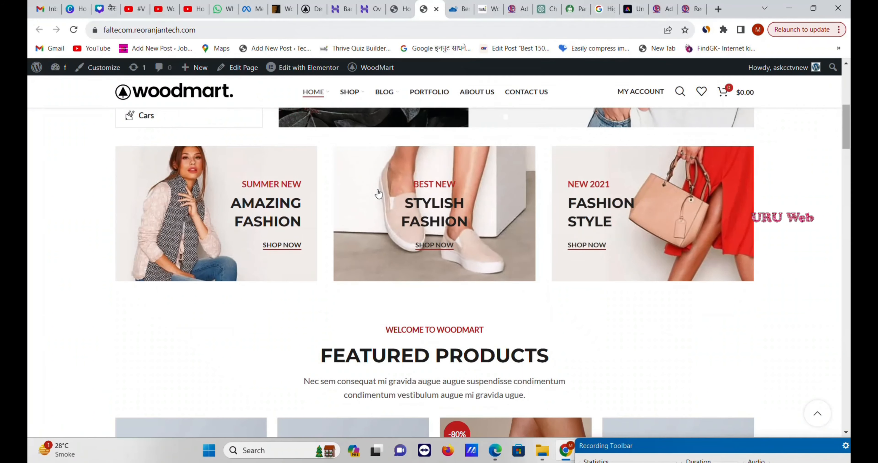
scroll(379, 194, "down", 8)
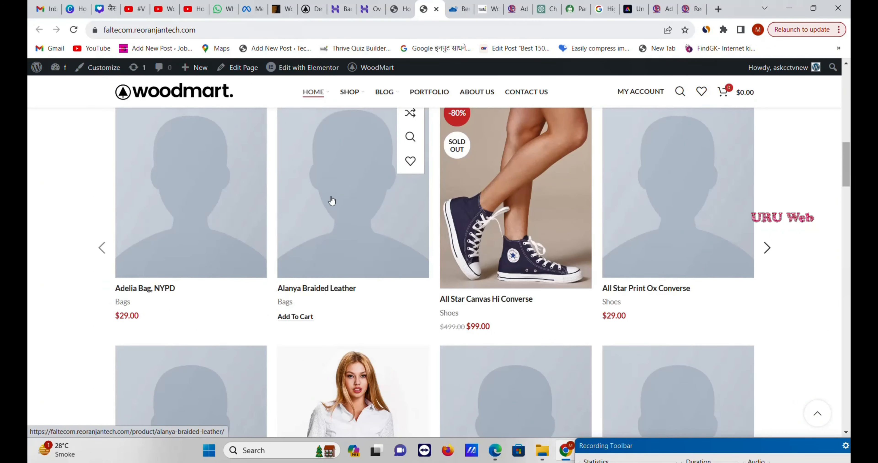
key("ctrl+shift+Tab")
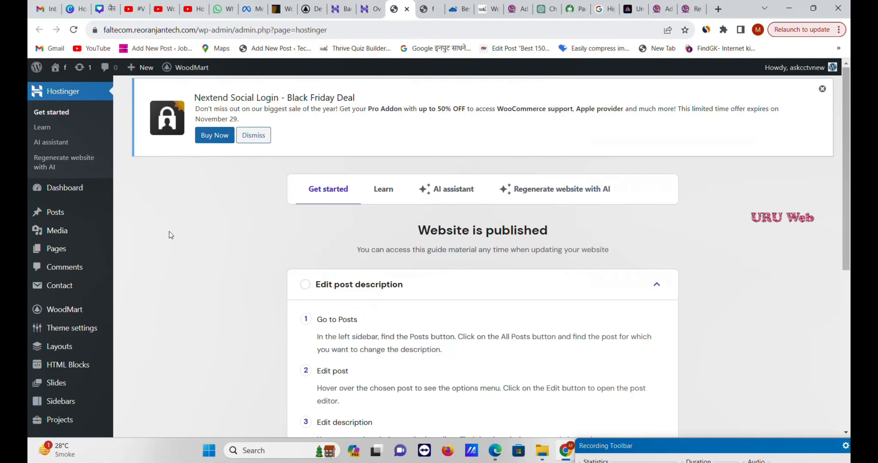
Step: In General Settings, enable Anyone can register and set New User Default Role to Customer
scroll(169, 231, "down", 4)
mouse_move(30, 300)
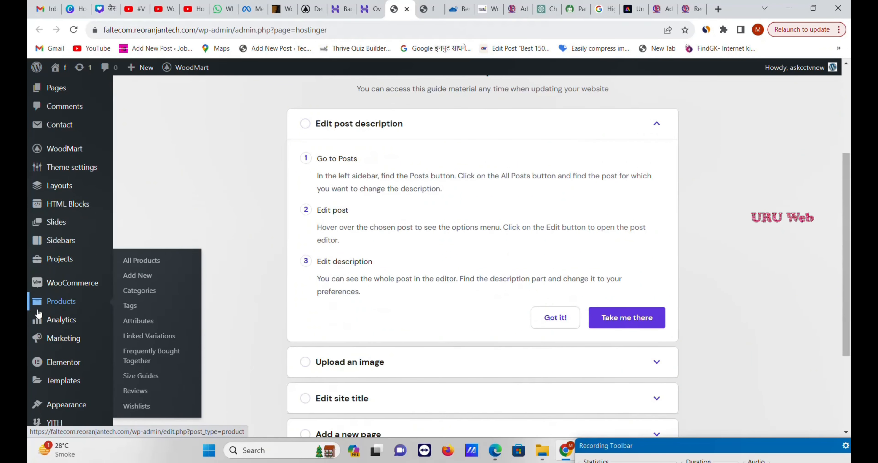
scroll(59, 407, "down", 4)
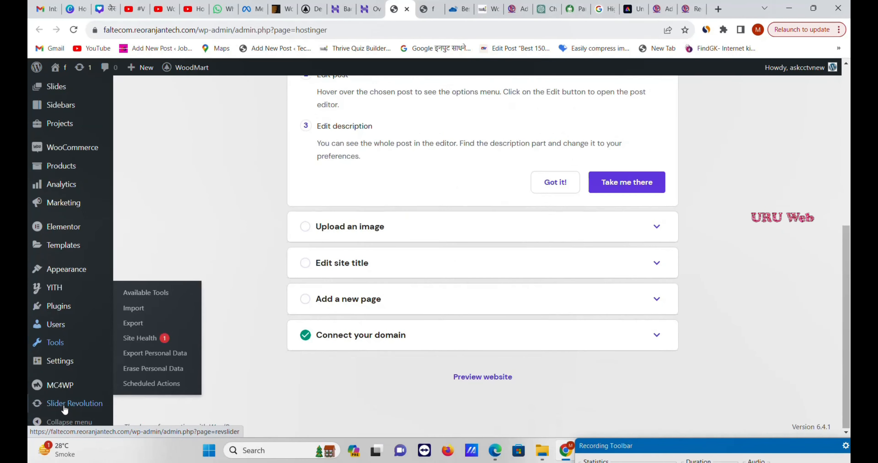
mouse_move(72, 368)
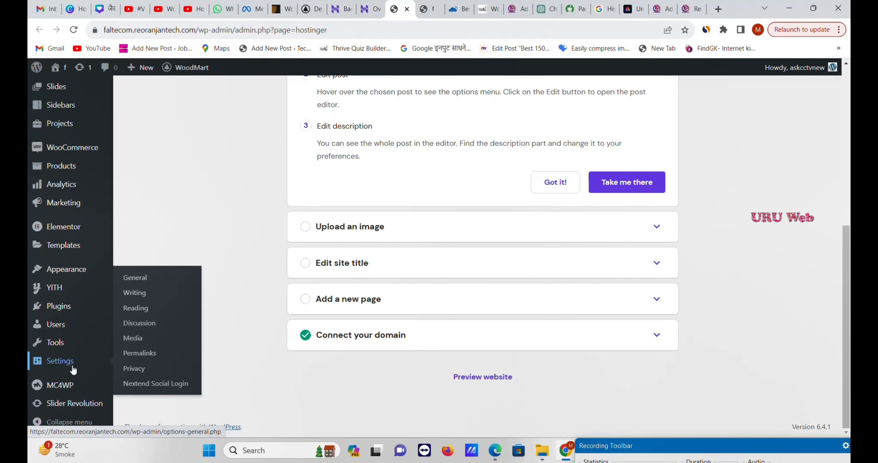
left_click(139, 283)
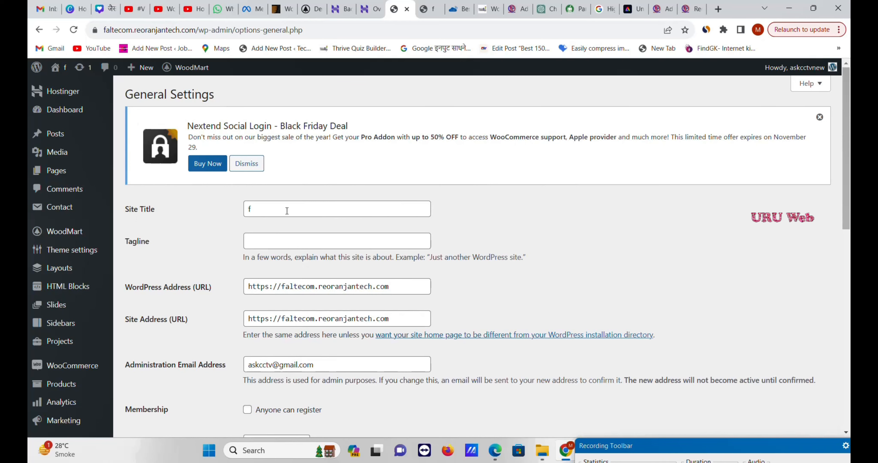
left_click(260, 213)
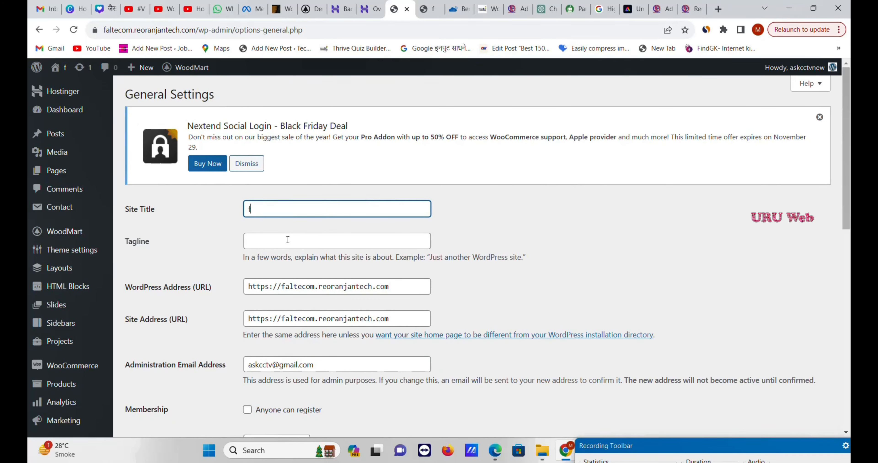
left_click(294, 245)
scroll(294, 245, "down", 5)
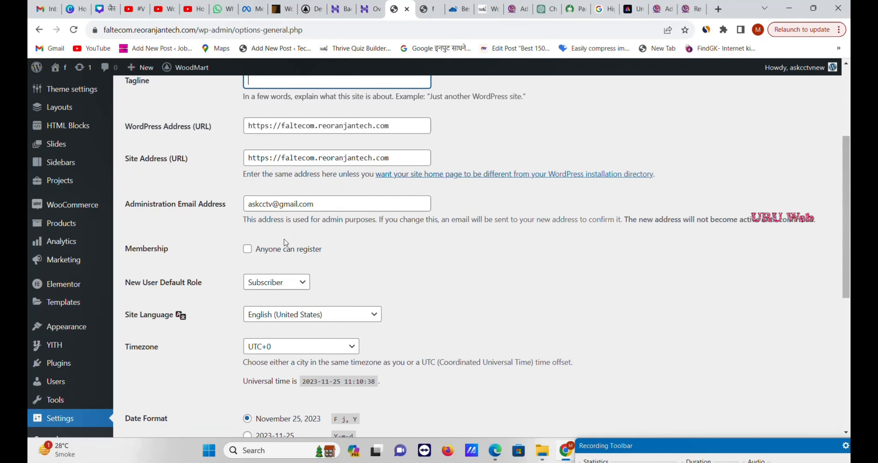
scroll(309, 257, "down", 2)
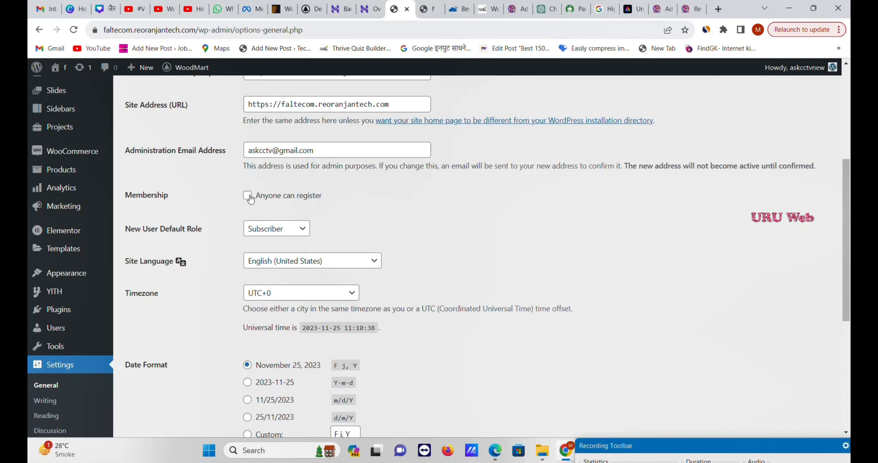
left_click(282, 234)
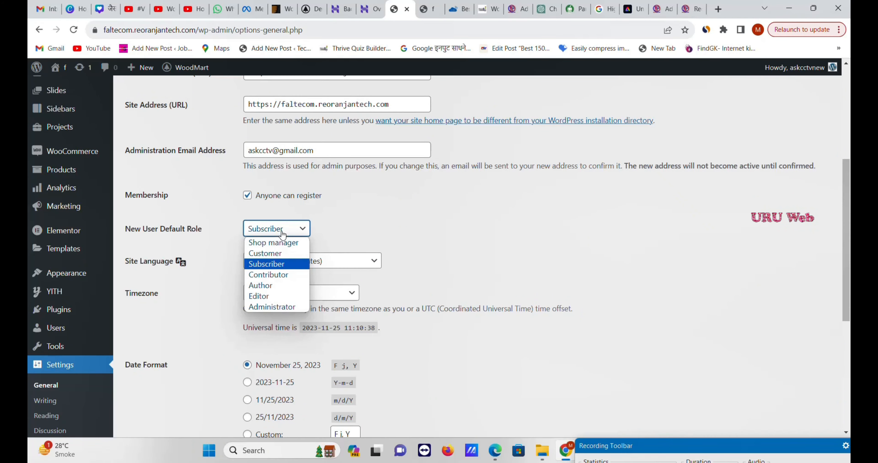
left_click(285, 254)
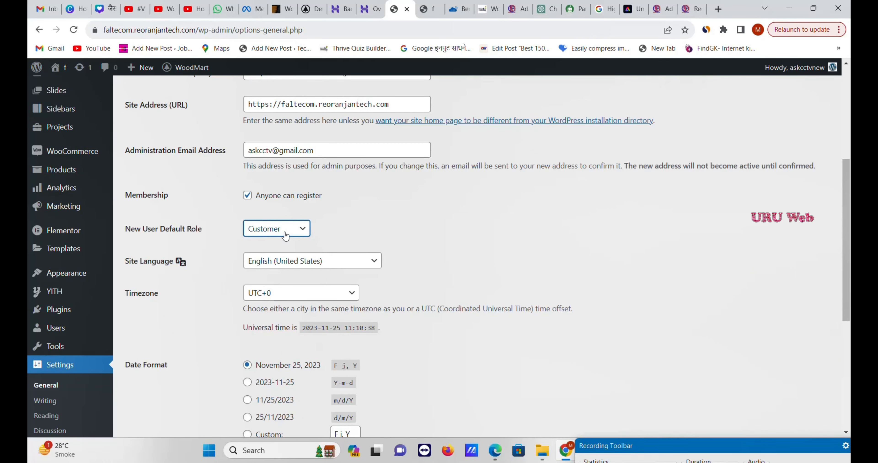
Step: Set the site timezone to UTC+5:30 for India
scroll(283, 259, "down", 2)
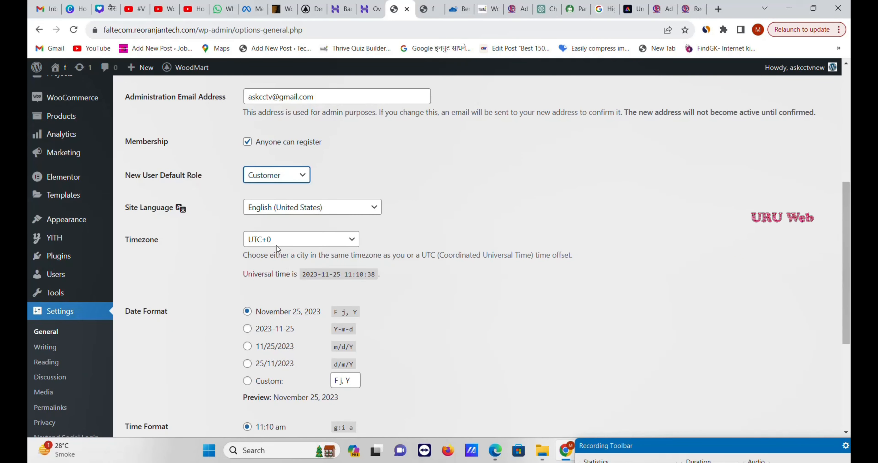
left_click(296, 240)
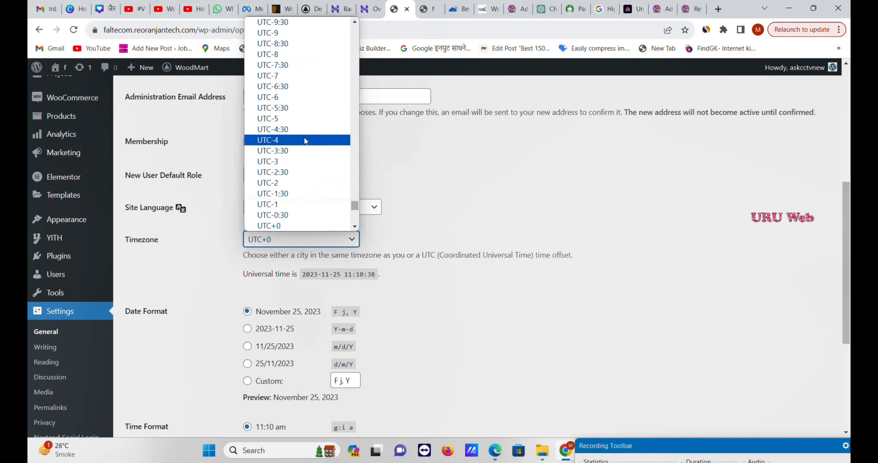
scroll(303, 143, "down", 10)
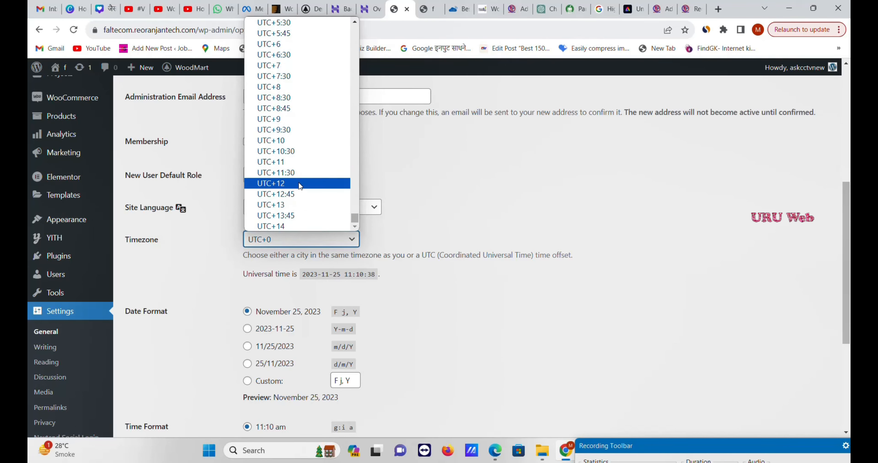
scroll(309, 179, "up", 5)
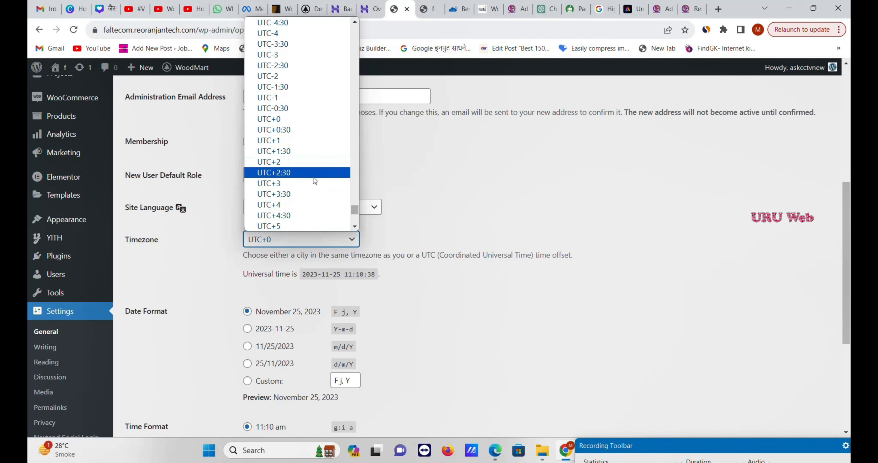
scroll(305, 212, "down", 3)
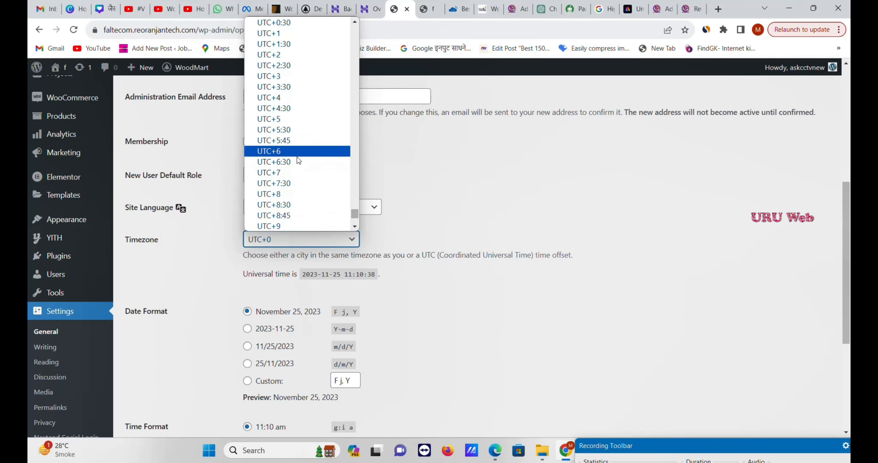
left_click(293, 132)
scroll(427, 224, "down", 5)
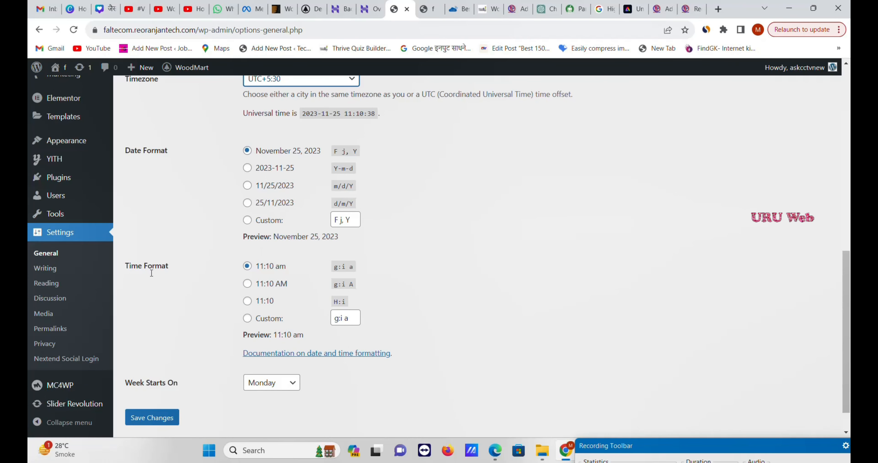
scroll(294, 231, "down", 2)
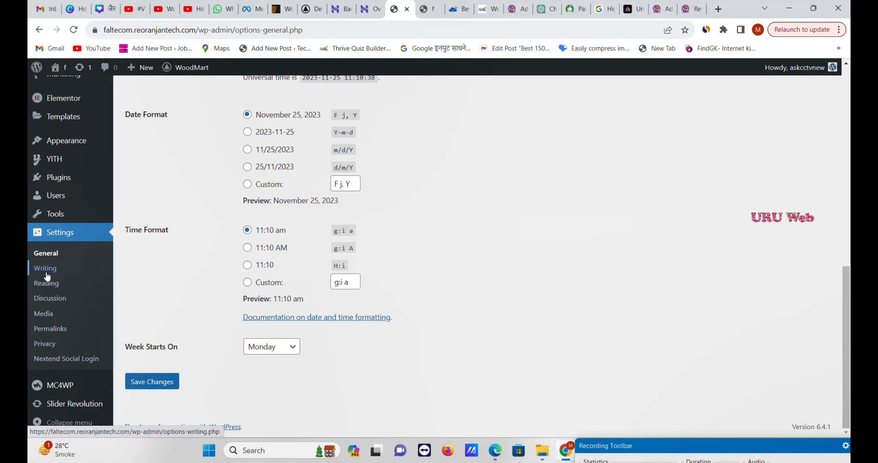
Step: Review Reading settings (static Home Fashion homepage, Blog posts page), then go to Permalinks
left_click(55, 285)
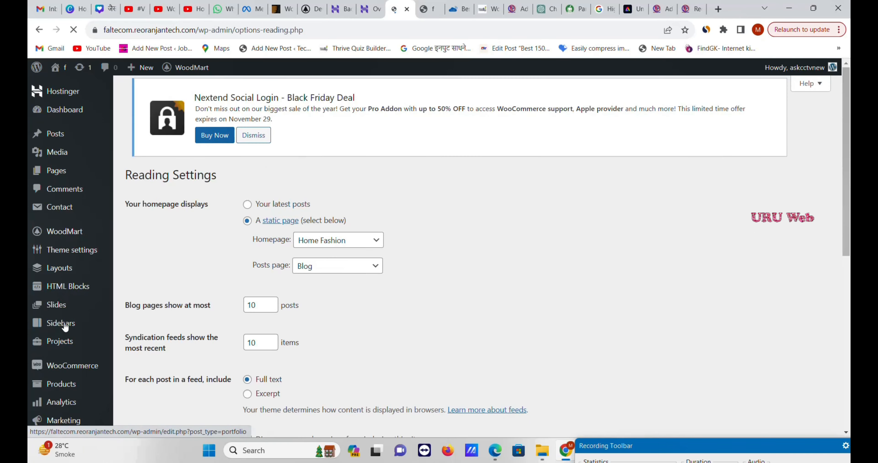
scroll(64, 286, "down", 3)
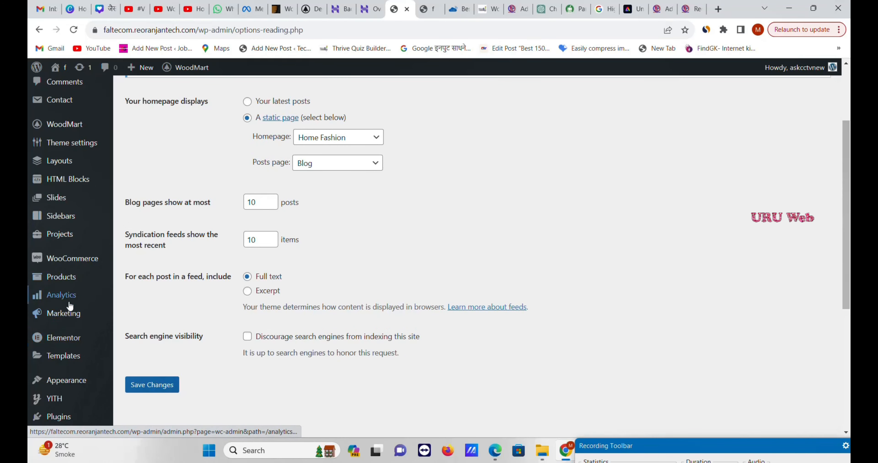
scroll(70, 306, "down", 6)
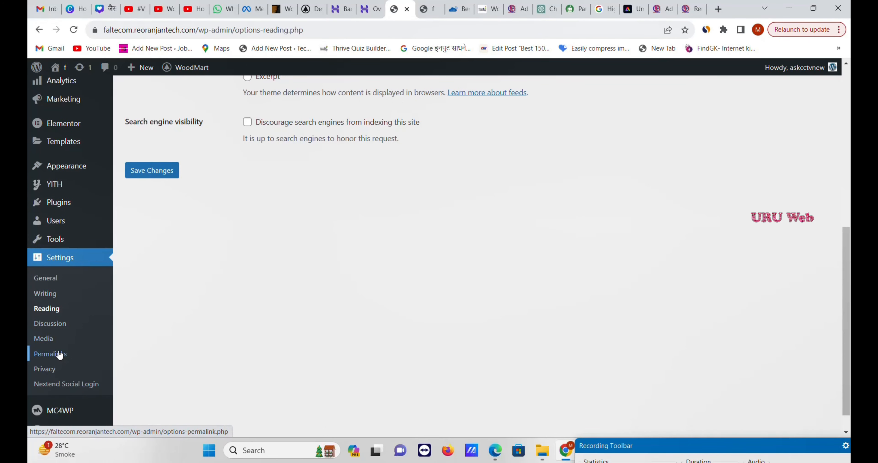
left_click(59, 355)
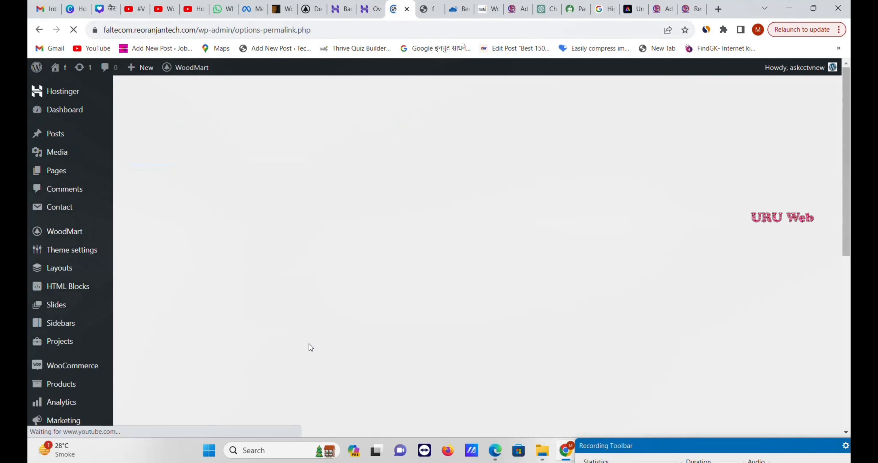
Step: Choose the Post name permalink structure
scroll(351, 339, "down", 5)
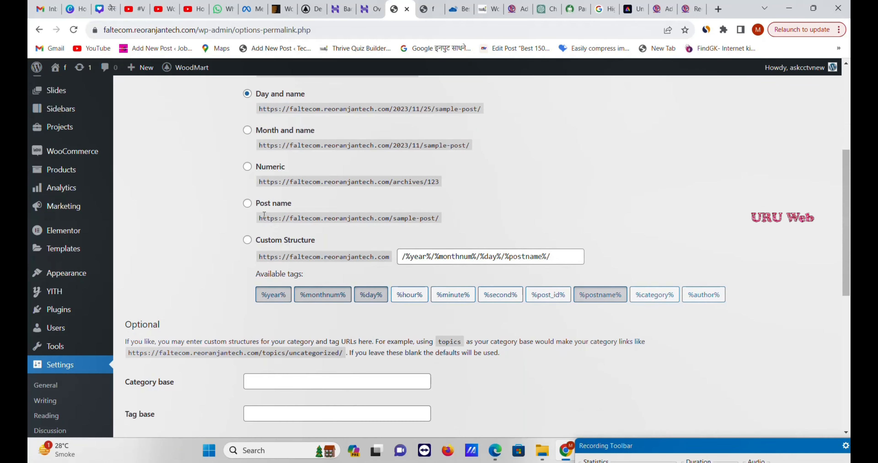
left_click(248, 204)
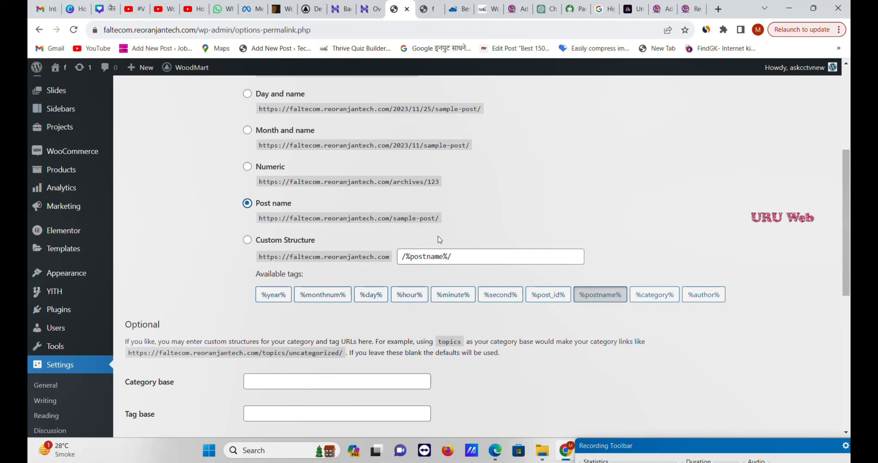
scroll(440, 240, "down", 10)
Step: Delete the trailing slash from the product custom base so it reads /product
left_click(161, 406)
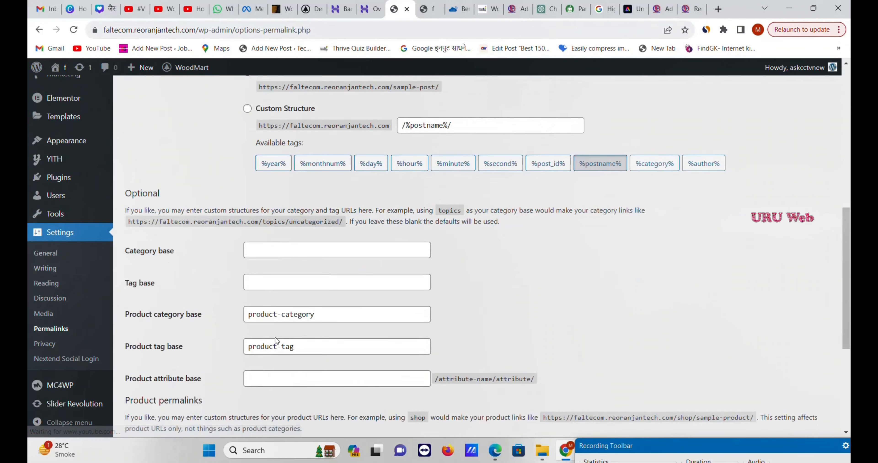
scroll(275, 337, "down", 5)
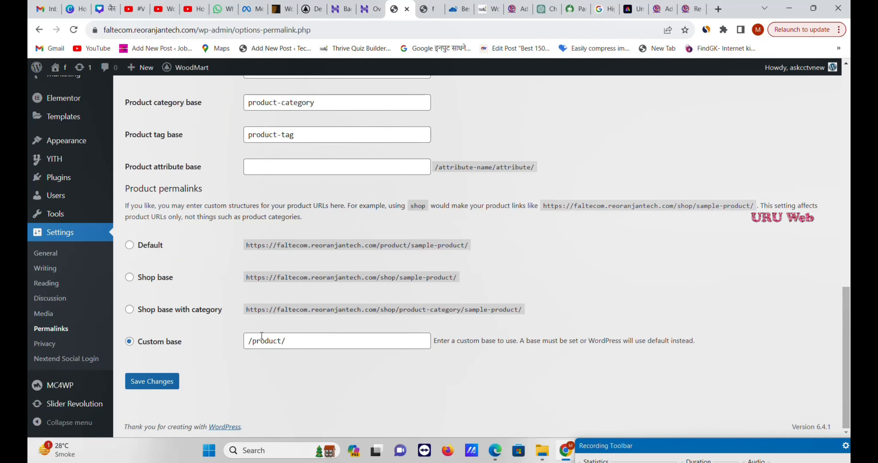
left_click_drag(254, 341, 282, 341)
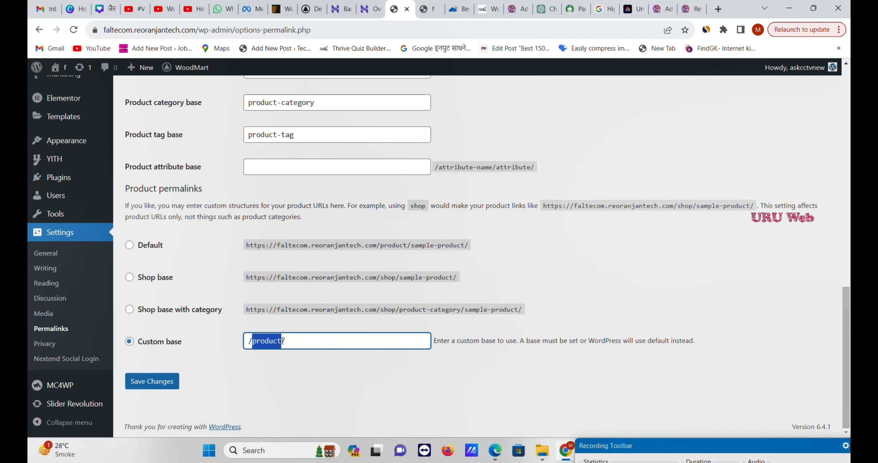
left_click(305, 341)
key("BackSpace")
scroll(90, 335, "up", 6)
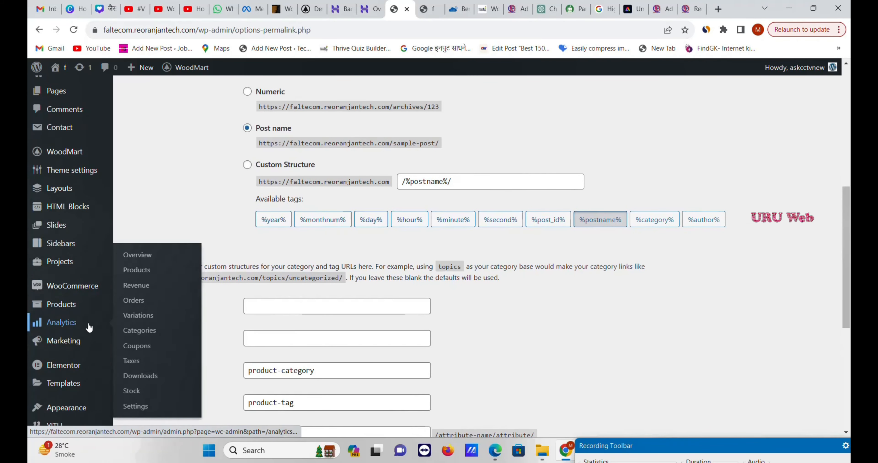
mouse_move(37, 283)
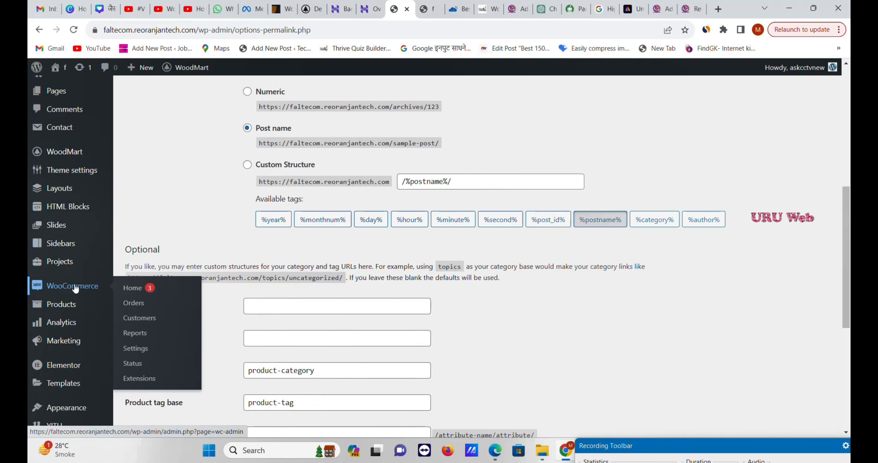
Step: Set the WooCommerce store Country / State to India — Delhi
left_click(136, 351)
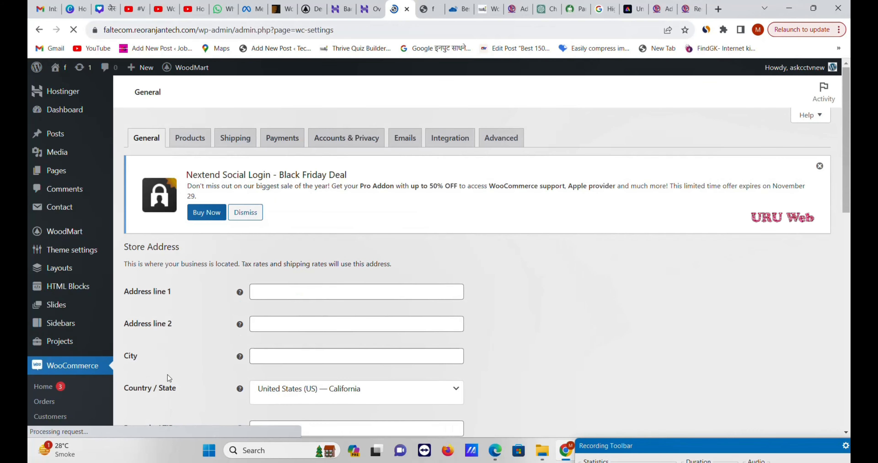
scroll(186, 211, "down", 3)
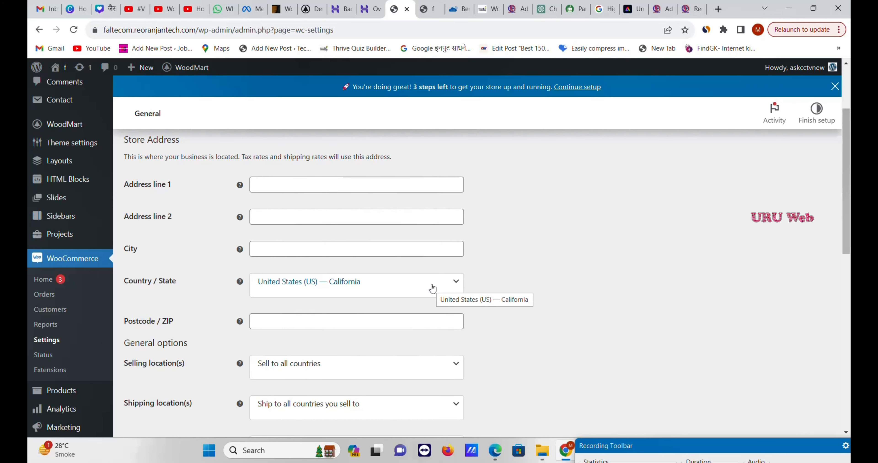
scroll(433, 288, "down", 3)
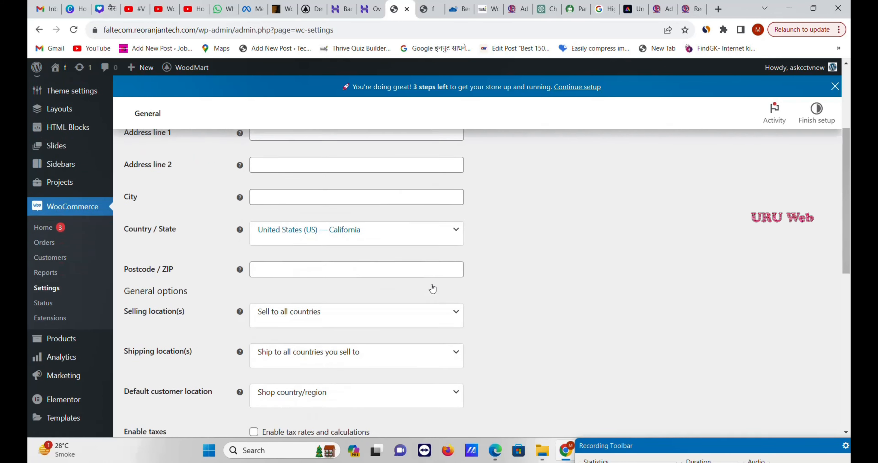
left_click(454, 184)
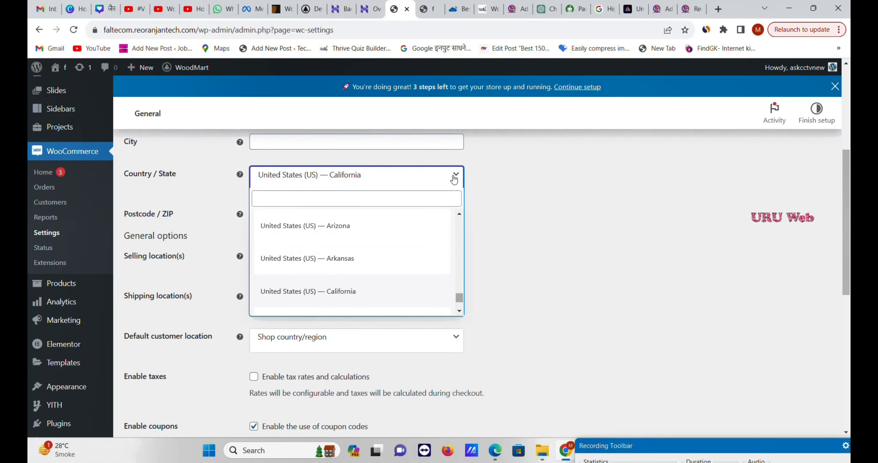
type("i")
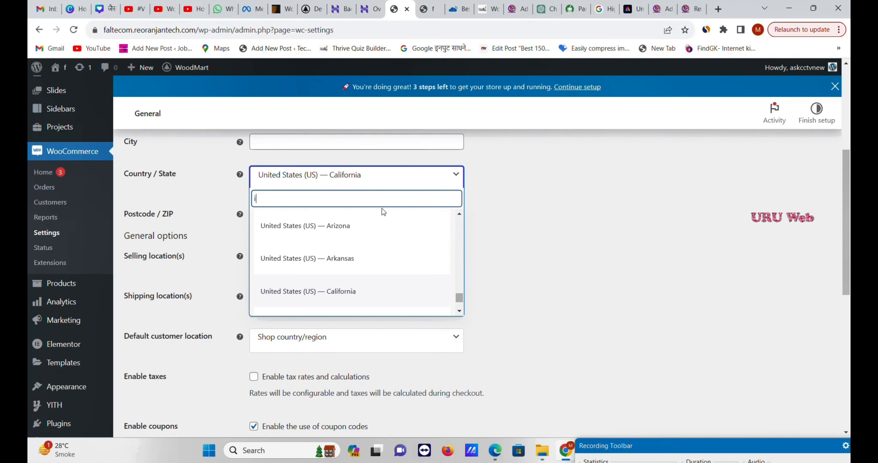
type("nd")
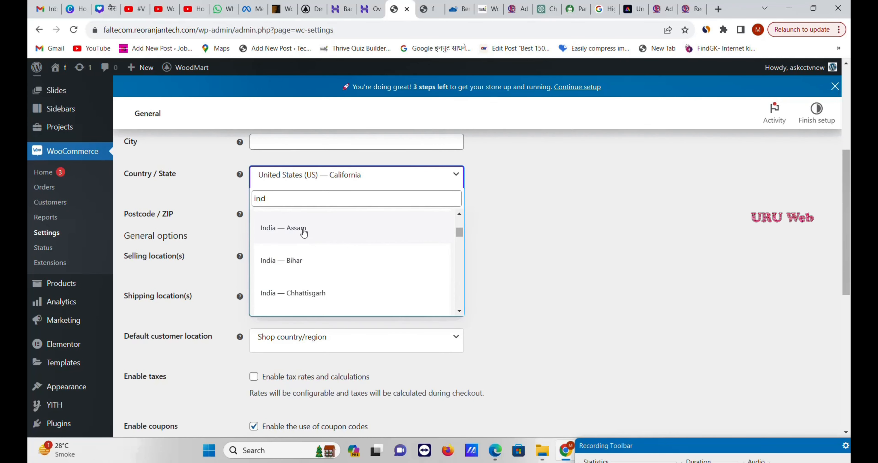
scroll(308, 292, "down", 2)
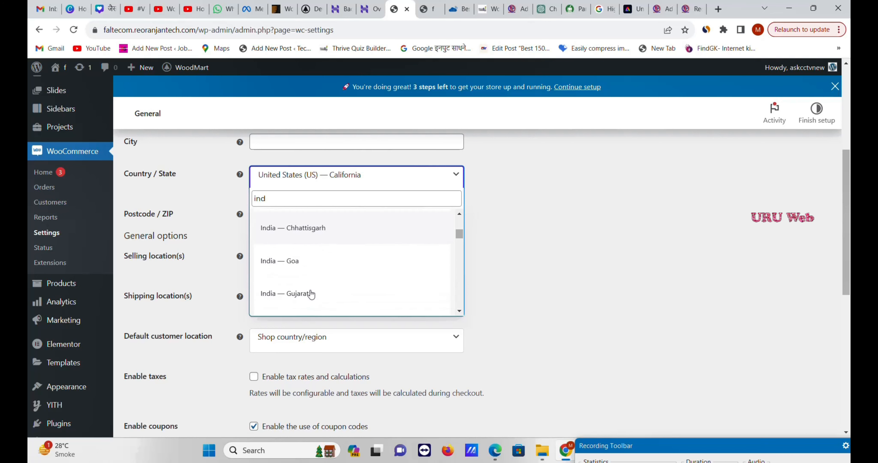
scroll(305, 258, "down", 1)
scroll(310, 269, "down", 3)
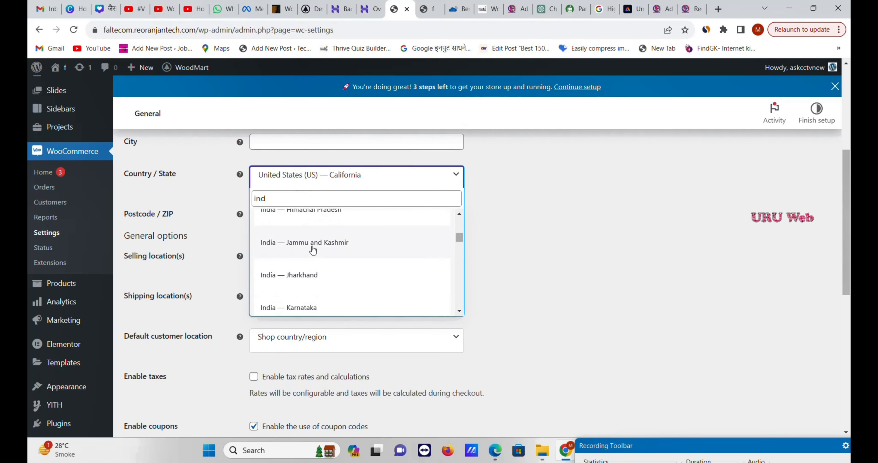
scroll(311, 262, "down", 4)
scroll(310, 263, "down", 3)
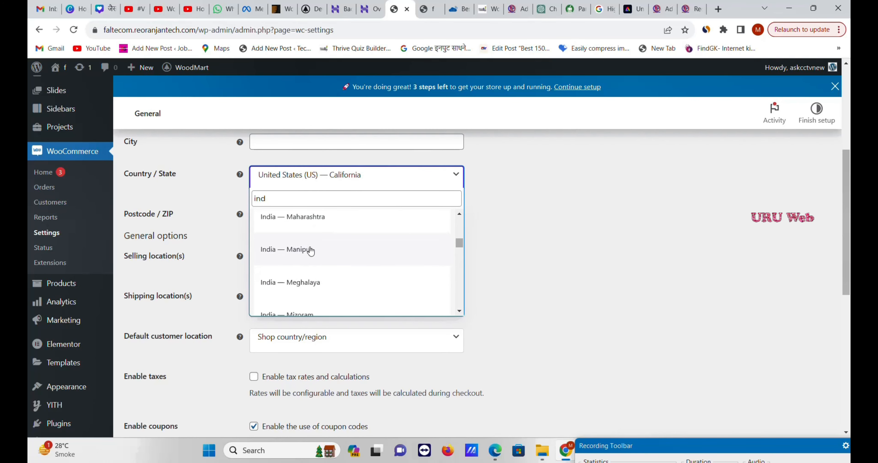
scroll(309, 266, "down", 8)
scroll(307, 273, "down", 3)
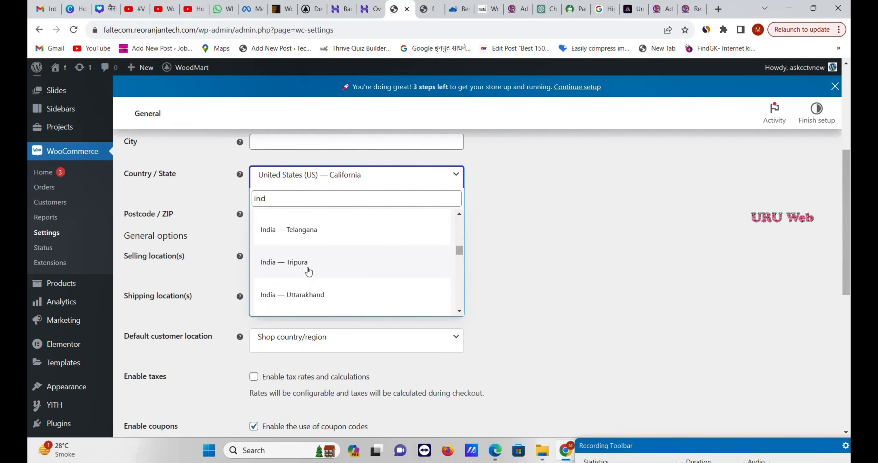
scroll(310, 262, "down", 6)
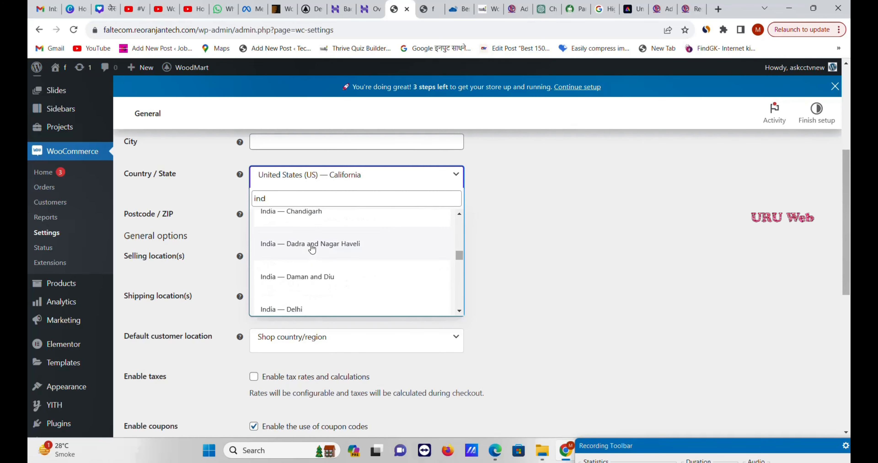
left_click(314, 308)
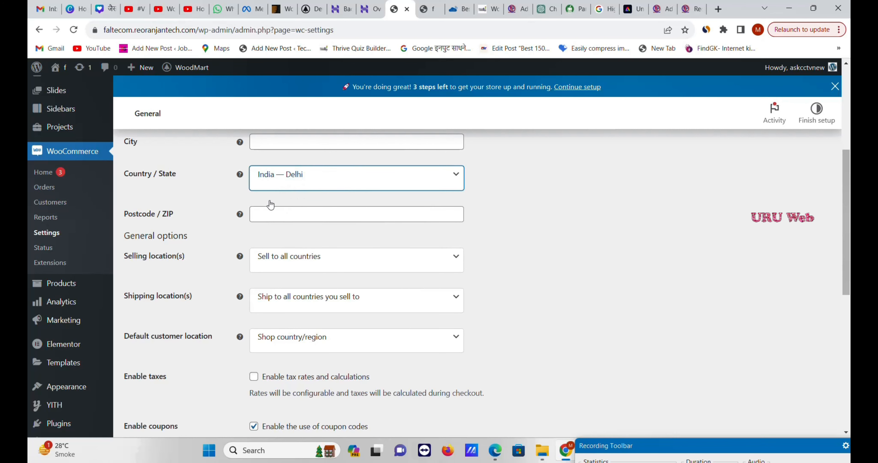
Step: Look over the postcode, selling location and tax options, then view the storefront
left_click(258, 213)
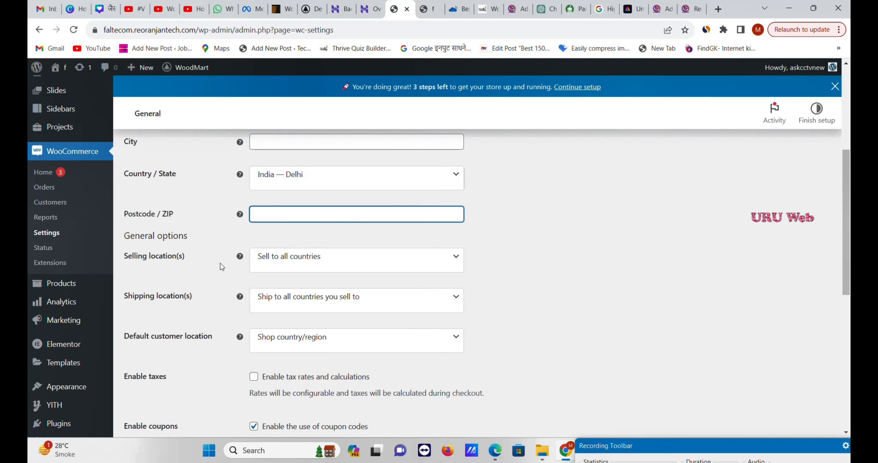
left_click(288, 262)
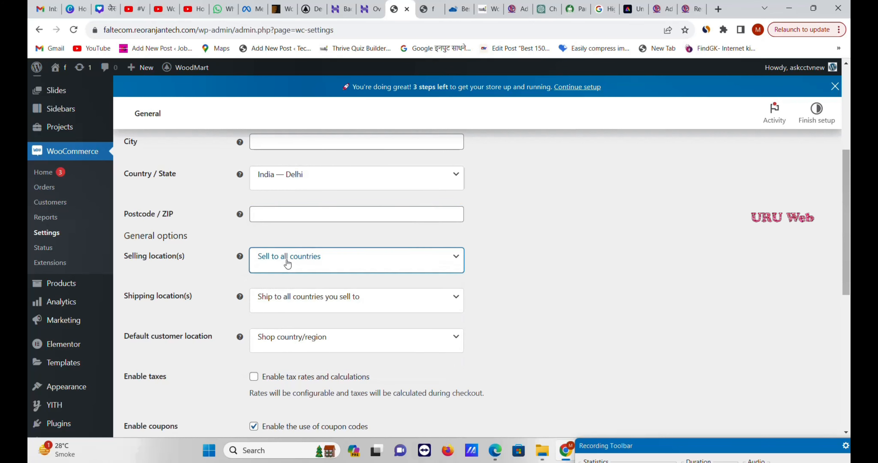
left_click(634, 259)
scroll(313, 299, "down", 1)
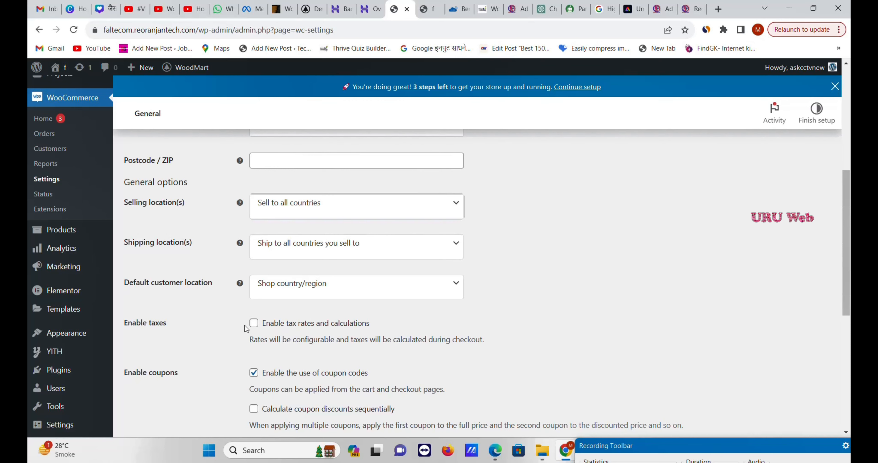
scroll(244, 327, "down", 1)
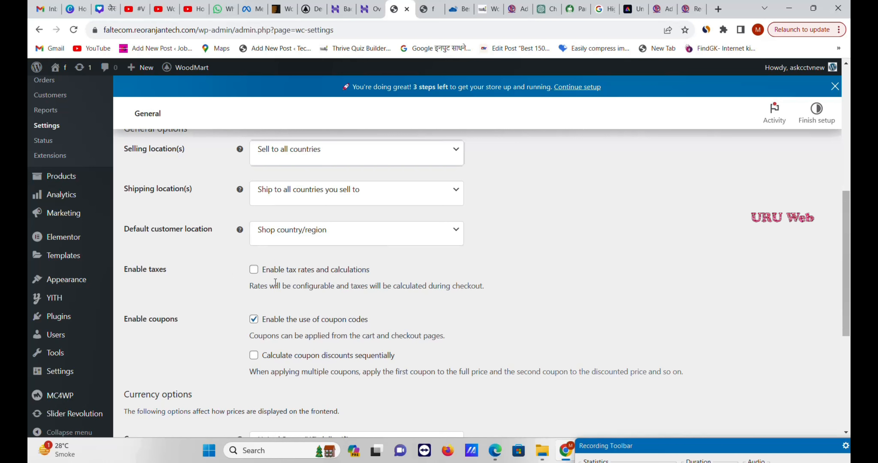
left_click_drag(260, 270, 386, 286)
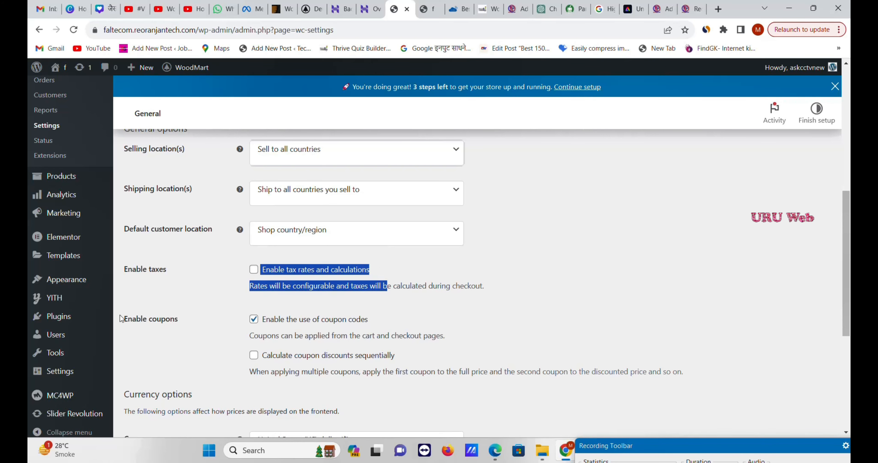
scroll(280, 310, "down", 3)
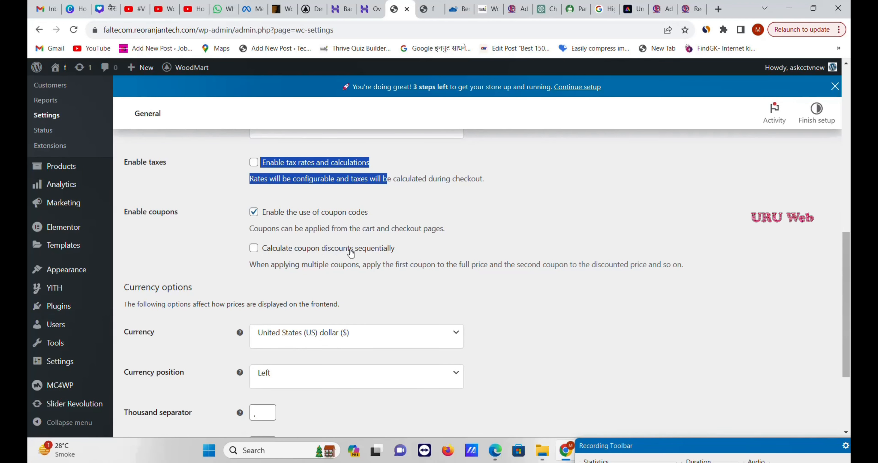
scroll(442, 288, "down", 3)
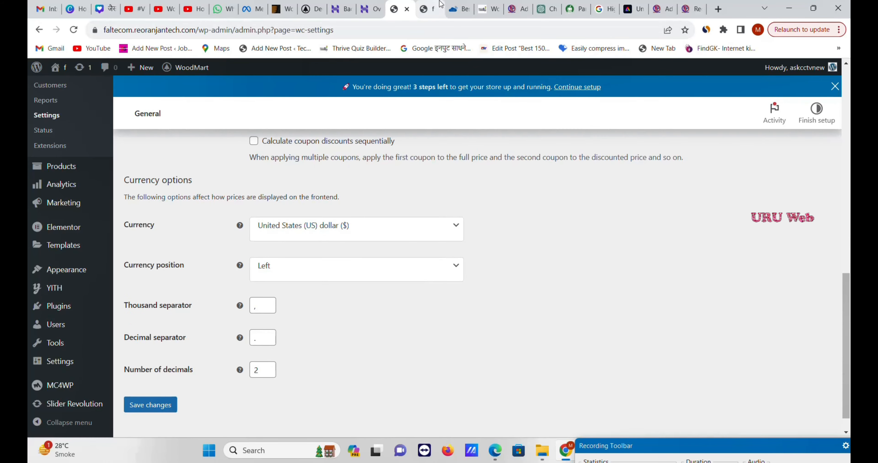
left_click(430, 9)
scroll(443, 165, "down", 3)
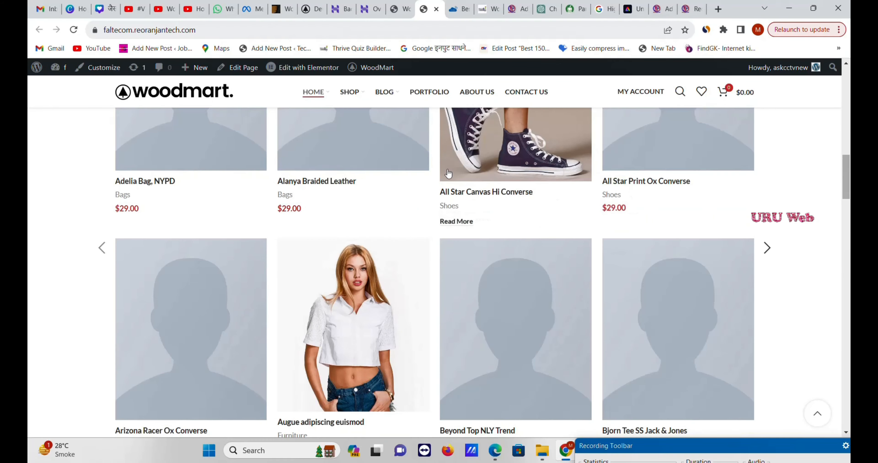
Step: Set the WooCommerce store currency to Indian rupee (₹)
left_click(406, 5)
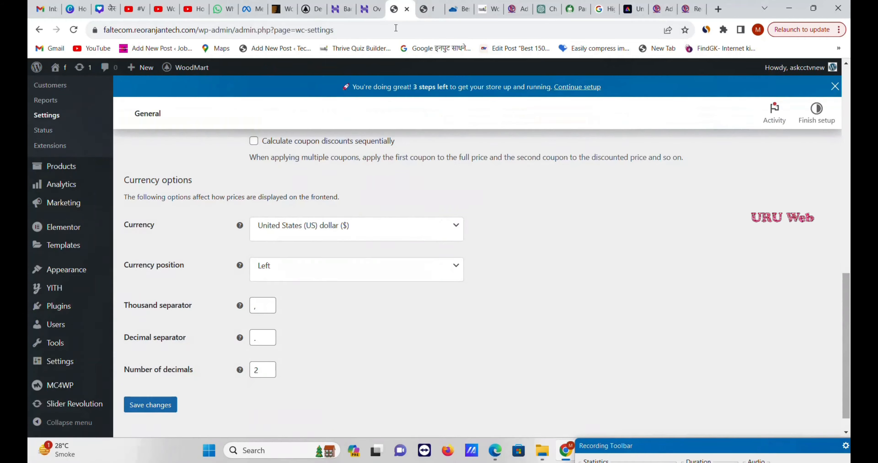
left_click(345, 227)
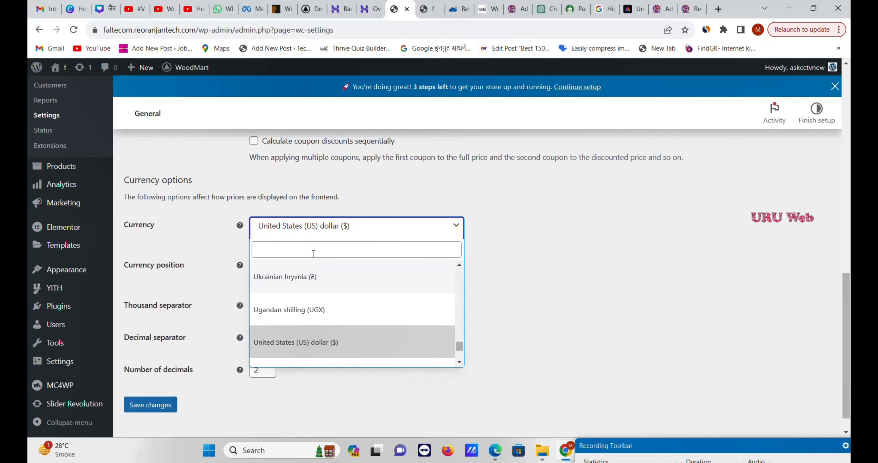
type("inda")
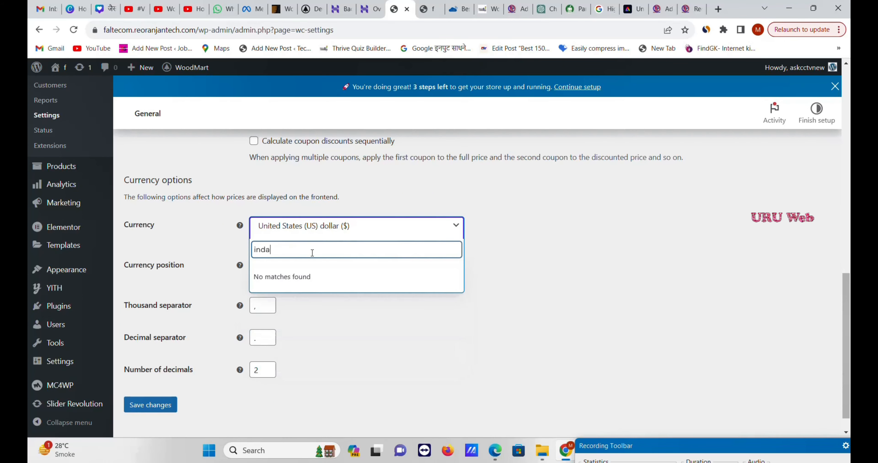
key("BackSpace")
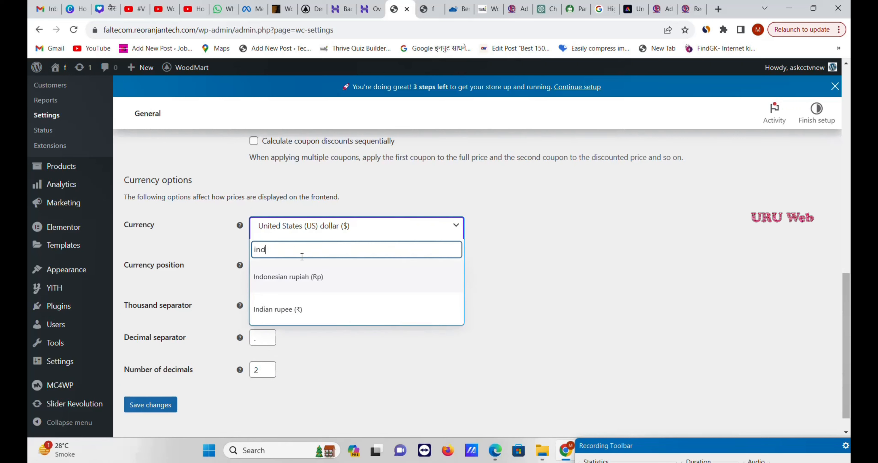
left_click(300, 308)
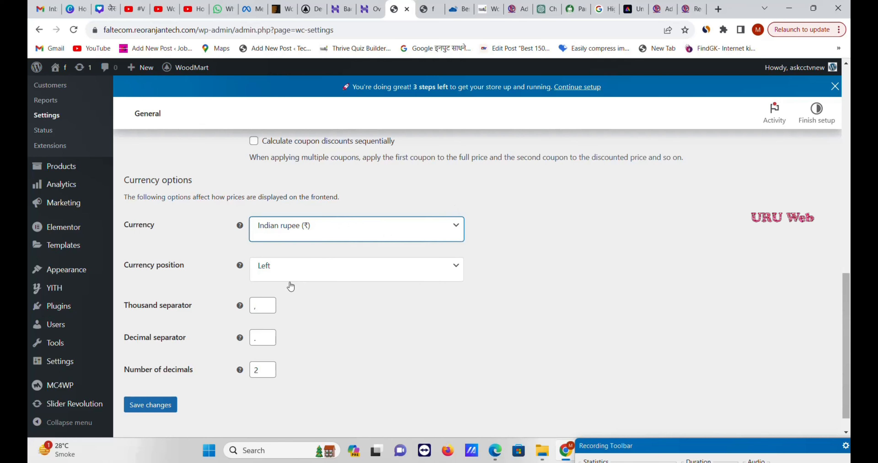
Step: Keep the currency position at Left and save the currency settings
left_click(311, 272)
left_click(311, 272)
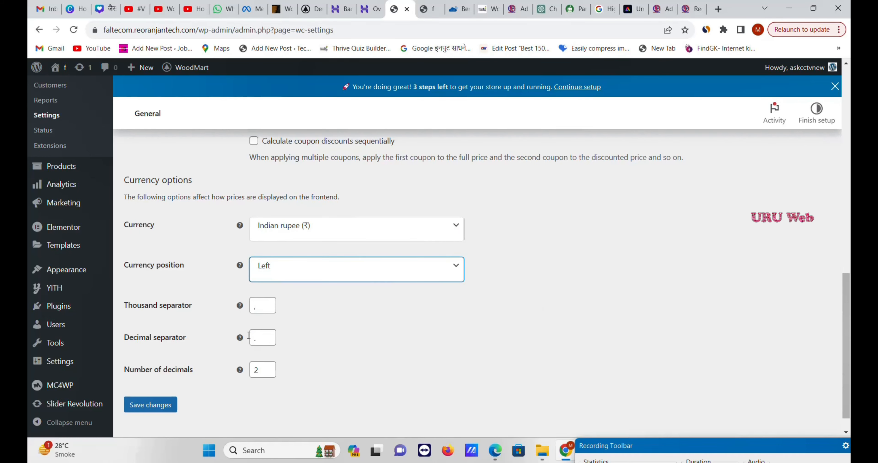
left_click(168, 405)
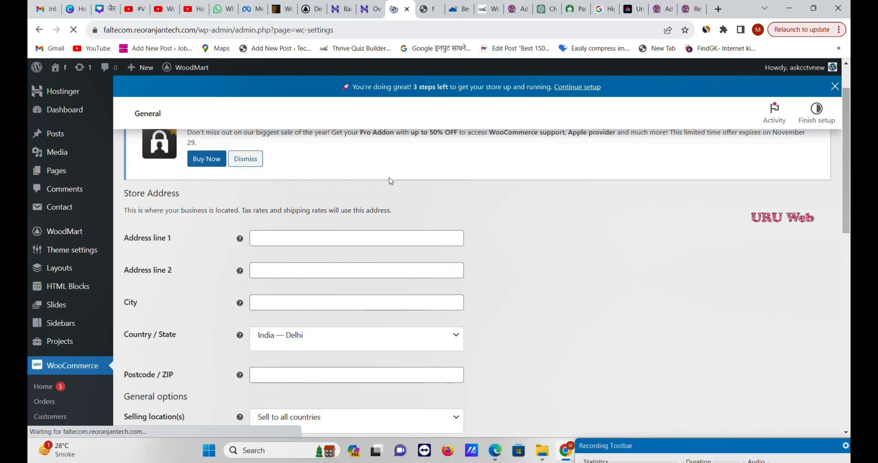
left_click(428, 10)
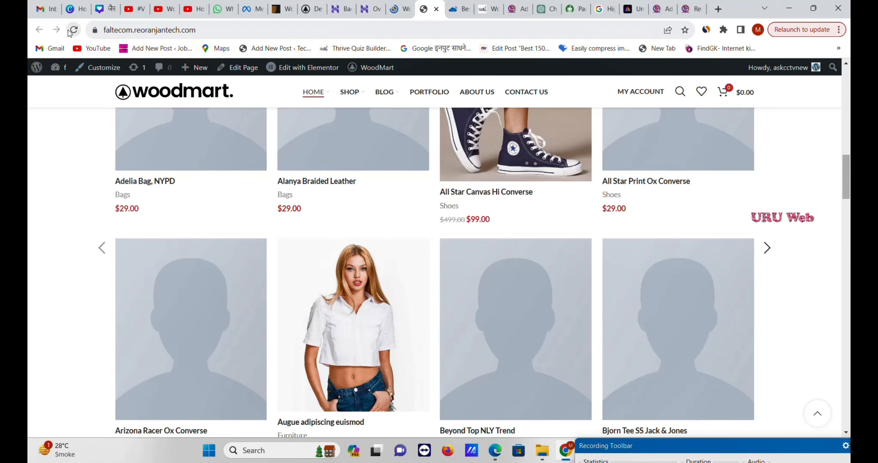
Step: Reload the storefront to confirm rupee prices like ₹29.00, then return to WooCommerce settings
left_click(70, 31)
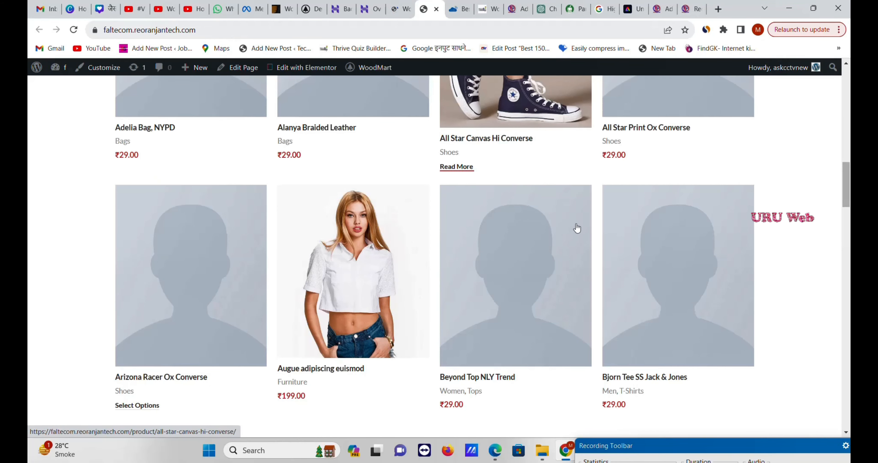
scroll(576, 229, "up", 6)
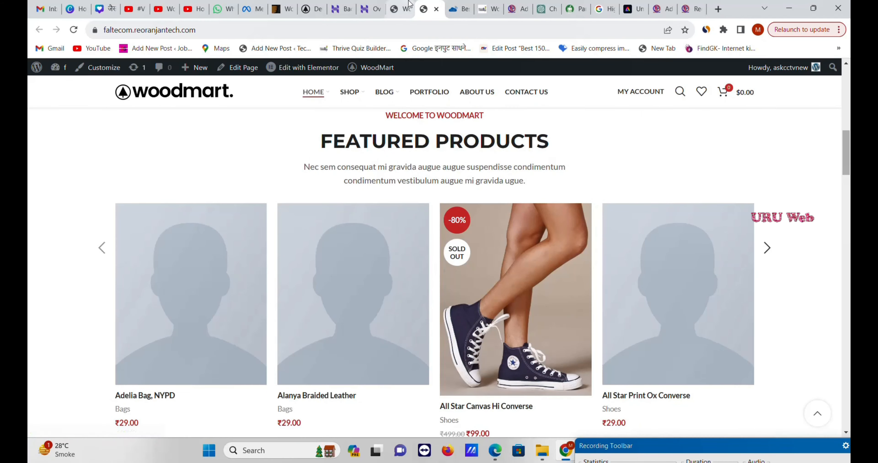
left_click(401, 9)
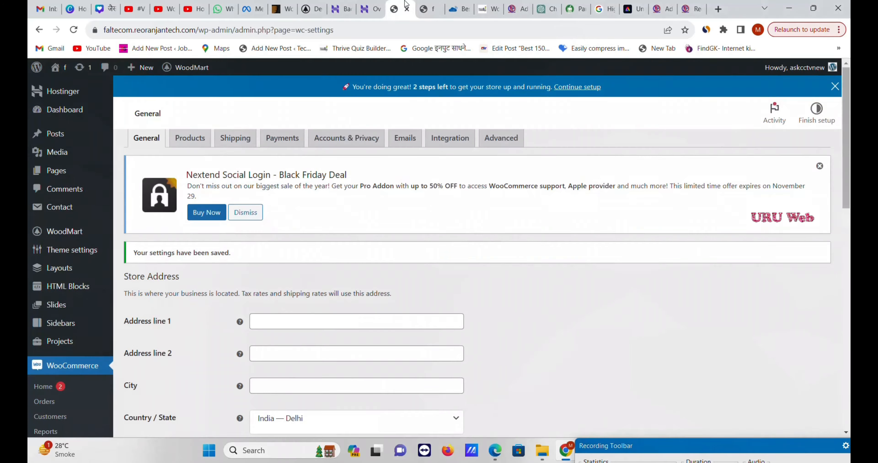
Step: In the Products settings, keep Shop as the shop page
left_click(193, 138)
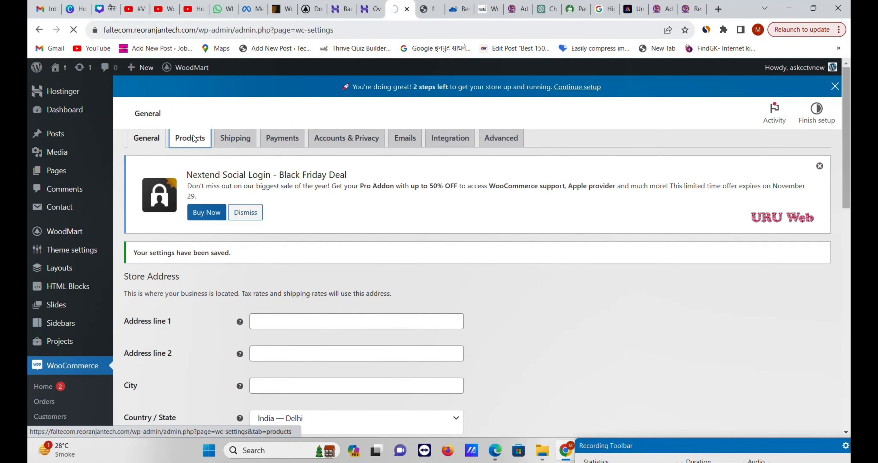
scroll(317, 203, "down", 3)
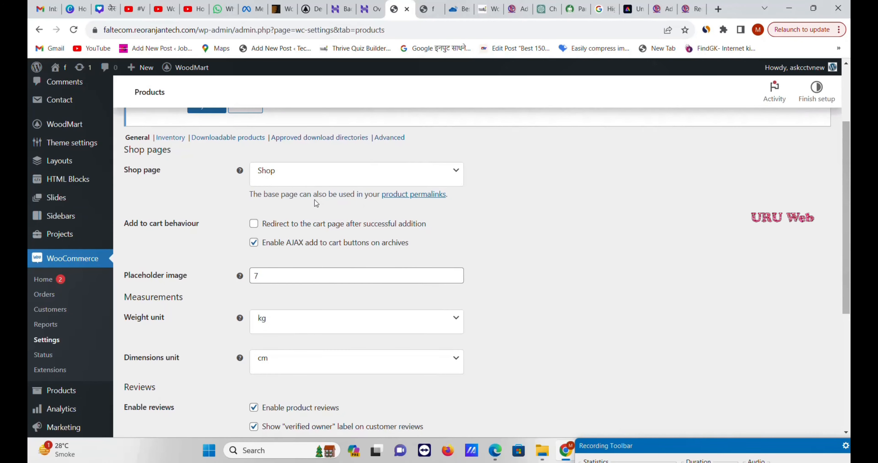
left_click(294, 175)
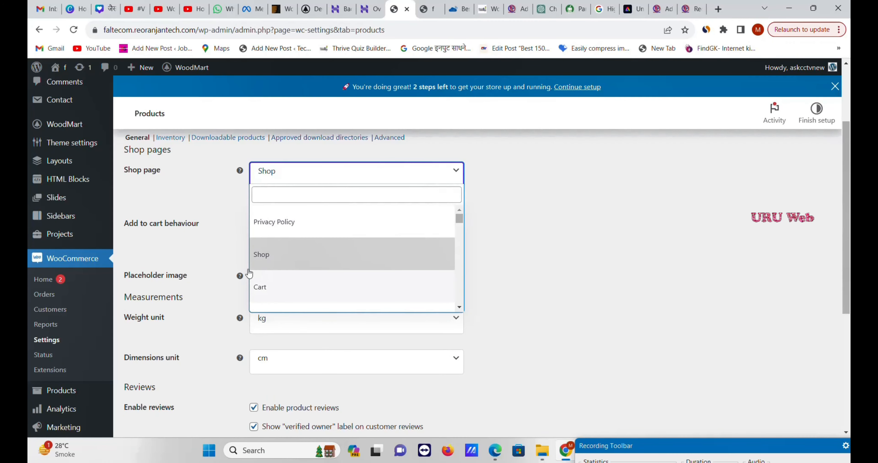
left_click(192, 220)
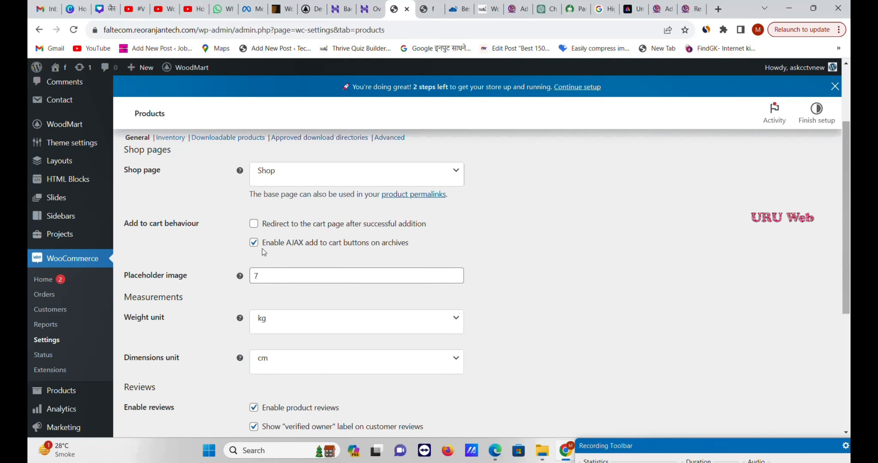
Step: Restrict product reviews so only verified owners can leave them
scroll(307, 273, "down", 5)
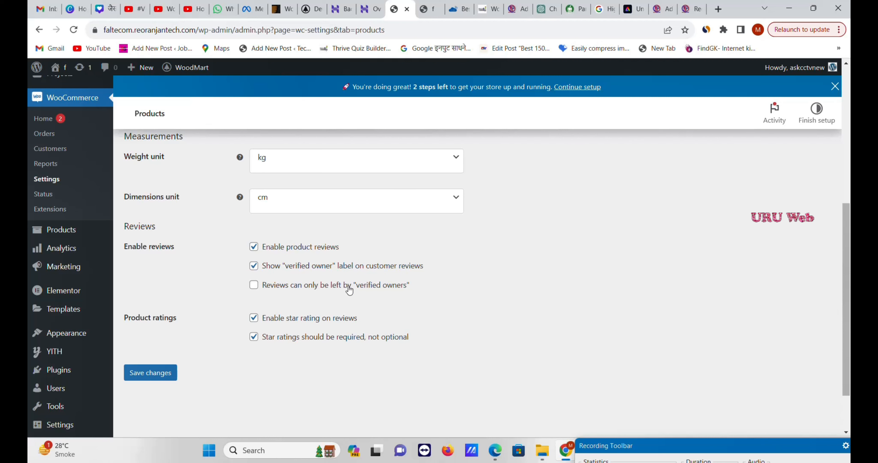
left_click(253, 286)
scroll(337, 289, "up", 5)
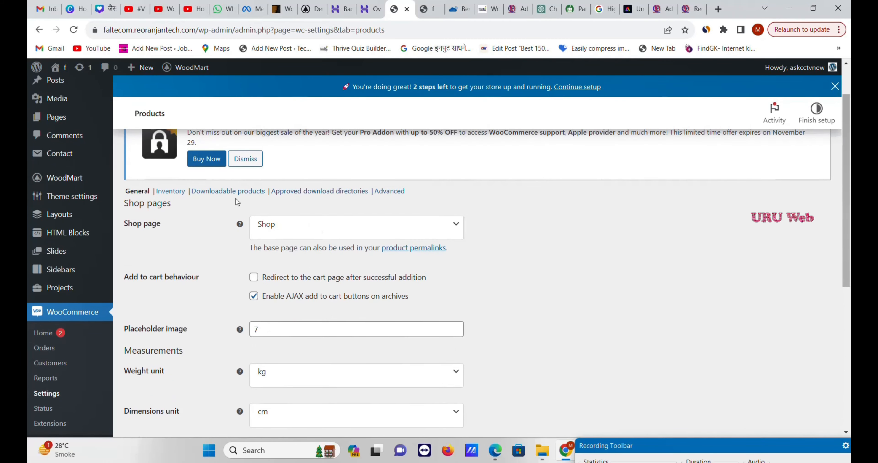
scroll(179, 201, "up", 2)
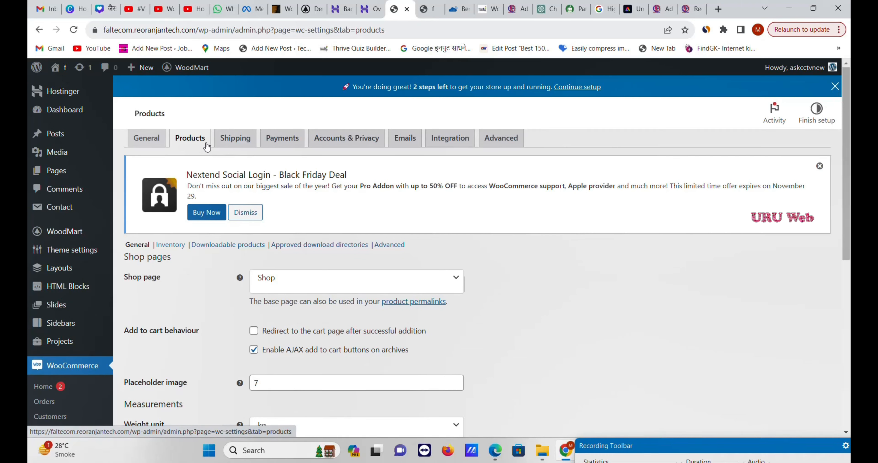
Step: Leave the product settings for the Shipping tab and start a new shipping zone
left_click(228, 143)
left_click(492, 93)
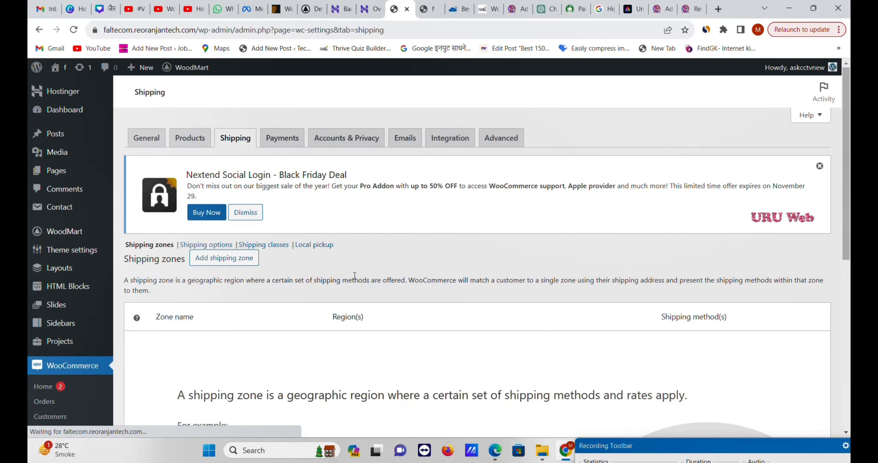
scroll(355, 277, "down", 5)
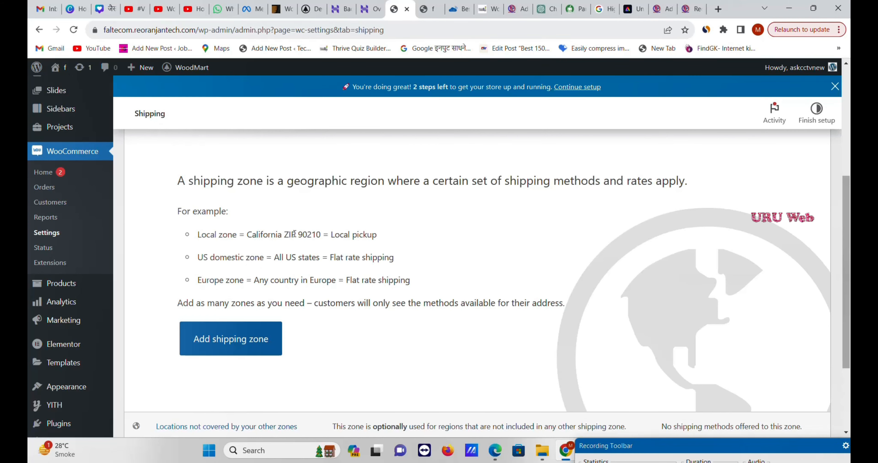
scroll(293, 238, "down", 1)
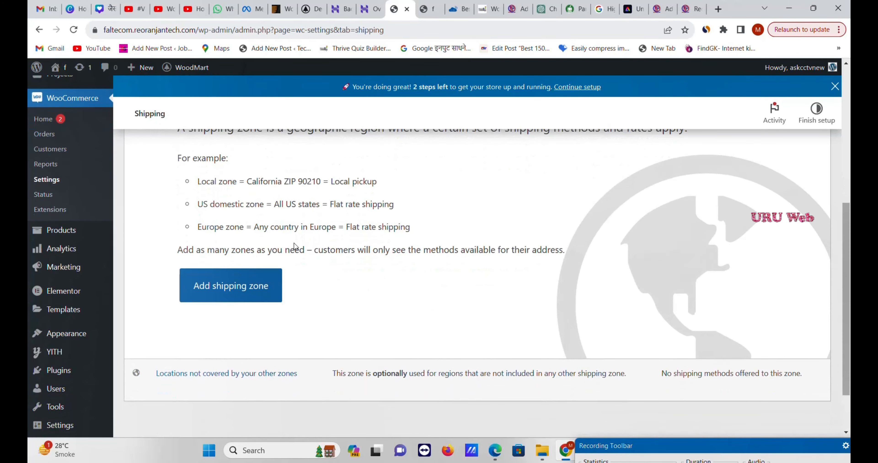
left_click(241, 295)
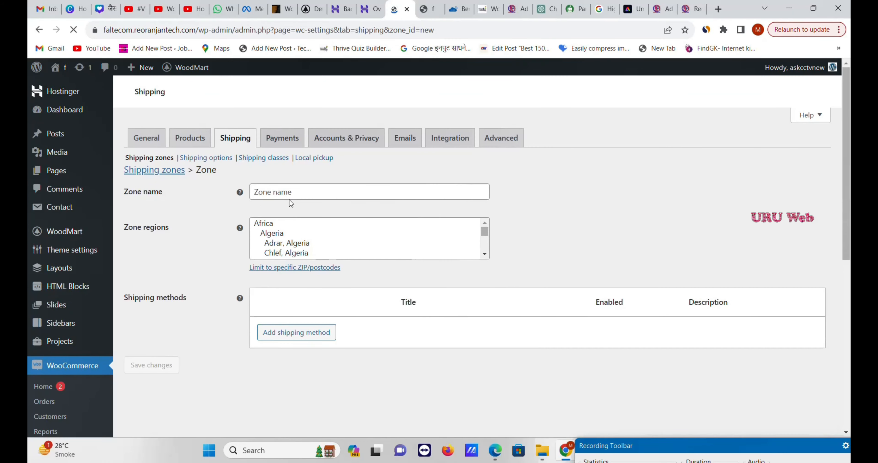
Step: Set the zone's region to India and save the shipping zone
left_click(267, 194)
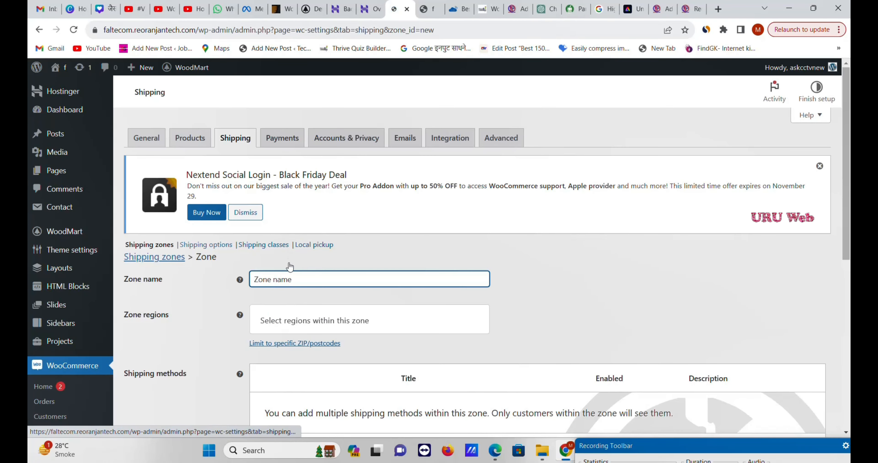
scroll(307, 255, "down", 4)
scroll(418, 193, "up", 1)
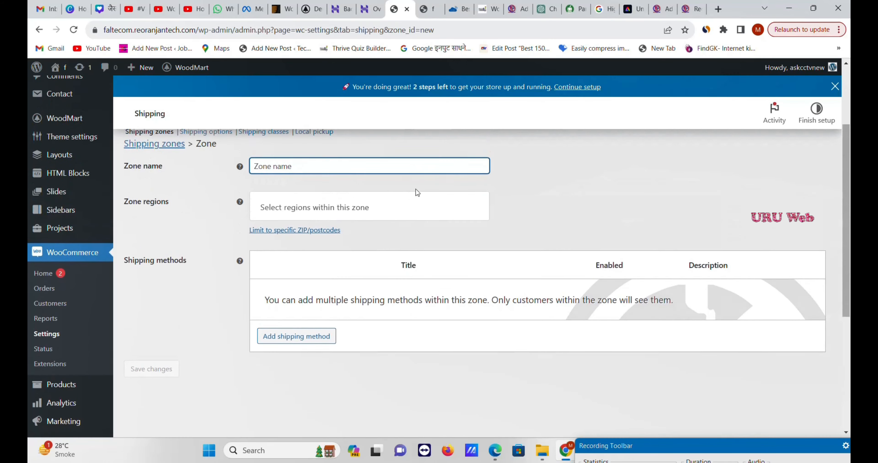
left_click(311, 214)
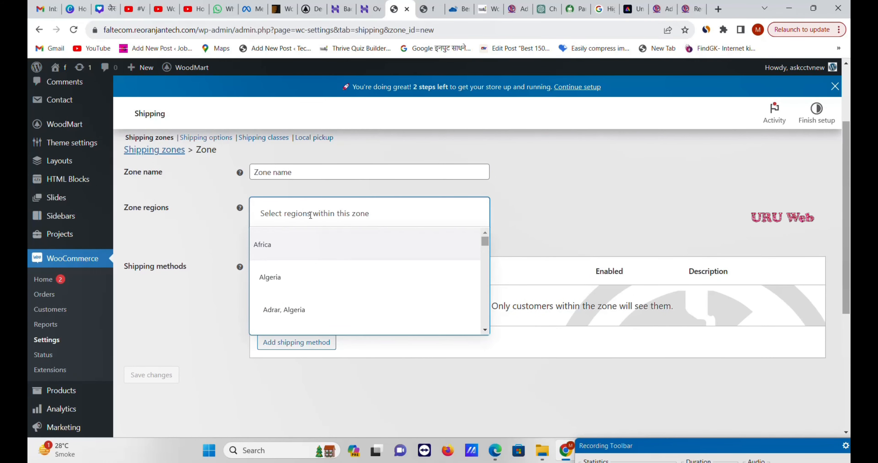
type("india")
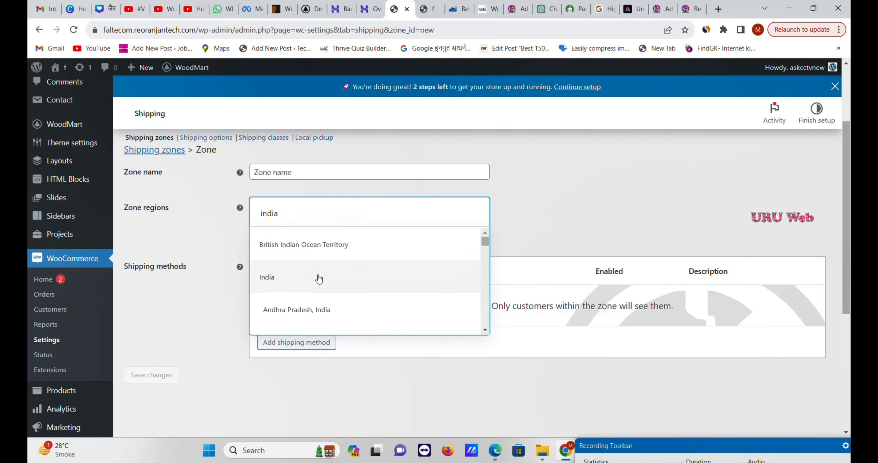
left_click(319, 279)
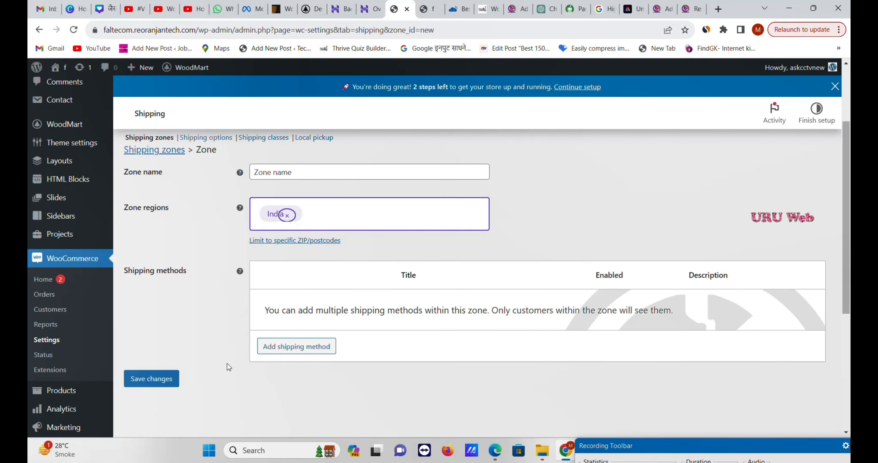
left_click(172, 378)
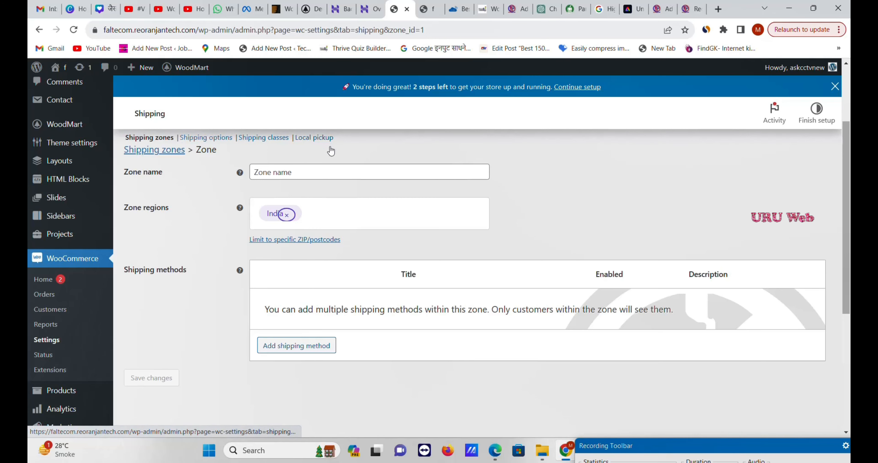
scroll(256, 212, "up", 3)
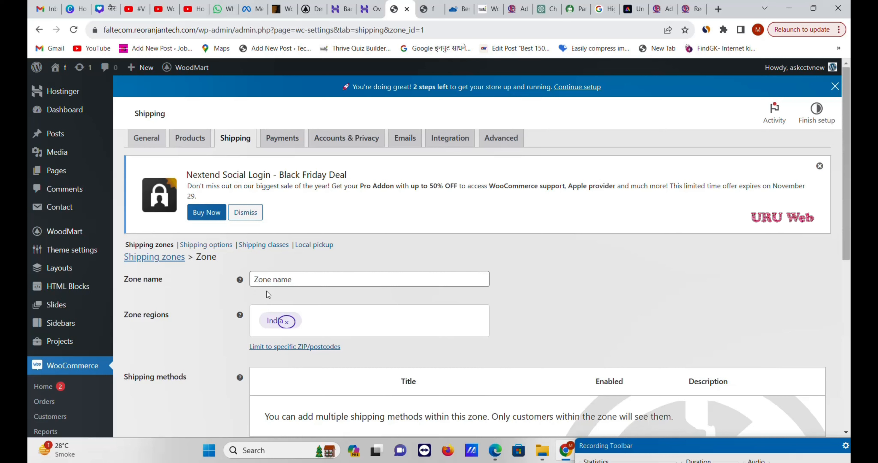
Step: View the Payments tab's recommended providers: PayU, PayPal, Razorpay and Stripe
left_click(285, 142)
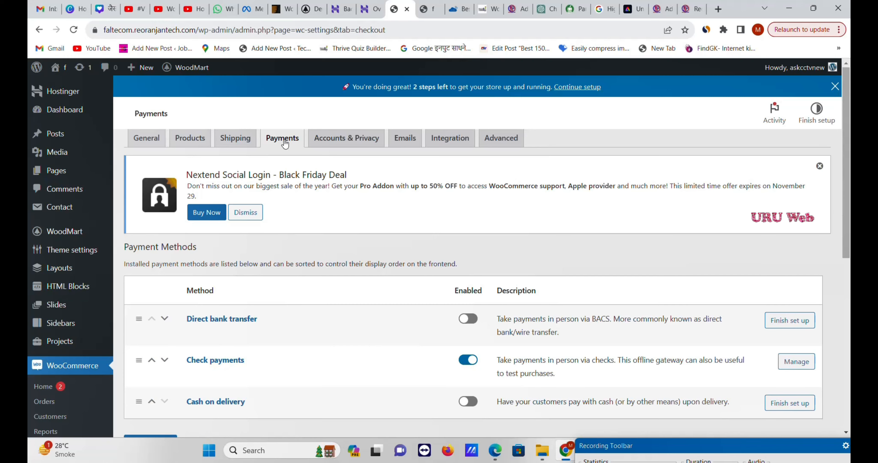
scroll(294, 243, "down", 5)
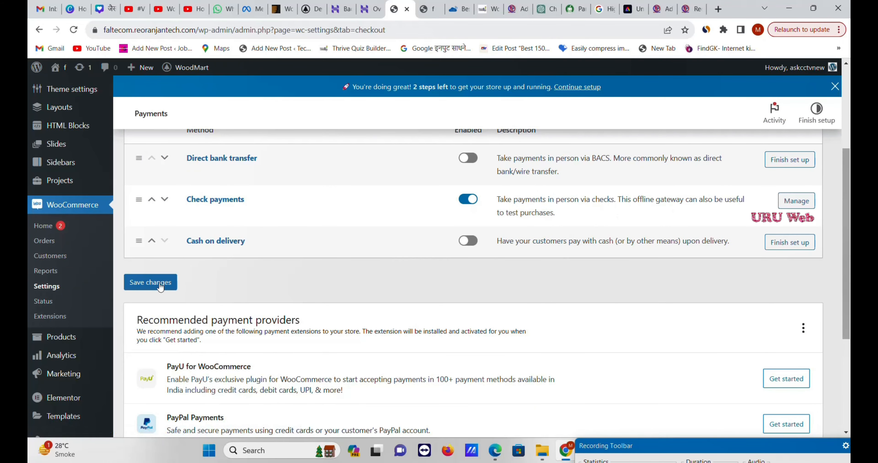
scroll(204, 272, "down", 5)
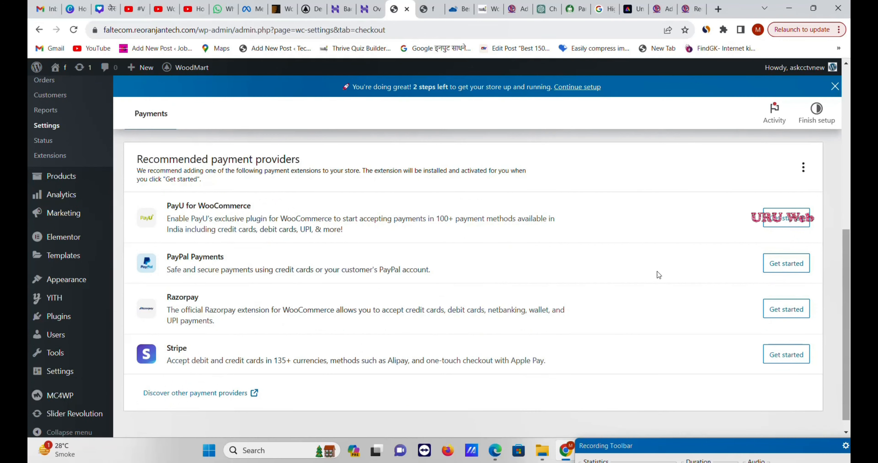
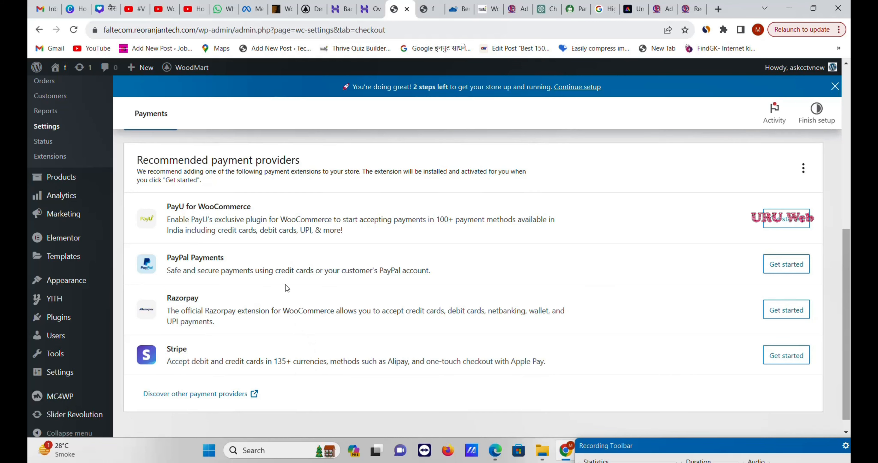
Step: Browse the Accounts & Privacy options, then go to the Emails list (New order, Cancelled order, Failed order)
scroll(285, 286, "up", 3)
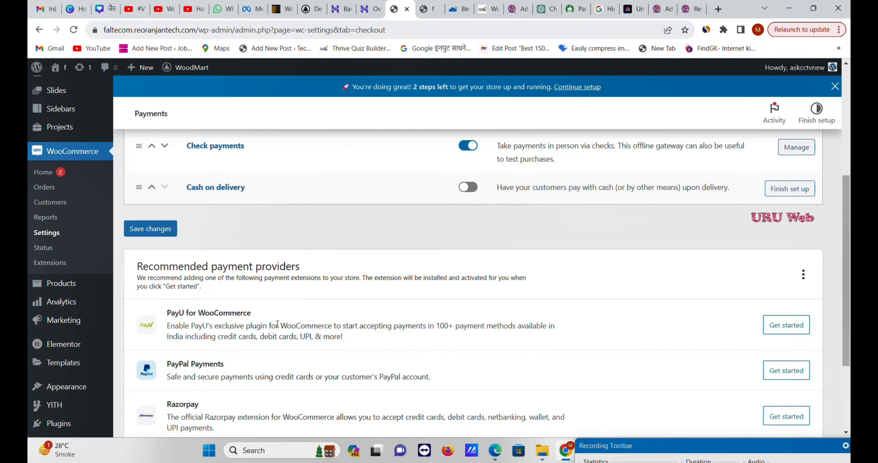
scroll(227, 342, "down", 2)
scroll(277, 298, "up", 6)
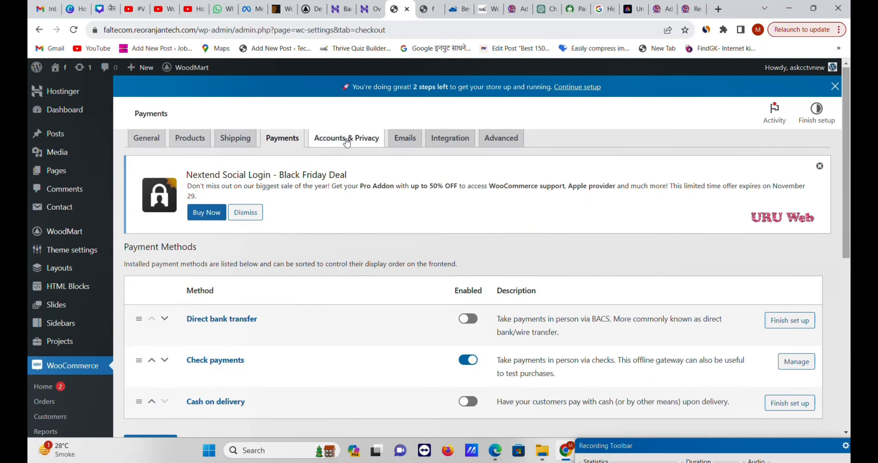
left_click(349, 140)
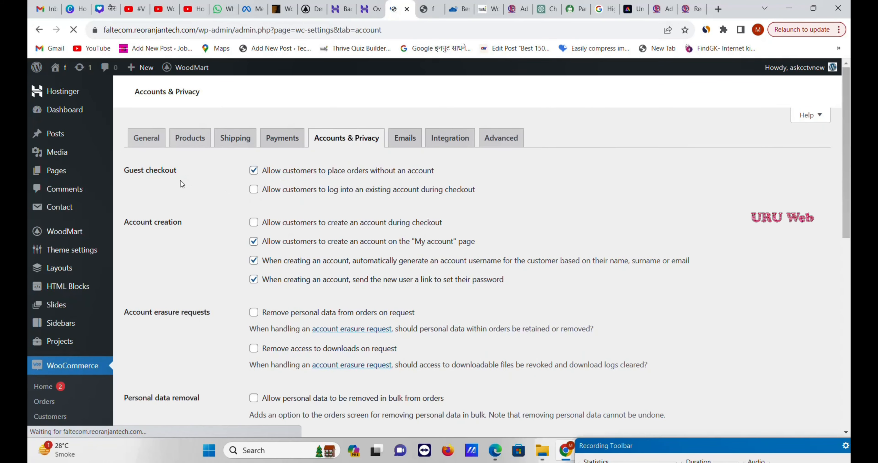
scroll(166, 251, "down", 3)
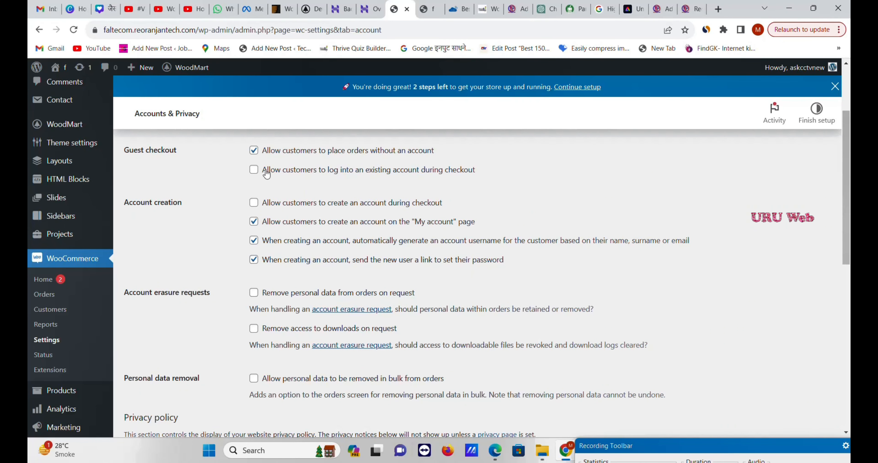
left_click(405, 138)
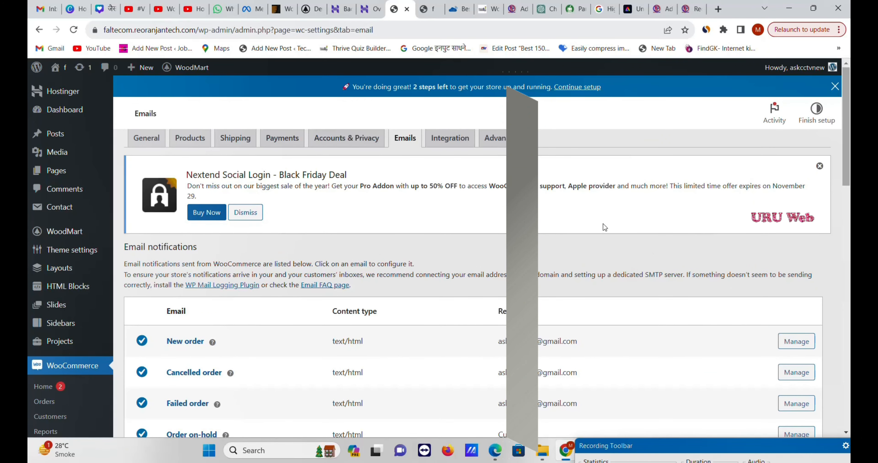
Step: Check the Integration tab, then view Advanced page setup: Cart (ID 9), Checkout (ID 10), My account (ID 11)
left_click(450, 143)
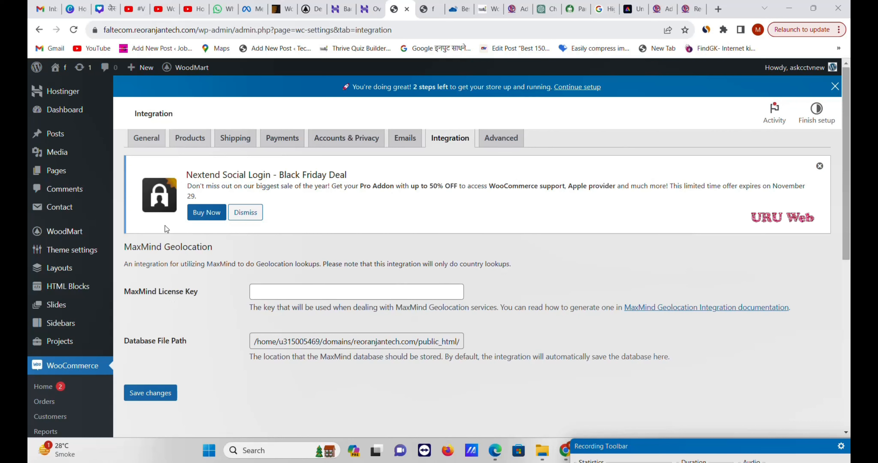
left_click(504, 137)
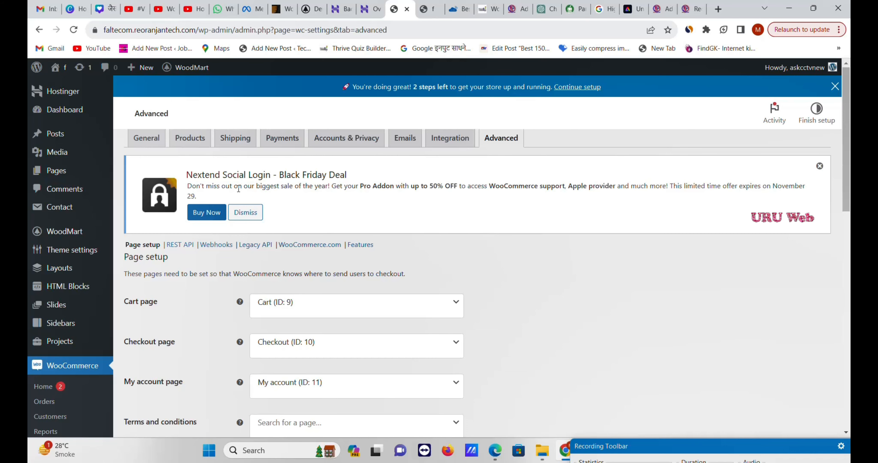
Step: Scroll through the Advanced page setup and endpoints, leaving the Cart page choice unchanged, then view the storefront homepage
scroll(266, 197, "down", 1)
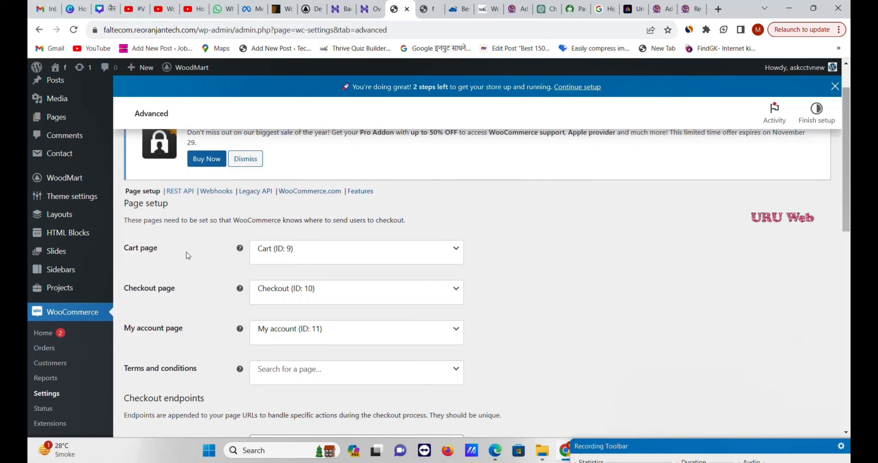
left_click(297, 258)
left_click(550, 256)
scroll(260, 254, "down", 1)
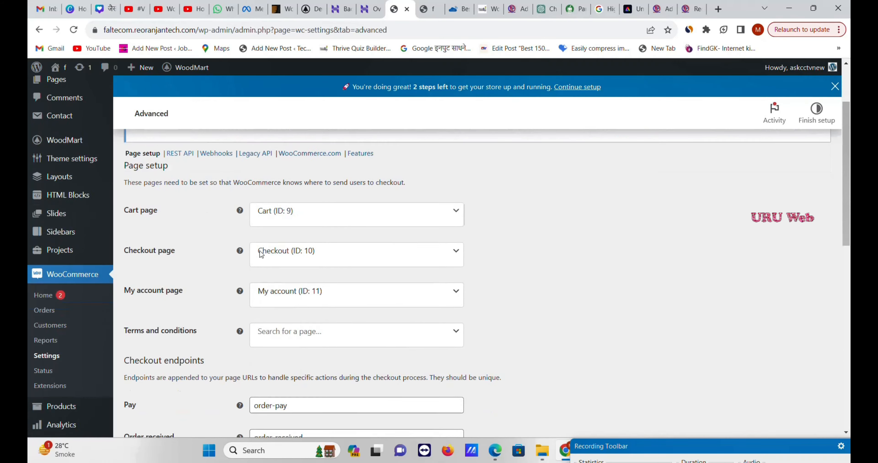
scroll(260, 253, "down", 7)
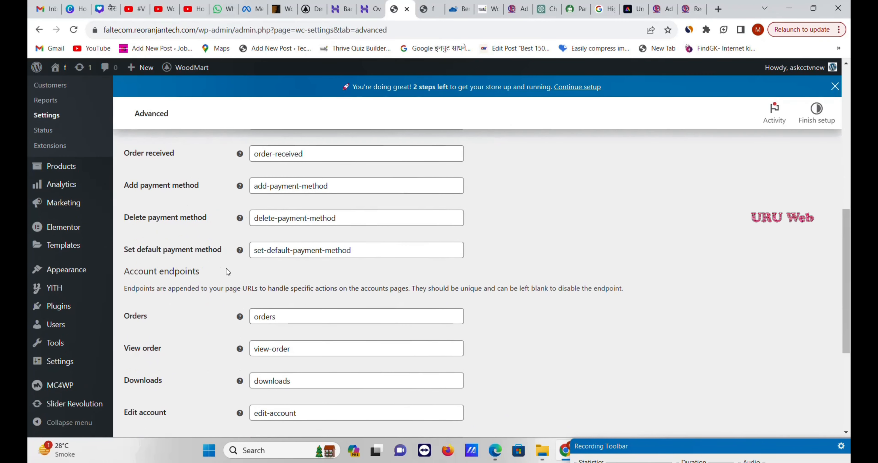
scroll(227, 272, "down", 5)
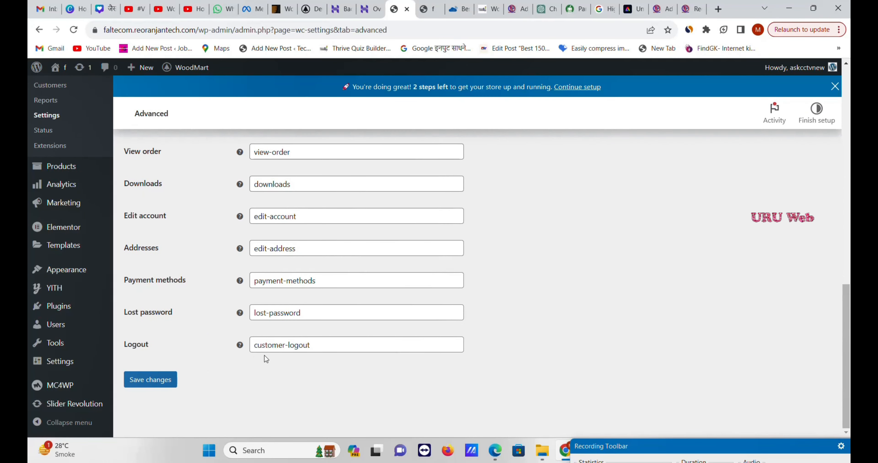
scroll(261, 311, "up", 8)
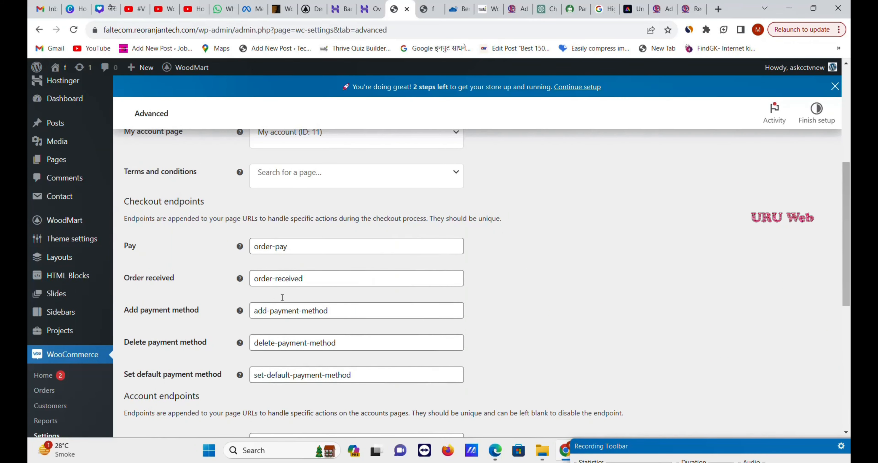
scroll(392, 278, "up", 6)
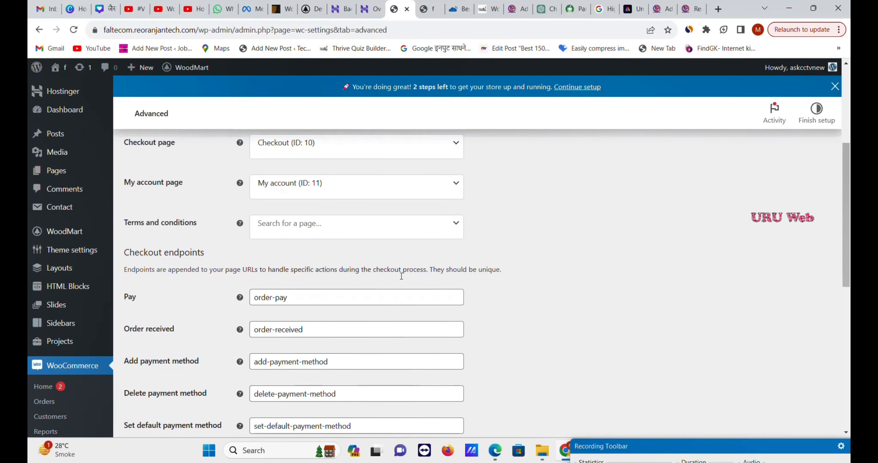
scroll(378, 270, "up", 1)
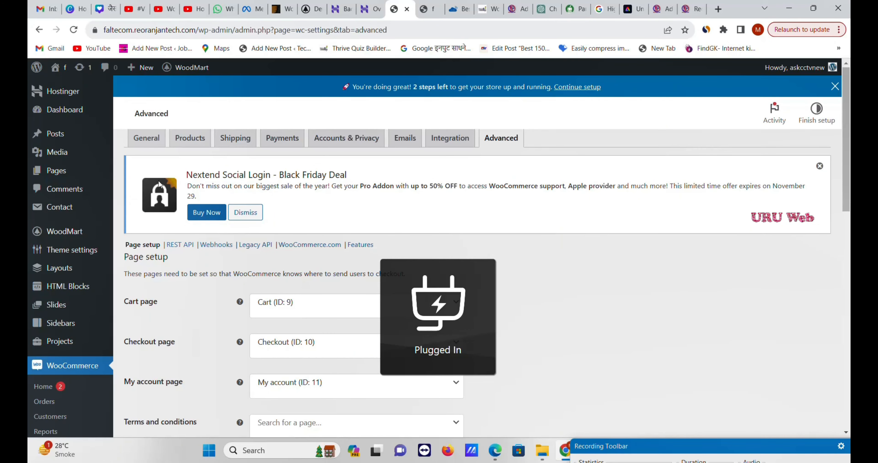
left_click(428, 9)
Step: Use the admin bar's WoodMart menu to open the Header builder on the 'Header Fashion' layout
mouse_move(272, 75)
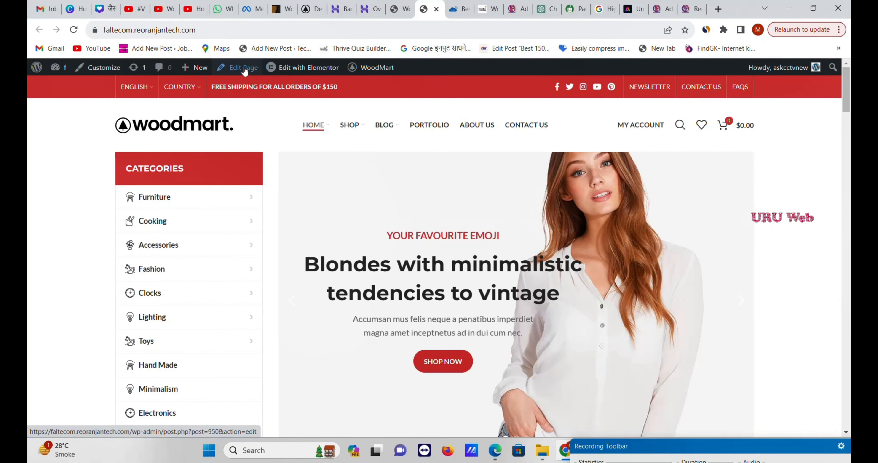
mouse_move(377, 71)
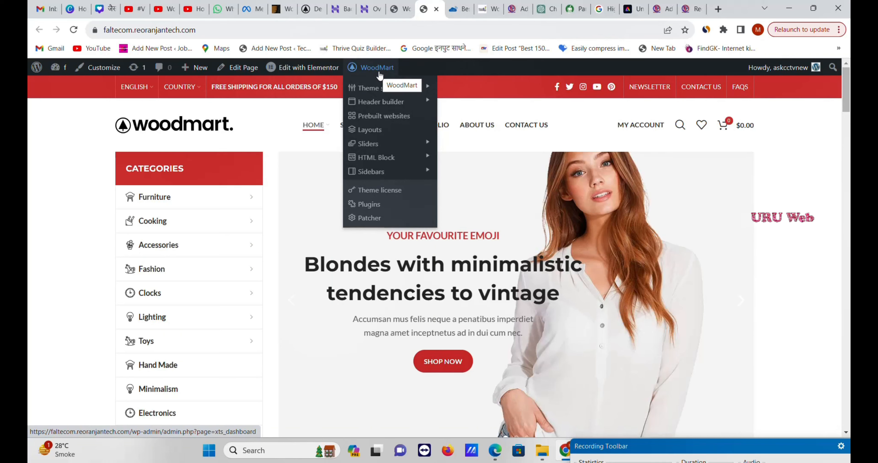
mouse_move(389, 87)
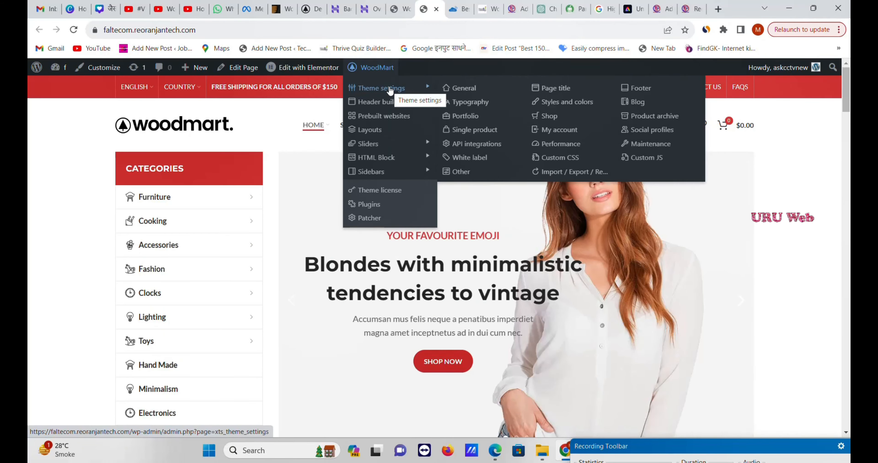
mouse_move(402, 104)
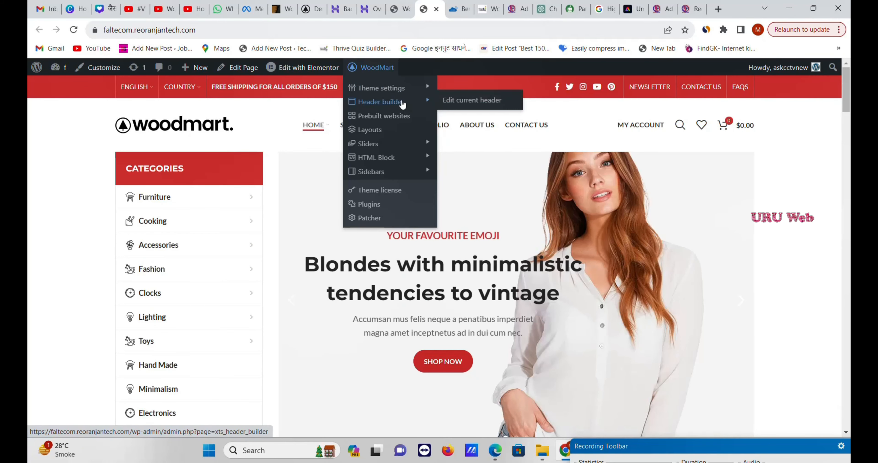
left_click(422, 107)
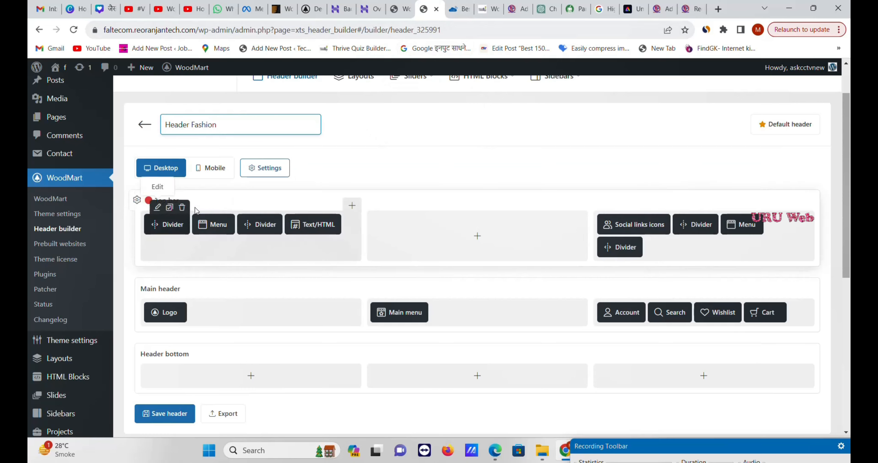
Step: Open the storefront in a new browser tab alongside the Header builder for comparison
left_click(455, 4)
left_click(429, 9)
left_click(402, 4)
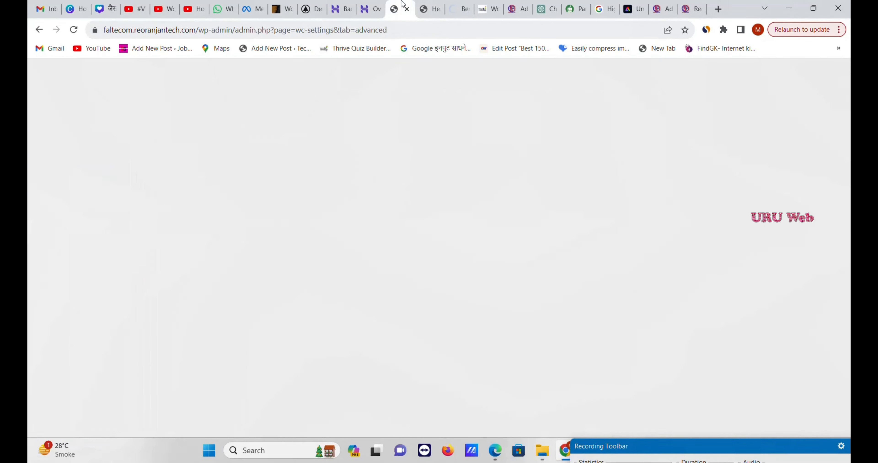
mouse_move(57, 67)
middle_click(60, 87)
left_click(430, 9)
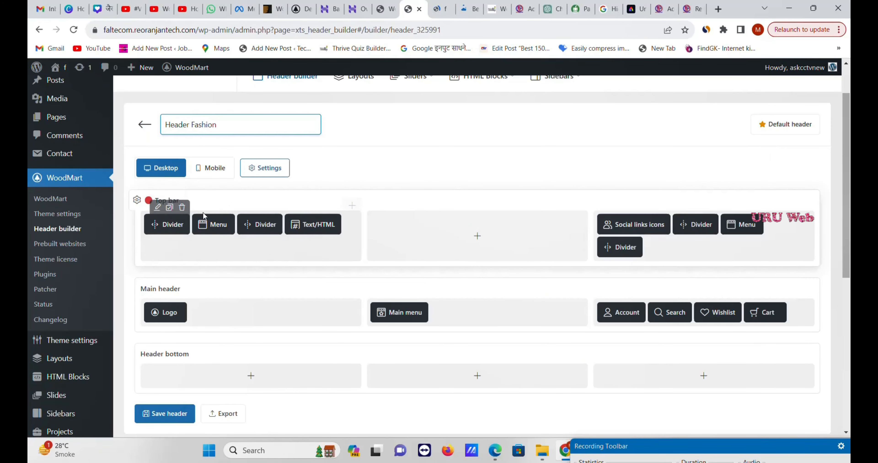
left_click(434, 4)
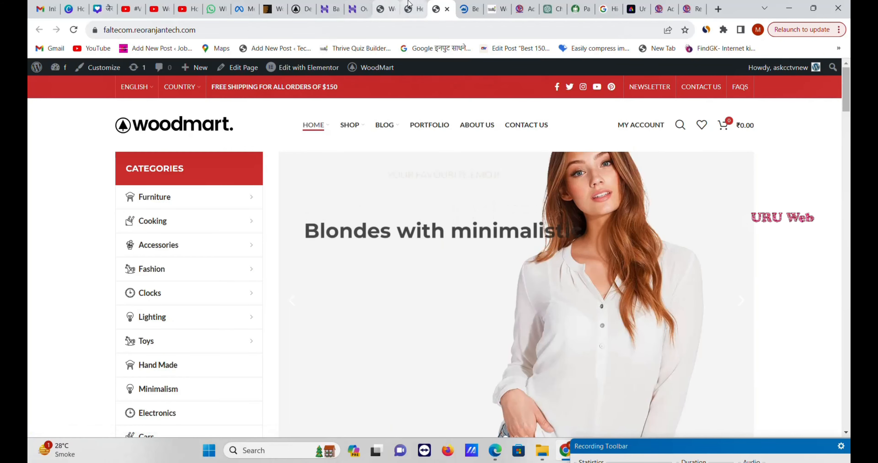
left_click(414, 9)
Step: Confirm the top bar's left menu uses Top Bar Left against the storefront, then return to WooCommerce settings
left_click(126, 227)
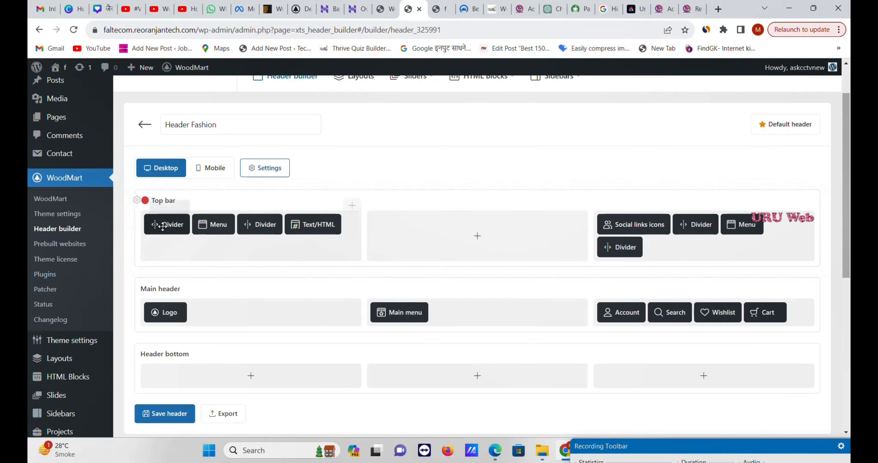
mouse_move(214, 227)
left_click(202, 208)
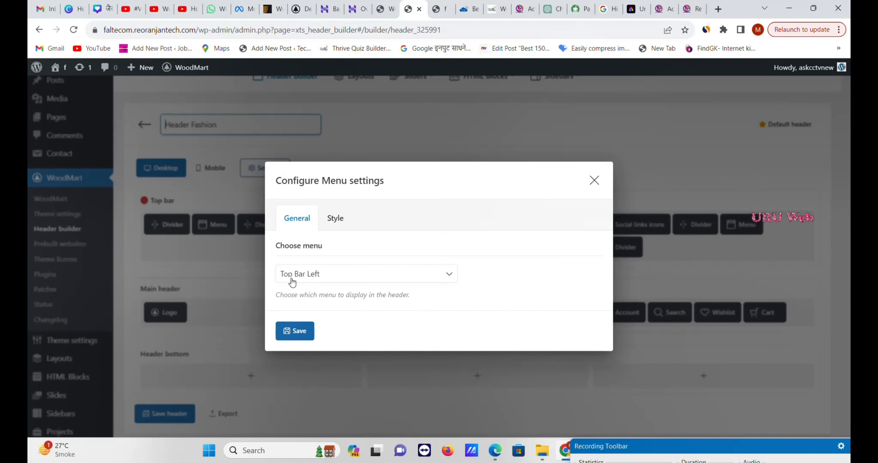
left_click(436, 5)
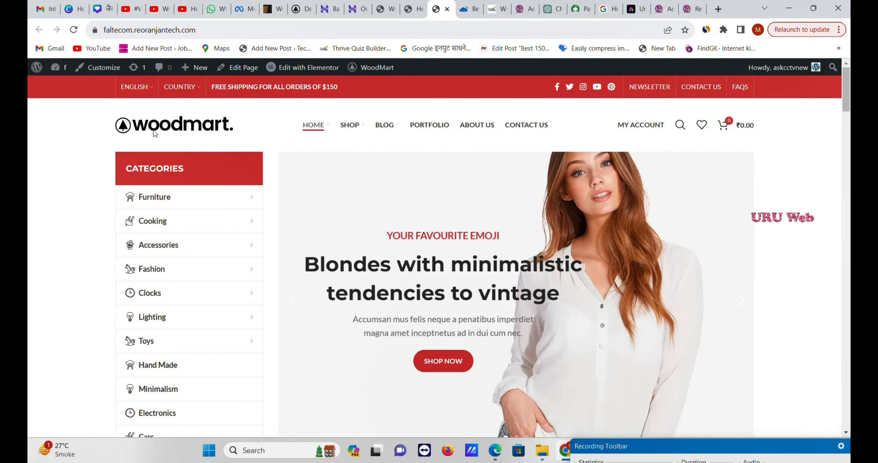
mouse_move(155, 89)
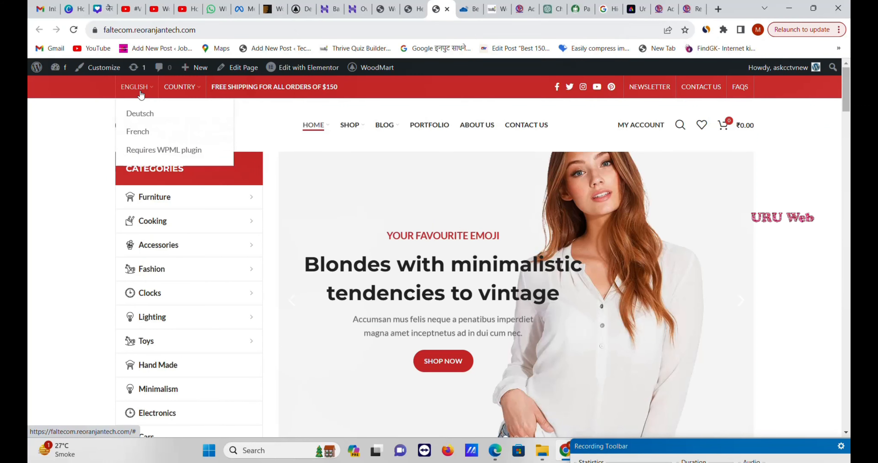
key("ctrl+shift+Tab")
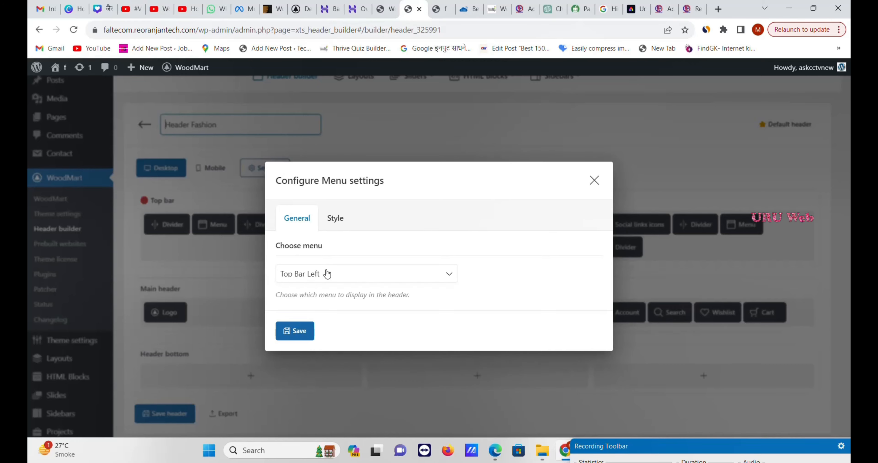
left_click(385, 9)
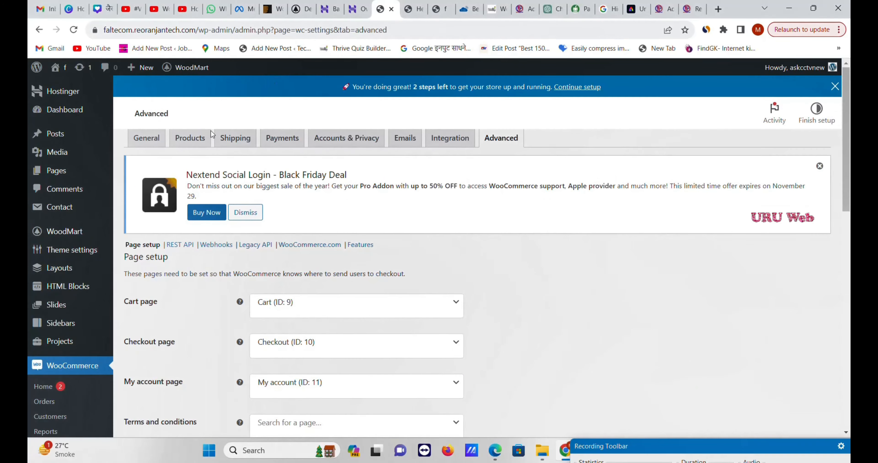
Step: Go to Appearance > Menus and scroll to Top Bar Left's English and Country items and their sub items
scroll(85, 346, "down", 5)
scroll(84, 346, "down", 3)
mouse_move(64, 280)
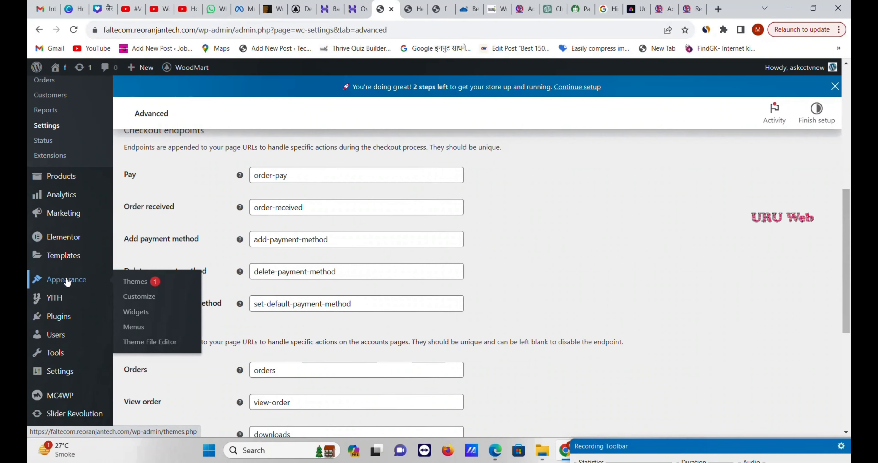
left_click(139, 329)
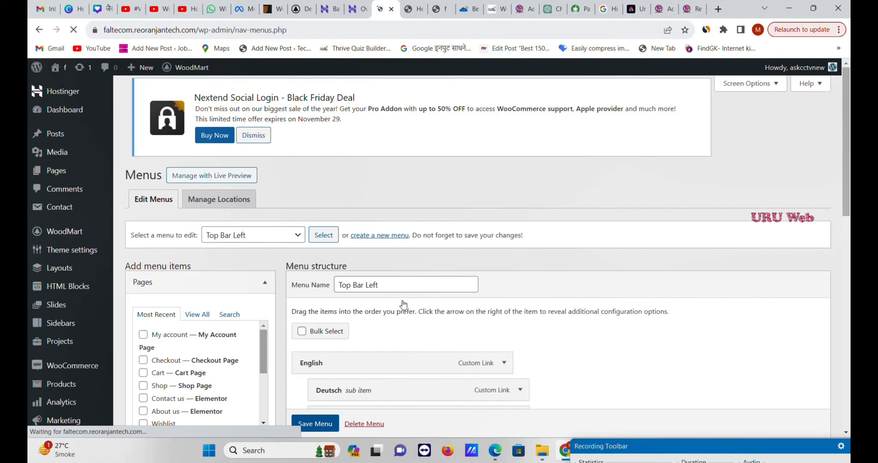
scroll(387, 258, "down", 3)
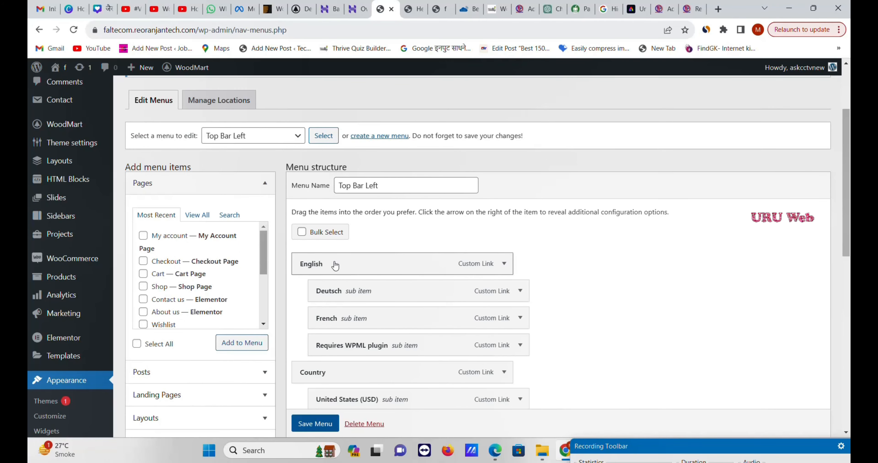
scroll(335, 266, "down", 2)
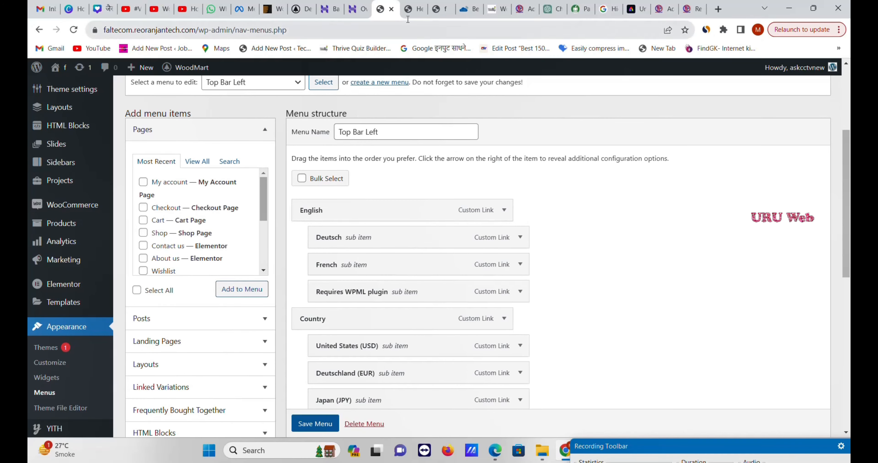
left_click(411, 9)
left_click(440, 9)
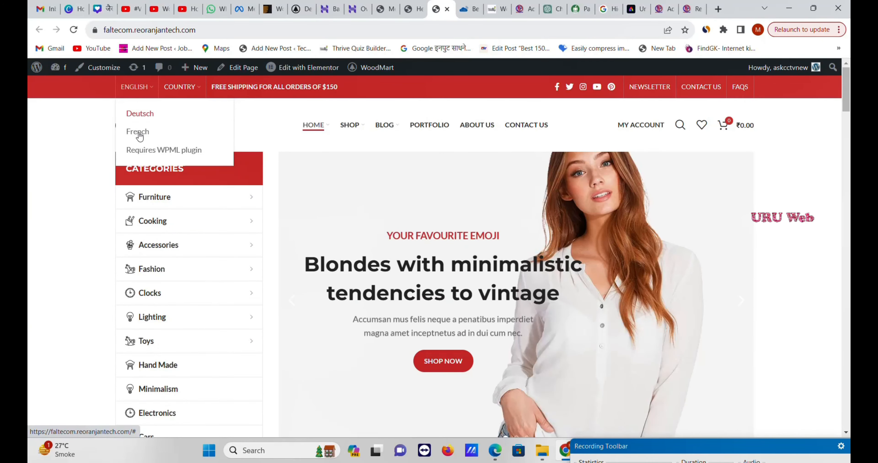
left_click(377, 7)
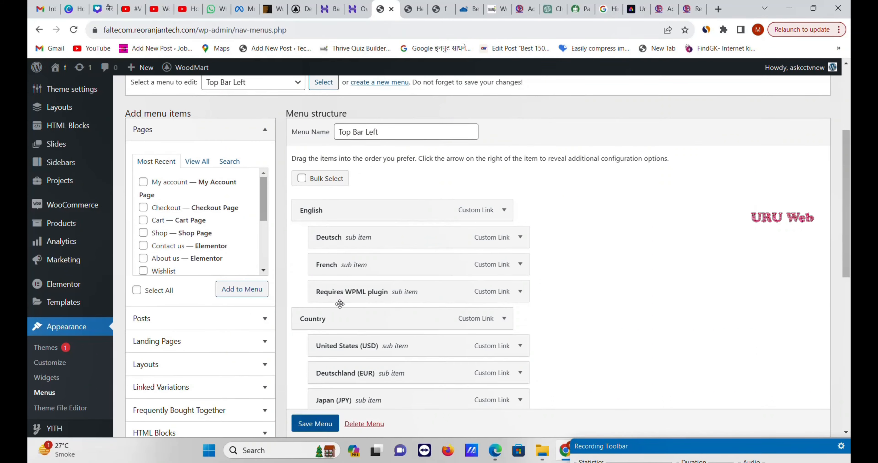
scroll(340, 305, "down", 3)
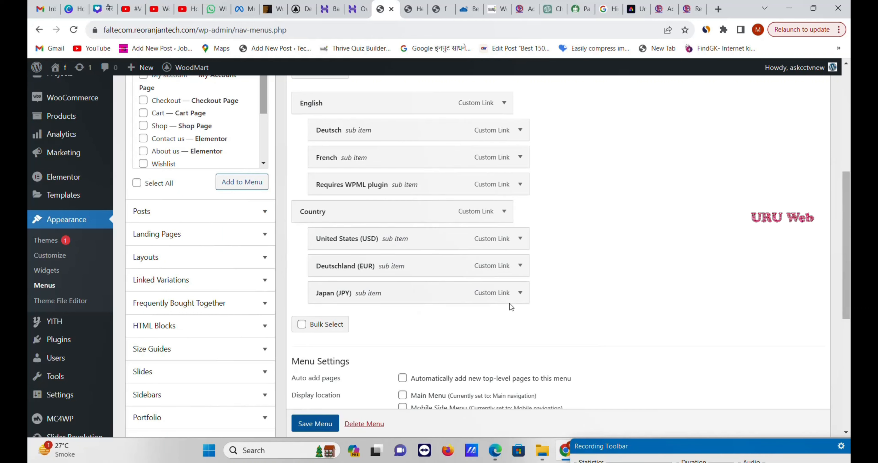
Step: Rename the United States (USD) menu item to 'India (INR)'
left_click(520, 238)
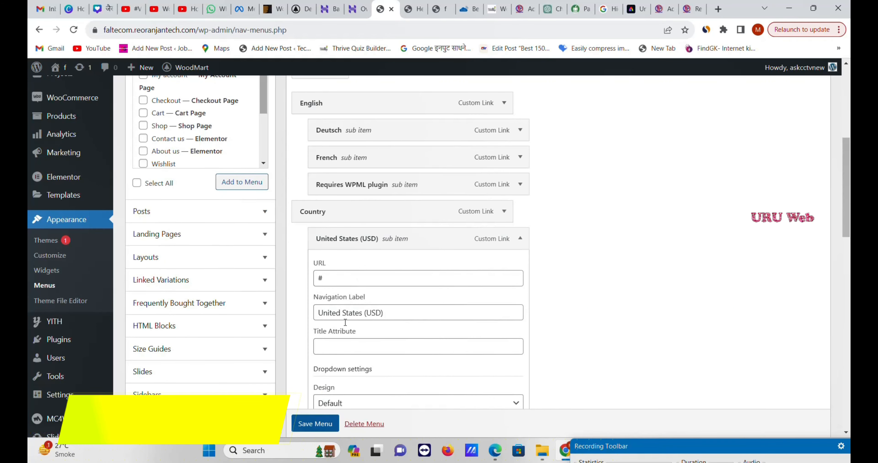
left_click_drag(367, 312, 380, 312)
type("INR")
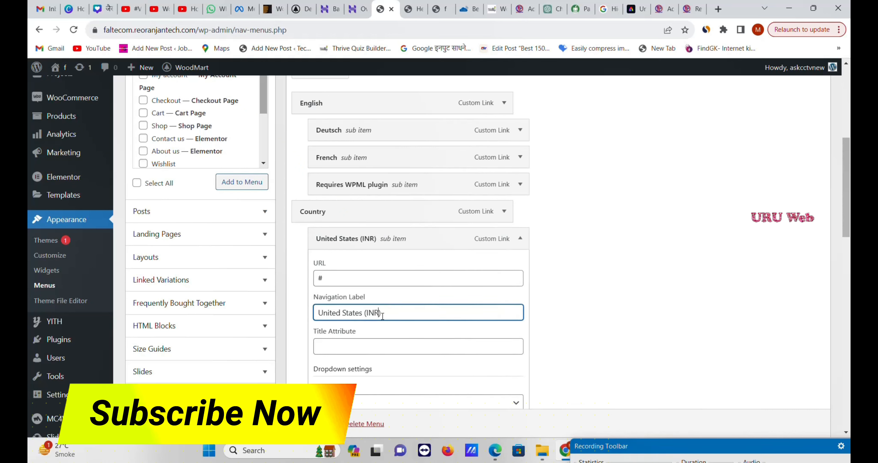
left_click_drag(361, 313, 290, 312)
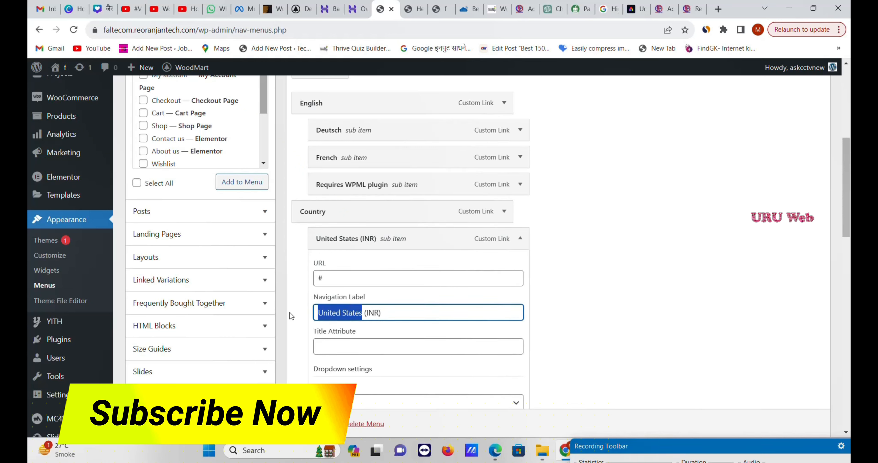
type("Ins")
key("BackSpace")
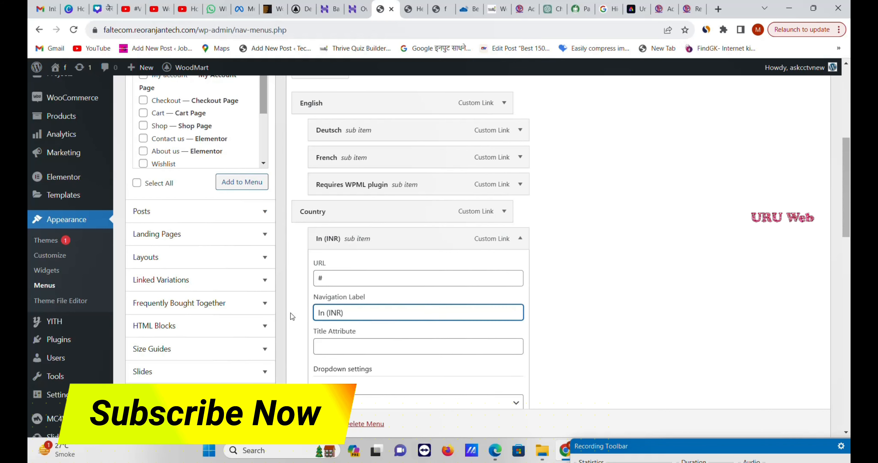
type("dia")
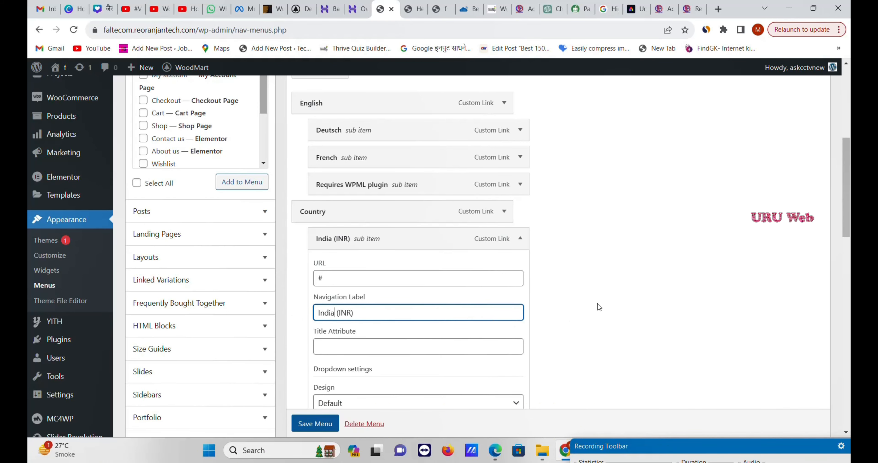
Step: Relabel the Deutsch item as 'Hindi' and save the Top Bar Left menu
scroll(316, 396, "down", 5)
scroll(358, 346, "down", 10)
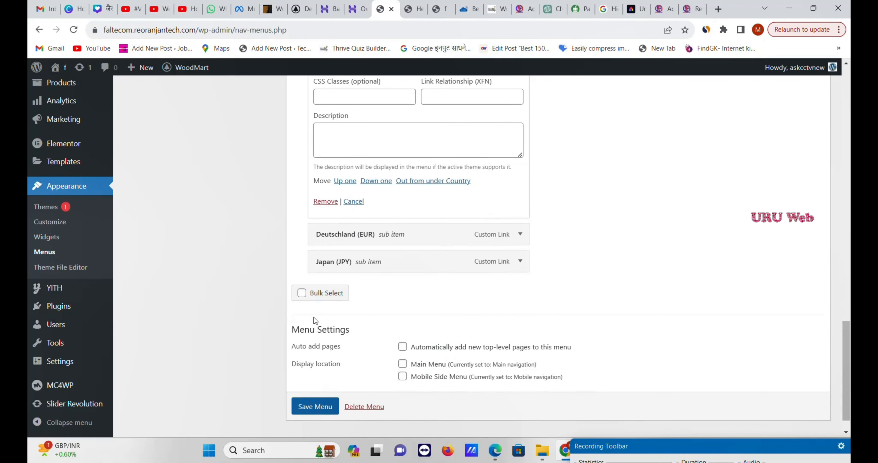
scroll(450, 288, "up", 12)
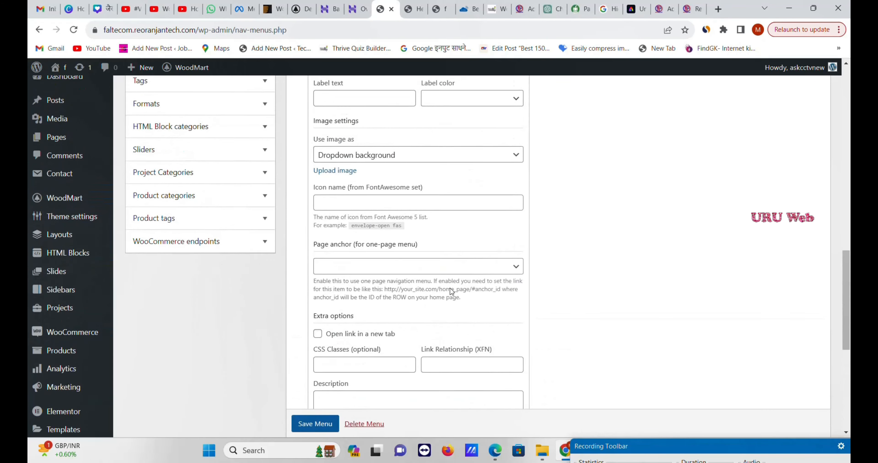
scroll(450, 289, "up", 5)
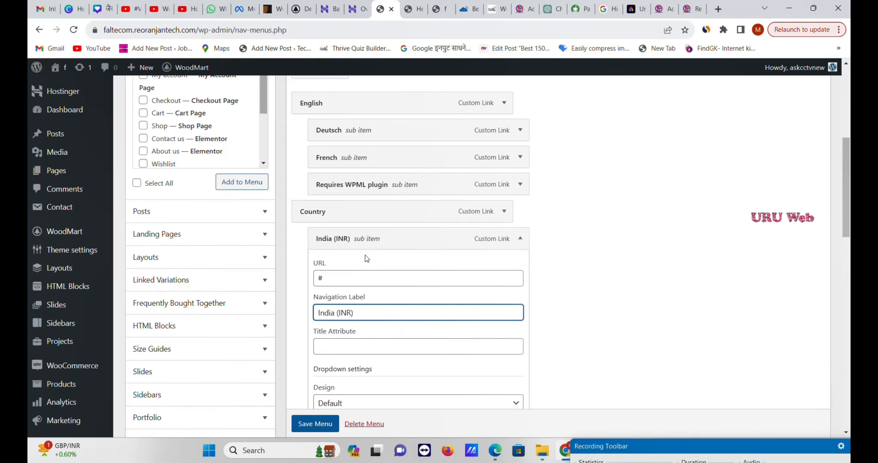
scroll(365, 255, "up", 3)
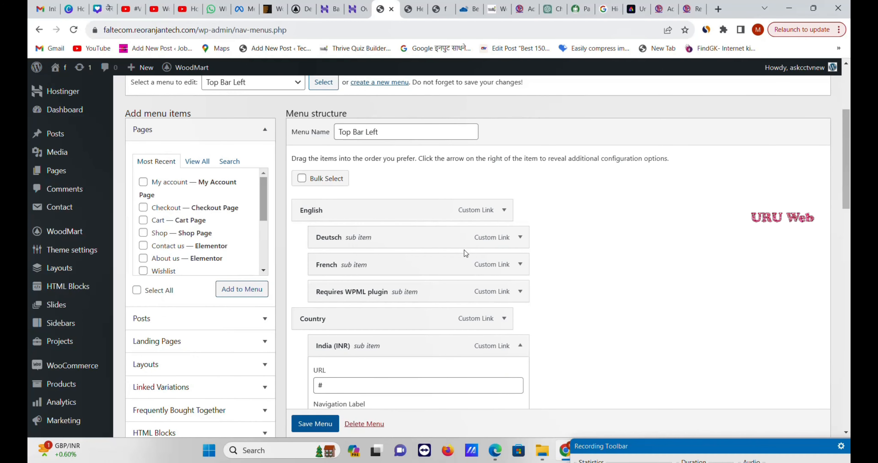
left_click(518, 239)
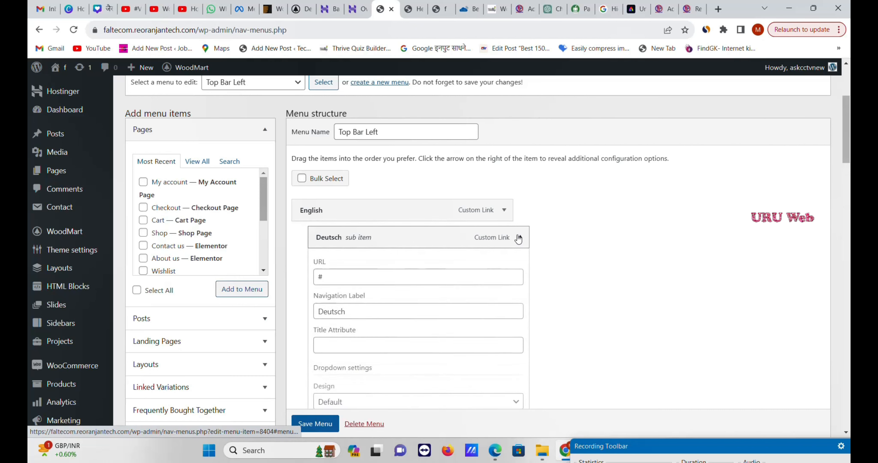
double_click(348, 311)
type("Hindi")
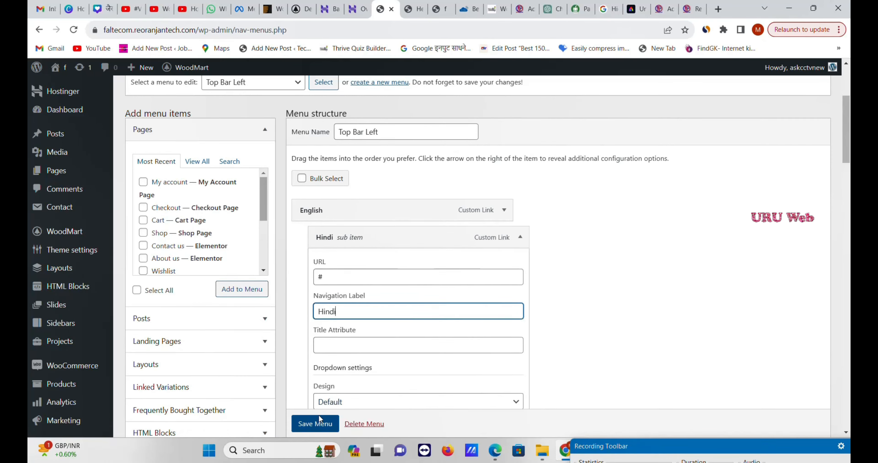
scroll(315, 424, "down", 1)
left_click(315, 424)
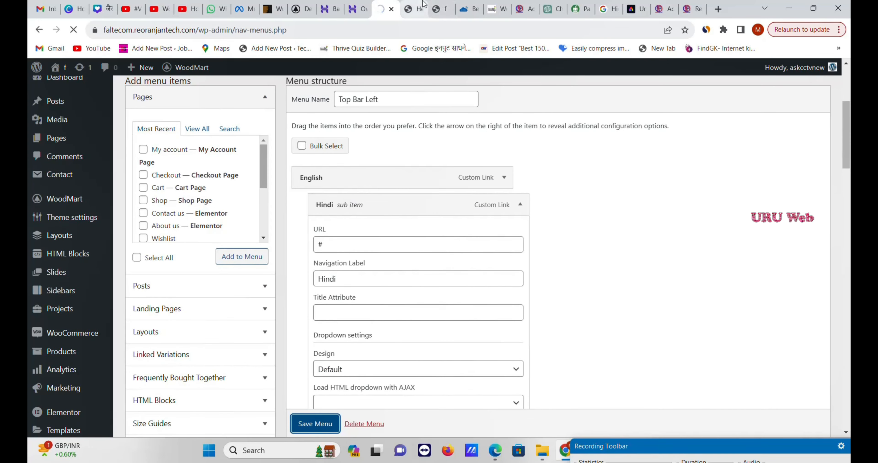
left_click(415, 9)
key("ctrl+Tab")
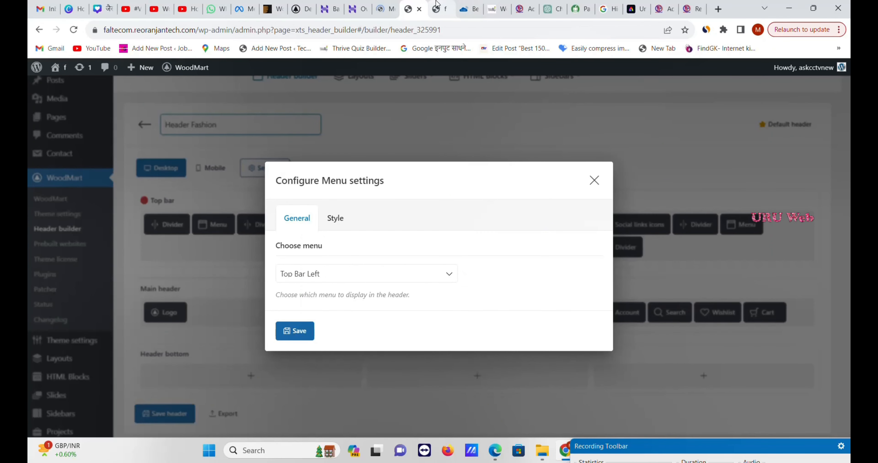
left_click(75, 30)
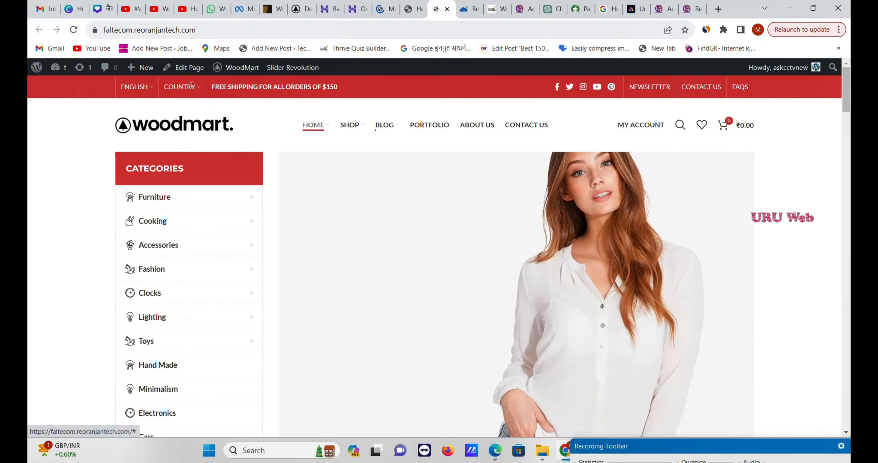
mouse_move(192, 86)
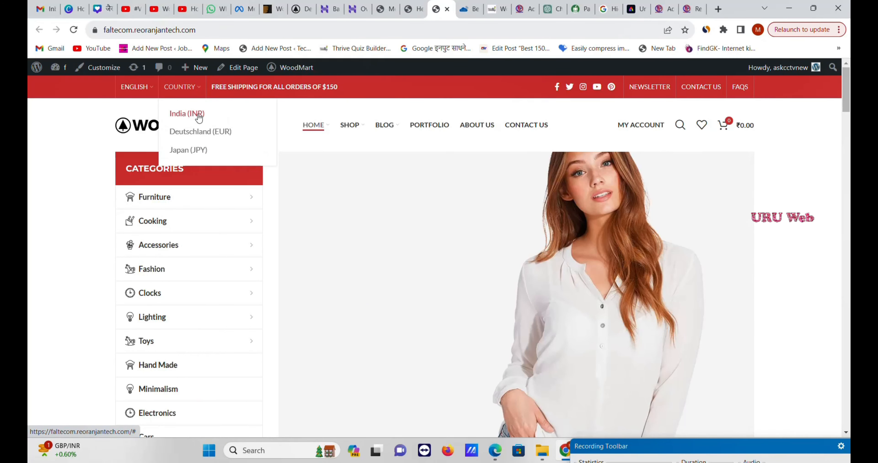
mouse_move(139, 88)
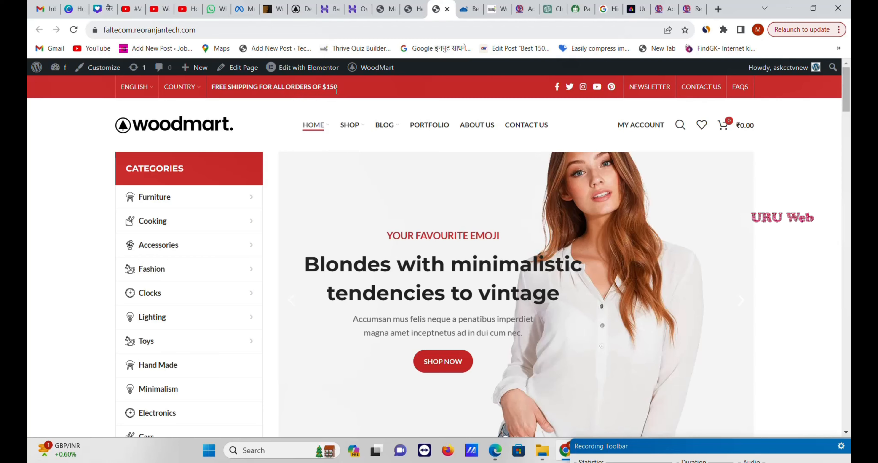
left_click(410, 9)
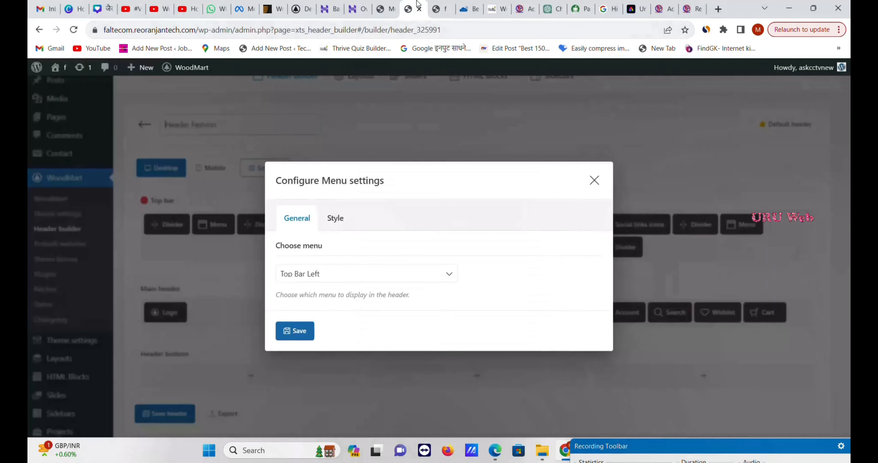
Step: Close the menu dialog and bring up the top bar Text/HTML element's HTML source
left_click(582, 178)
mouse_move(313, 231)
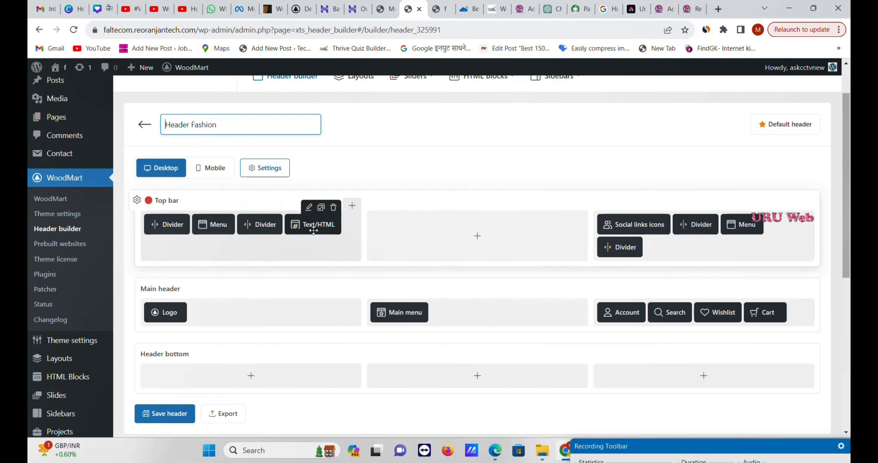
left_click(309, 207)
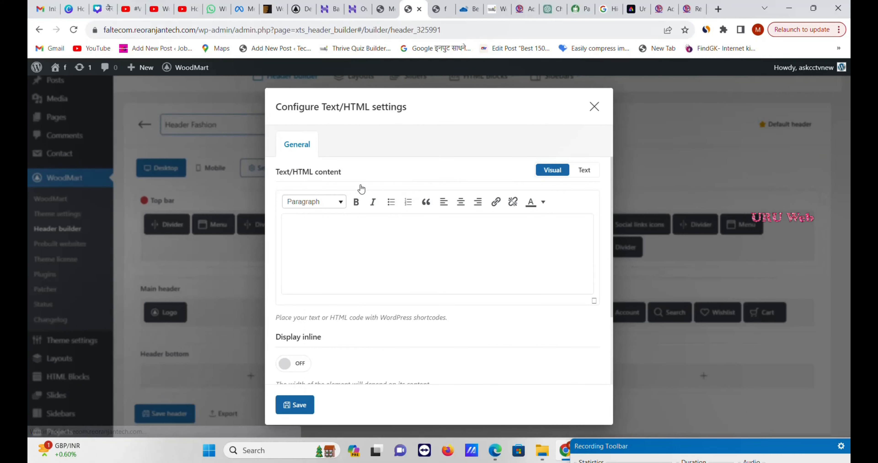
scroll(380, 235, "down", 3)
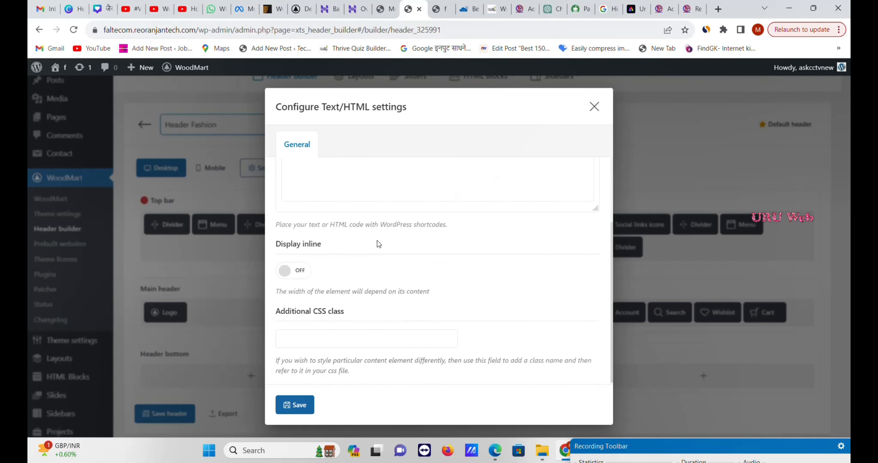
scroll(377, 240, "up", 3)
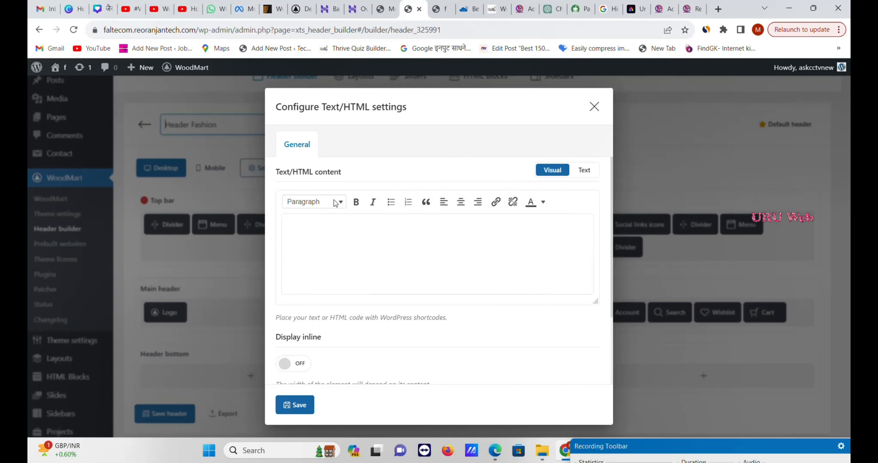
left_click(585, 170)
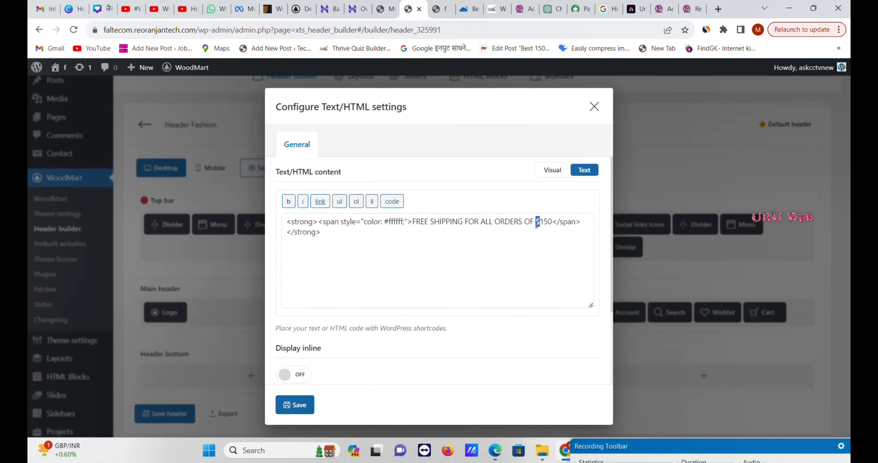
Step: Replace '$150' with '150/-' in the free shipping text, then save the element and the header
key("BackSpace")
type("?_")
left_click_drag(549, 221, 554, 222)
type("/-")
left_click(307, 410)
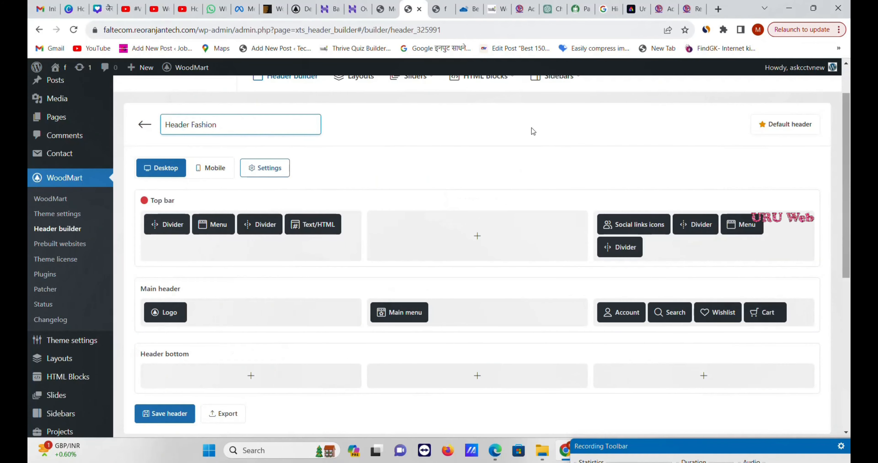
left_click(163, 414)
left_click(441, 9)
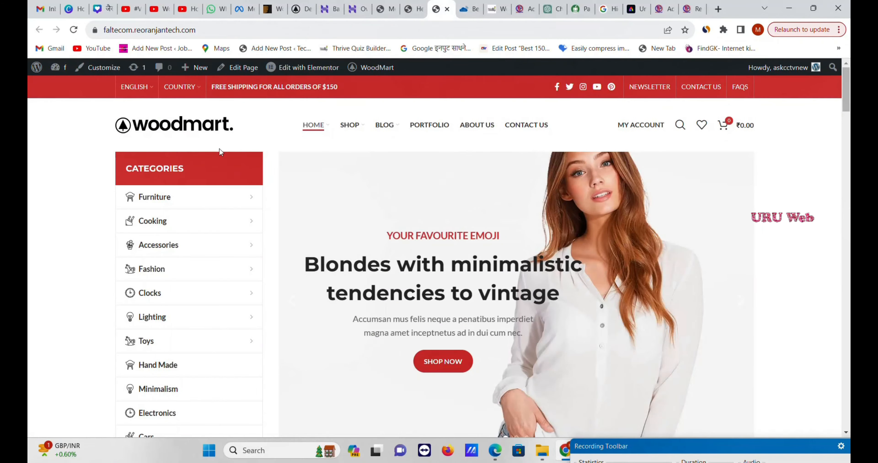
Step: Find the storefront still showing $150, then re-save the Text/HTML block reading 'FREE SHIPPING FOR ALL ORDERS OF 990/-'
left_click(73, 30)
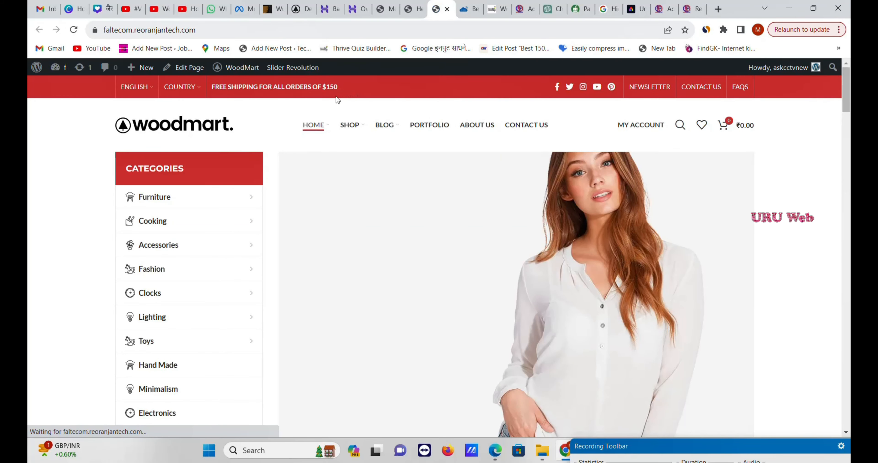
double_click(323, 88)
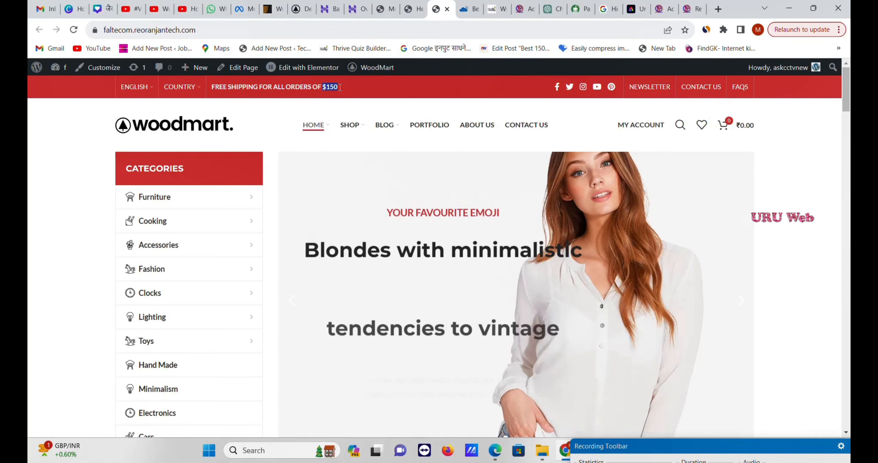
left_click(410, 5)
mouse_move(312, 223)
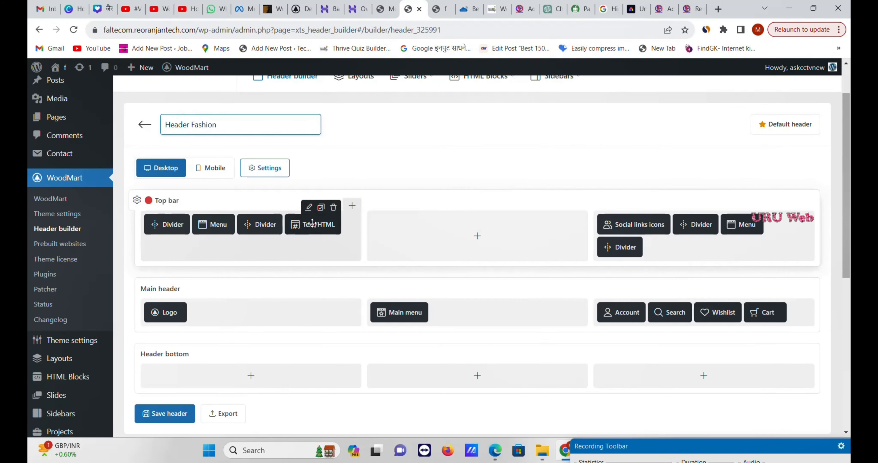
left_click(309, 207)
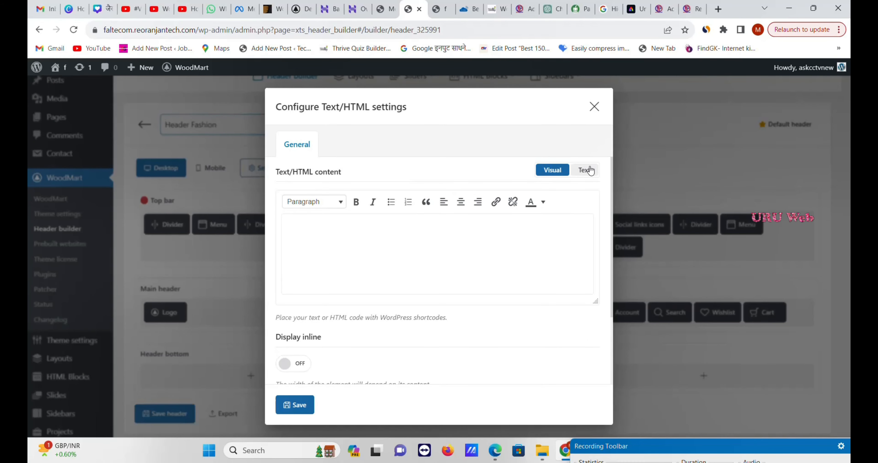
left_click(584, 170)
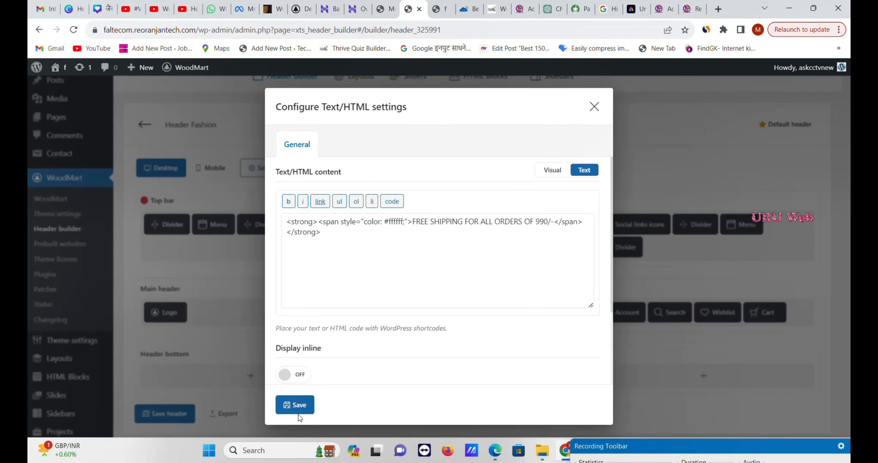
left_click(295, 405)
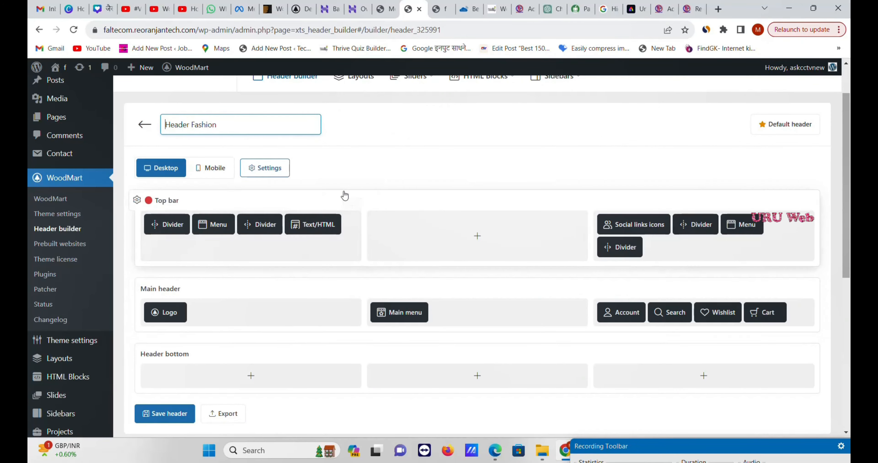
scroll(345, 197, "down", 3)
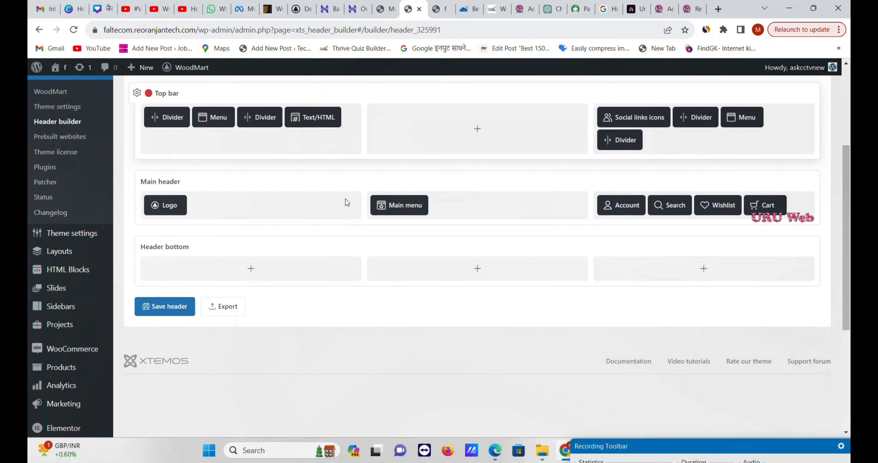
Step: Inspect the Social links icons and the right menu's settings (Top Bar Right), then return to Menus with Top Bar Left loaded
scroll(345, 199, "up", 5)
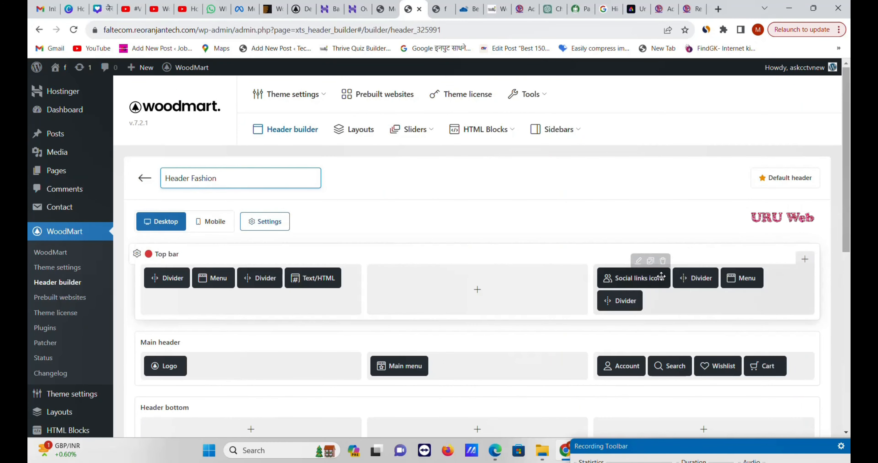
scroll(637, 275, "down", 1)
mouse_move(614, 230)
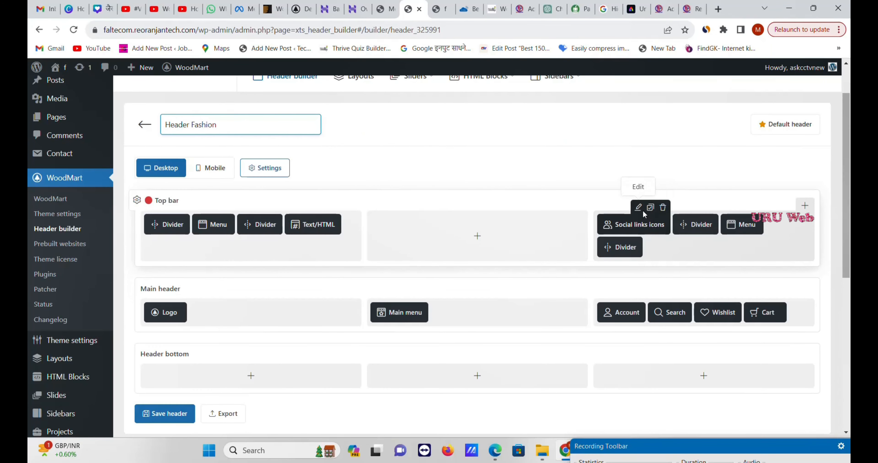
left_click(642, 209)
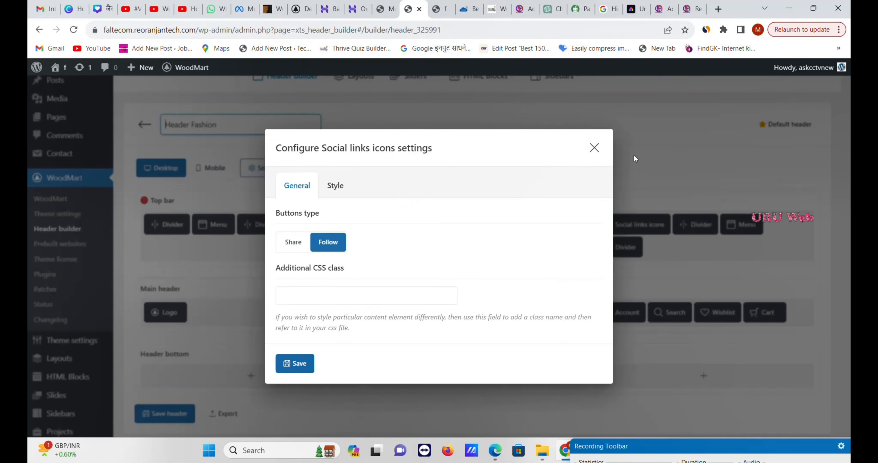
left_click(594, 148)
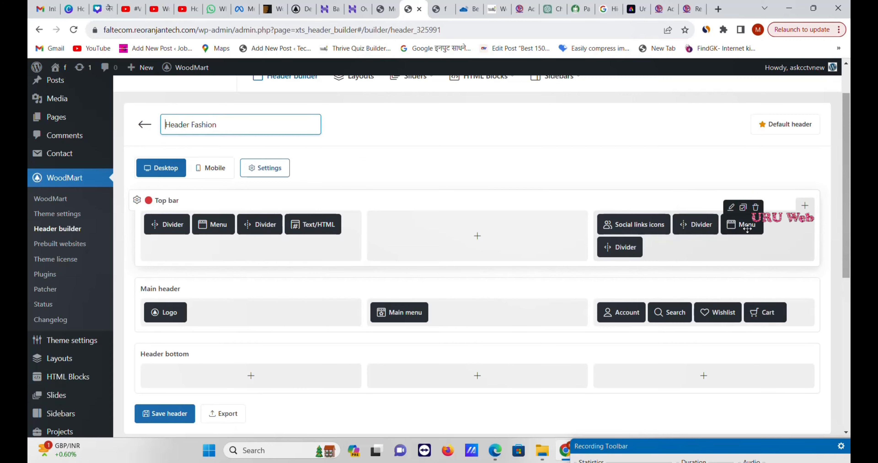
left_click(731, 215)
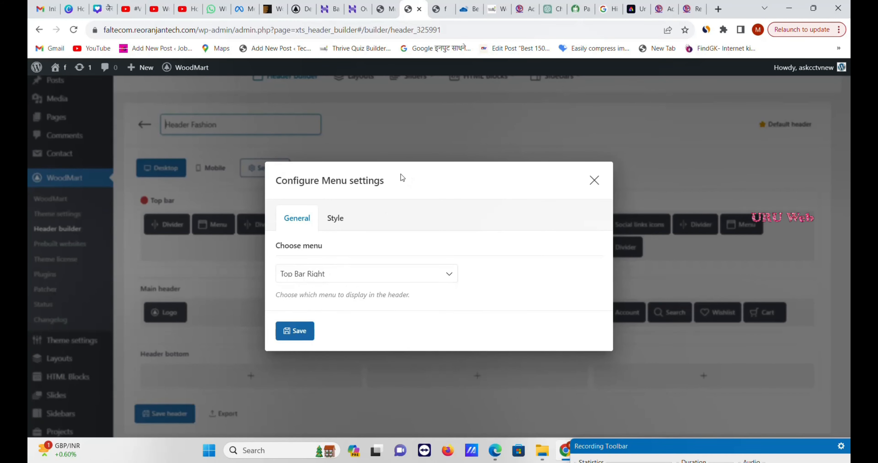
left_click(385, 9)
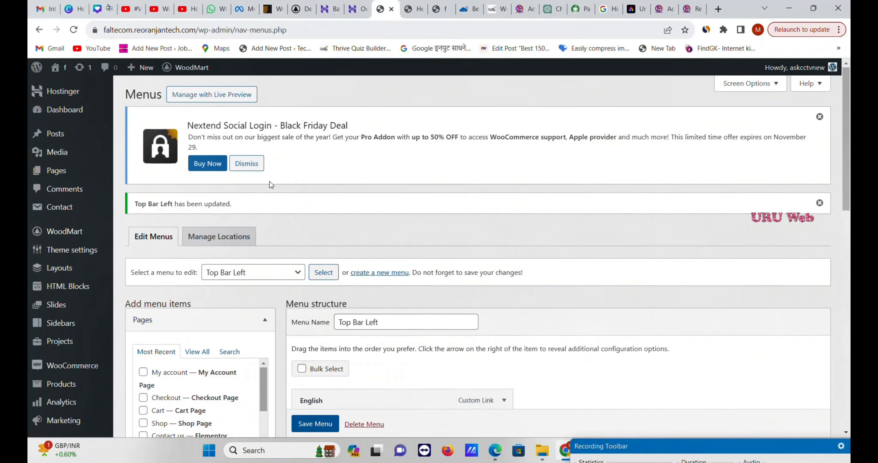
Step: Load the Top Bar Right menu in the Menus editor, leaving the unsaved page
scroll(271, 184, "down", 3)
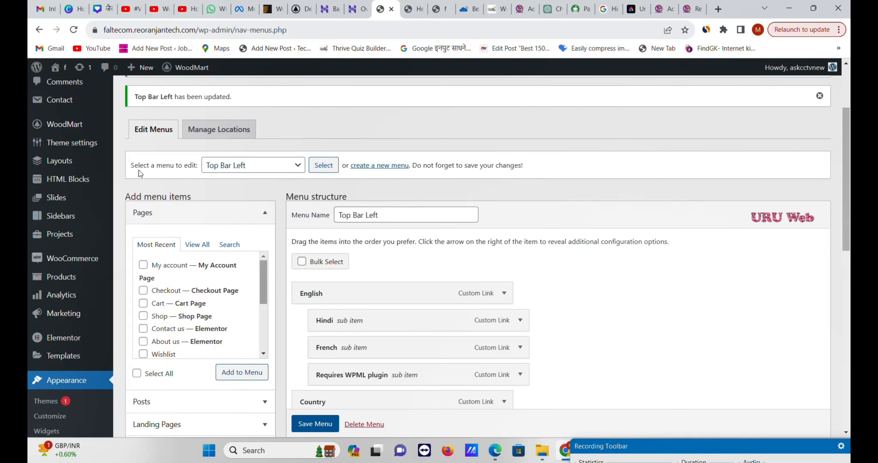
left_click(226, 166)
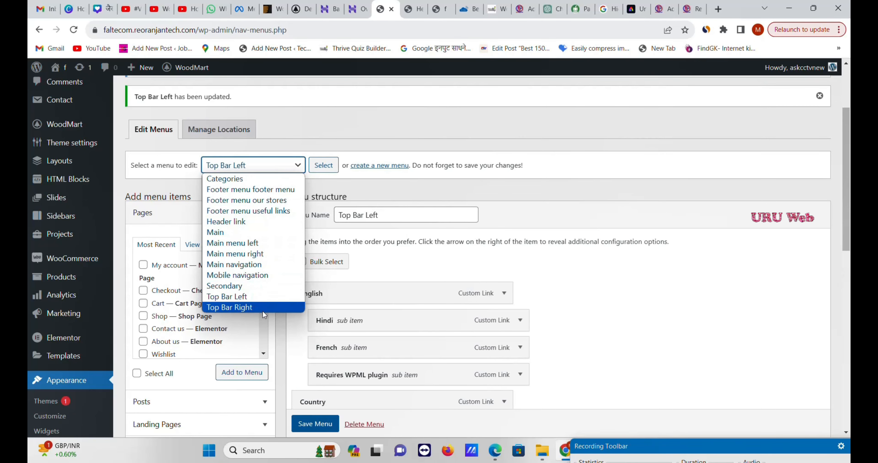
left_click(262, 308)
left_click(326, 165)
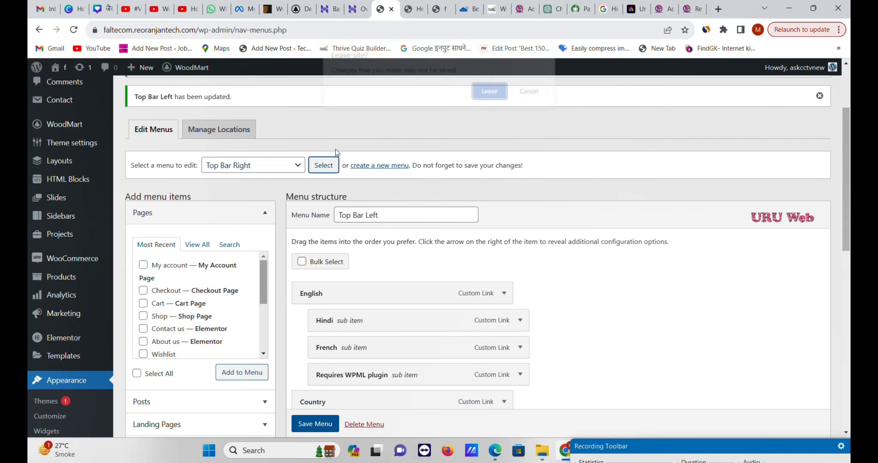
left_click(492, 92)
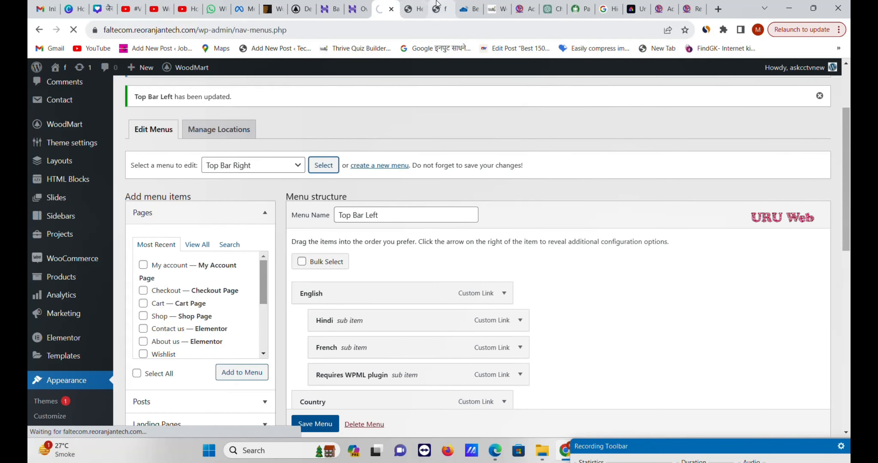
Step: Compare the storefront's top bar, then expand the Newsletter item to check its URL
left_click(446, 5)
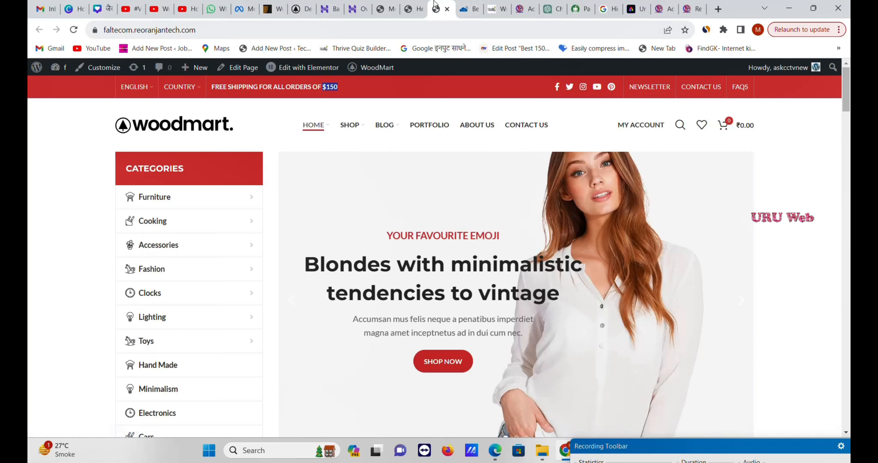
left_click(413, 8)
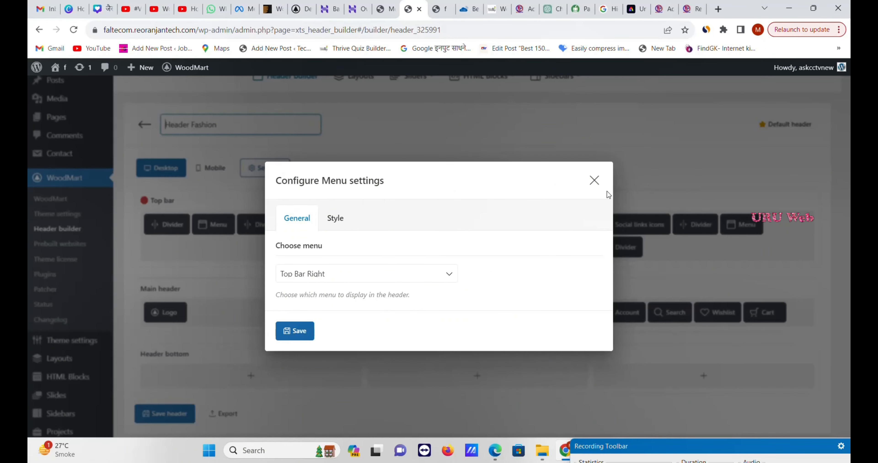
left_click(387, 7)
scroll(381, 185, "down", 5)
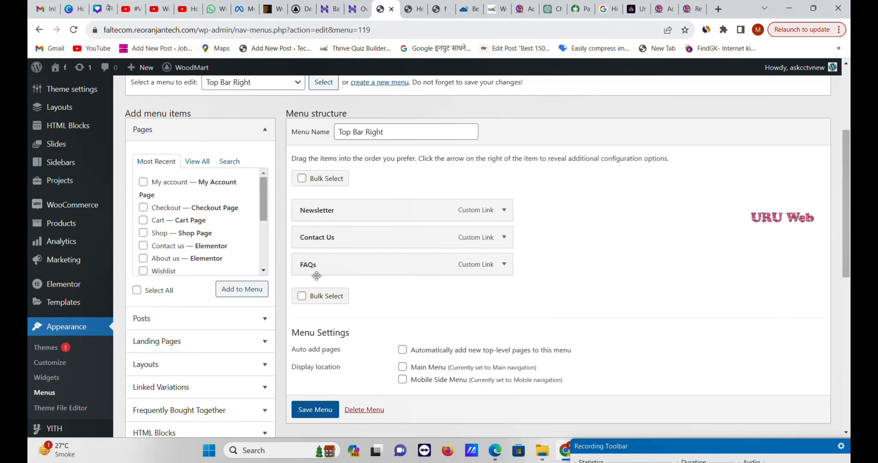
left_click(503, 210)
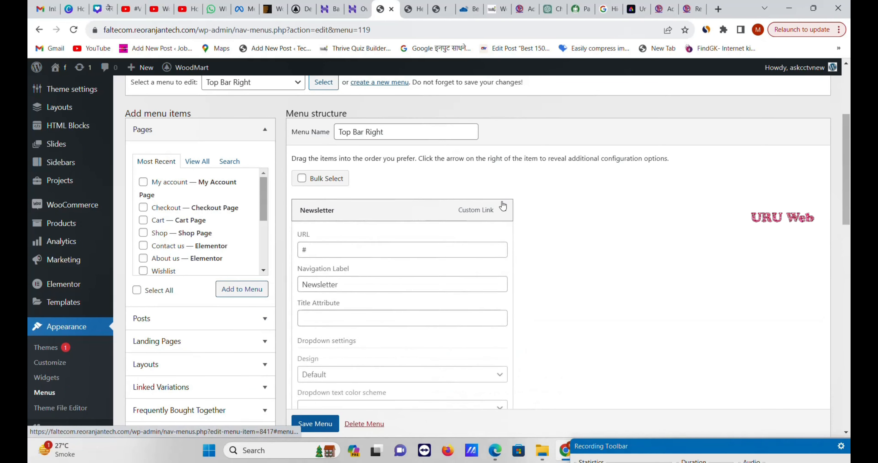
left_click(317, 243)
Step: Expand the Contact Us item, then go back to the header builder's menu settings
scroll(416, 278, "down", 3)
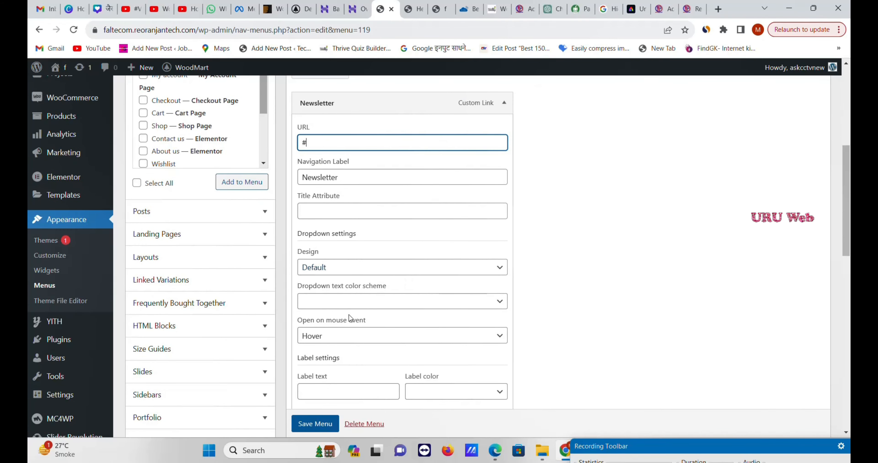
scroll(348, 317, "down", 15)
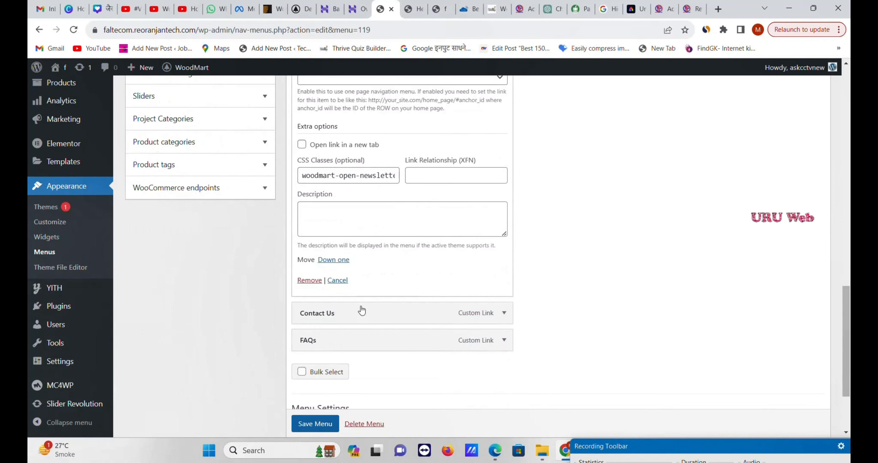
scroll(362, 311, "down", 2)
left_click(502, 259)
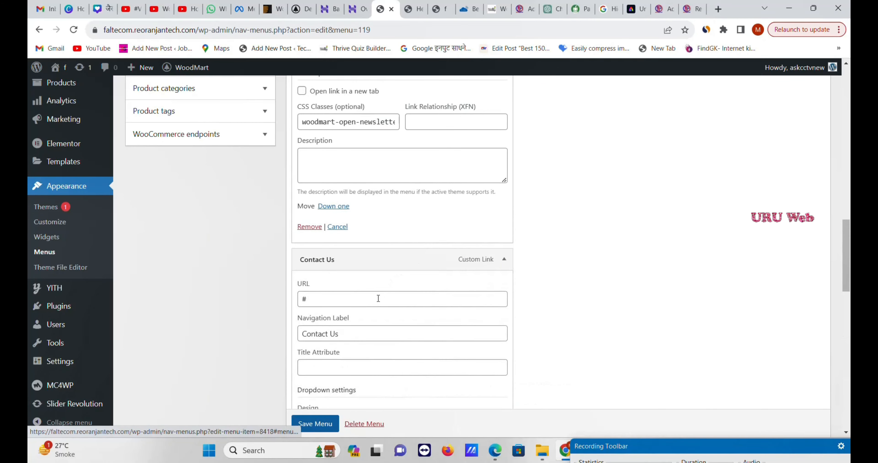
scroll(518, 289, "down", 12)
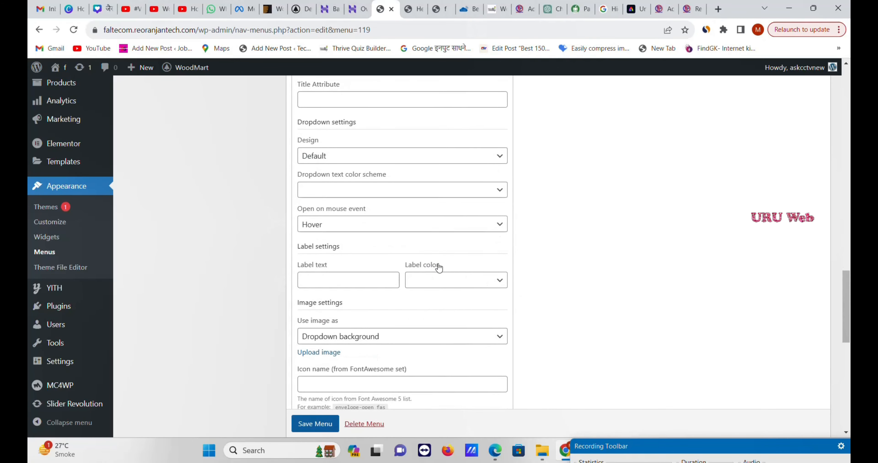
scroll(425, 268, "up", 10)
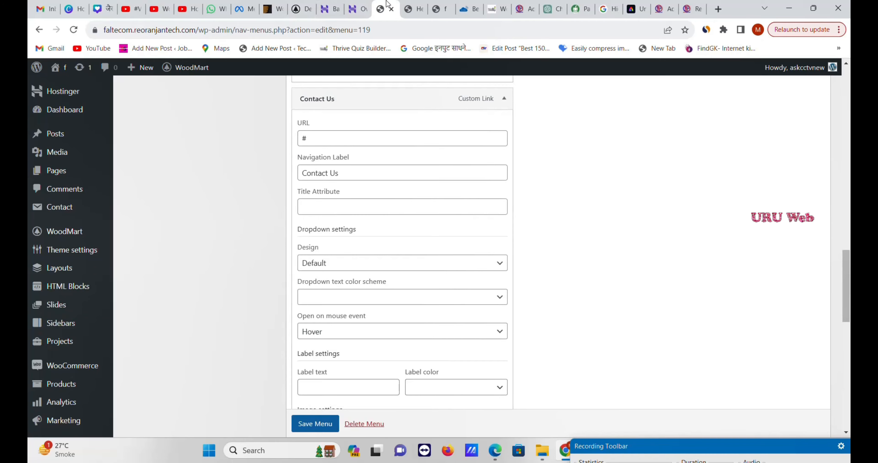
left_click(410, 5)
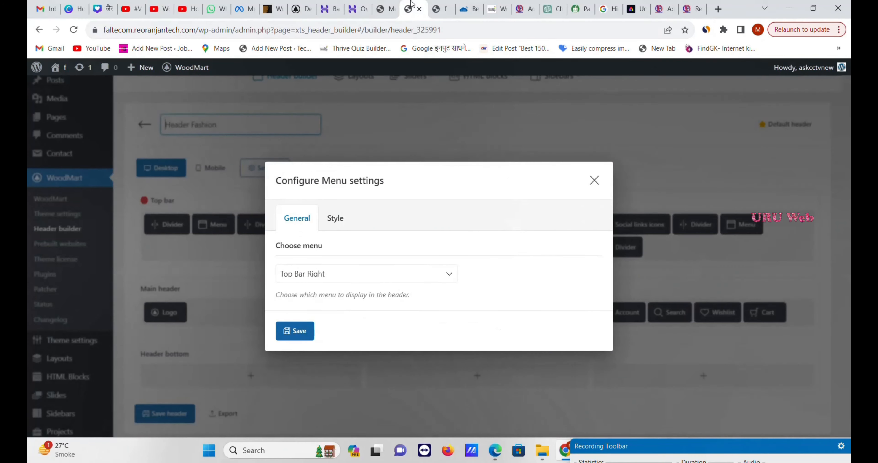
Step: Upload Untitled-2 (1).png and use this URU Web image as the header logo
left_click(594, 181)
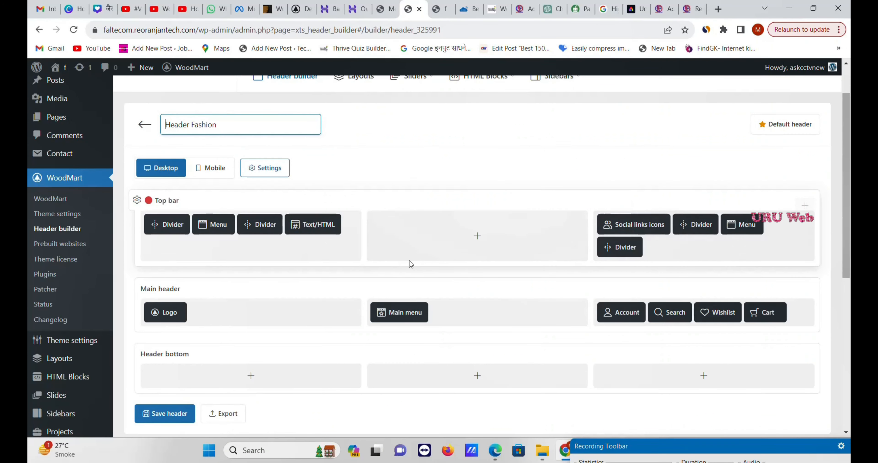
scroll(196, 264, "down", 3)
mouse_move(152, 206)
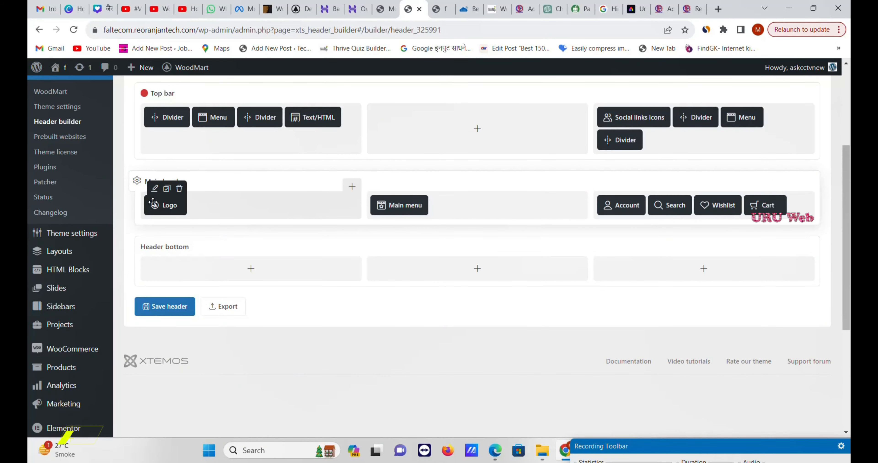
left_click(154, 188)
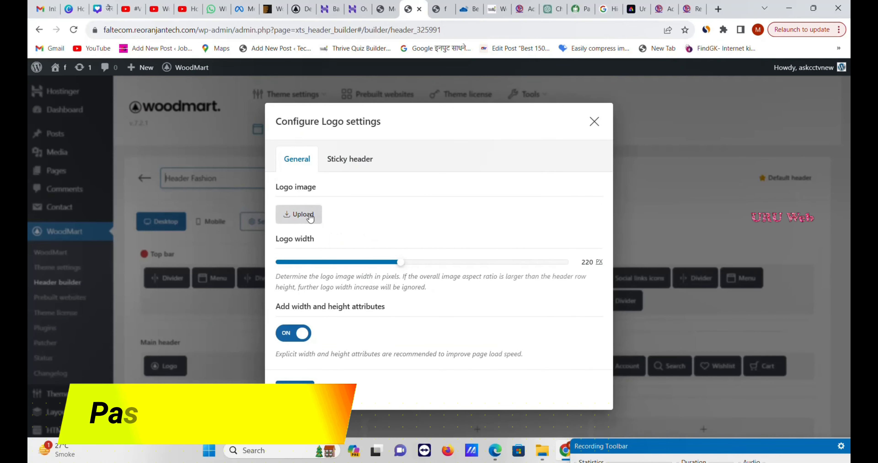
left_click(303, 215)
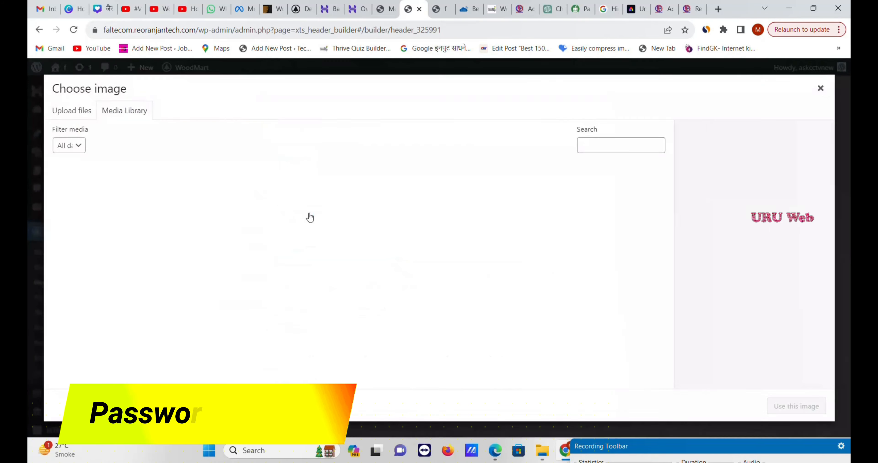
left_click(88, 116)
left_click(415, 263)
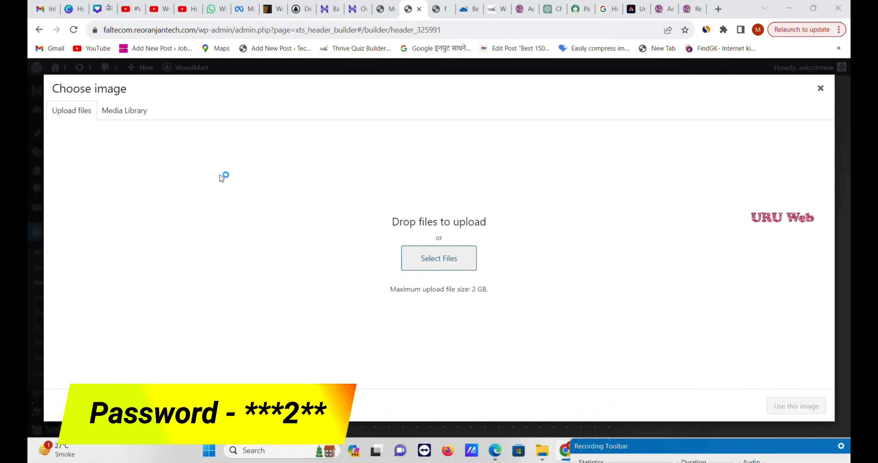
scroll(639, 207, "down", 5)
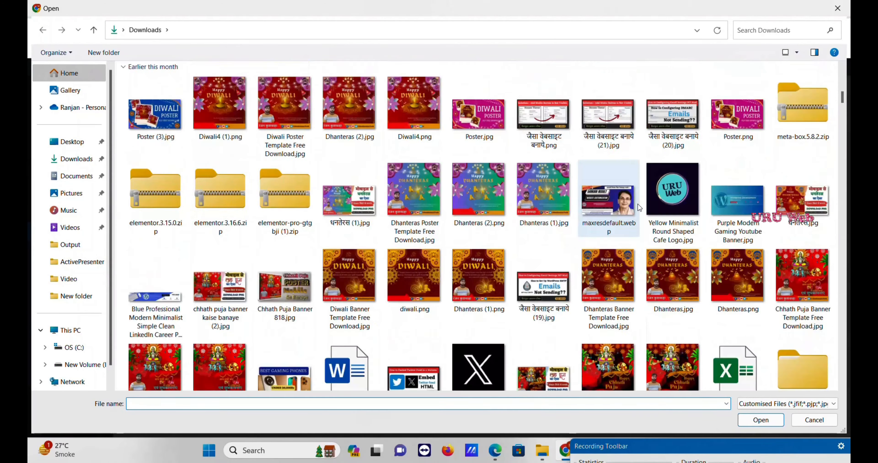
scroll(639, 208, "up", 5)
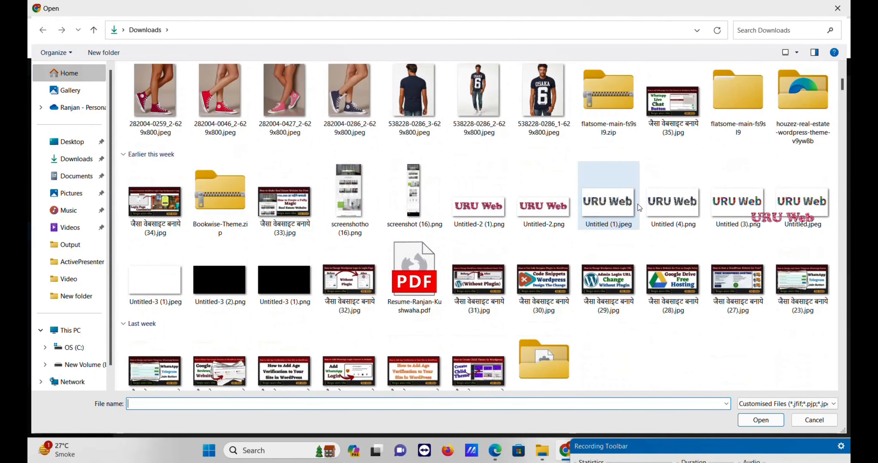
double_click(488, 214)
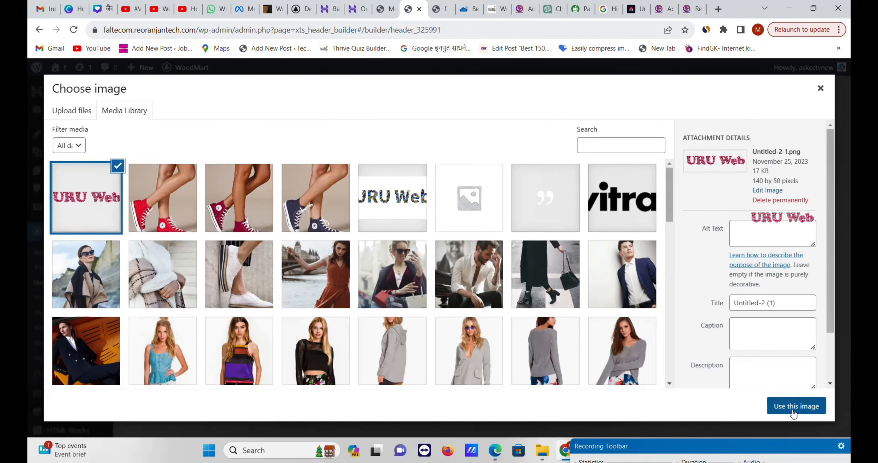
left_click(794, 408)
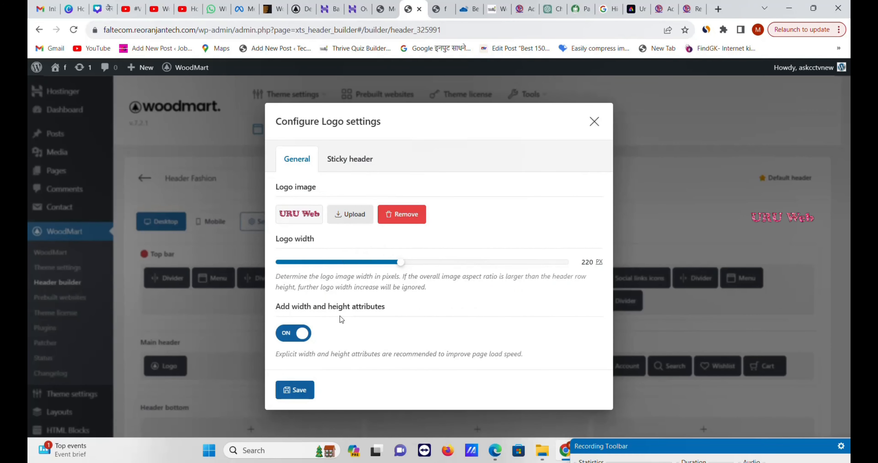
Step: Save the logo settings, then check the Main menu's choices and close it unchanged
left_click(298, 391)
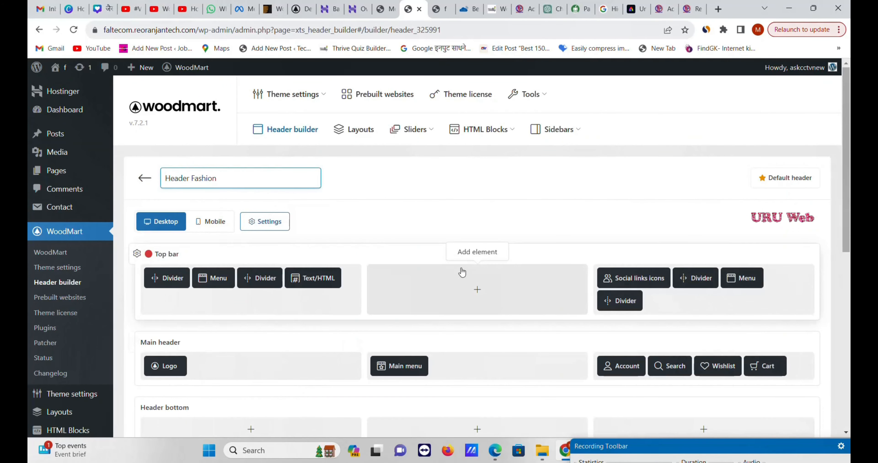
mouse_move(412, 374)
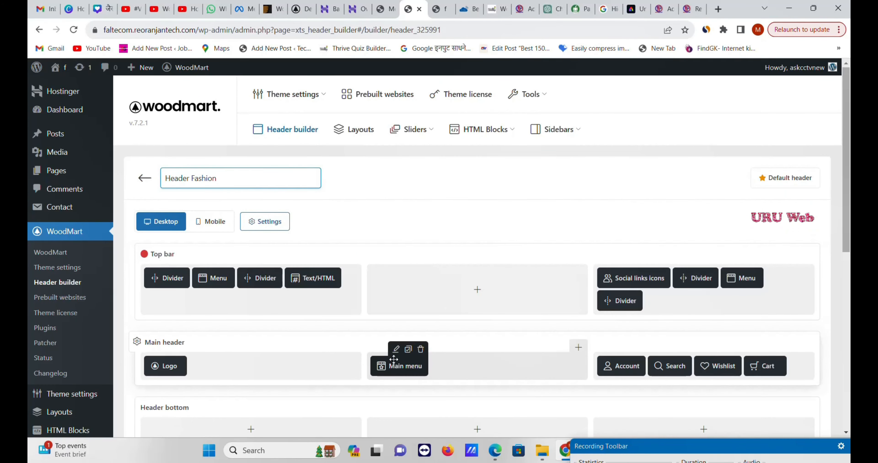
left_click(394, 352)
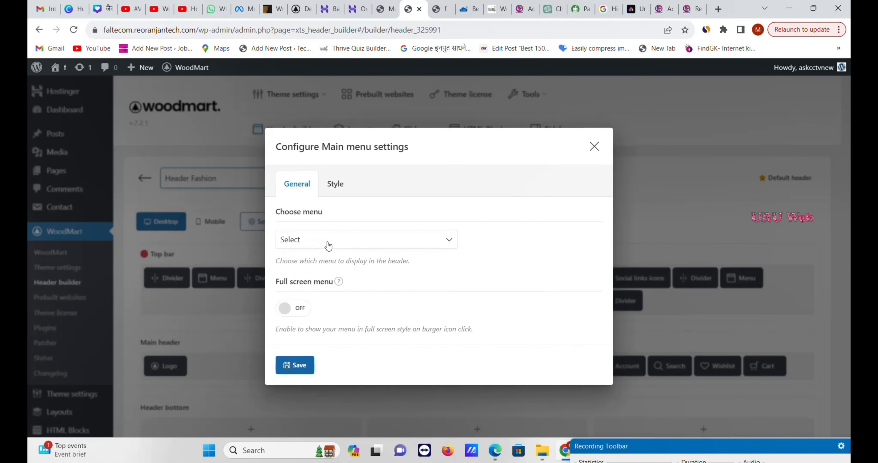
left_click(338, 249)
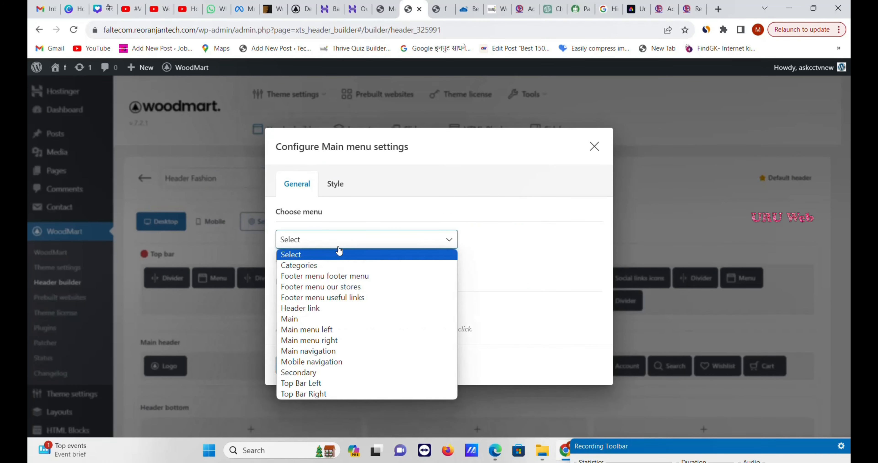
left_click(594, 146)
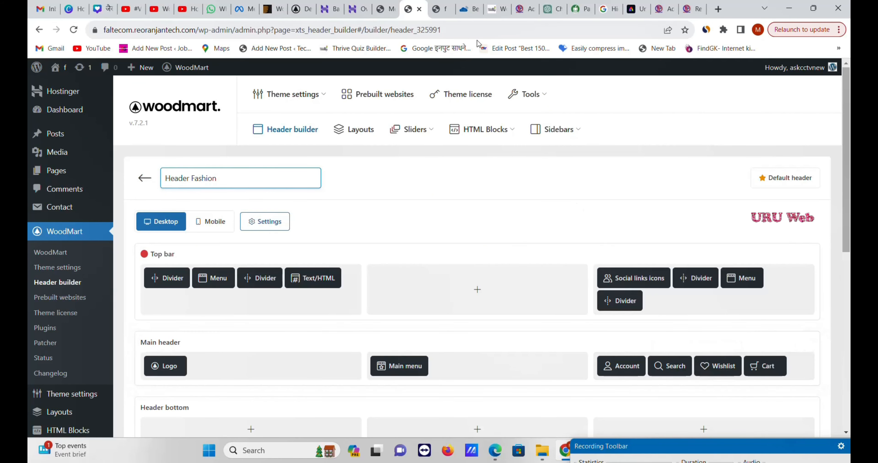
Step: Save the Header Fashion layout in the header builder
left_click(443, 9)
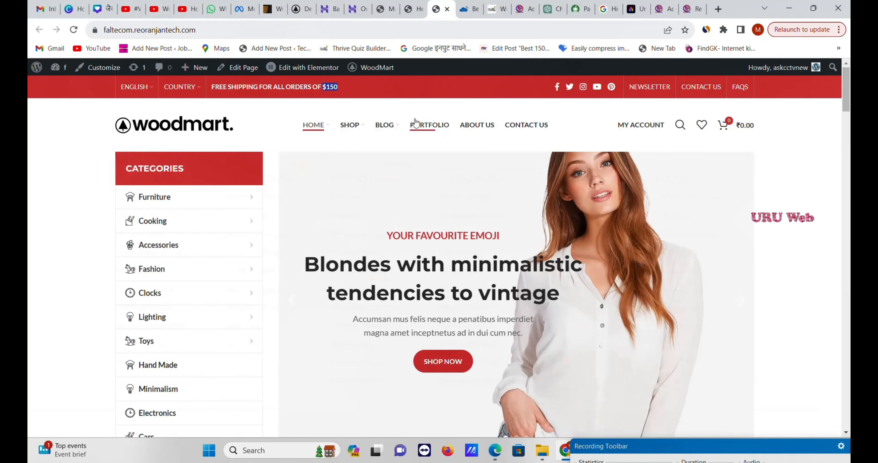
mouse_move(636, 131)
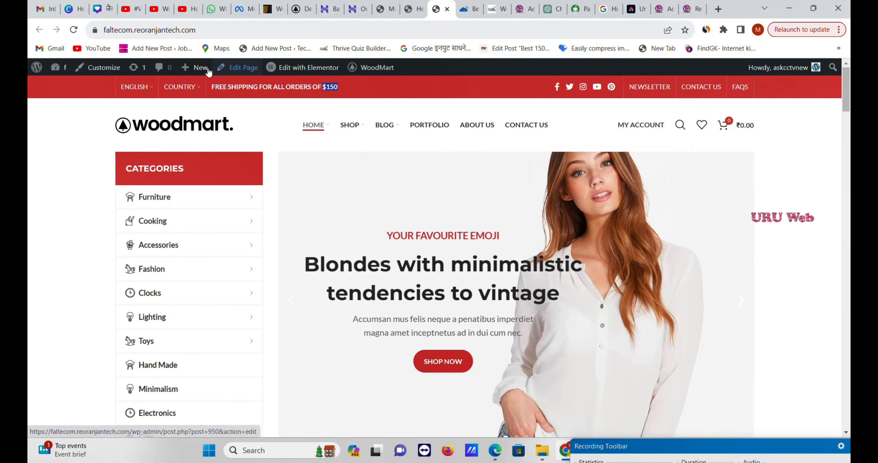
left_click(74, 30)
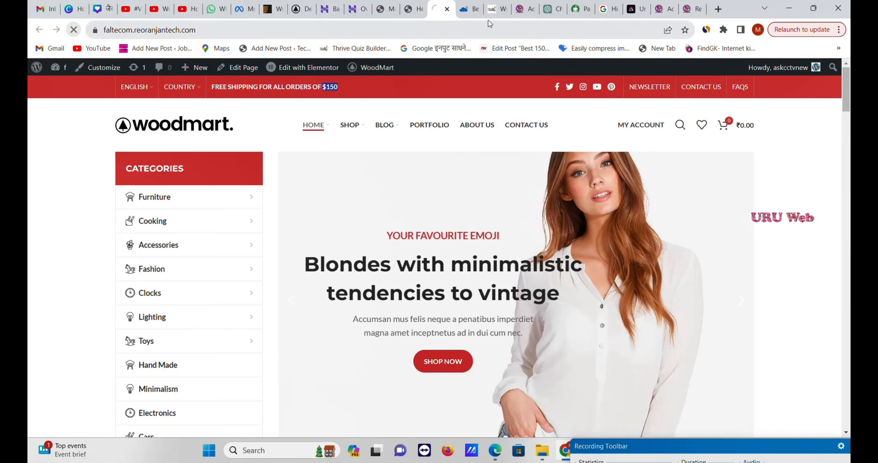
left_click(421, 5)
scroll(324, 330, "down", 3)
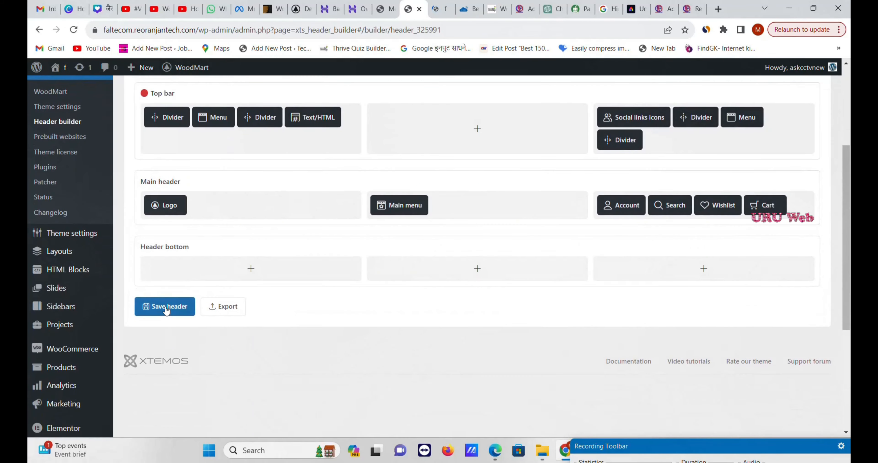
left_click(166, 308)
Step: Reload the storefront to see the URU Web logo and reach the menu-category block
key("ctrl+Tab")
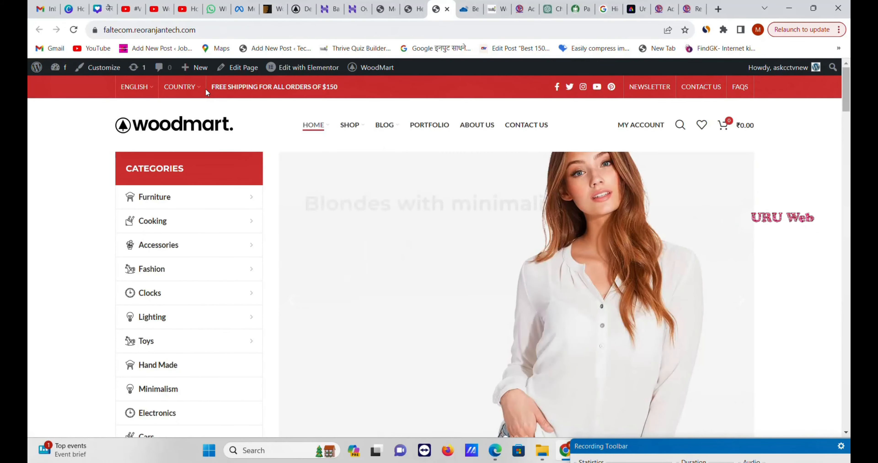
left_click(74, 30)
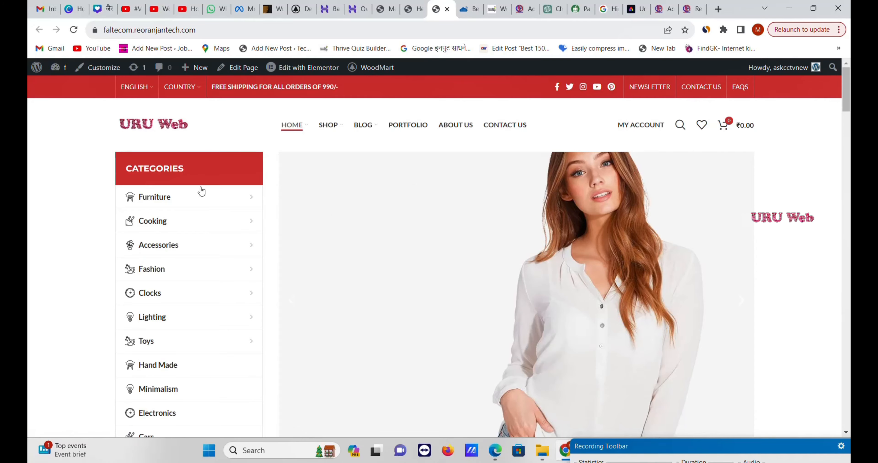
scroll(157, 205, "down", 3)
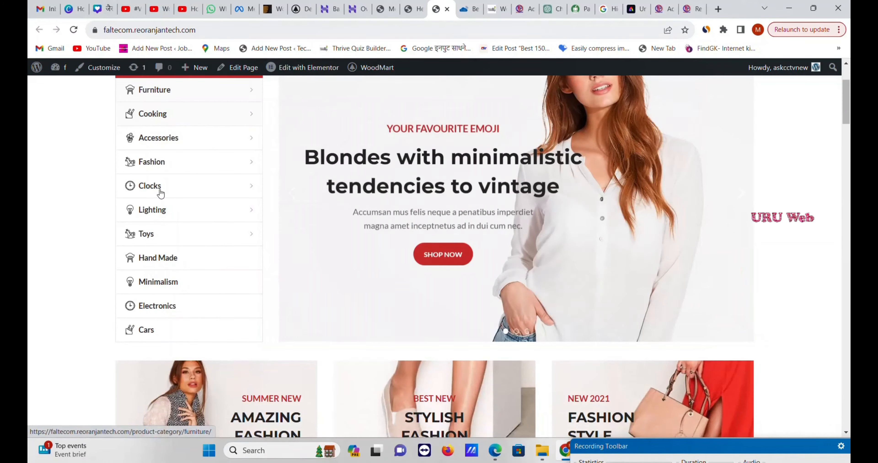
scroll(191, 212, "up", 3)
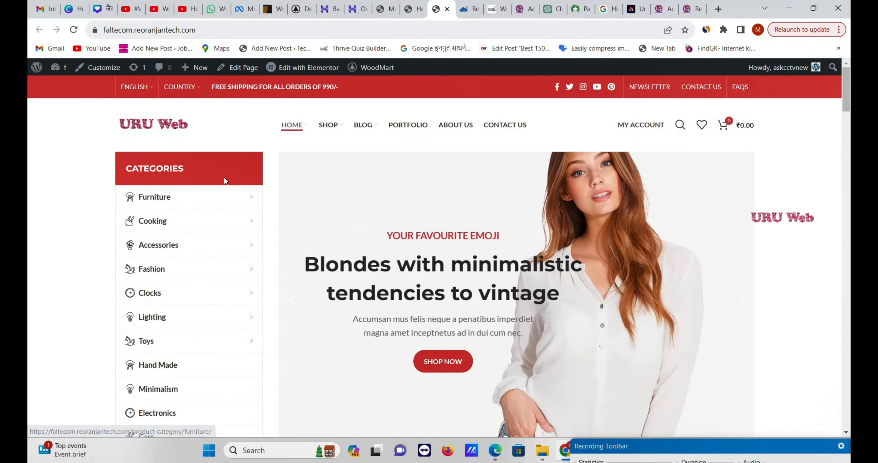
mouse_move(308, 68)
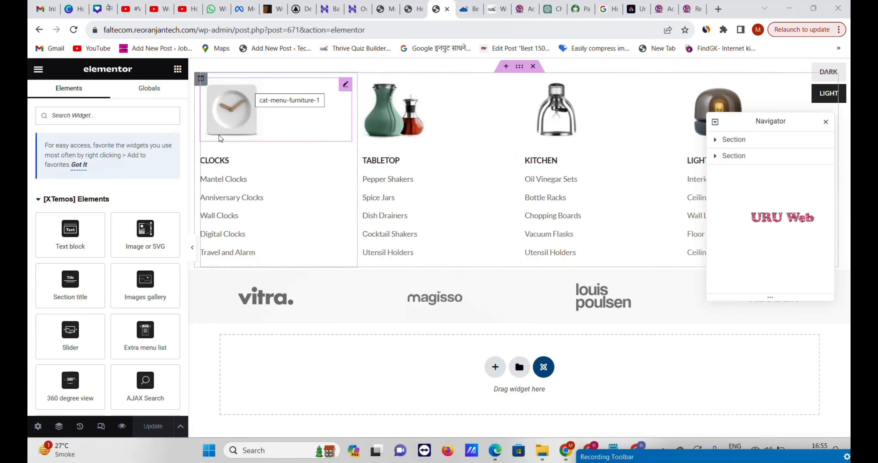
Step: Review the CLOCKS menu list and the Mantel Clocks item's link address
scroll(109, 208, "down", 10)
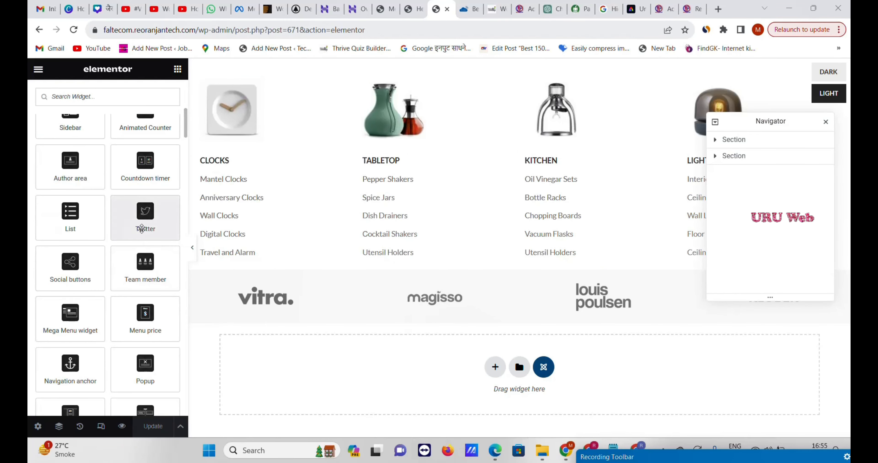
scroll(141, 228, "down", 8)
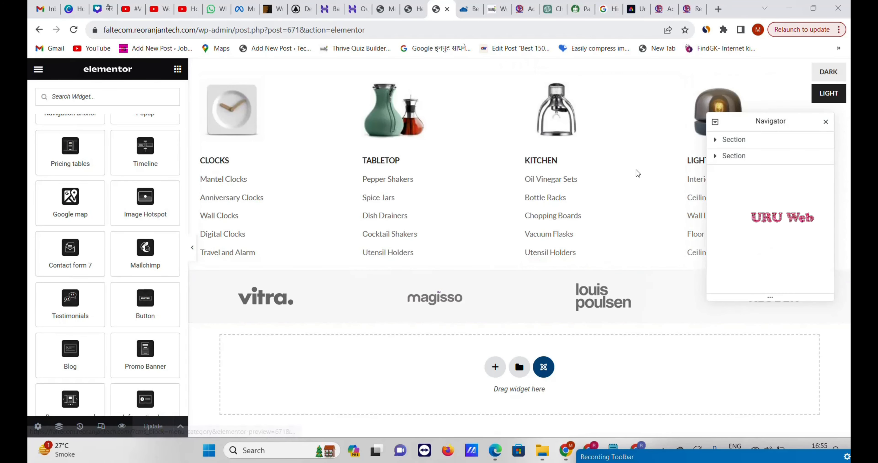
scroll(128, 186, "up", 10)
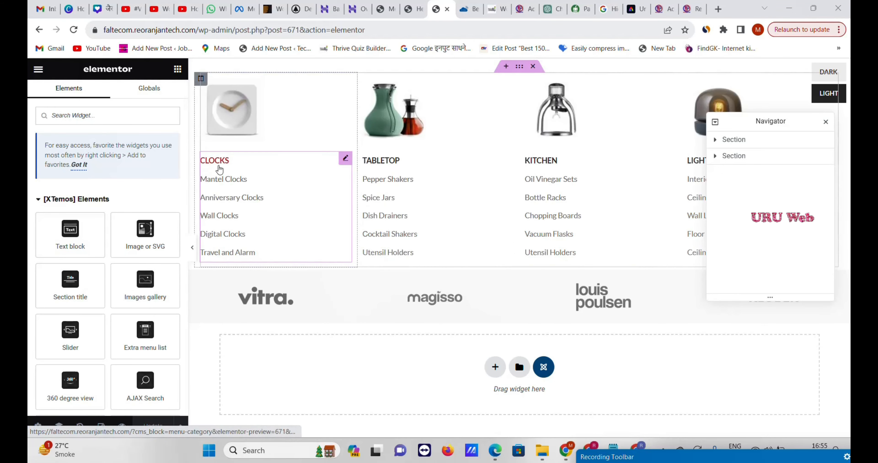
left_click(218, 172)
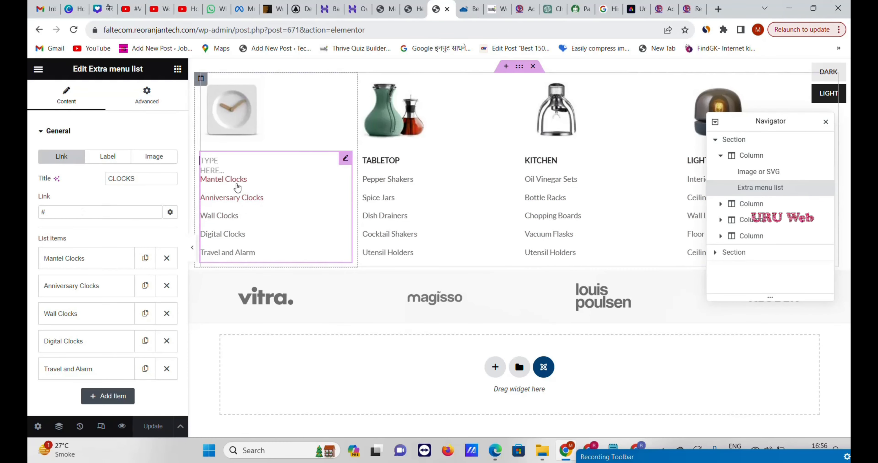
left_click(236, 181)
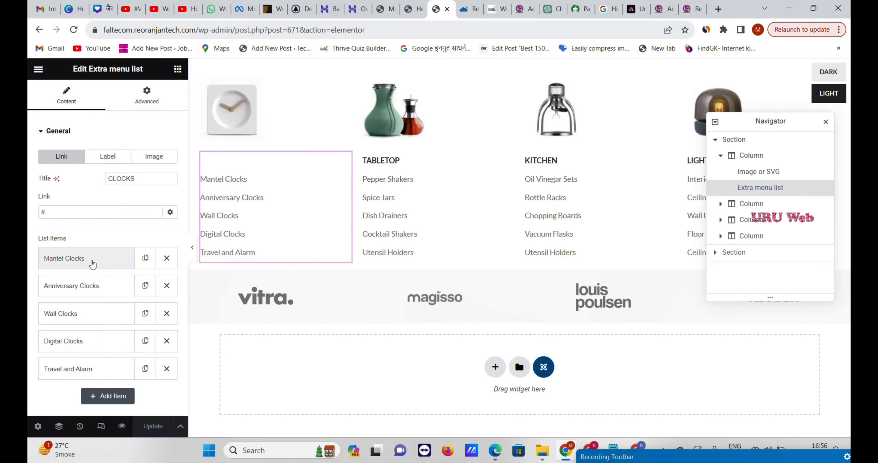
left_click(92, 264)
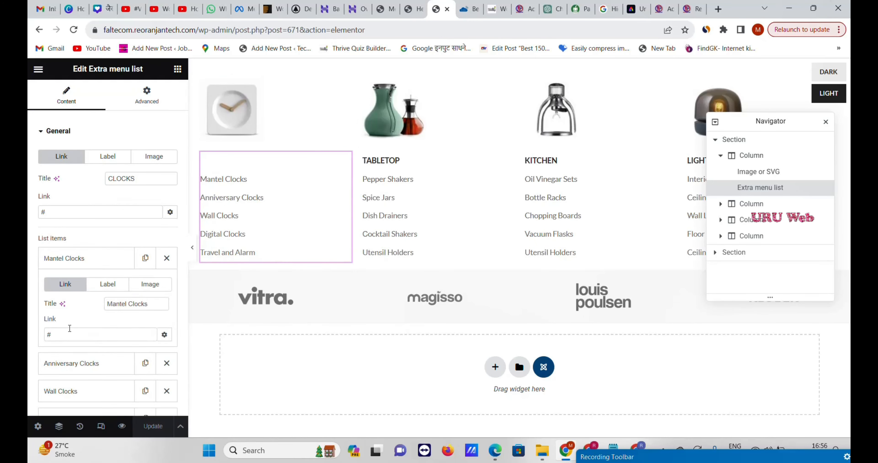
left_click(69, 329)
scroll(77, 283, "down", 2)
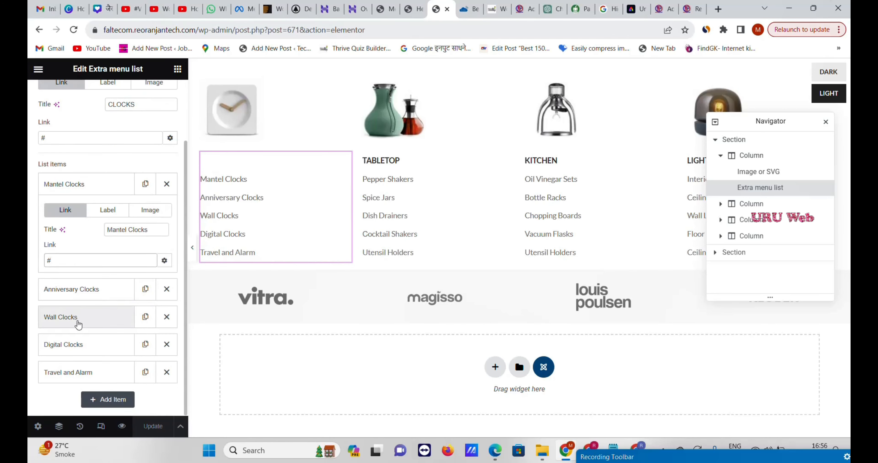
Step: Inspect the TABLETOP list's Dish Drainers item, then view the block as a live page
left_click(447, 133)
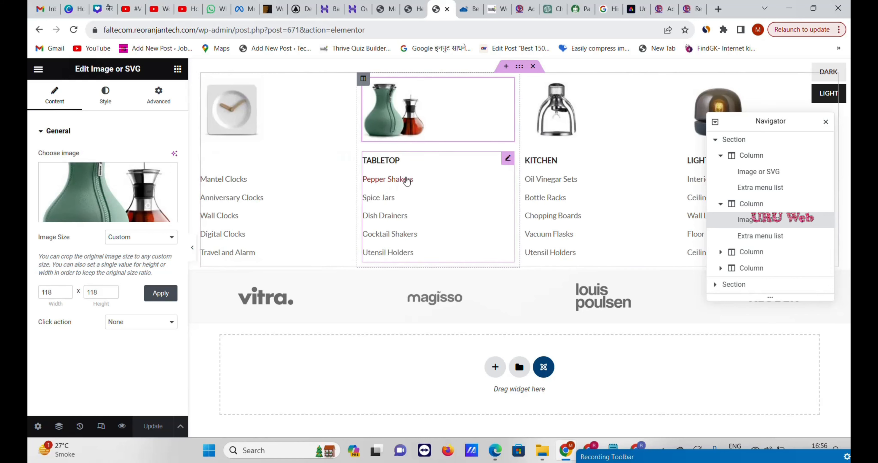
left_click(405, 167)
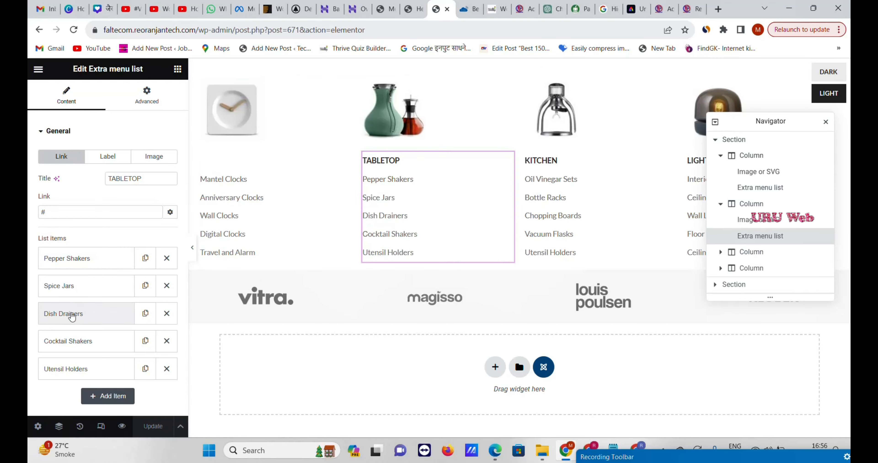
left_click(78, 314)
scroll(112, 322, "down", 2)
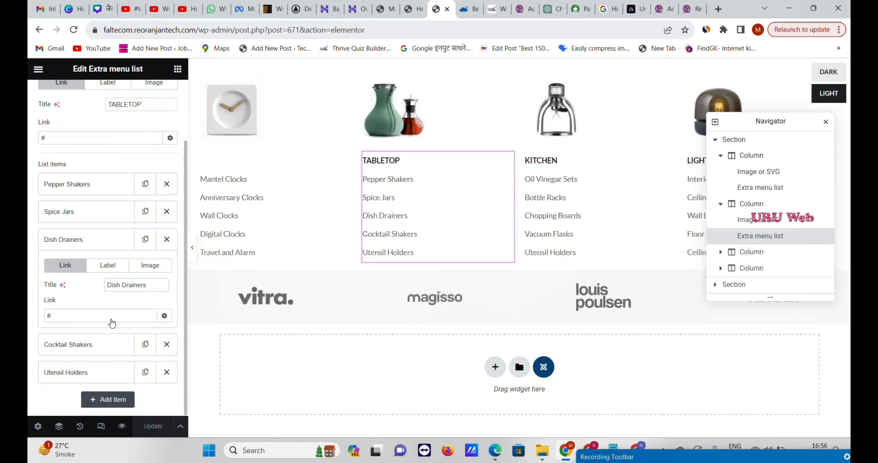
scroll(103, 207, "up", 3)
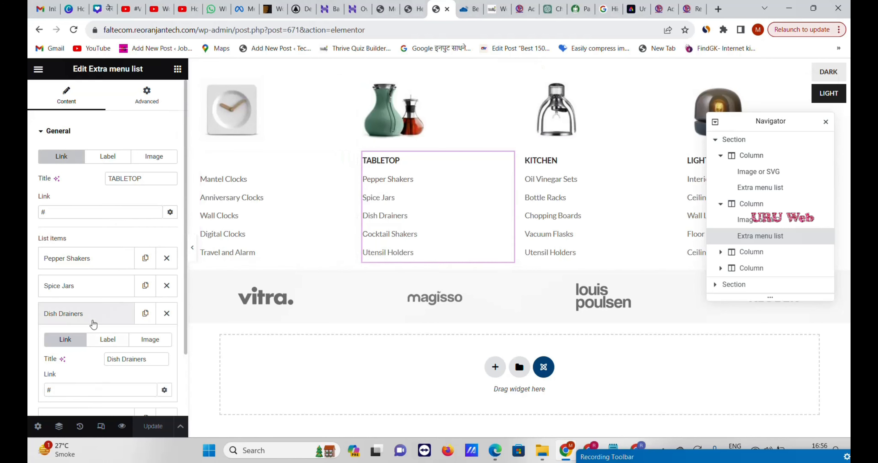
left_click(39, 70)
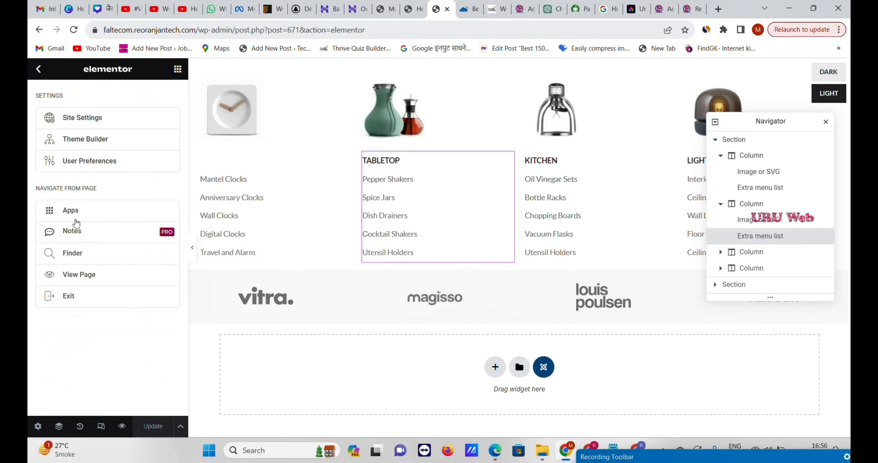
left_click(79, 275)
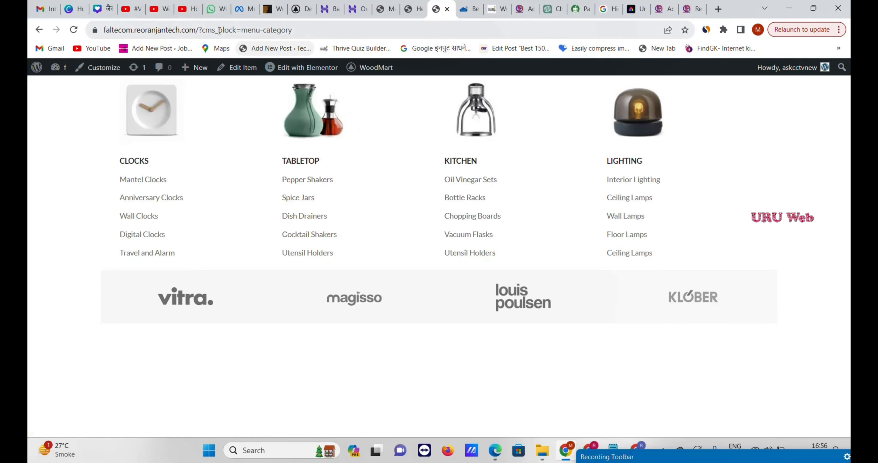
Step: Remove ?cms_block=menu-category from the address to load the store's home page
left_click_drag(223, 30, 314, 30)
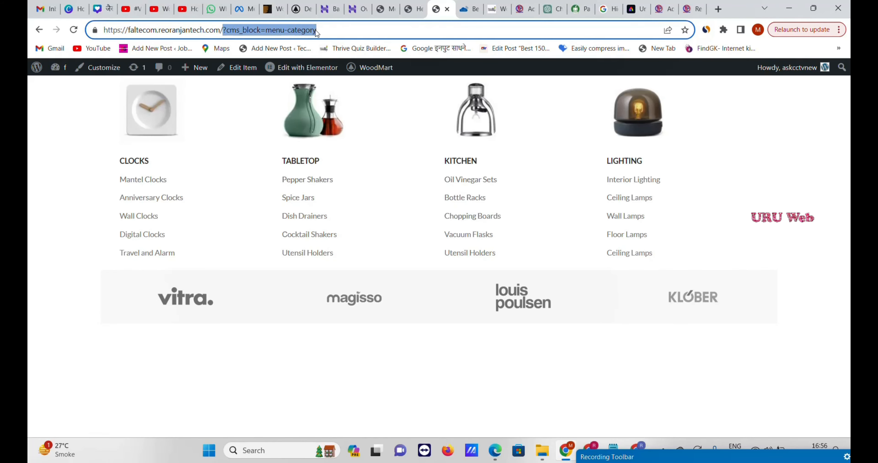
key("BackSpace")
key("Return")
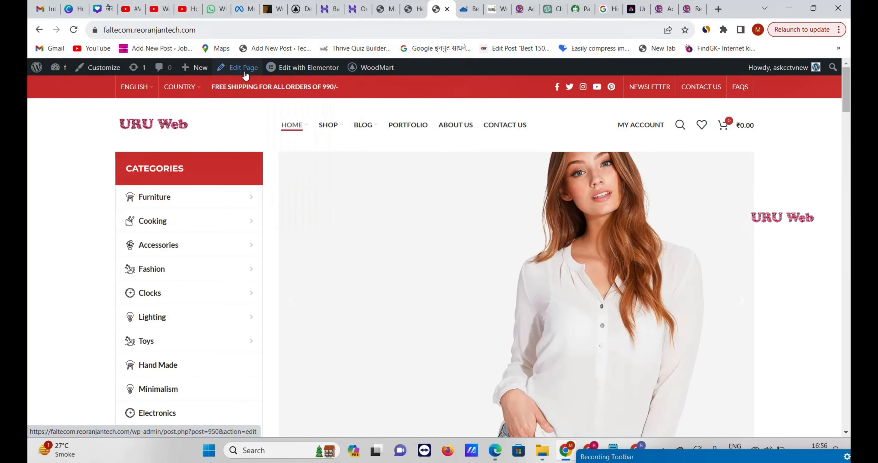
mouse_move(281, 71)
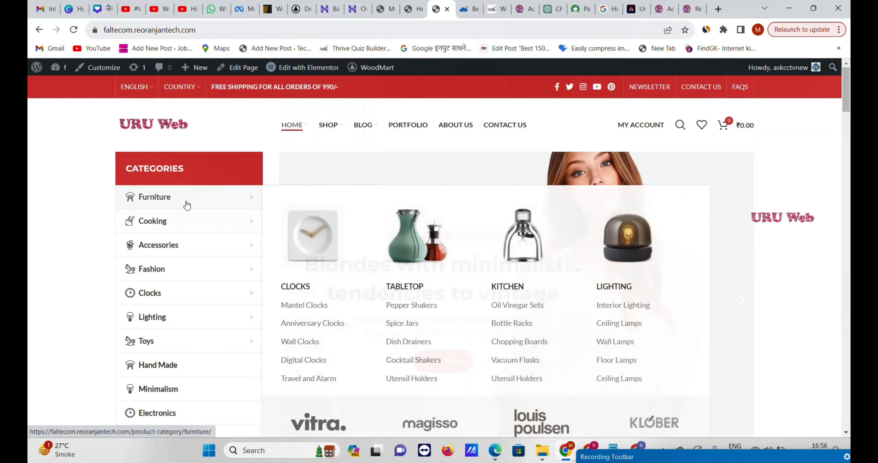
scroll(169, 260, "down", 4)
scroll(168, 282, "down", 2)
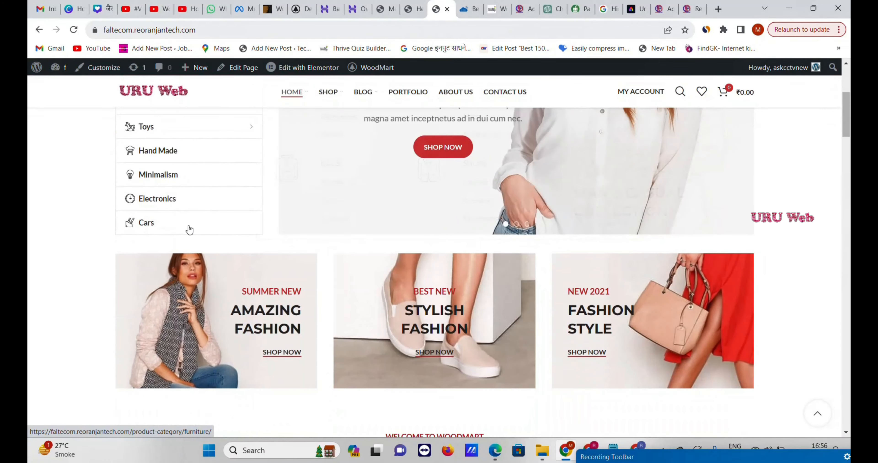
scroll(188, 229, "up", 6)
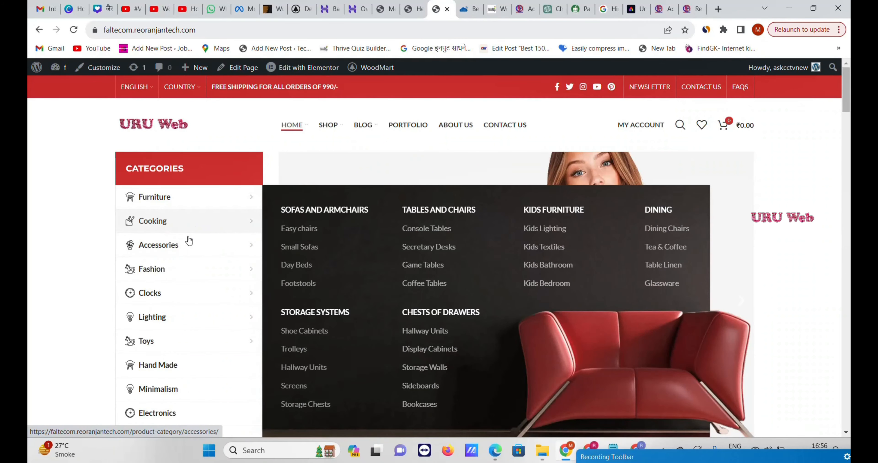
Step: Bring up the WoodMart admin-bar menu's Sliders submenu with Slides, Add new slide, Fashion slider
mouse_move(186, 249)
mouse_move(187, 202)
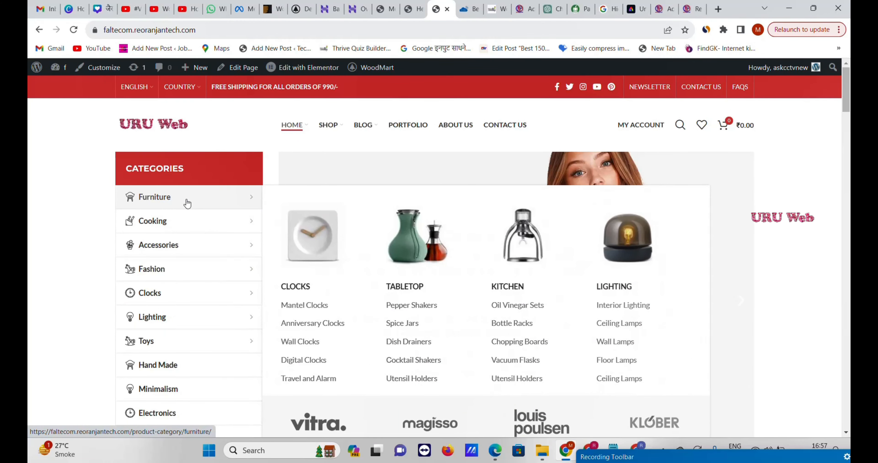
mouse_move(199, 222)
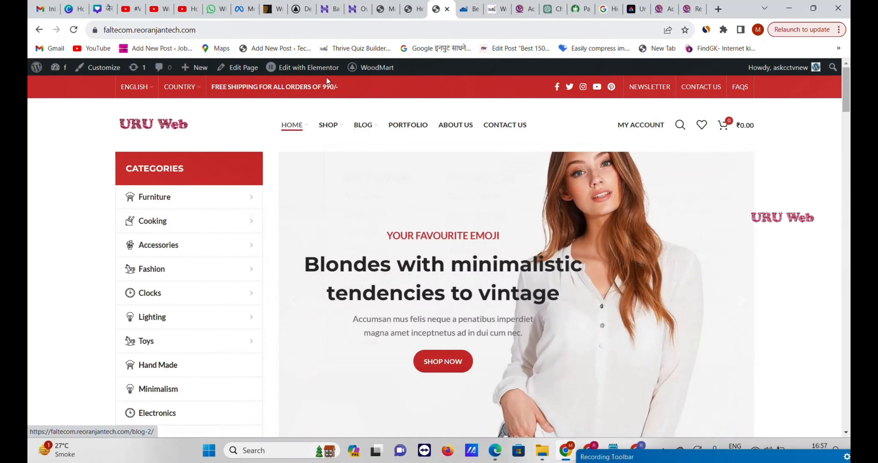
mouse_move(309, 68)
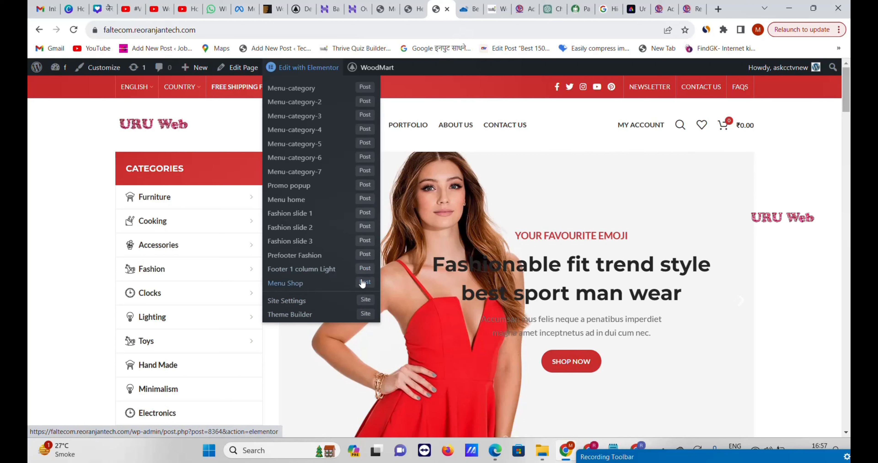
mouse_move(374, 72)
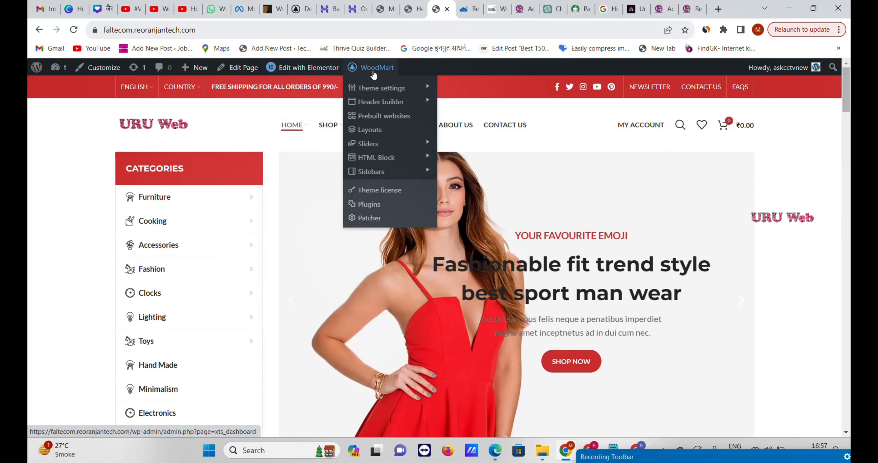
mouse_move(391, 92)
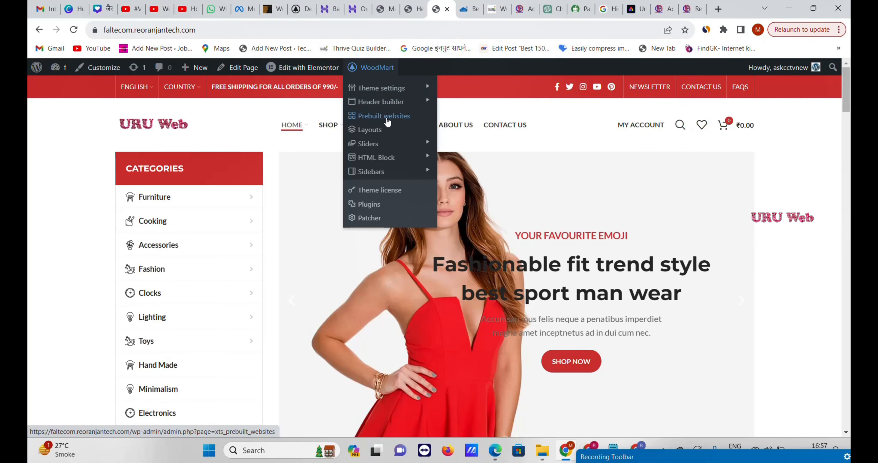
mouse_move(384, 147)
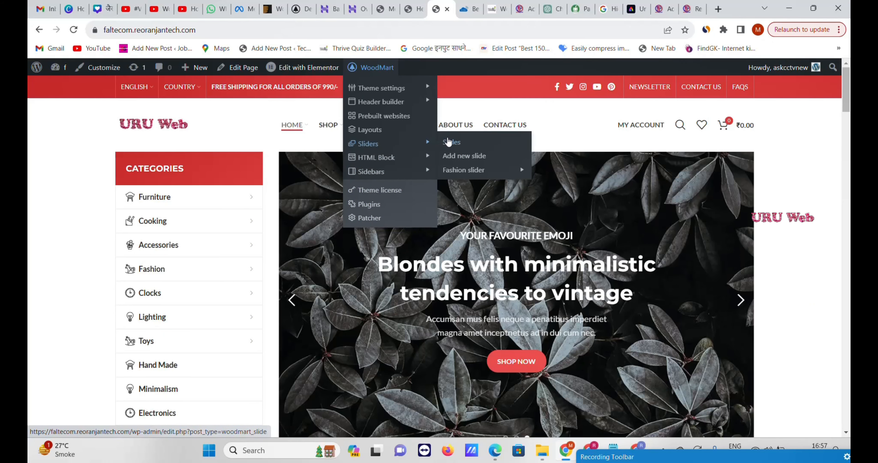
Step: Start a new WoodMart slide and title it 'hhh'
left_click(447, 143)
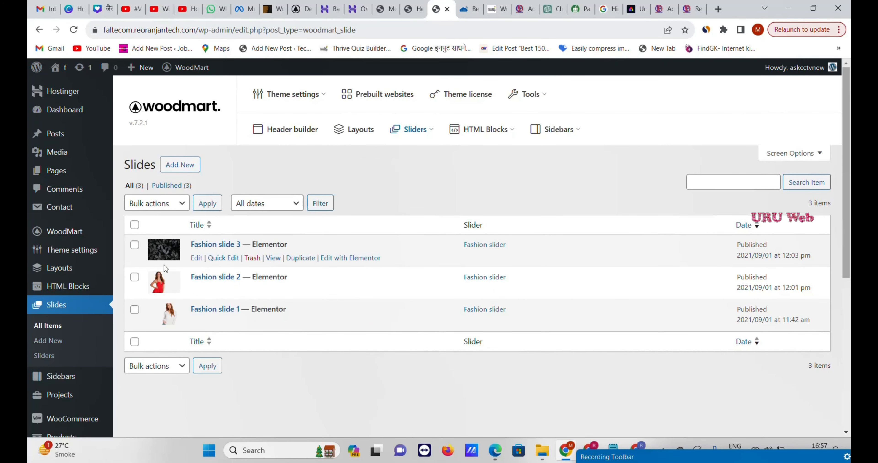
left_click(173, 167)
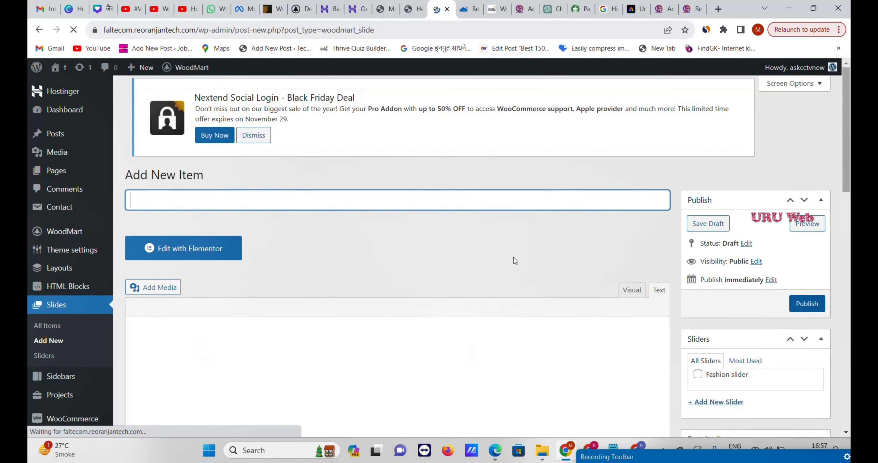
scroll(366, 264, "down", 7)
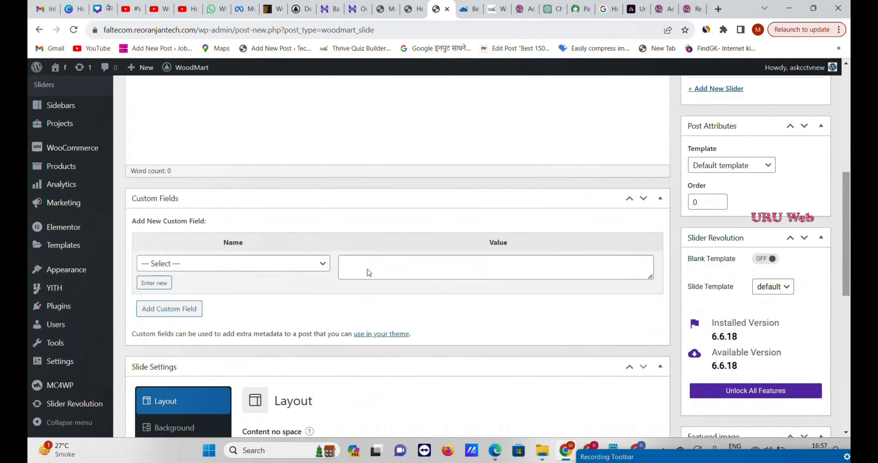
scroll(369, 255, "down", 6)
scroll(369, 255, "up", 13)
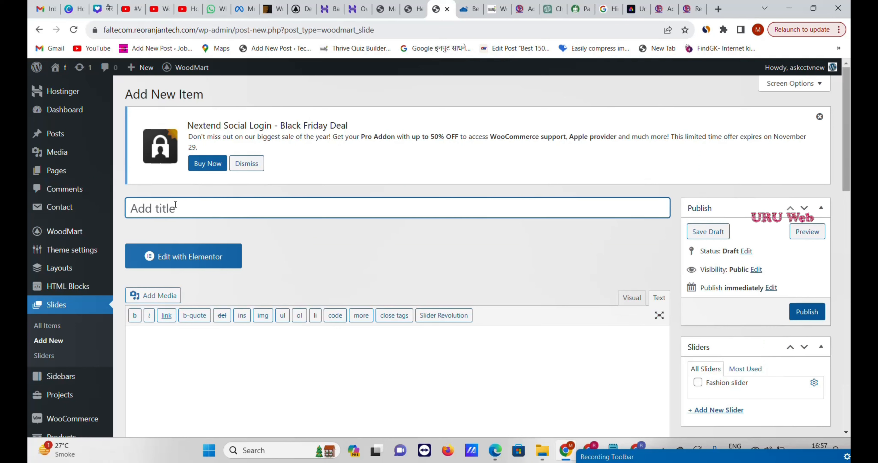
type("hhh")
scroll(252, 255, "down", 8)
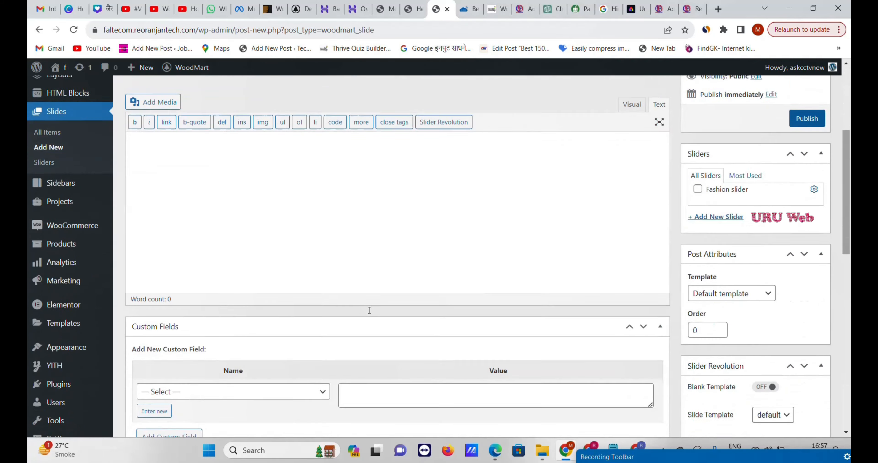
scroll(807, 301, "down", 5)
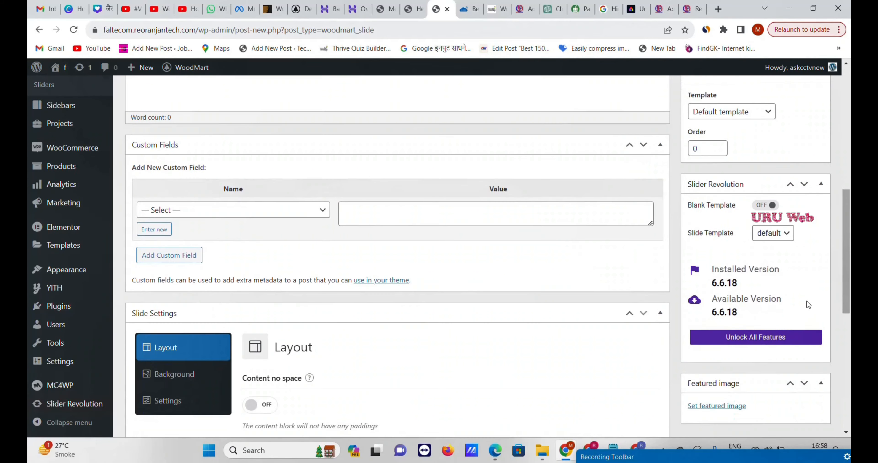
scroll(702, 279, "down", 5)
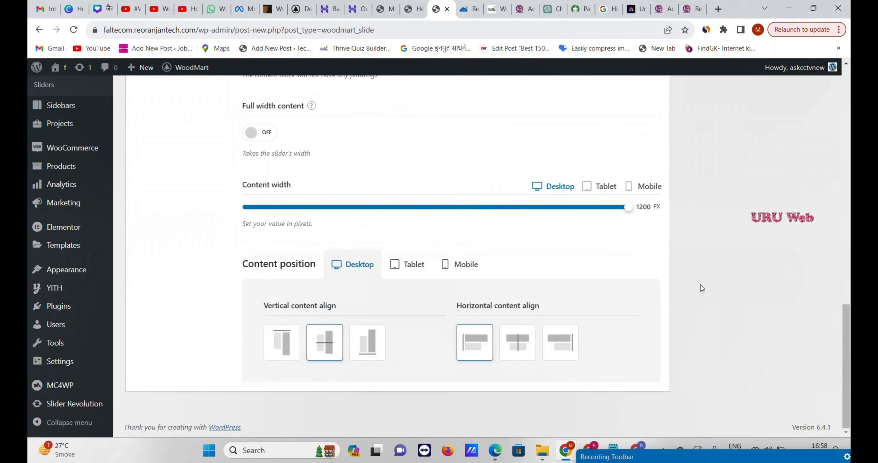
scroll(784, 289, "up", 7)
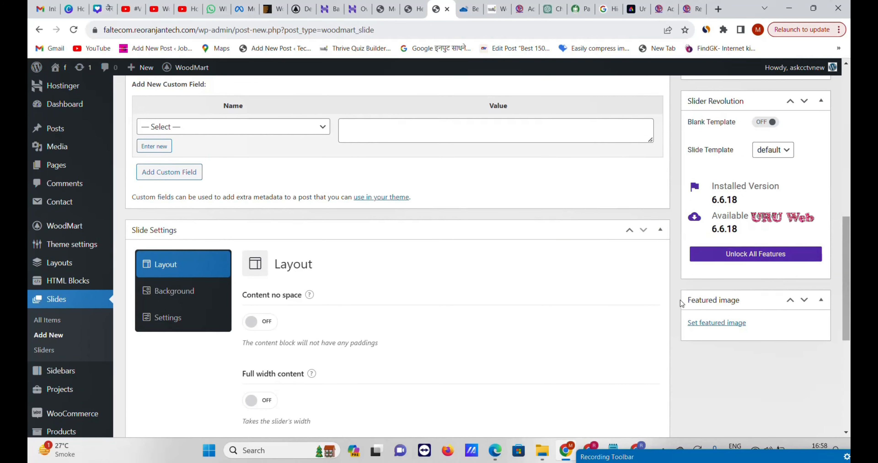
Step: Set the red sneakers photo as the slide's featured image
left_click(710, 328)
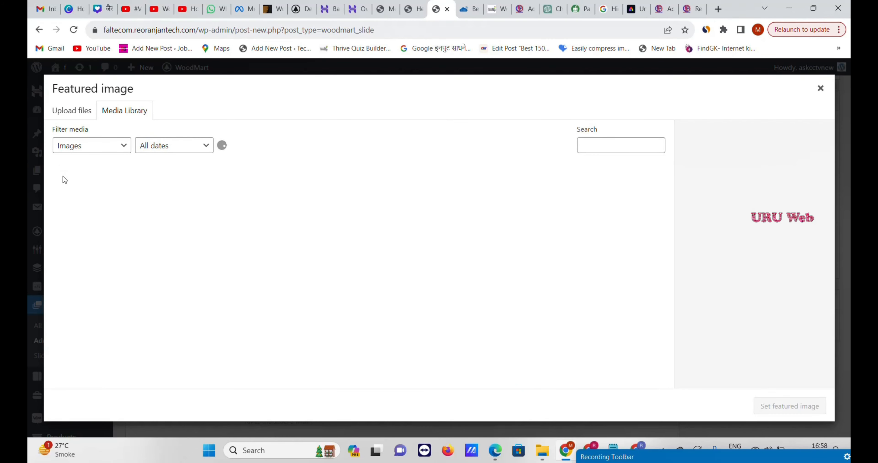
left_click(171, 197)
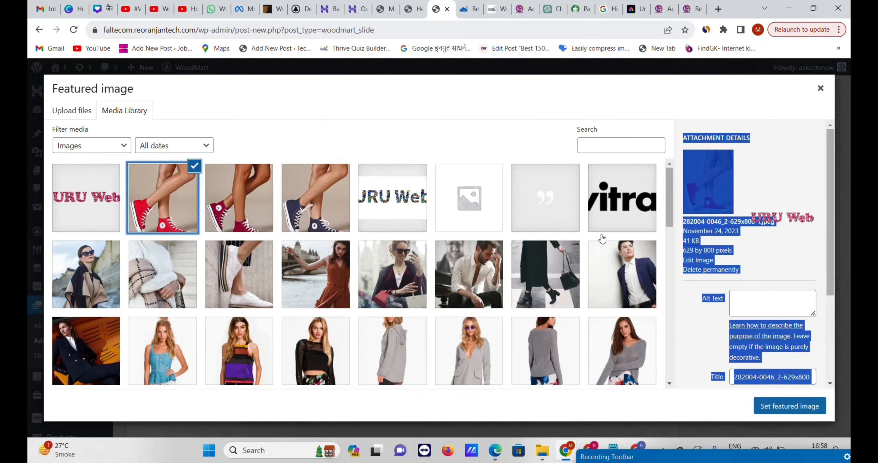
left_click(790, 407)
scroll(446, 317, "up", 6)
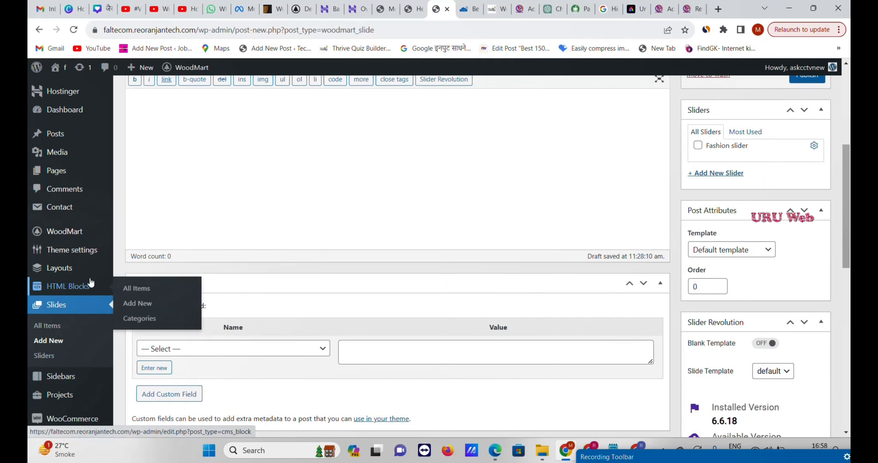
scroll(443, 253, "up", 6)
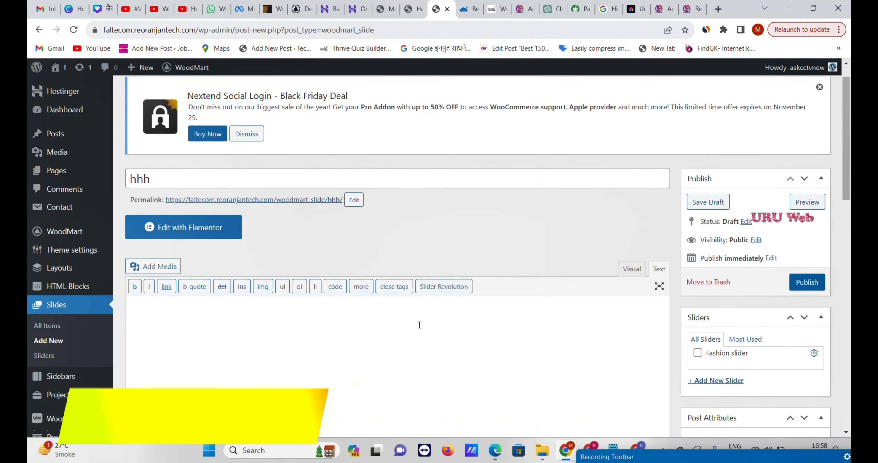
scroll(419, 316, "down", 8)
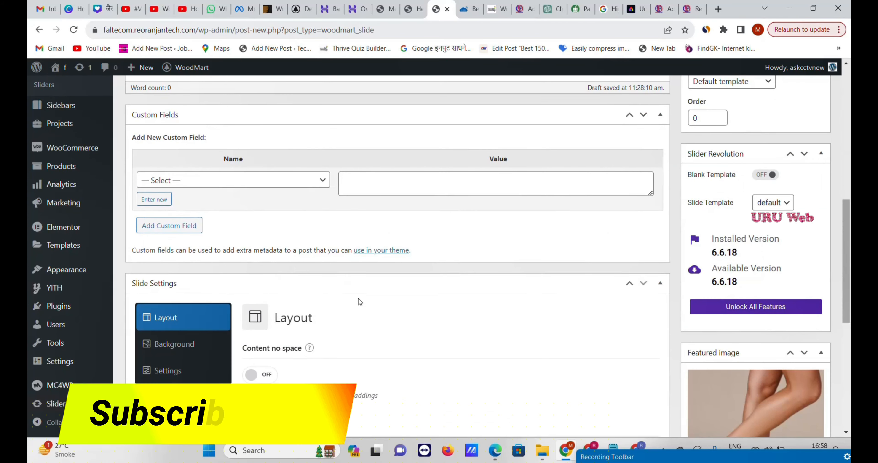
scroll(358, 301, "down", 2)
scroll(828, 178, "up", 12)
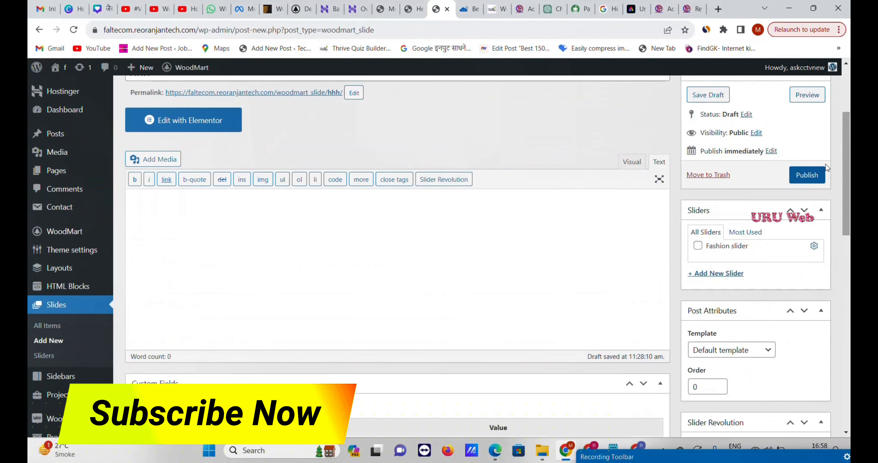
Step: Publish the slide, then return to the slides list and the live storefront
left_click(805, 175)
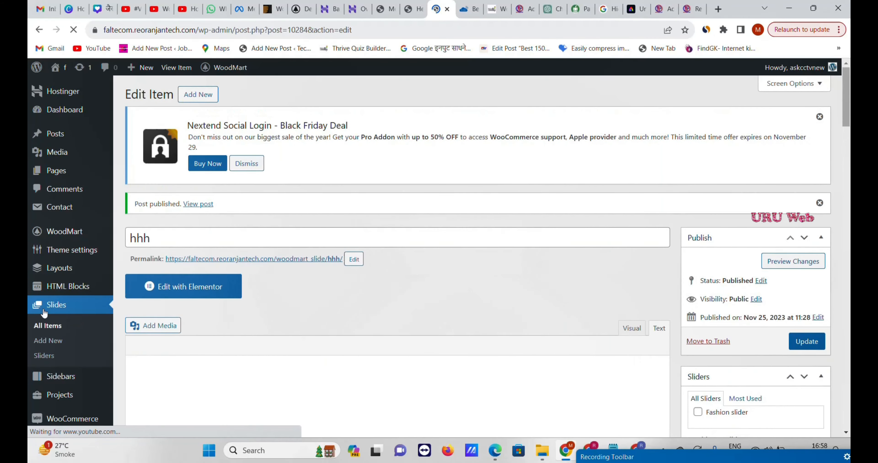
left_click(60, 327)
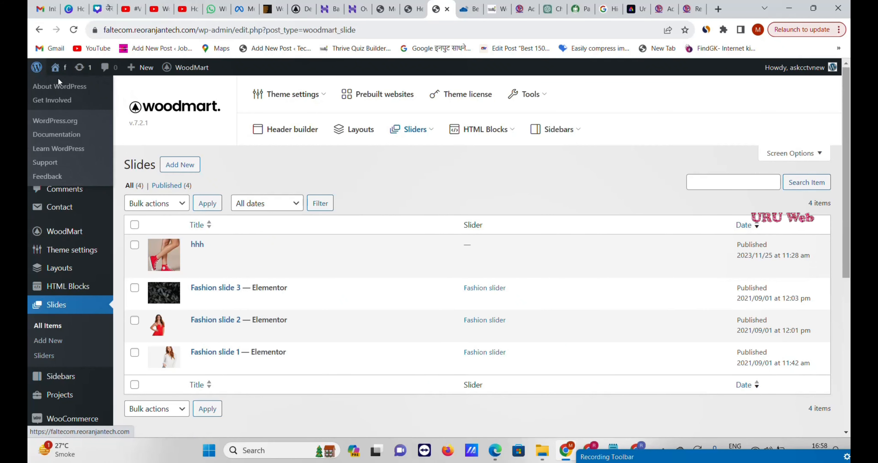
left_click(62, 85)
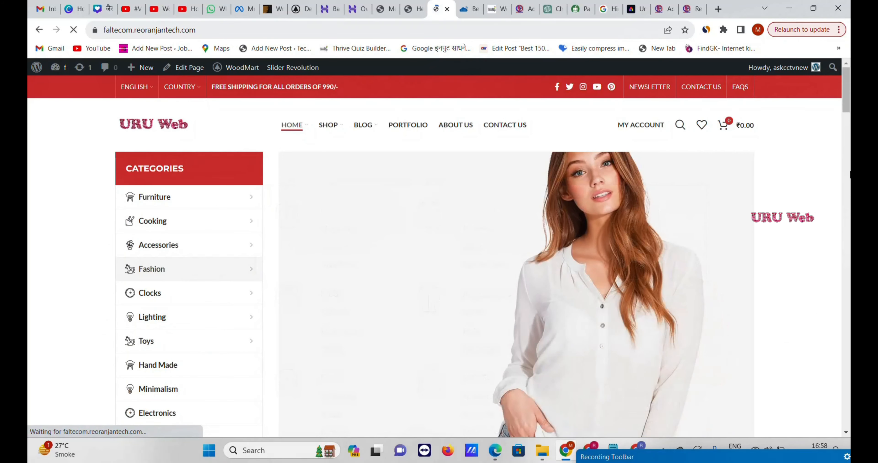
Step: Browse the storefront and advance the hero banner to the next slide
scroll(818, 254, "down", 4)
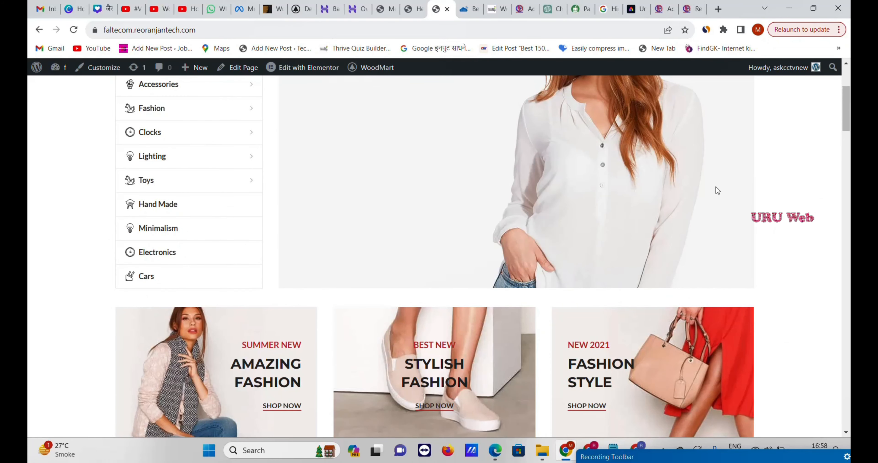
scroll(715, 186, "up", 5)
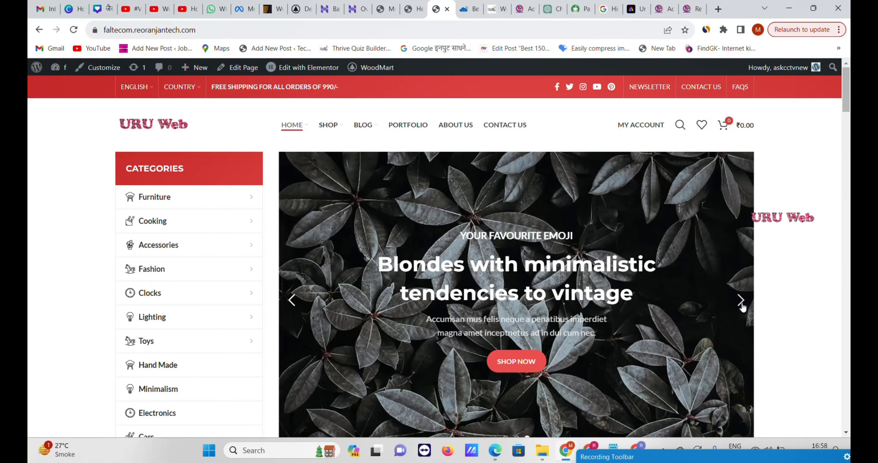
left_click(741, 306)
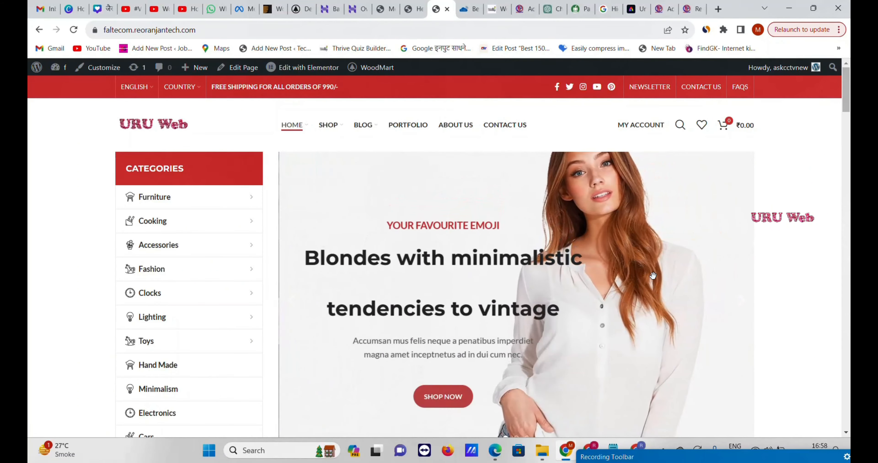
scroll(695, 226, "down", 4)
scroll(746, 283, "down", 2)
scroll(747, 284, "up", 6)
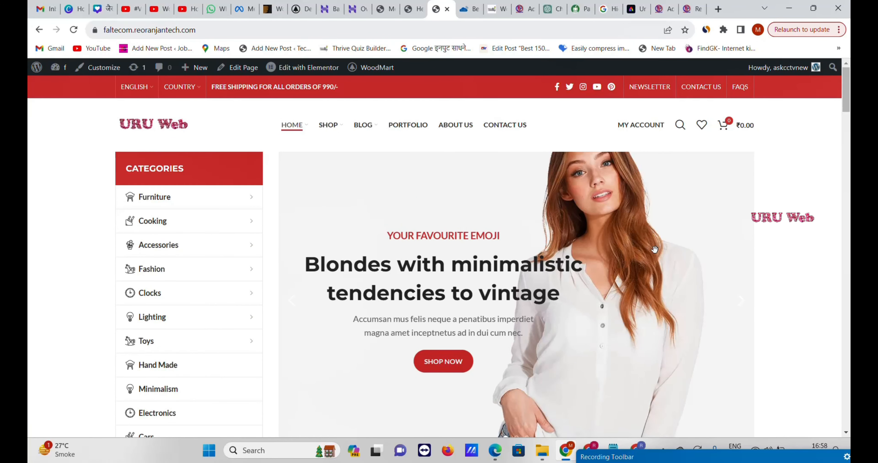
Step: Scroll down the homepage, then open the WoodMart Header builder for Header Fashion
scroll(486, 196, "down", 6)
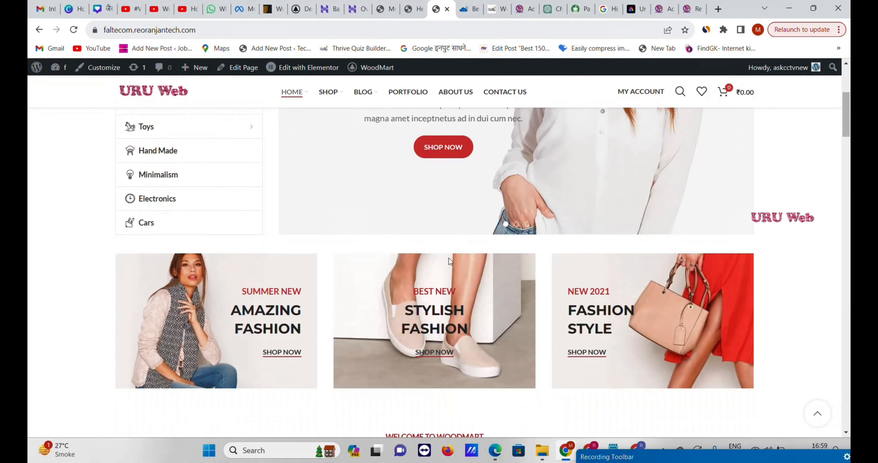
scroll(449, 258, "down", 2)
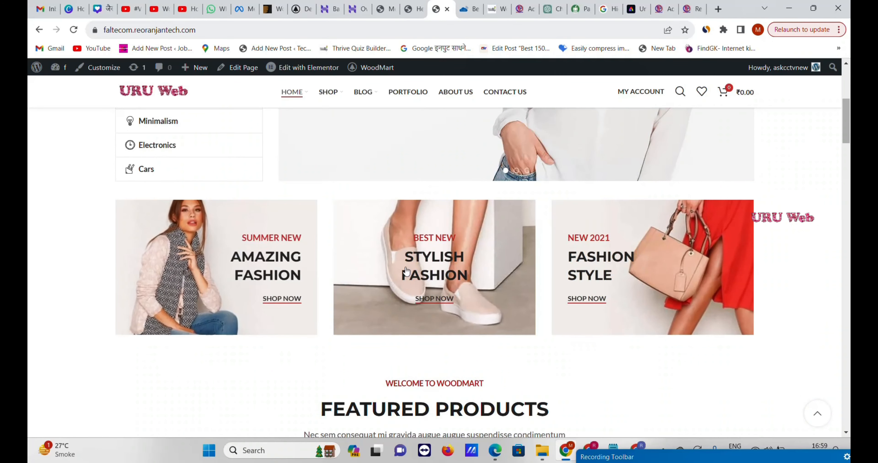
scroll(351, 213, "down", 6)
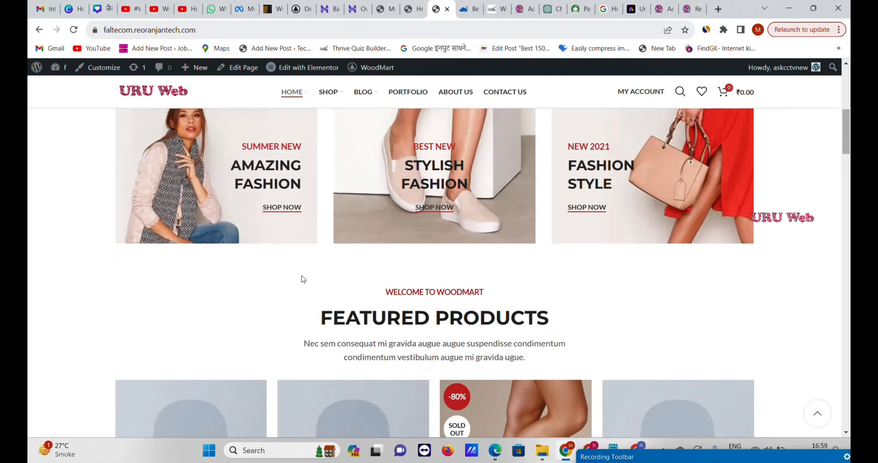
scroll(498, 240, "down", 6)
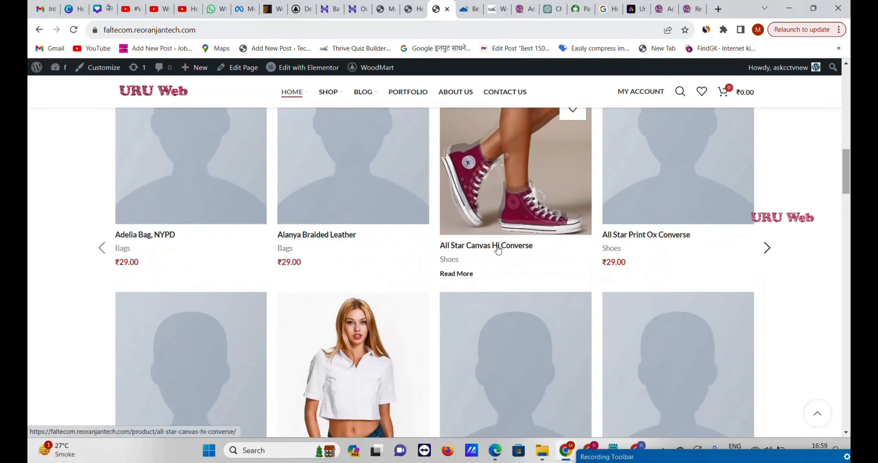
scroll(421, 222, "down", 12)
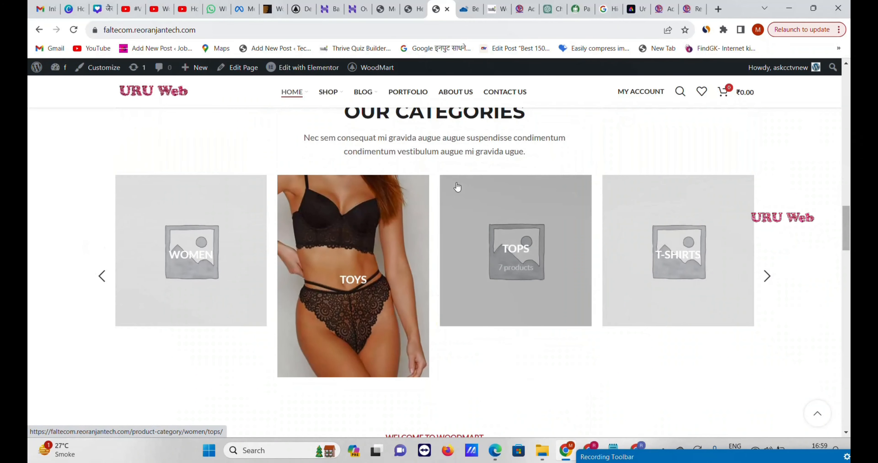
scroll(453, 204, "down", 6)
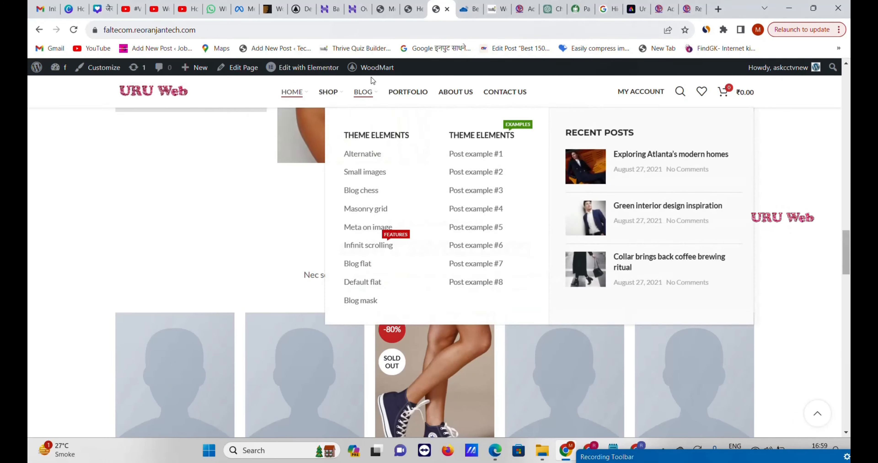
mouse_move(372, 75)
left_click(381, 101)
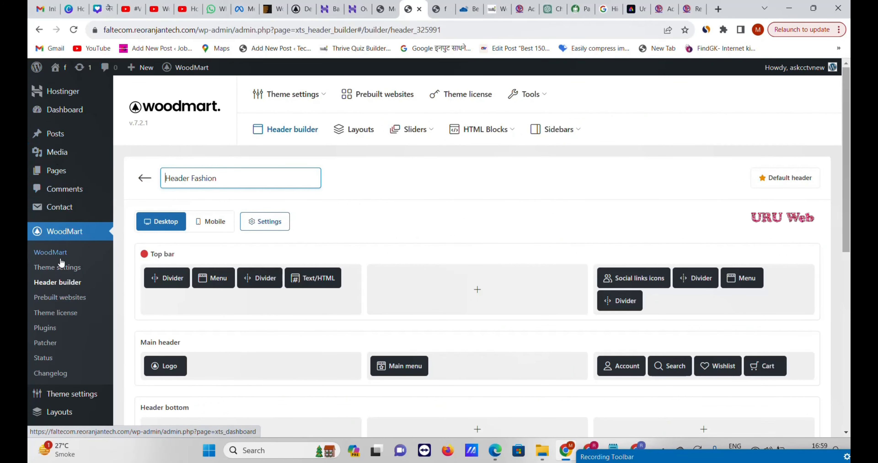
Step: Open WoodMart Theme settings' General Layout, keeping Header Fashion as default and Full width site
left_click(53, 259)
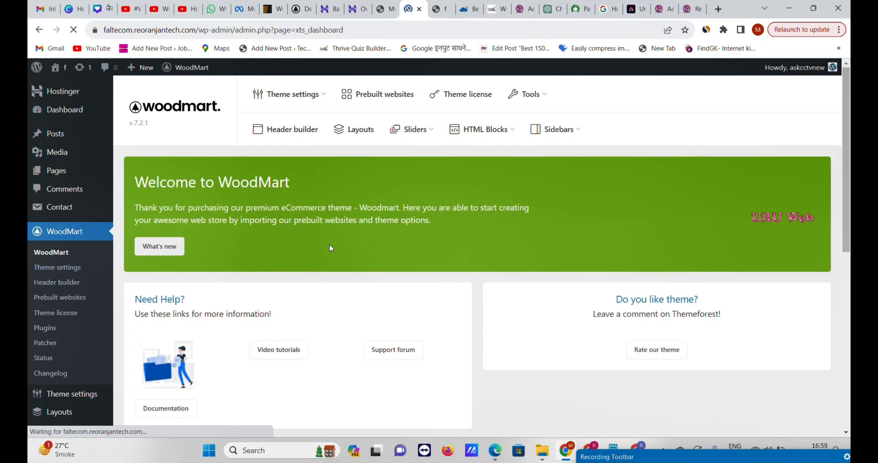
scroll(452, 285, "down", 1)
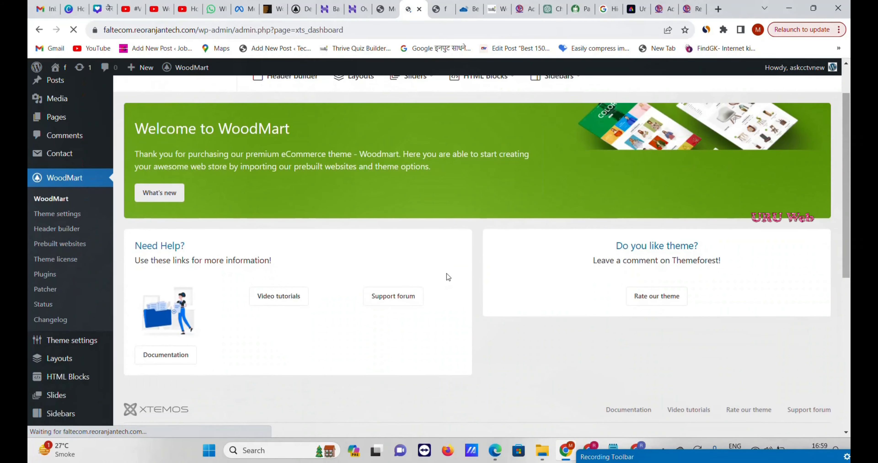
left_click(57, 215)
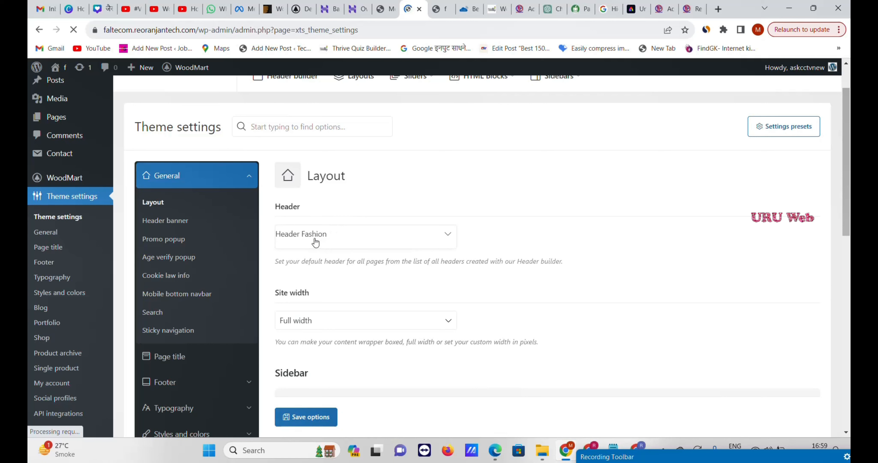
left_click(345, 242)
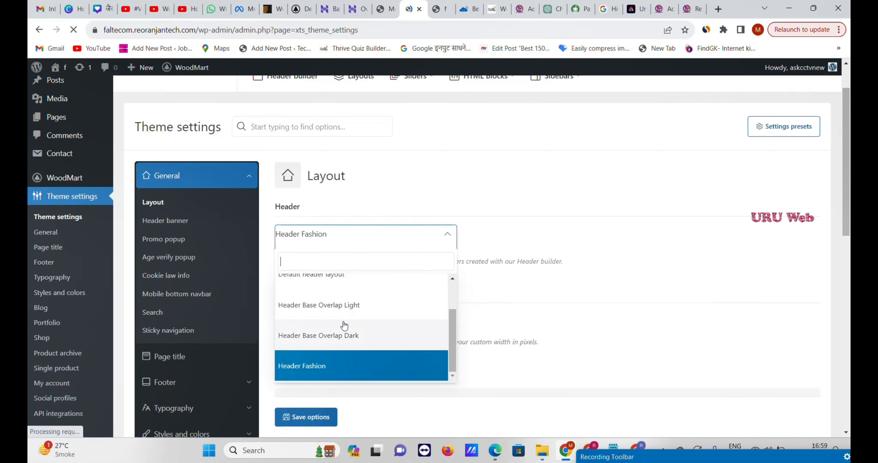
scroll(359, 306, "up", 1)
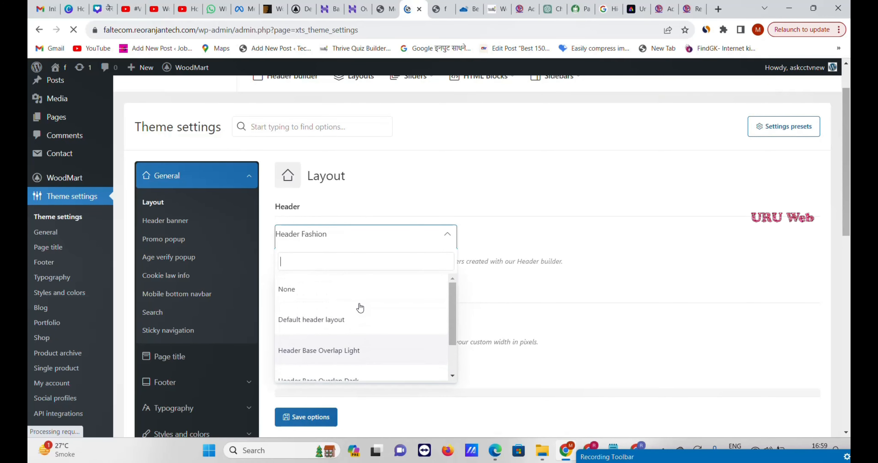
scroll(382, 320, "down", 1)
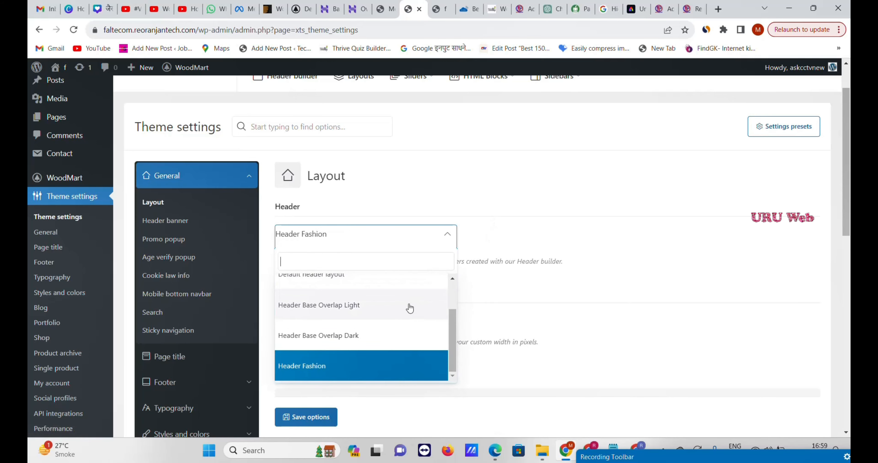
left_click(478, 235)
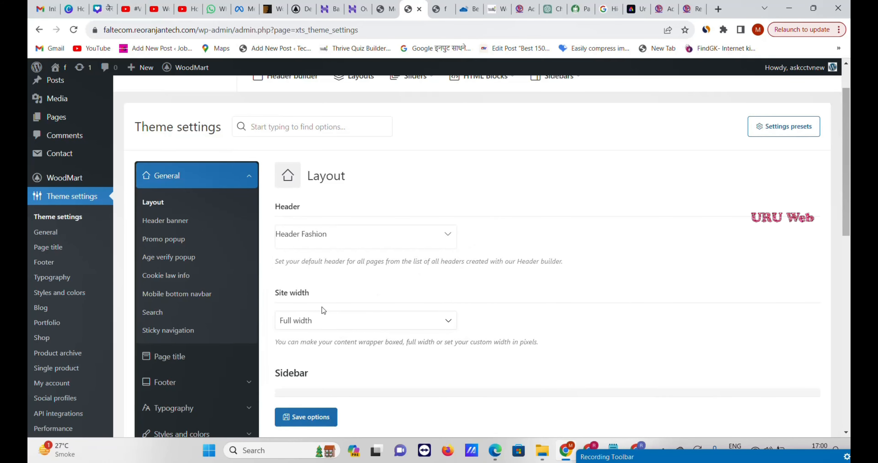
scroll(349, 317, "down", 3)
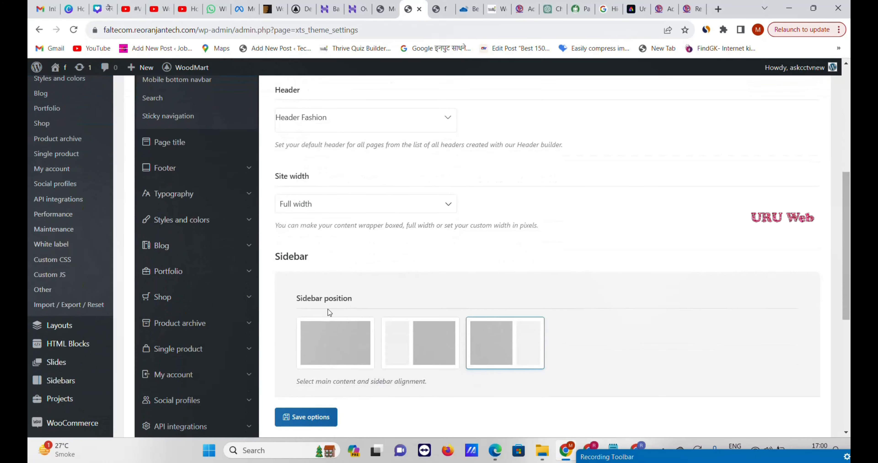
scroll(347, 304, "down", 4)
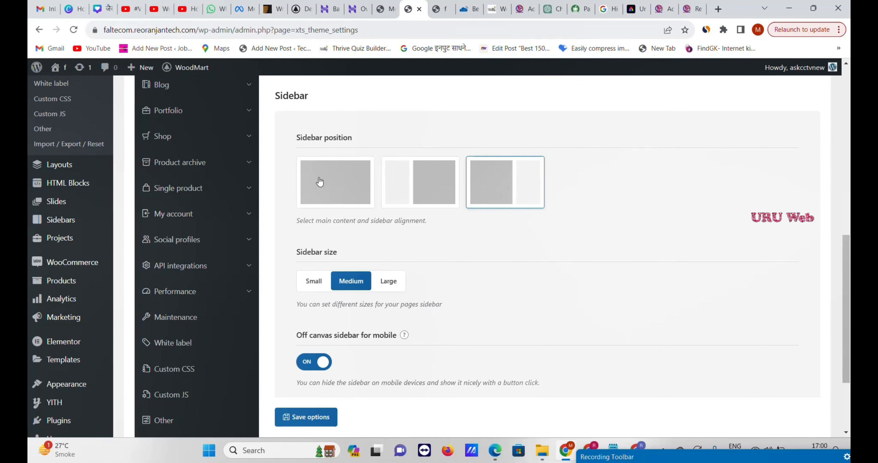
scroll(325, 264, "down", 3)
scroll(324, 272, "up", 10)
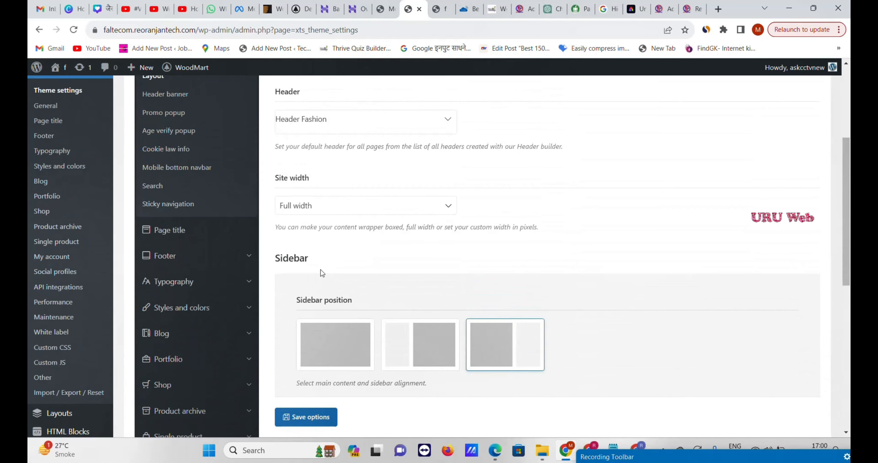
Step: Open the WoodMart Header banner settings, leaving the banner switched off
left_click(178, 213)
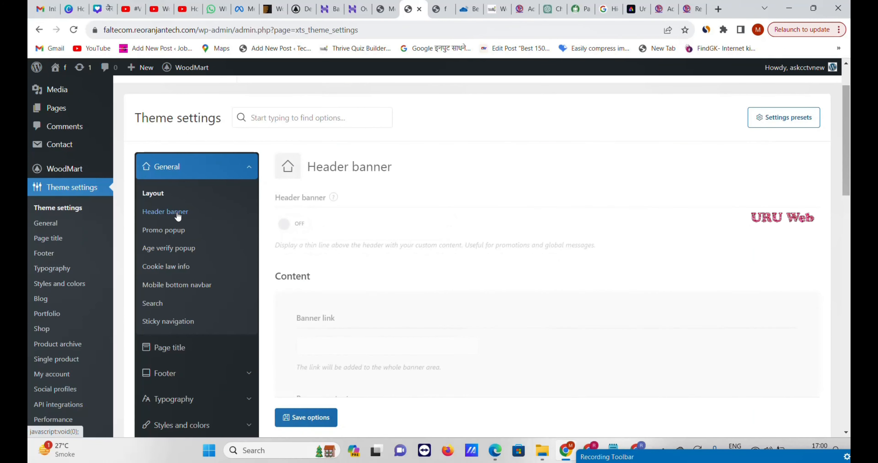
scroll(375, 195, "down", 2)
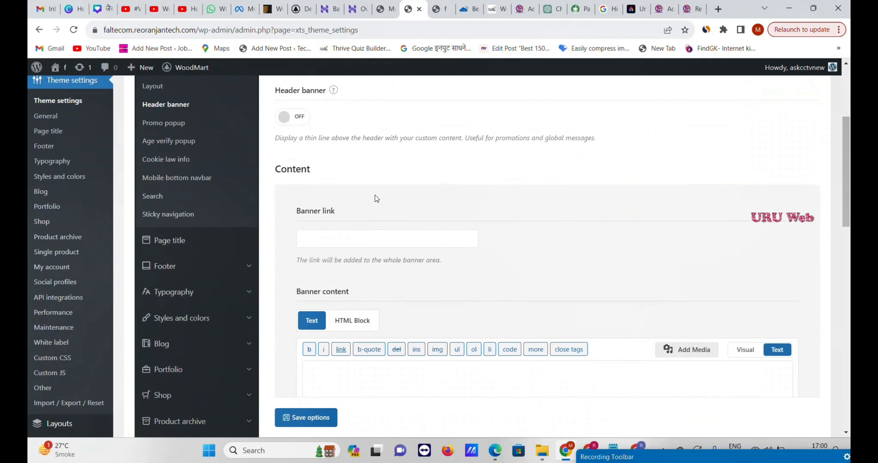
scroll(349, 210, "down", 3)
scroll(347, 240, "down", 4)
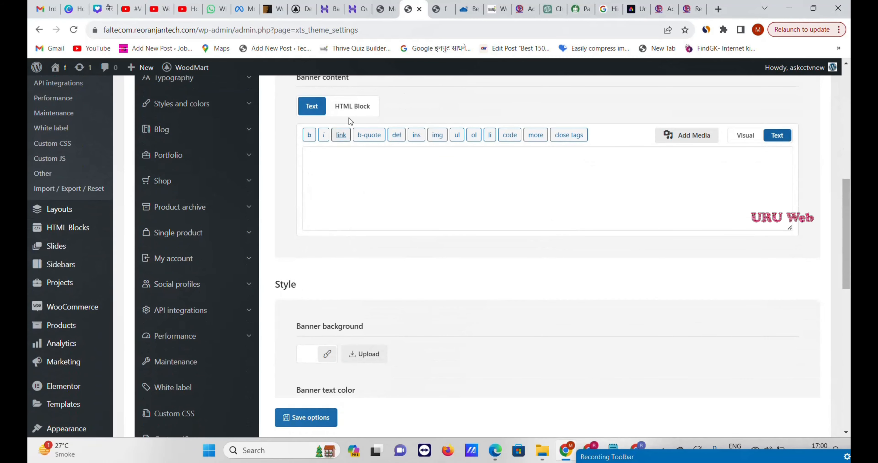
scroll(341, 143, "up", 4)
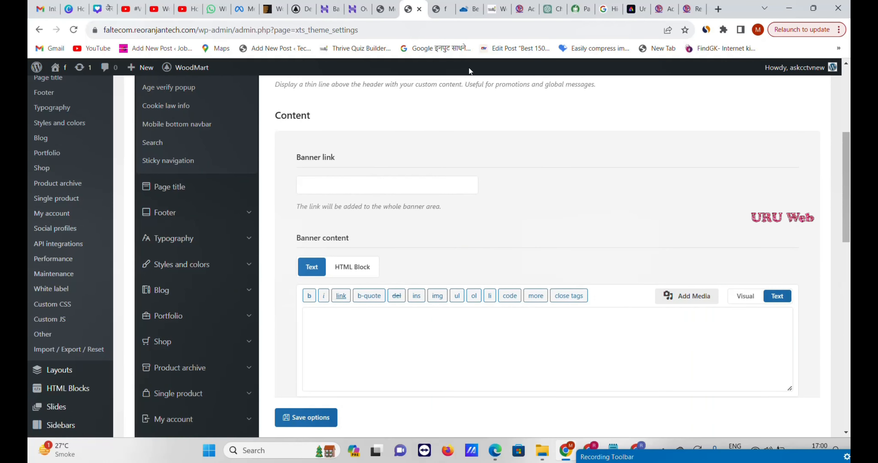
Step: Check the live homepage's top bar, then return to review the banner options
left_click(441, 9)
scroll(443, 148, "up", 8)
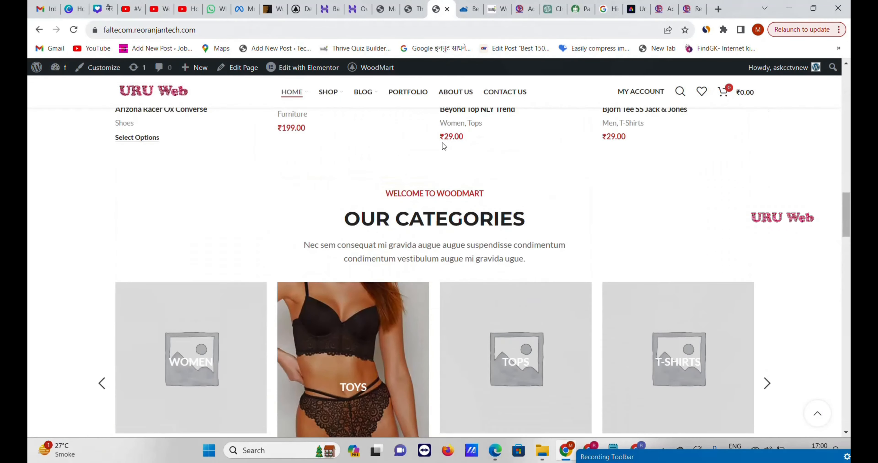
scroll(443, 147, "up", 6)
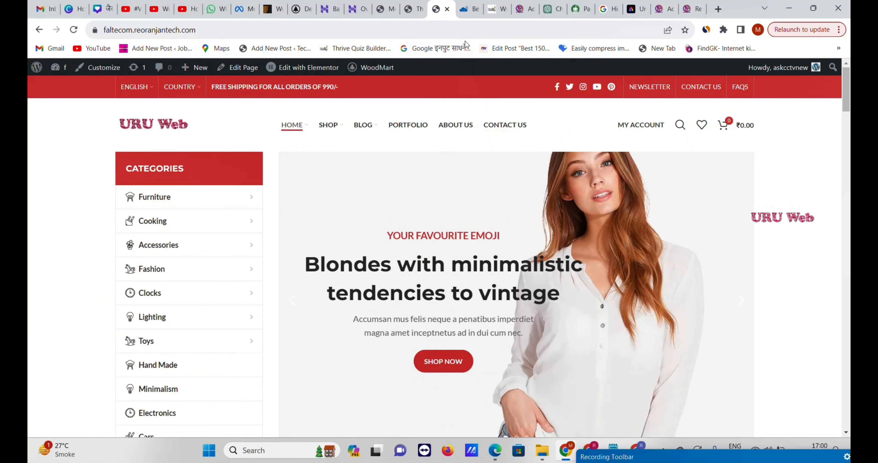
left_click(413, 9)
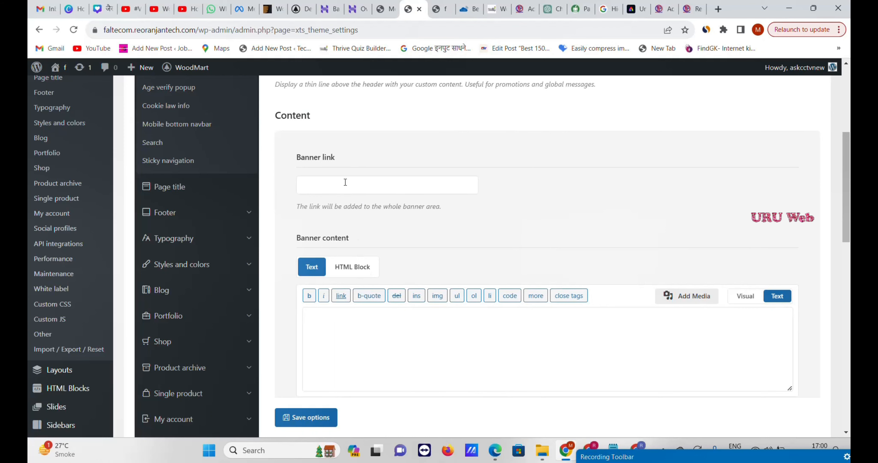
scroll(584, 323, "down", 8)
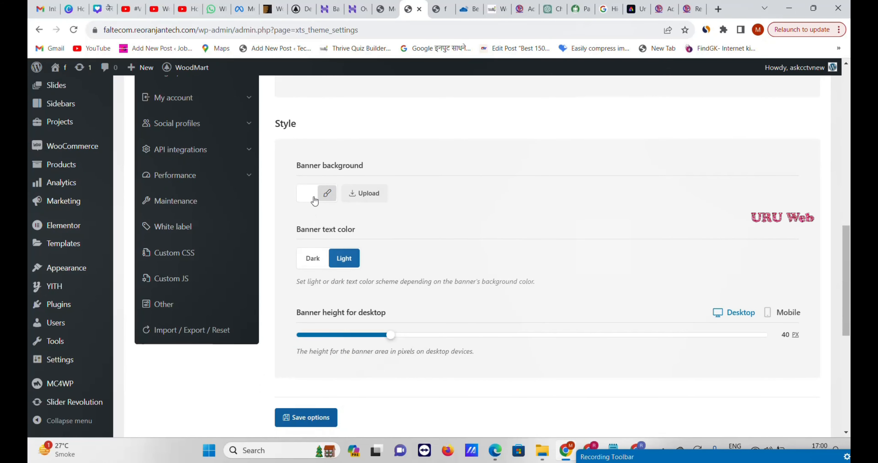
scroll(374, 310, "down", 8)
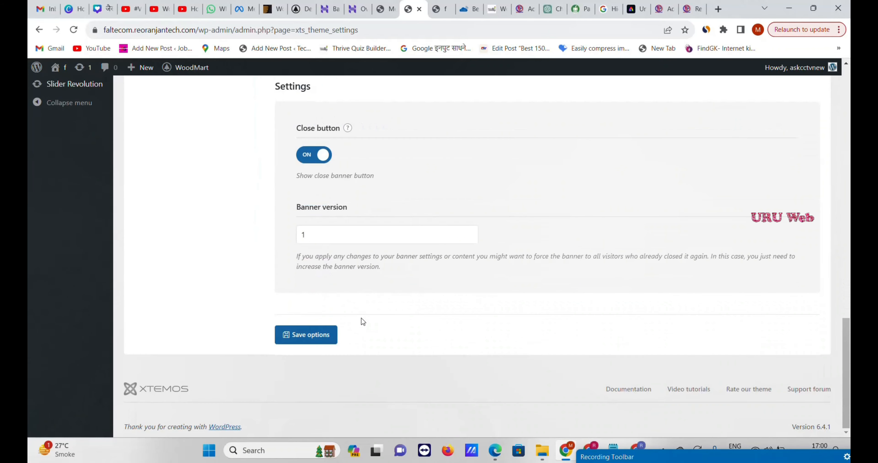
scroll(369, 292, "up", 15)
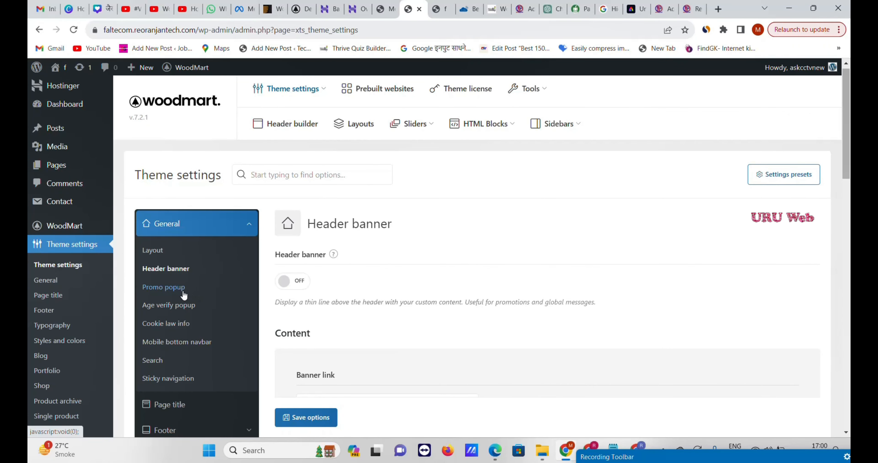
Step: Open Promo popup and review it: enabled, HTML block 724 content, and background options
left_click(163, 287)
scroll(440, 292, "down", 5)
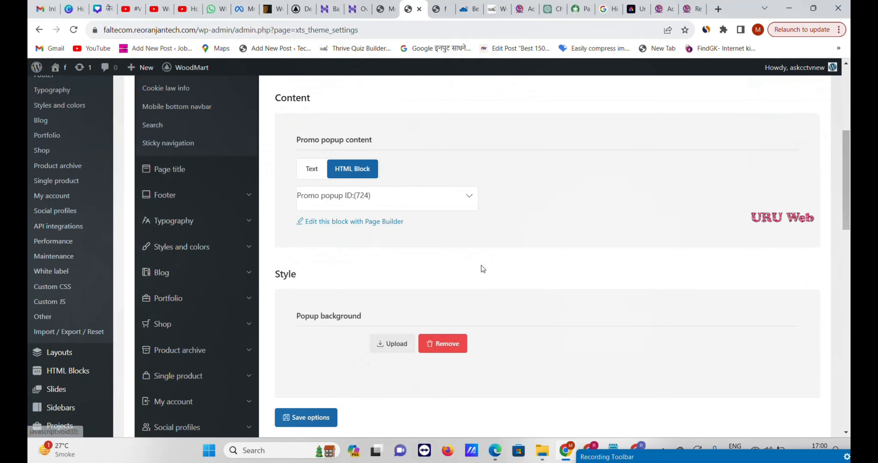
scroll(478, 264, "down", 3)
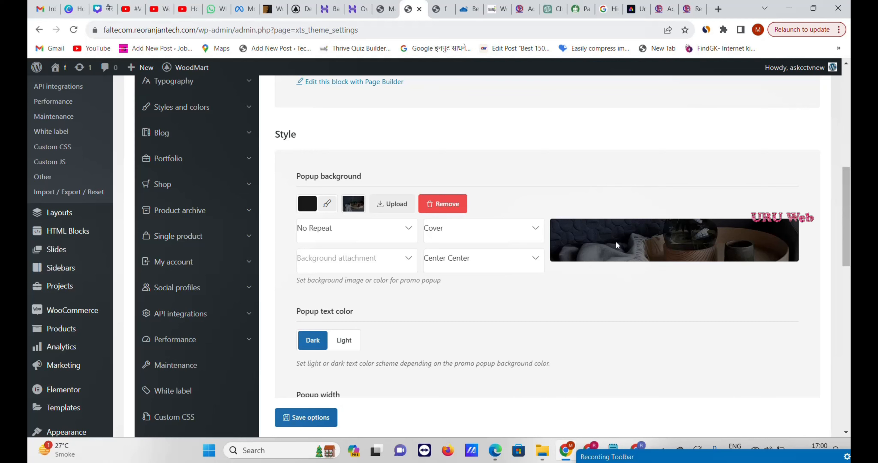
scroll(603, 251, "up", 7)
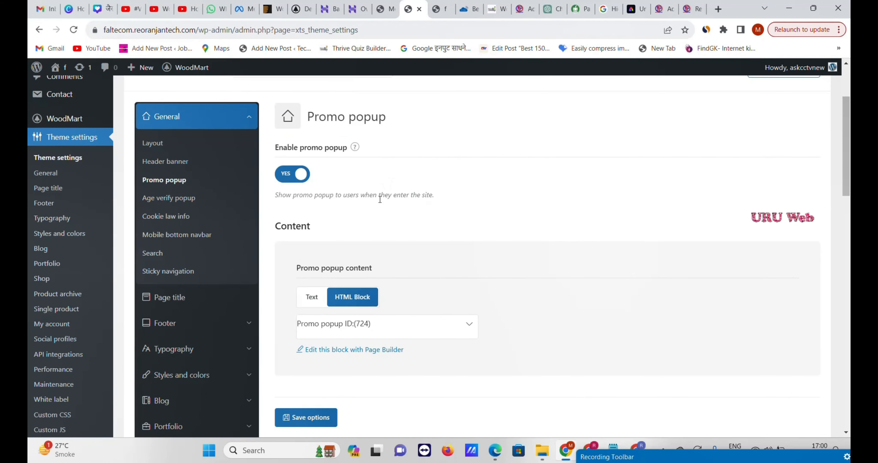
scroll(562, 249, "down", 4)
scroll(207, 215, "up", 4)
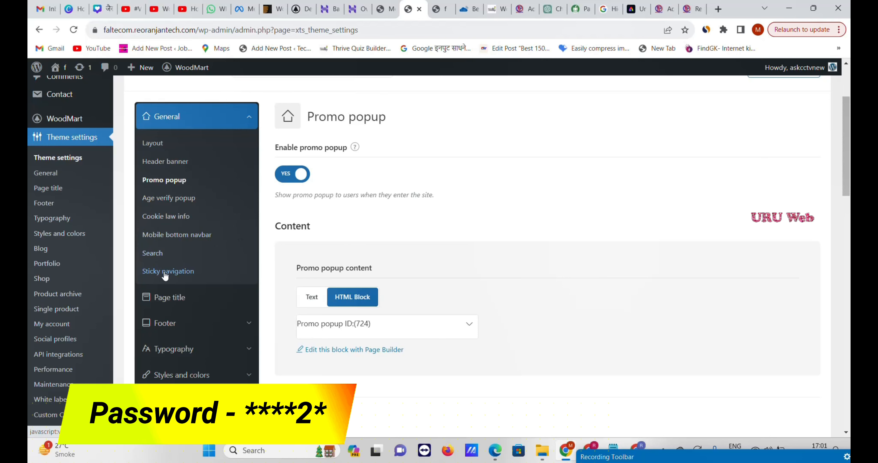
left_click(183, 280)
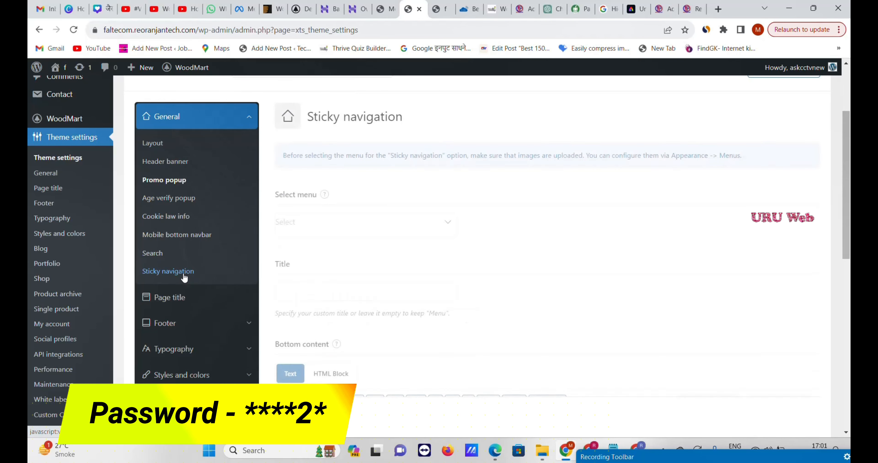
scroll(389, 268, "down", 5)
scroll(389, 267, "down", 3)
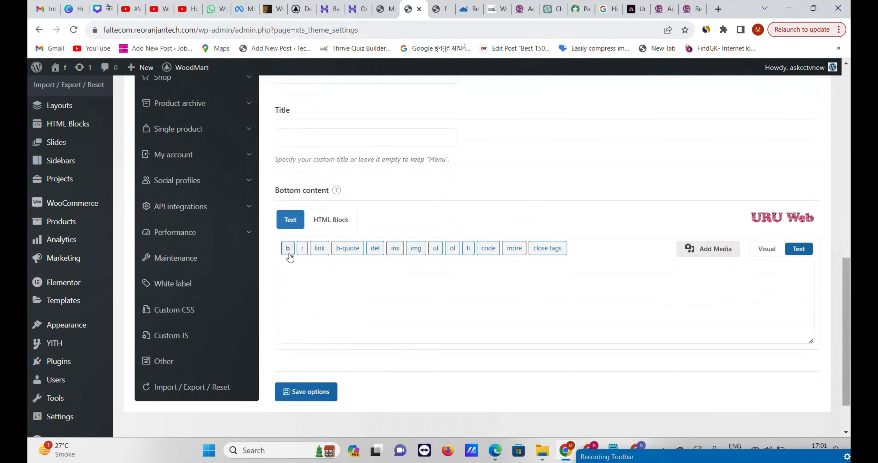
scroll(196, 239, "up", 4)
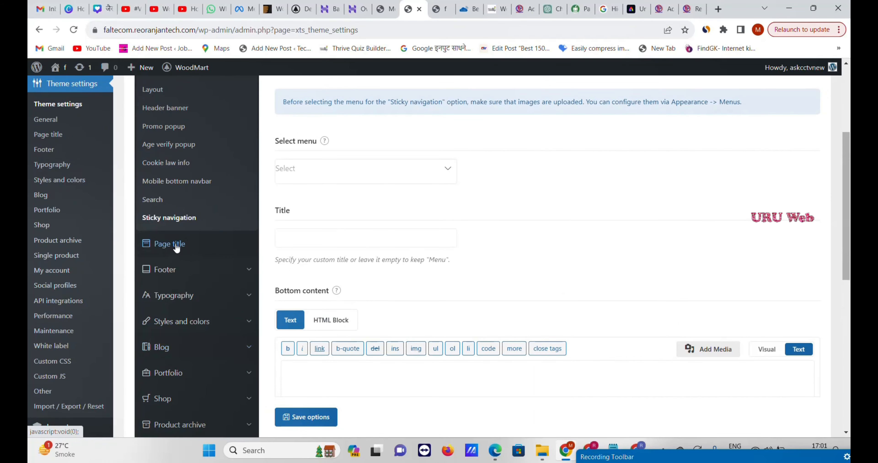
left_click(177, 249)
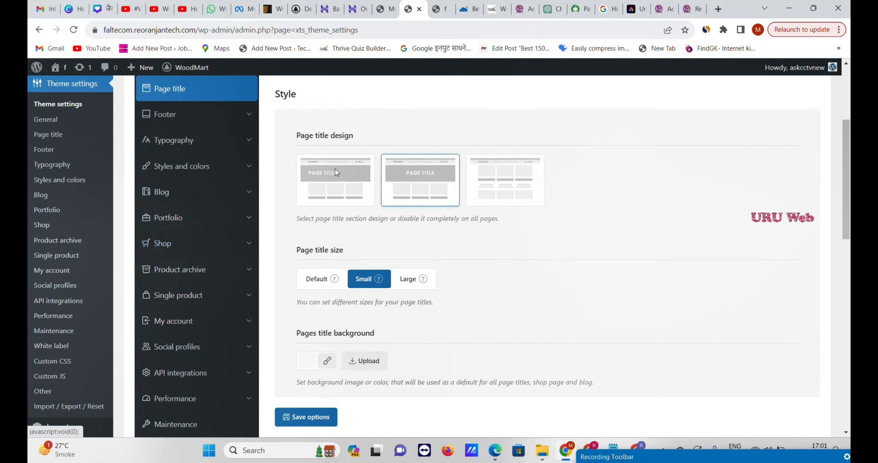
scroll(375, 239, "down", 5)
scroll(318, 257, "up", 8)
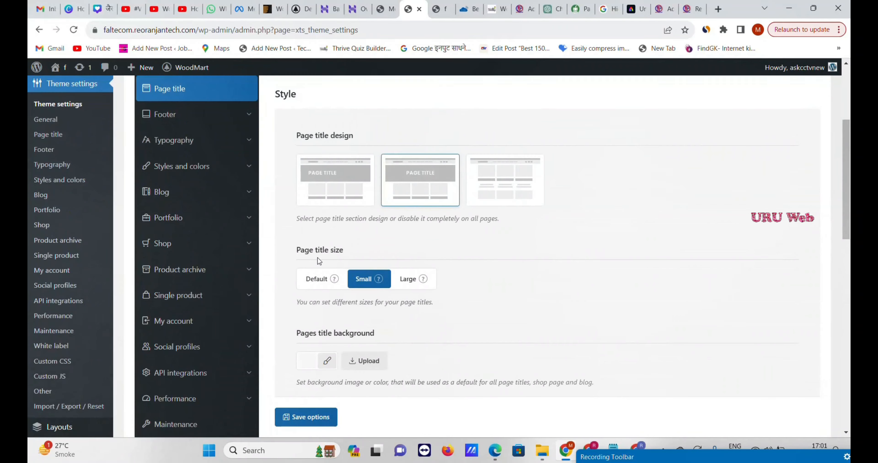
left_click(239, 221)
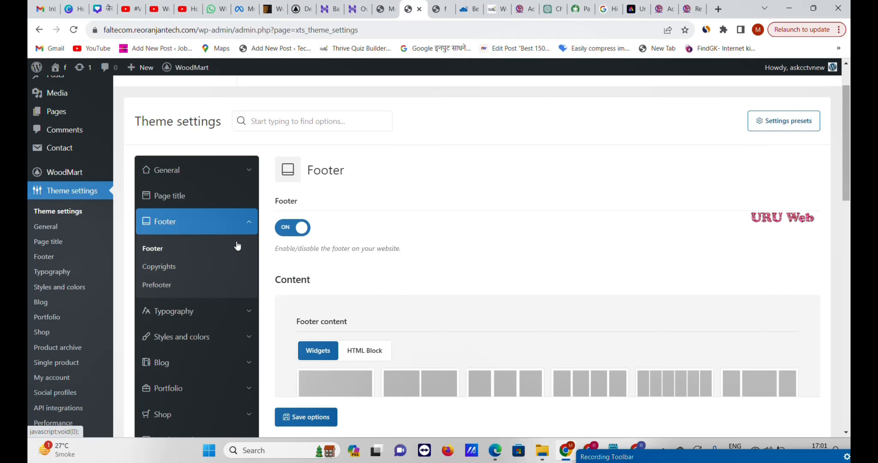
scroll(392, 231, "down", 4)
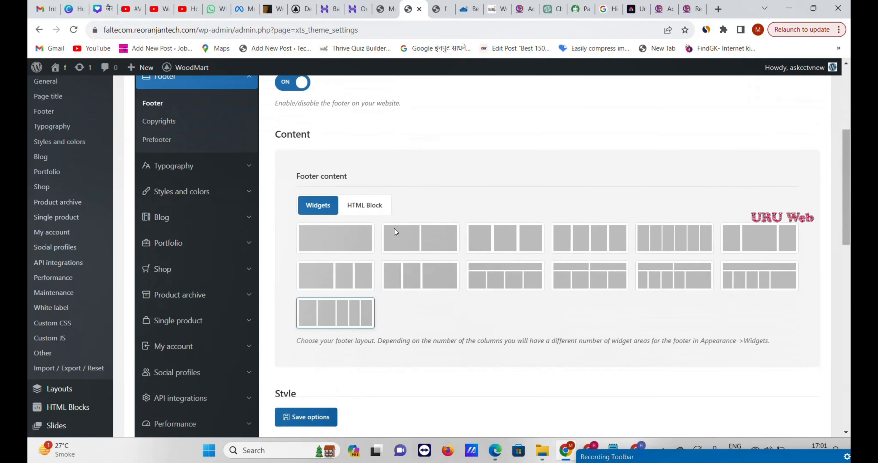
scroll(399, 231, "up", 4)
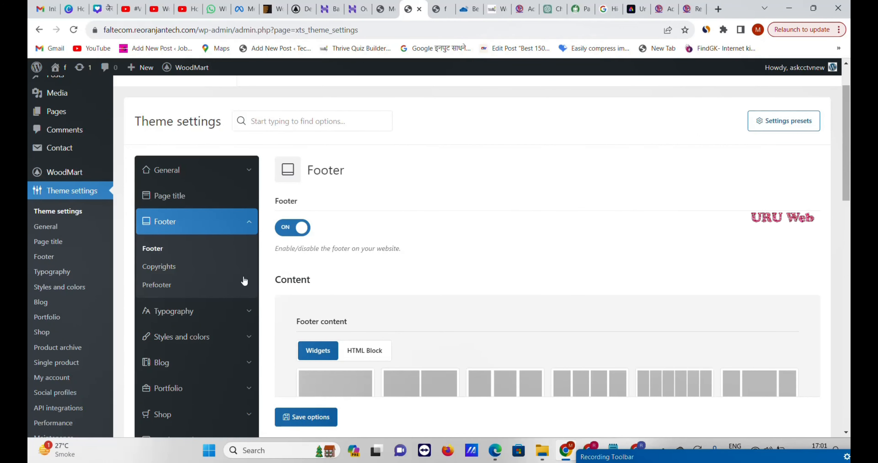
scroll(420, 275, "down", 8)
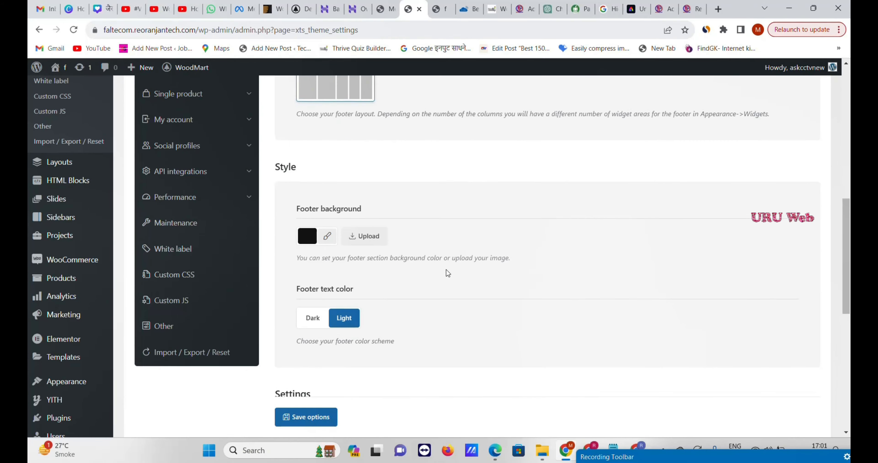
scroll(446, 269, "up", 6)
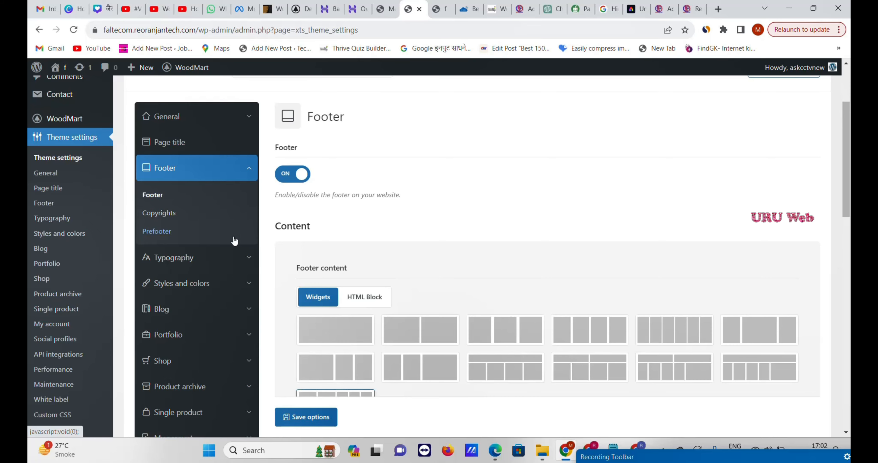
scroll(378, 225, "down", 4)
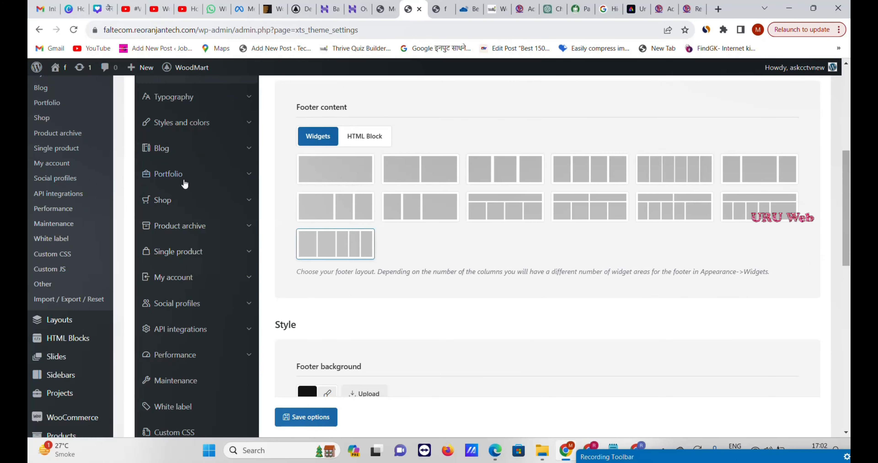
scroll(184, 184, "up", 4)
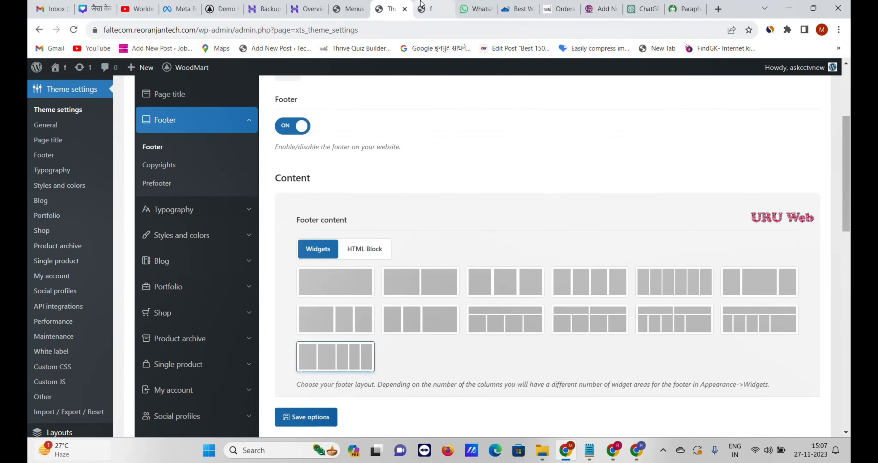
Step: Compare the storefront footer's WoodMart credit with the Footer > Copyrights settings
left_click(430, 9)
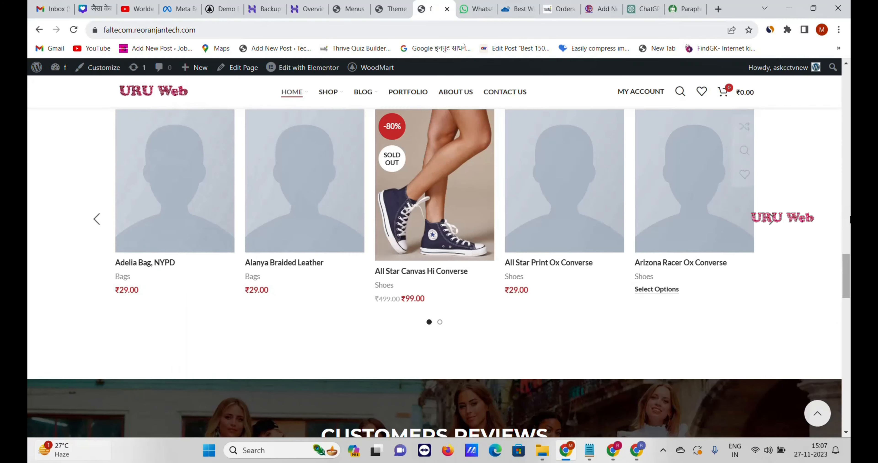
scroll(440, 272, "down", 10)
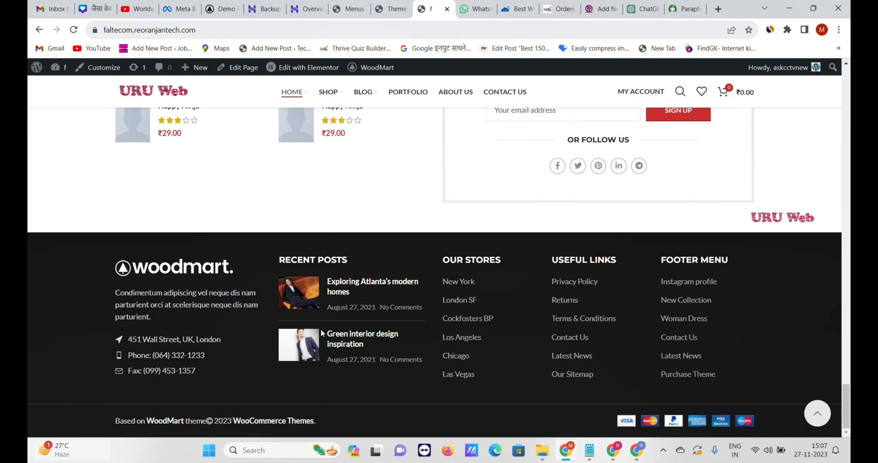
left_click(392, 8)
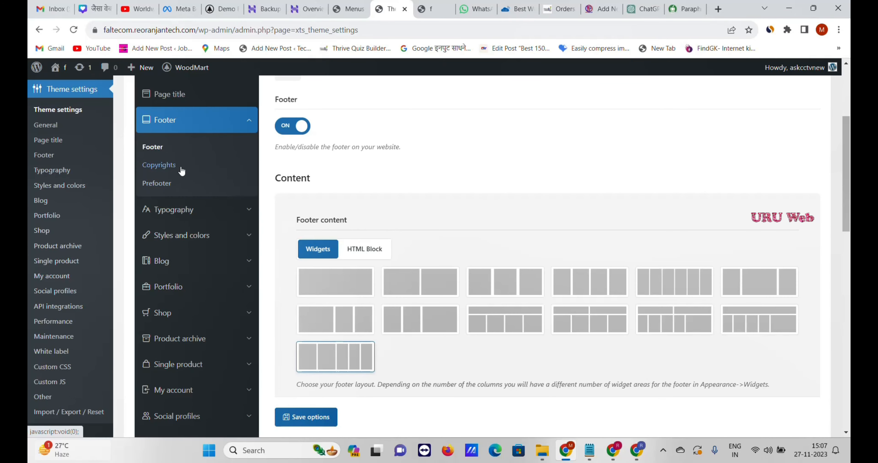
left_click(181, 167)
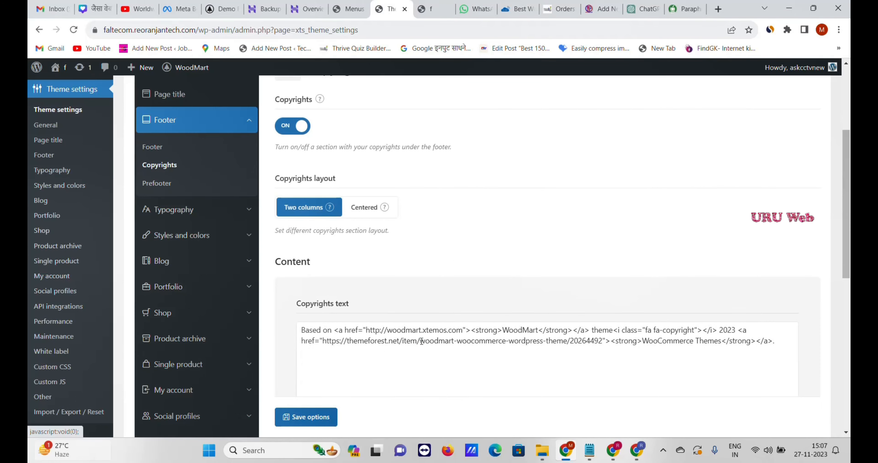
left_click(430, 9)
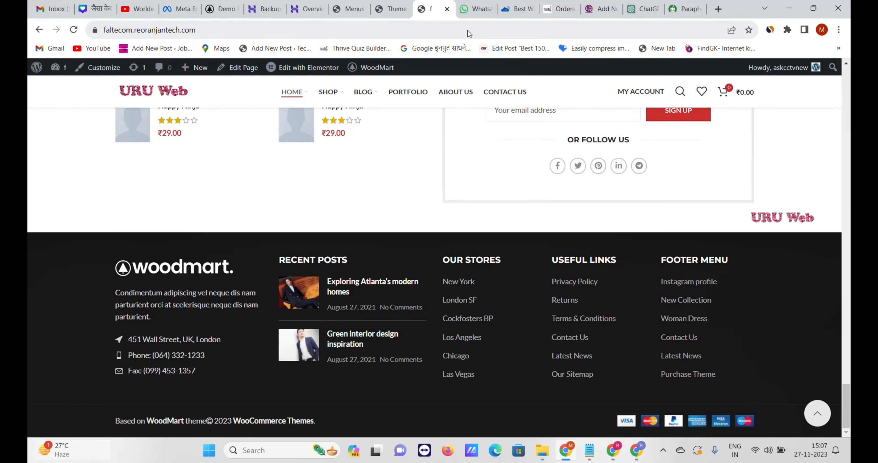
left_click(395, 9)
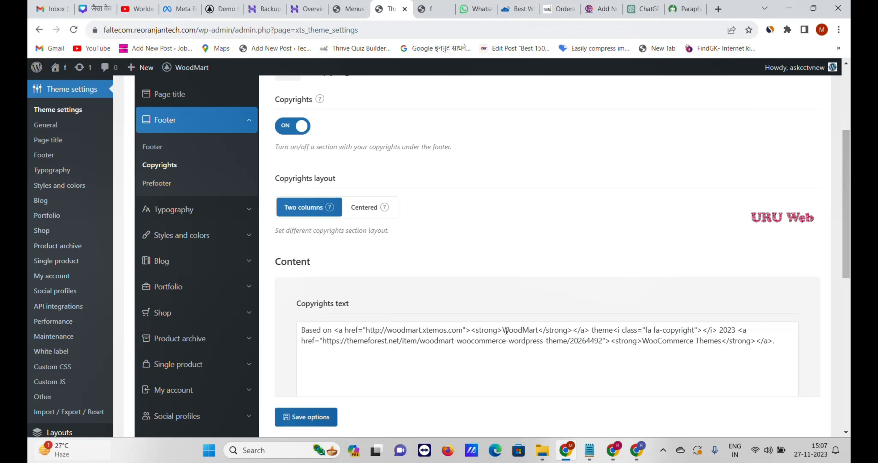
Step: Replace WoodMart with URU WEB in the copyright text, save, and reload the storefront
left_click_drag(506, 331, 540, 331)
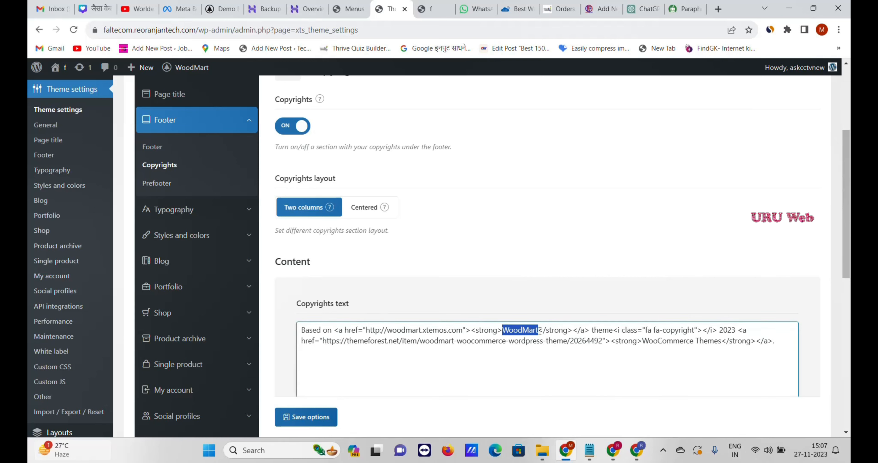
type("URU WEB")
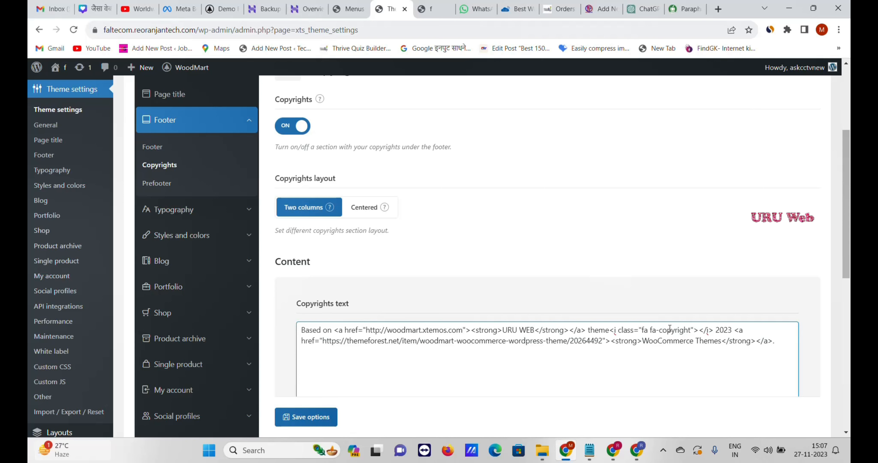
left_click(327, 414)
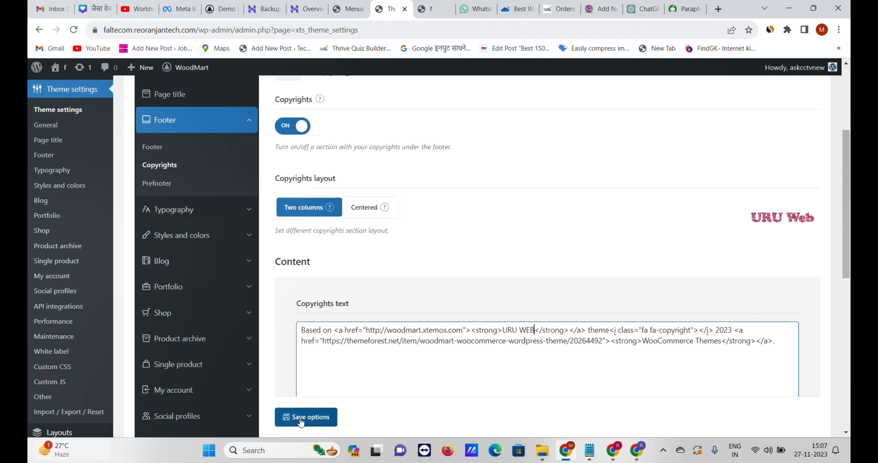
left_click(440, 5)
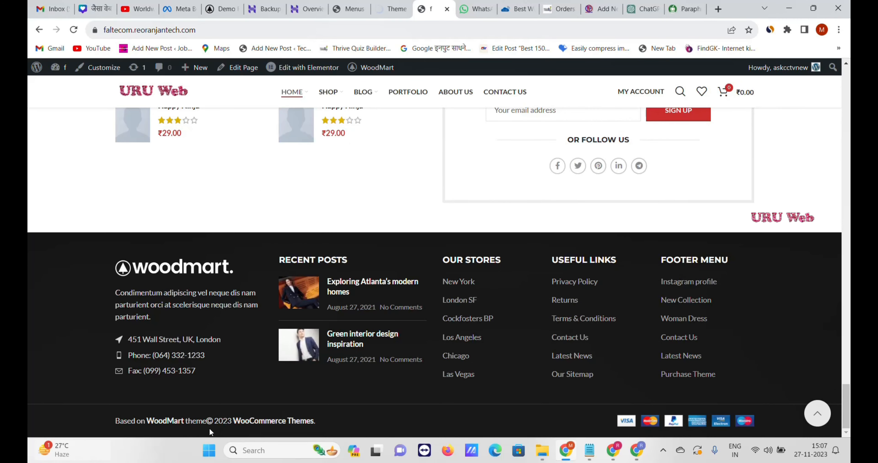
left_click(75, 34)
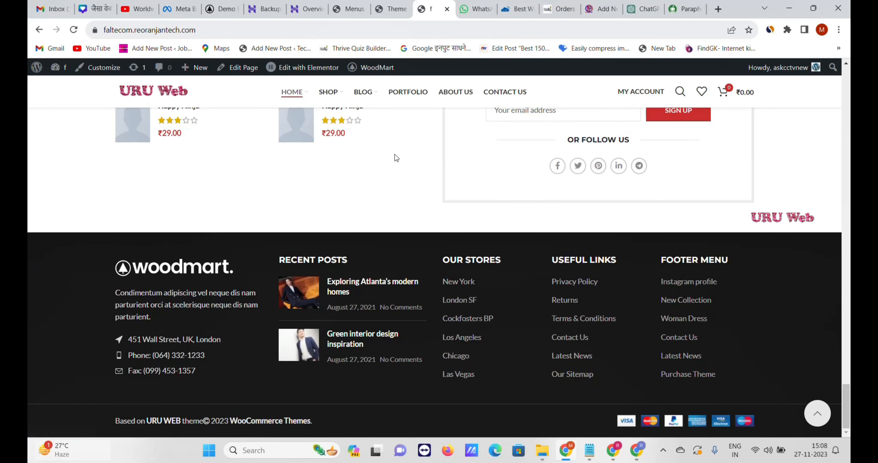
left_click(391, 7)
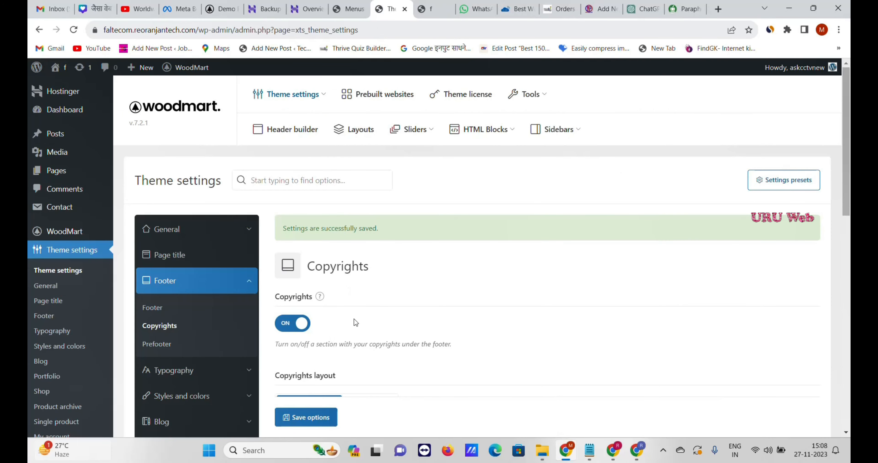
Step: Leave the HTML block list unchanged, set prefooter content to Text, then open Typography Basic
scroll(190, 338, "down", 3)
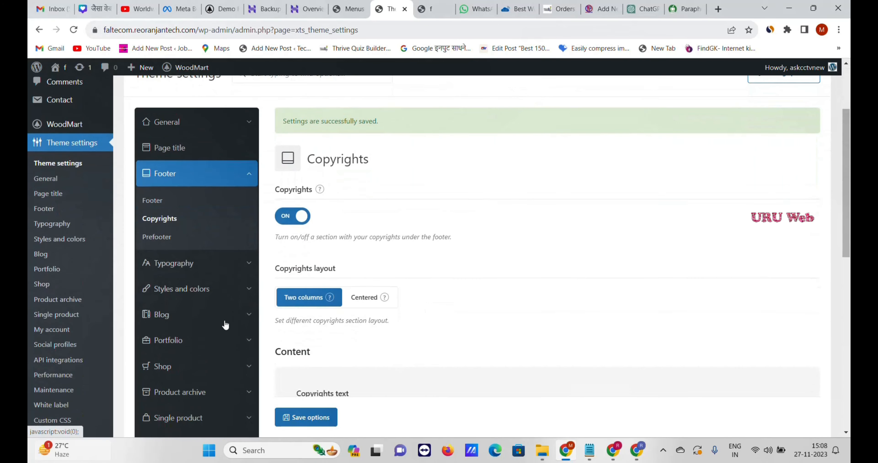
left_click(173, 238)
scroll(437, 221, "down", 1)
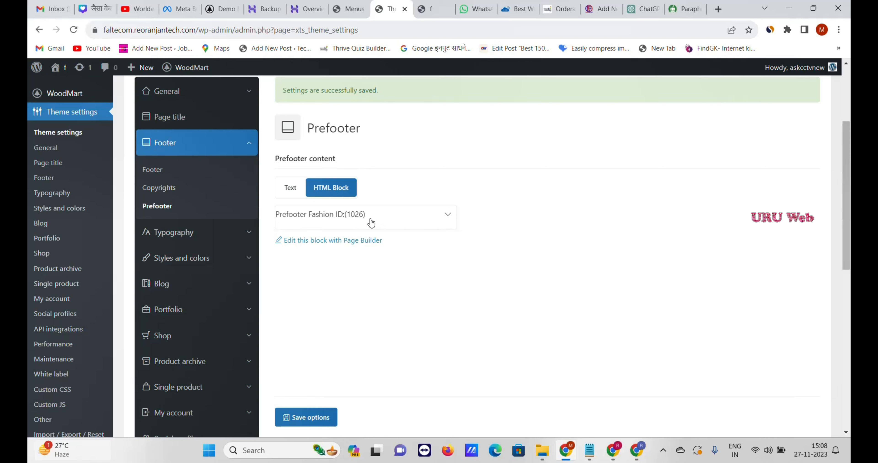
left_click(391, 216)
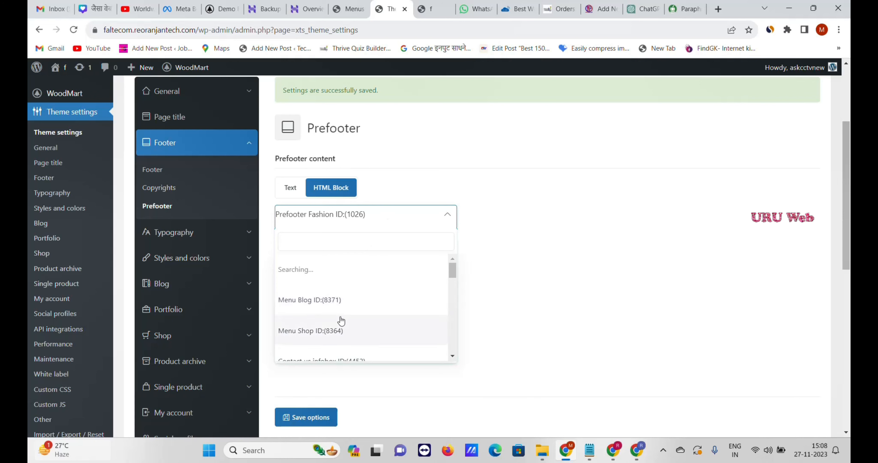
scroll(341, 311, "down", 3)
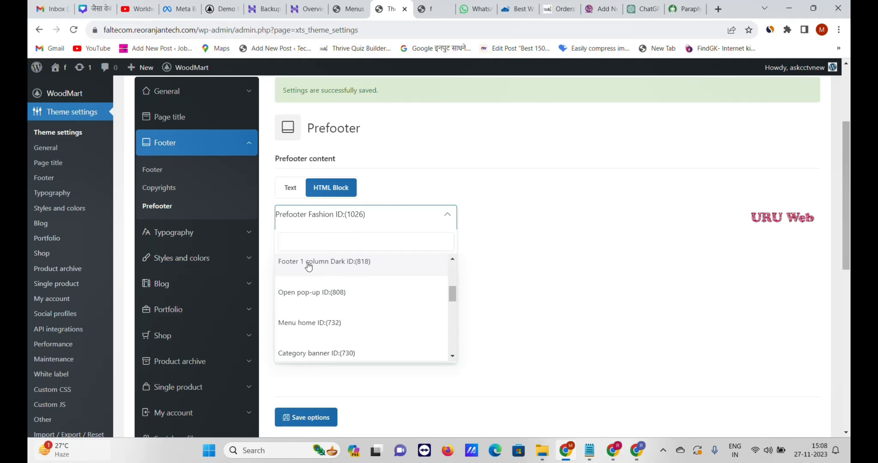
left_click_drag(451, 295, 452, 322)
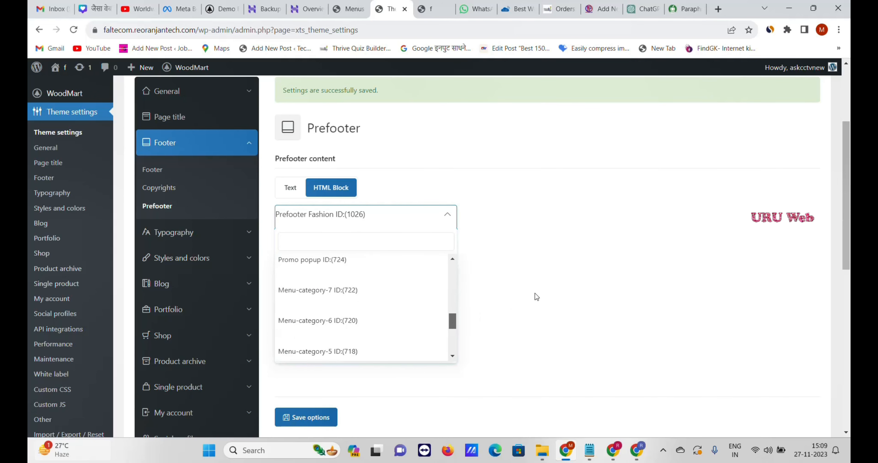
left_click(341, 231)
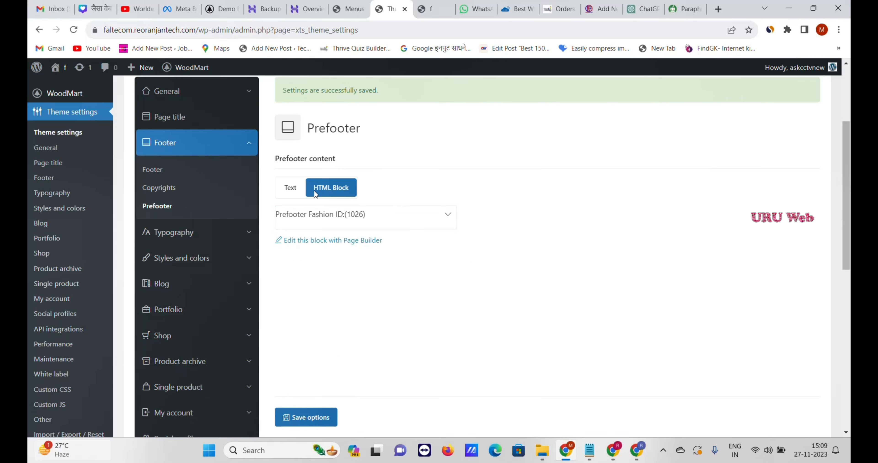
left_click(290, 187)
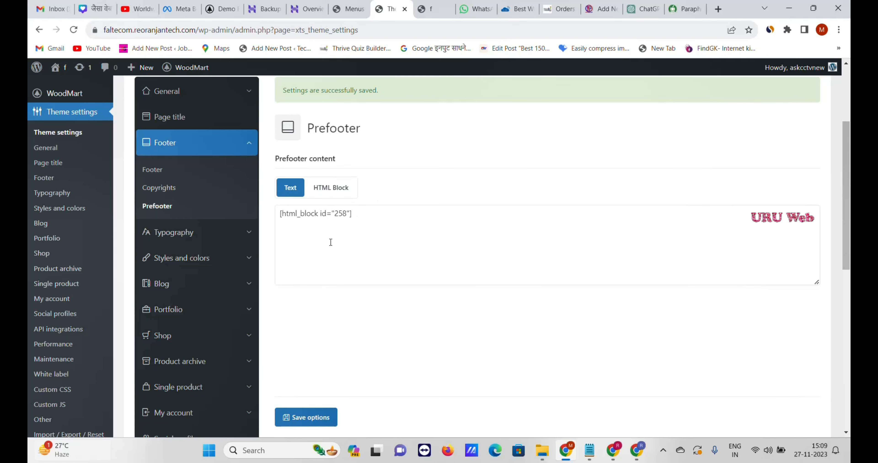
left_click(231, 234)
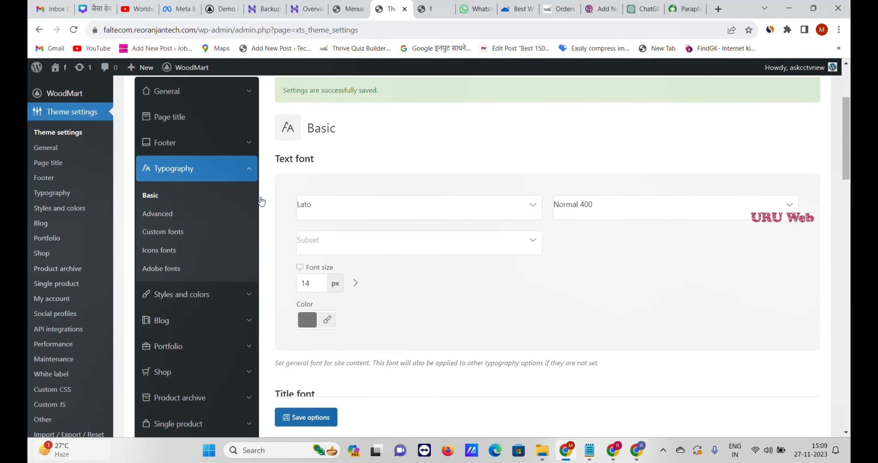
Step: Review Advanced typography, then open Styles and colors showing 0px rounding and dark theme off
left_click(170, 216)
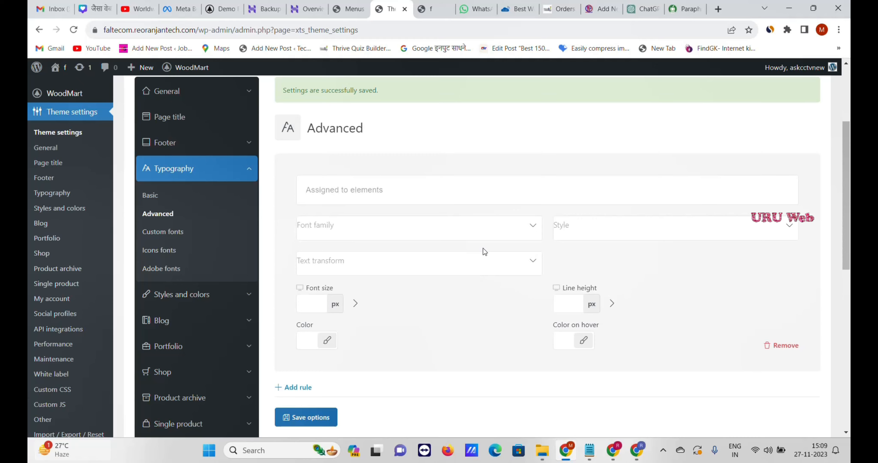
scroll(485, 252, "down", 2)
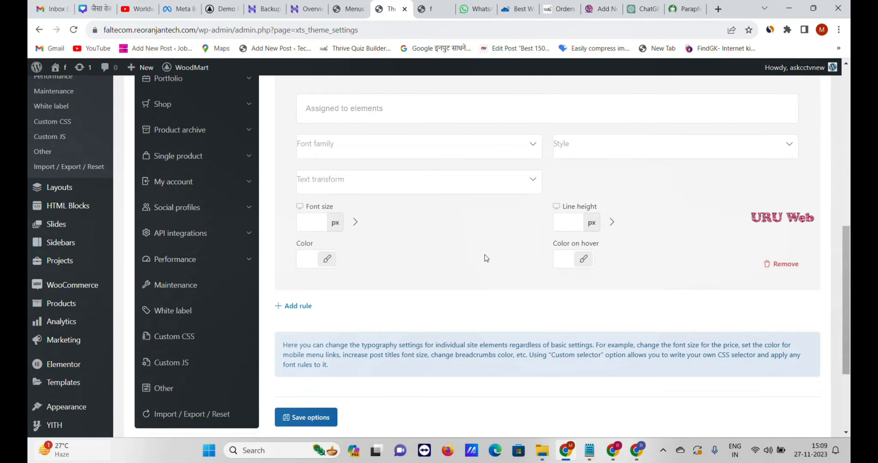
scroll(138, 254, "up", 2)
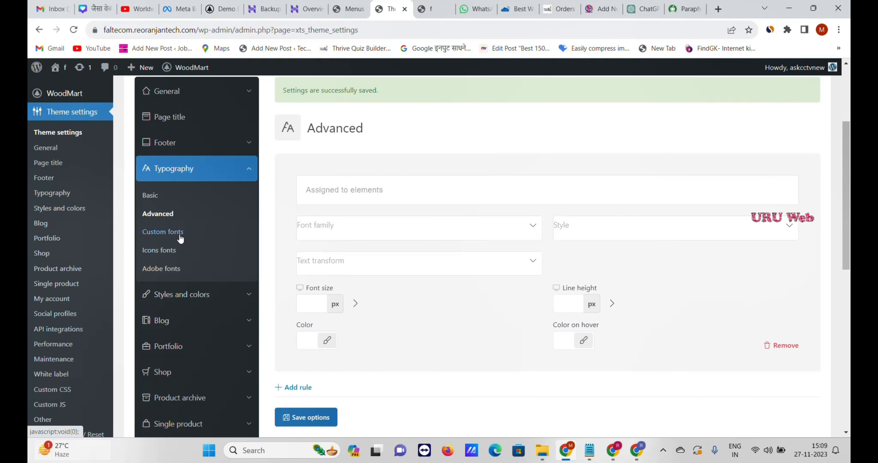
scroll(218, 265, "down", 2)
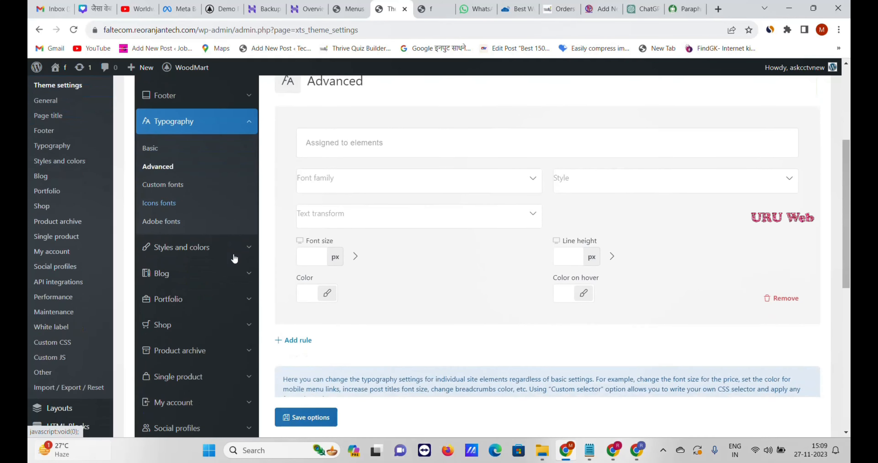
left_click(241, 249)
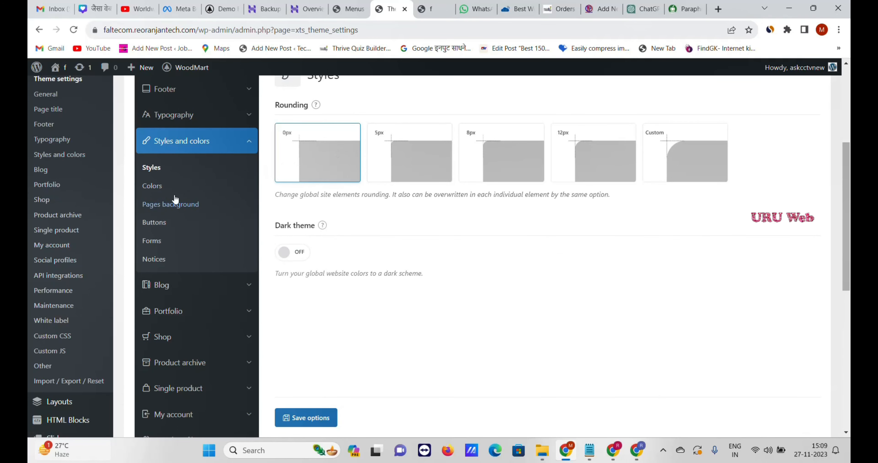
Step: Set the primary colour in Colors to a bright green
left_click(190, 190)
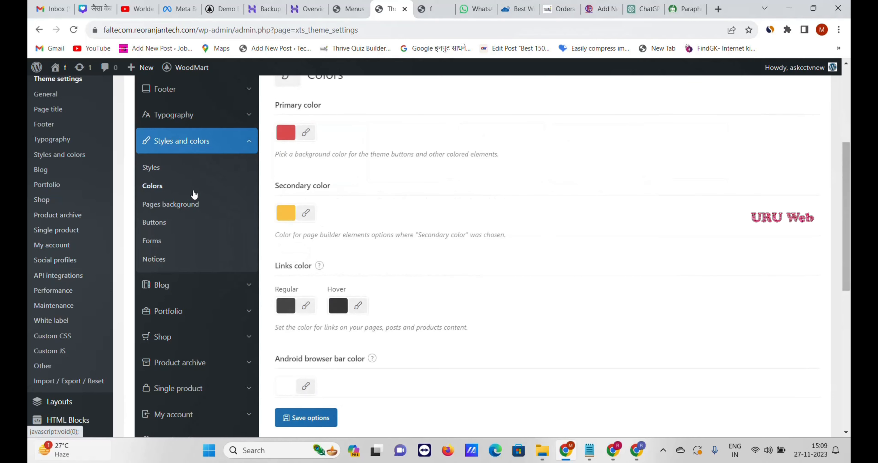
left_click(306, 134)
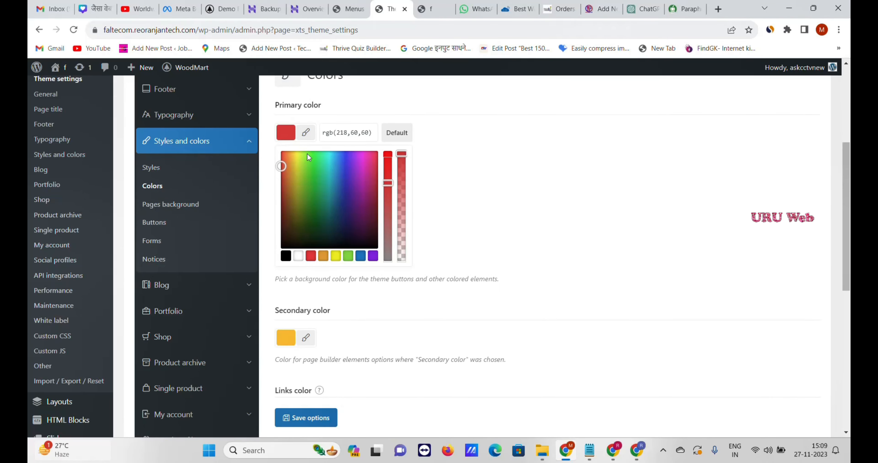
left_click(312, 158)
left_click_drag(313, 174, 317, 150)
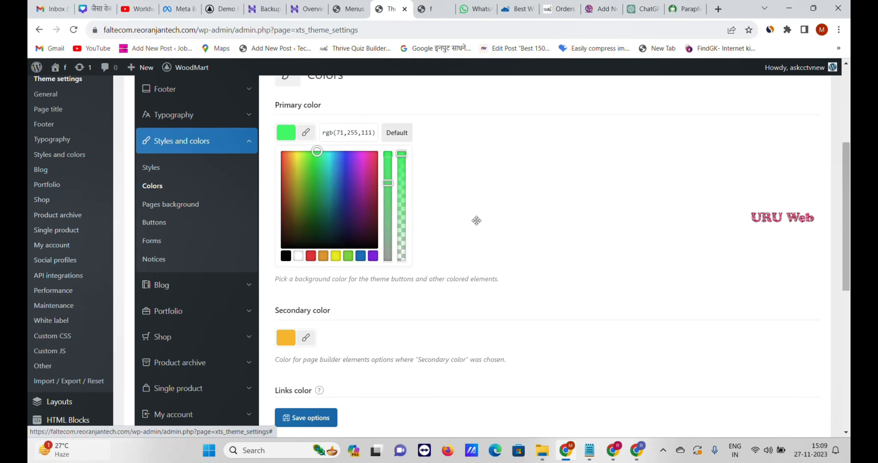
left_click(473, 187)
Step: Change the secondary colour from #fbbc34 to yellow-green and save the options
left_click(286, 213)
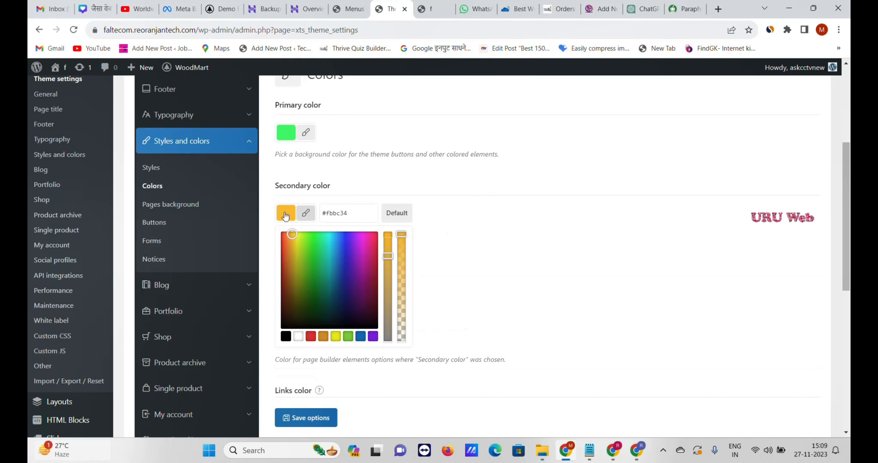
mouse_move(306, 243)
left_mouse_down()
mouse_move(294, 241)
mouse_move(300, 252)
mouse_move(299, 245)
left_mouse_up()
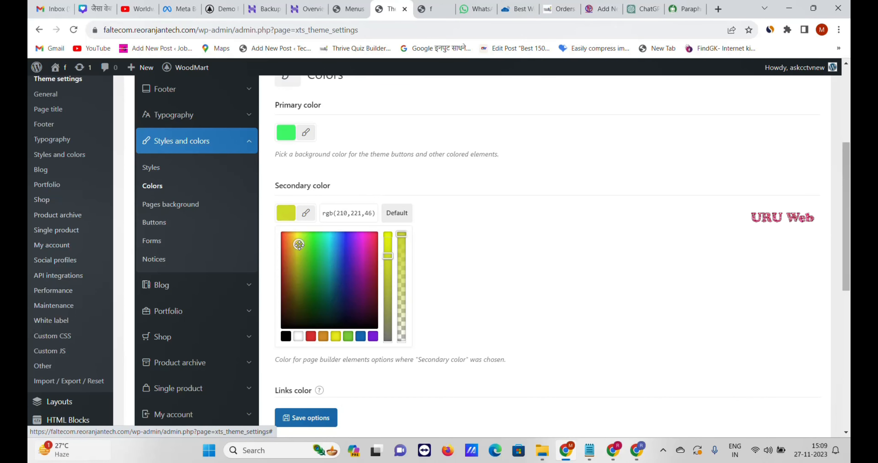
left_click(545, 237)
scroll(304, 300, "down", 1)
scroll(302, 300, "down", 4)
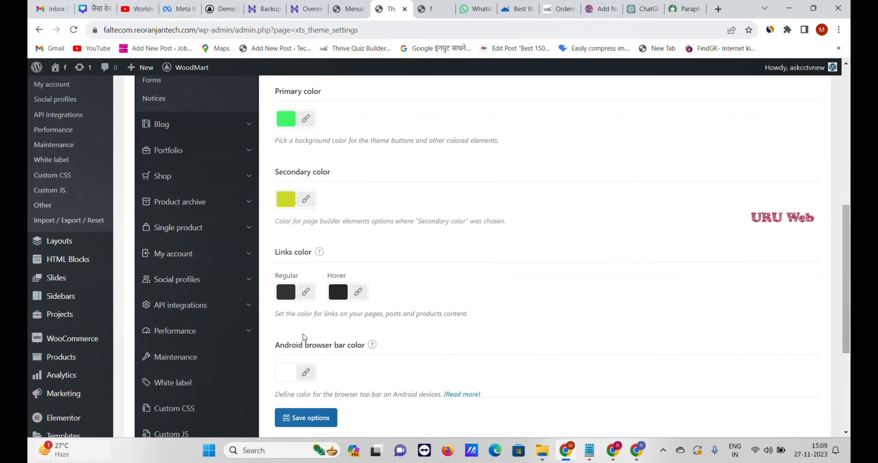
left_click(306, 418)
scroll(209, 342, "down", 2)
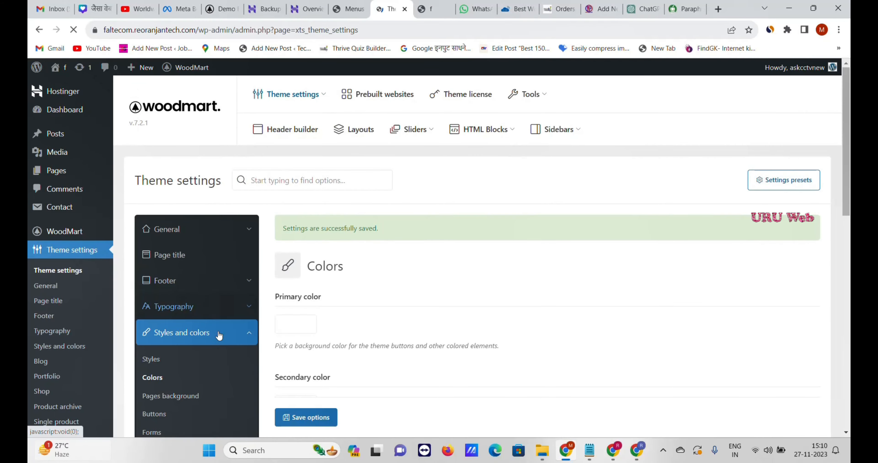
Step: Browse the Blog, Portfolio, Shop and Variable products settings sections
scroll(218, 337, "down", 5)
left_click(218, 262)
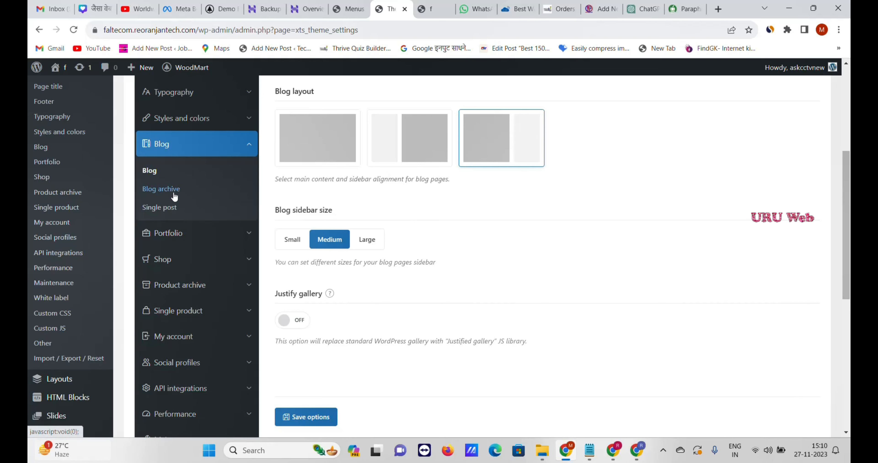
left_click(237, 233)
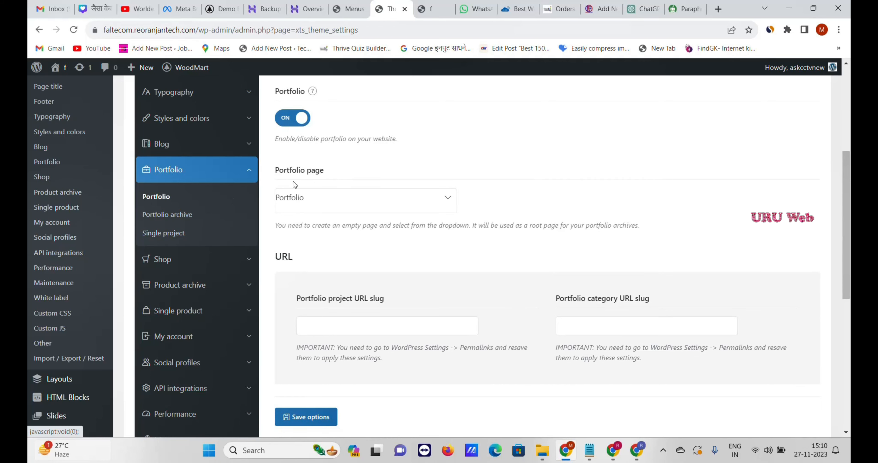
left_click(249, 261)
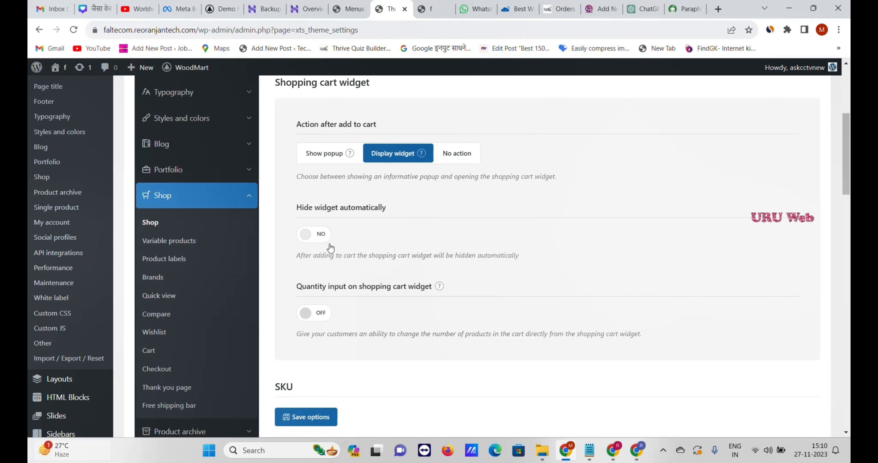
scroll(333, 272, "down", 5)
scroll(334, 293, "up", 2)
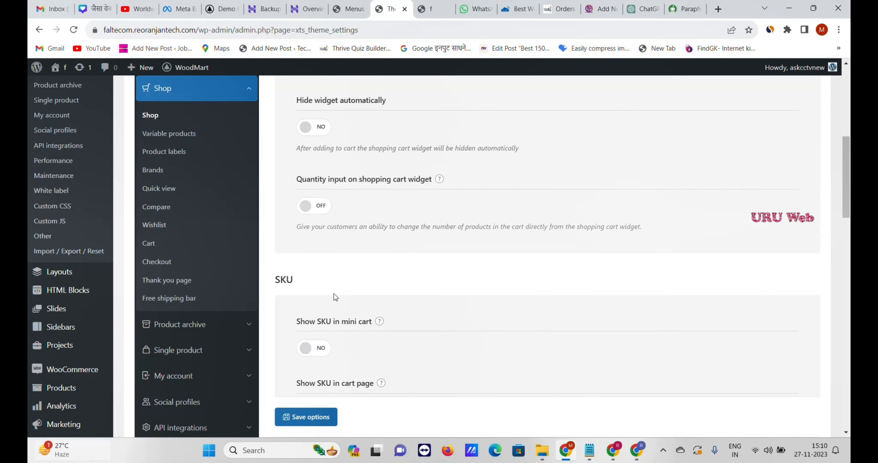
left_click(200, 135)
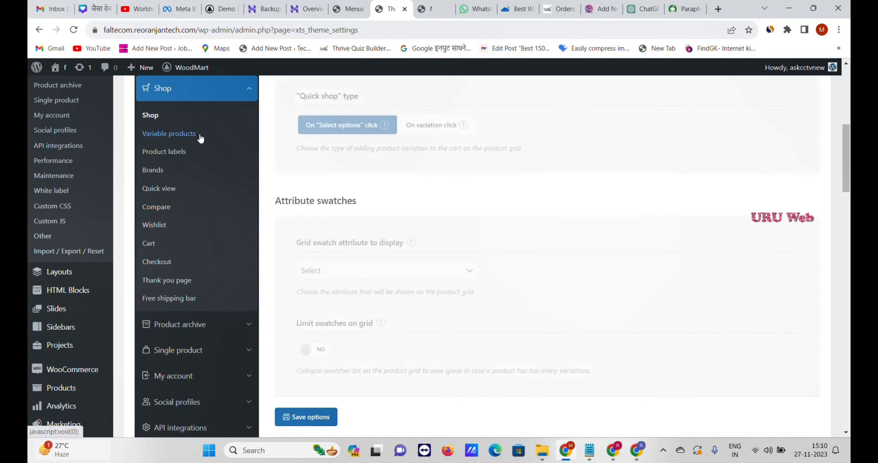
scroll(429, 247, "down", 6)
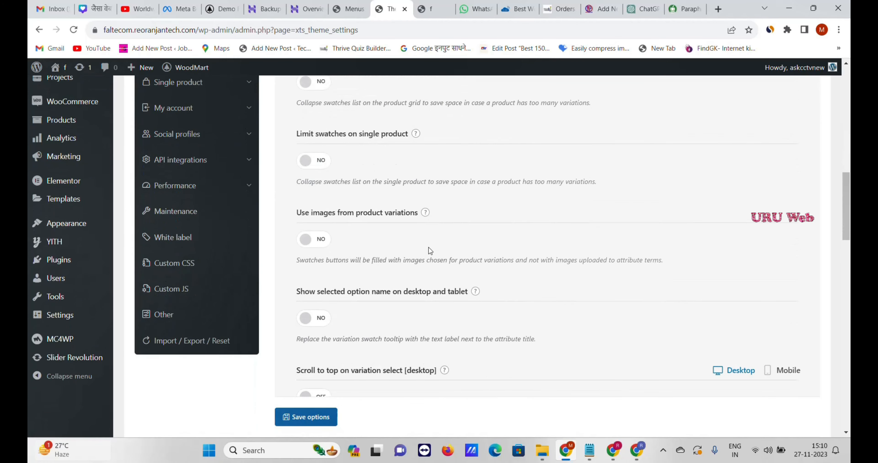
scroll(428, 247, "down", 7)
scroll(429, 247, "up", 4)
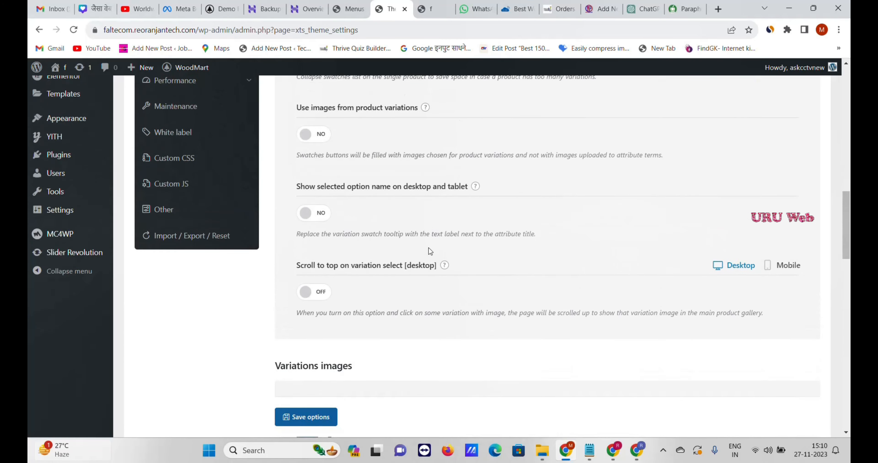
scroll(428, 247, "up", 8)
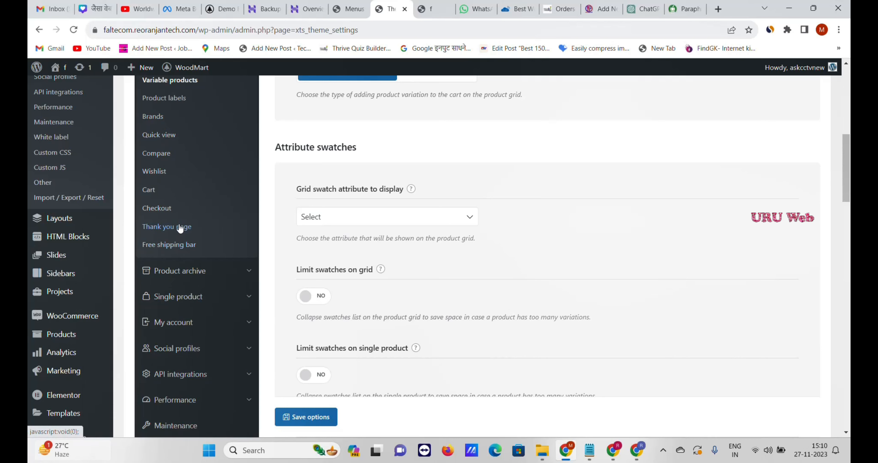
Step: Look through the Product archive, My account login and dashboard settings
left_click(242, 278)
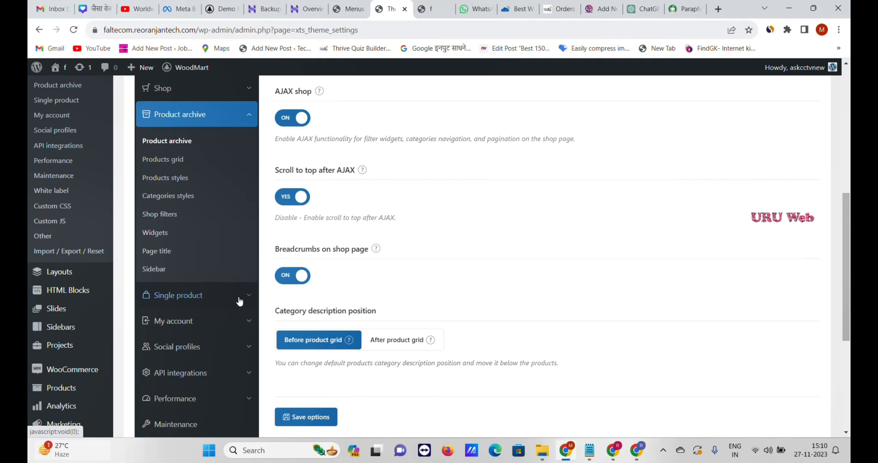
scroll(380, 230, "down", 5)
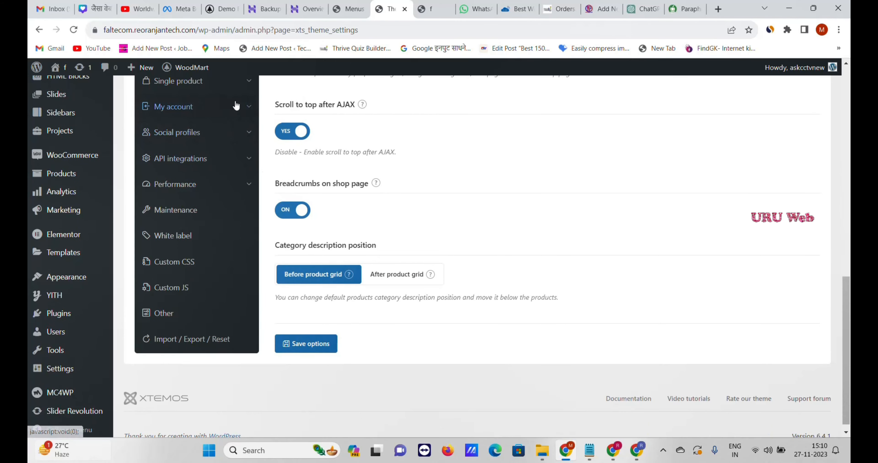
left_click(236, 108)
scroll(376, 201, "up", 6)
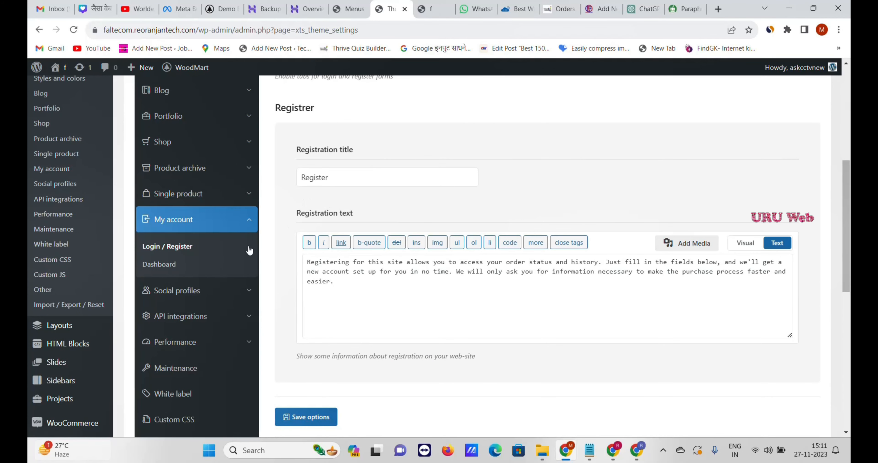
left_click(191, 270)
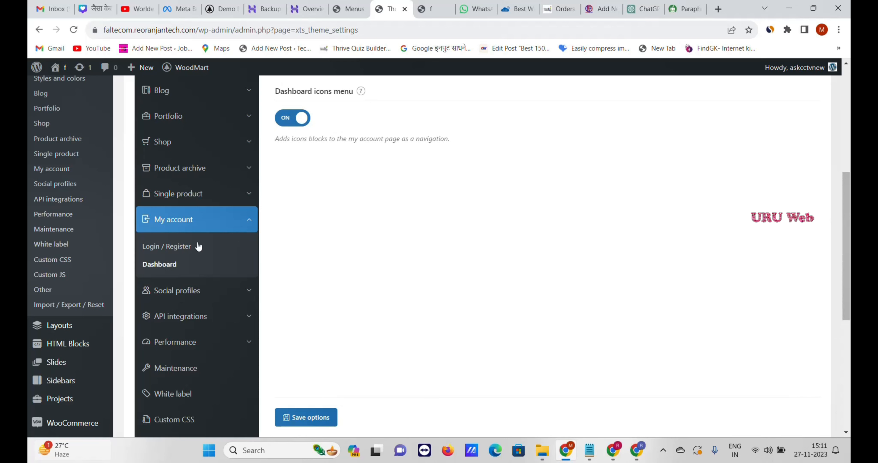
Step: Turn on sticky social links in Social profiles and review the social profile links
left_click(238, 296)
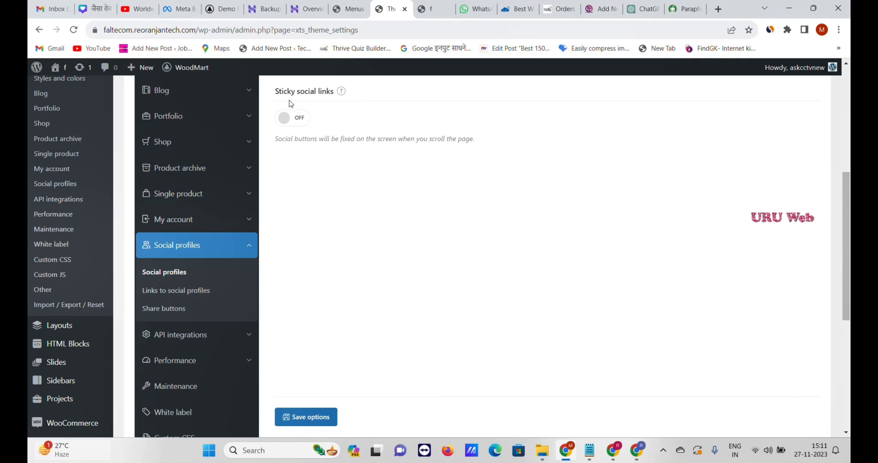
left_click(294, 123)
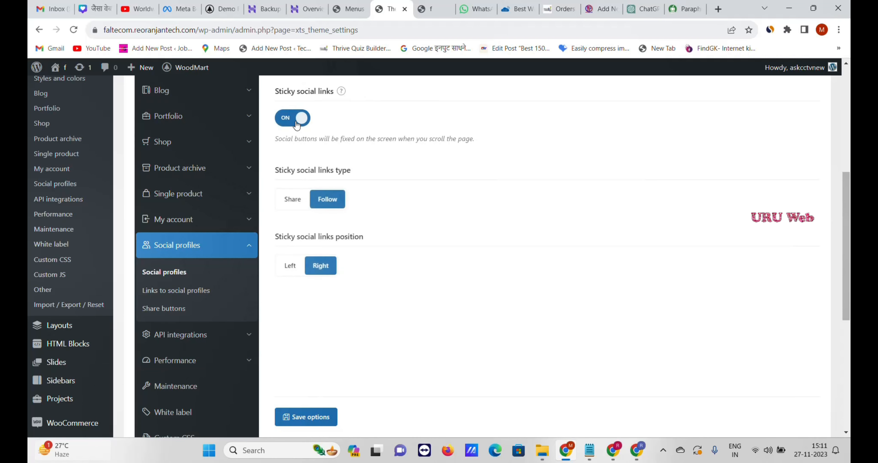
left_click(299, 123)
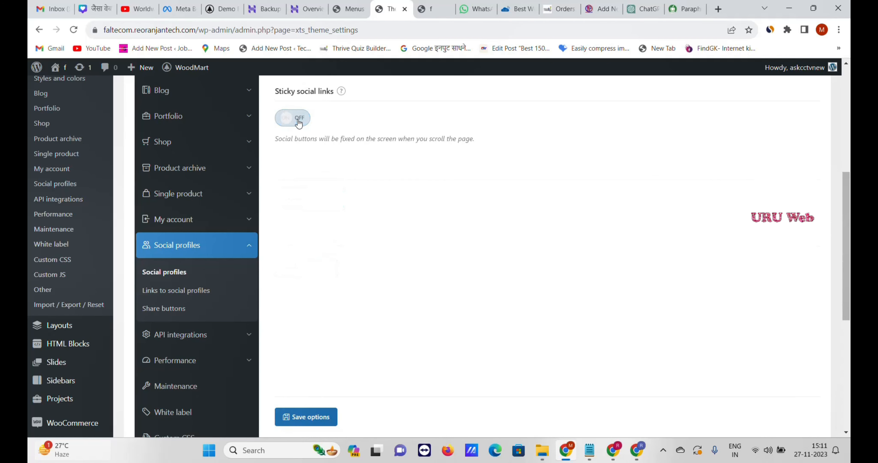
left_click(298, 123)
left_click(195, 292)
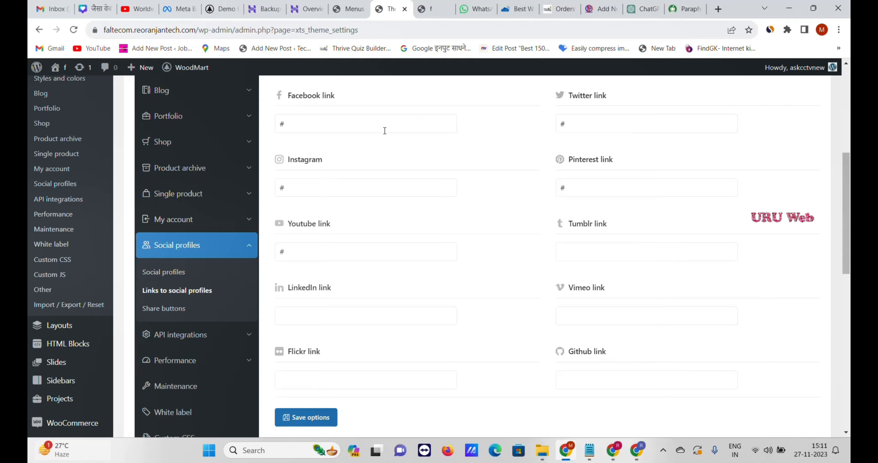
scroll(384, 130, "up", 3)
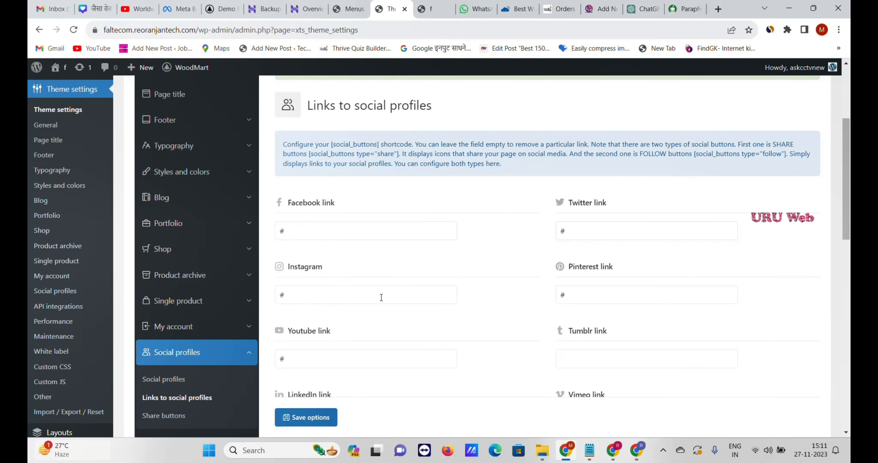
scroll(405, 287, "down", 3)
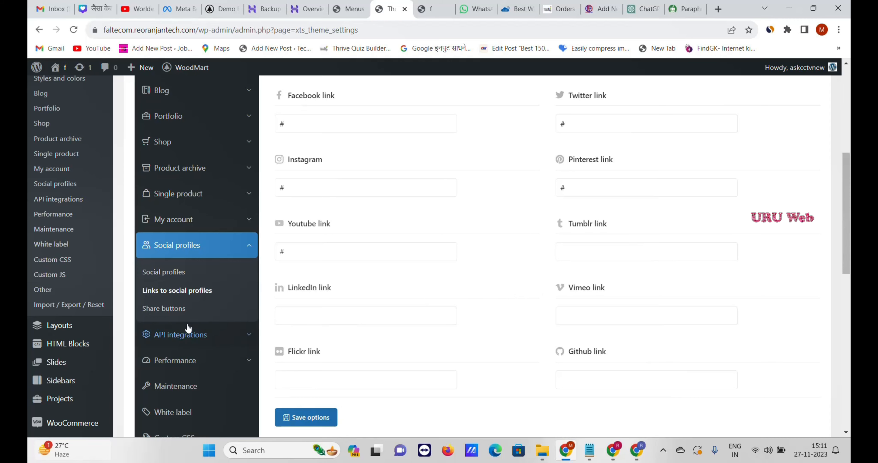
Step: Switch Share in WhatsApp on in Share buttons and save the options
left_click(202, 311)
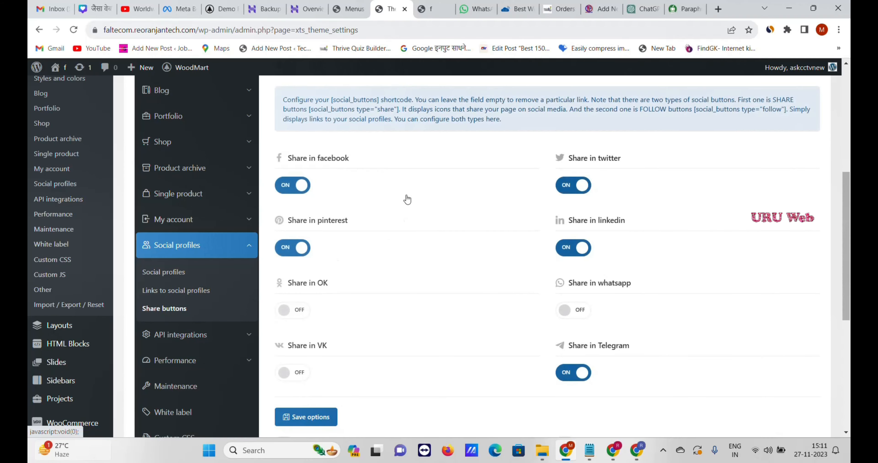
scroll(421, 271, "up", 5)
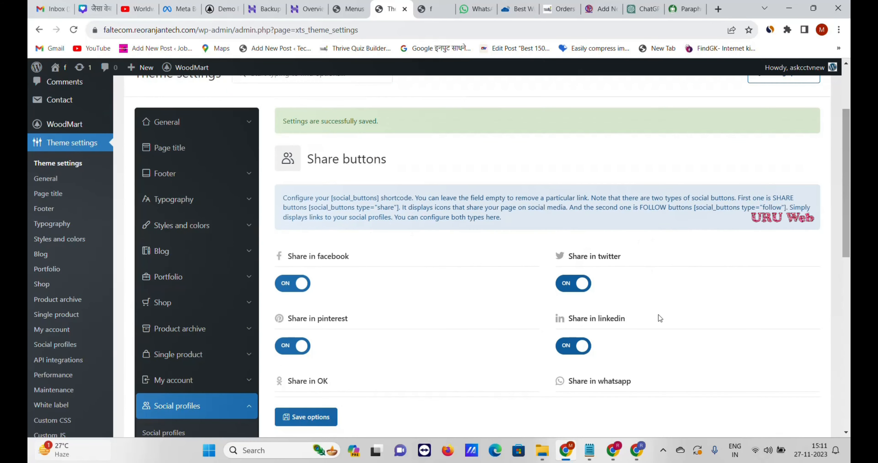
scroll(660, 319, "down", 2)
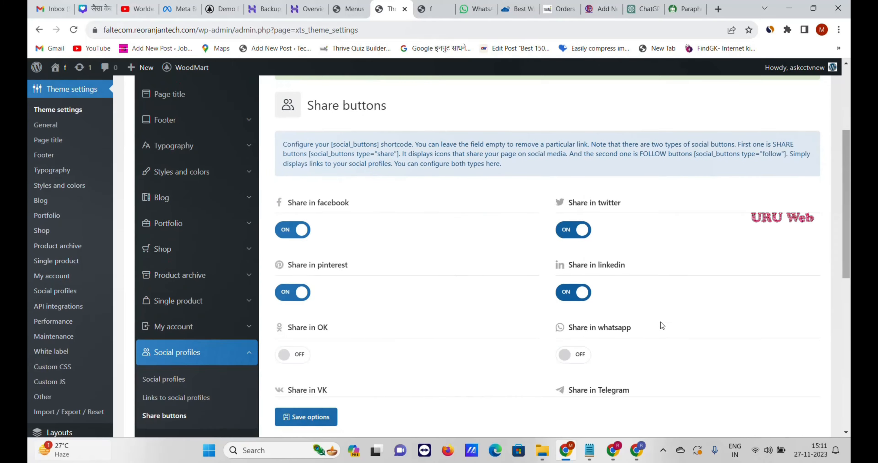
left_click(568, 354)
scroll(849, 237, "down", 2)
scroll(849, 237, "down", 3)
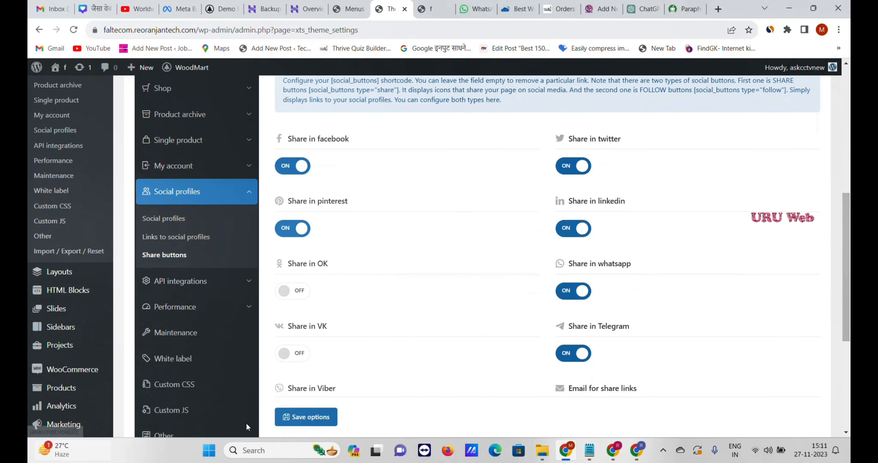
left_click(324, 422)
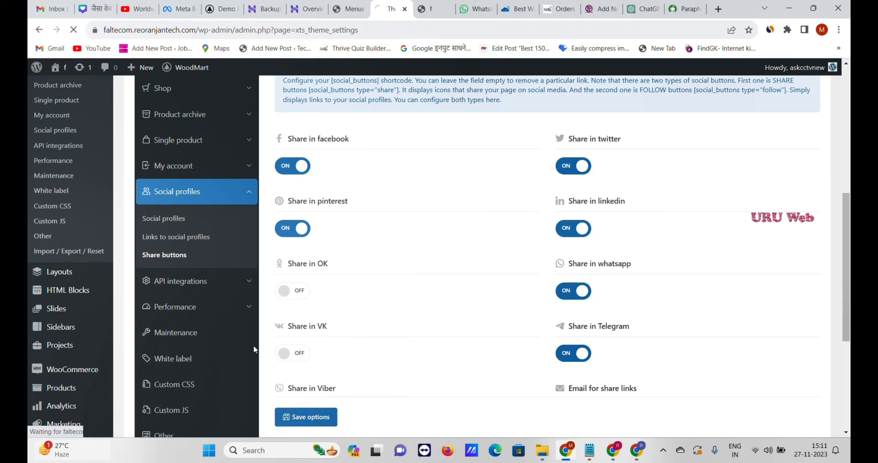
left_click(245, 290)
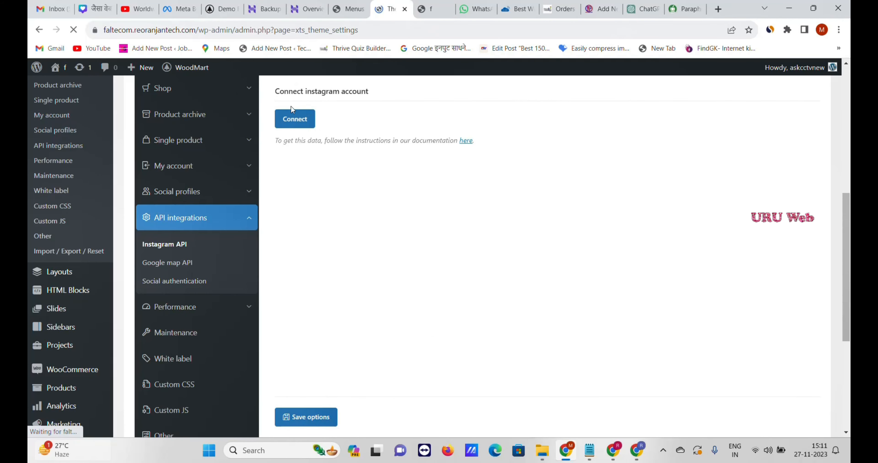
Step: Start connecting an Instagram account, then back out of Facebook to theme settings
scroll(592, 229, "down", 3)
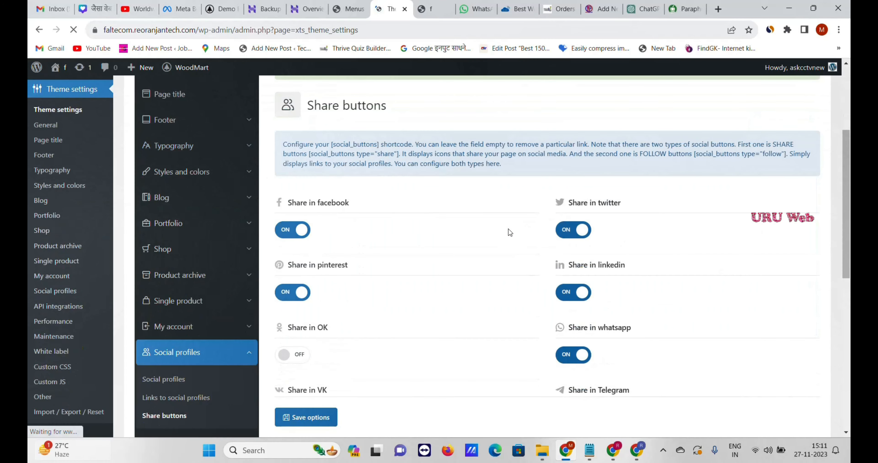
scroll(307, 337, "down", 4)
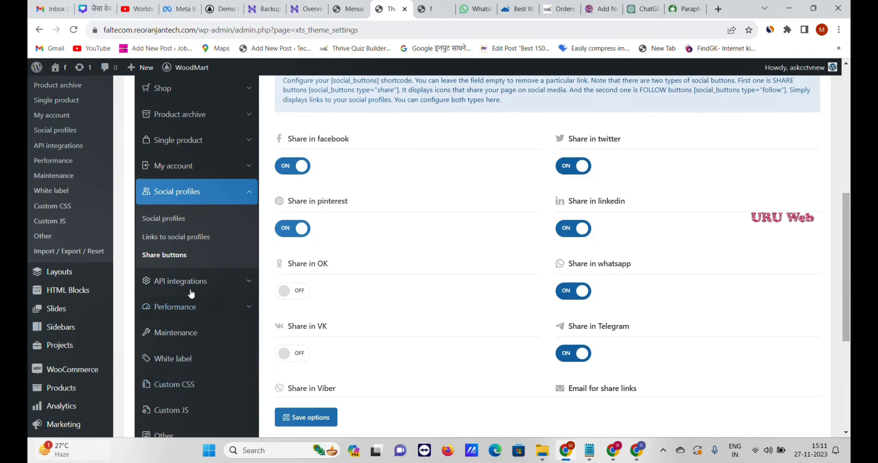
left_click(206, 284)
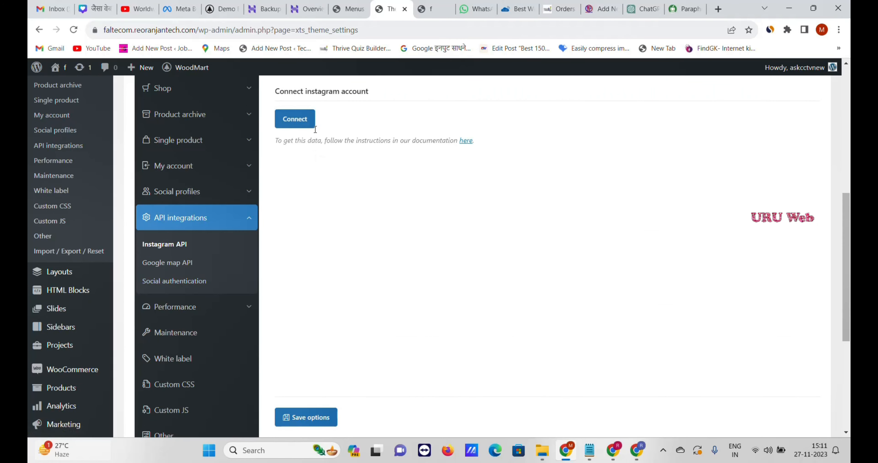
left_click(293, 113)
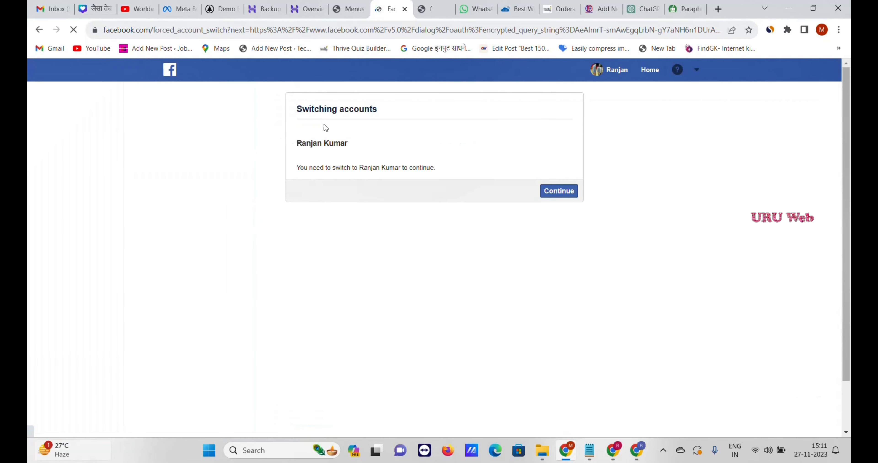
left_click(39, 30)
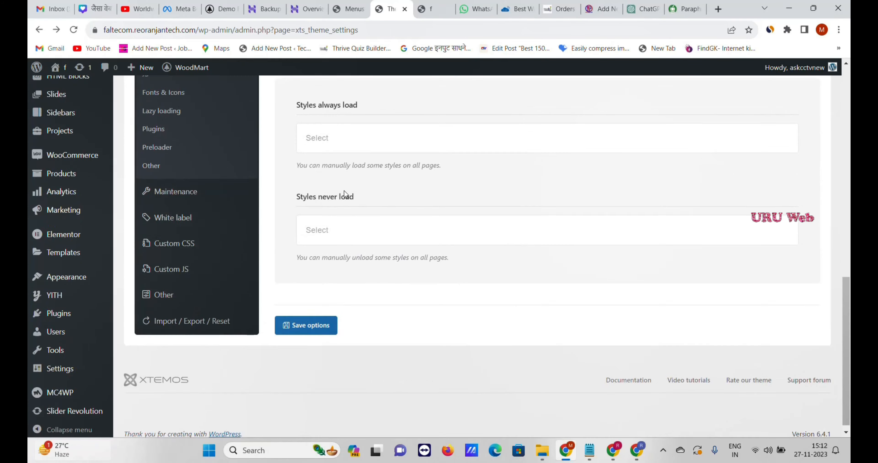
Step: Open the Maintenance settings, leaving maintenance mode switched off
scroll(344, 191, "up", 5)
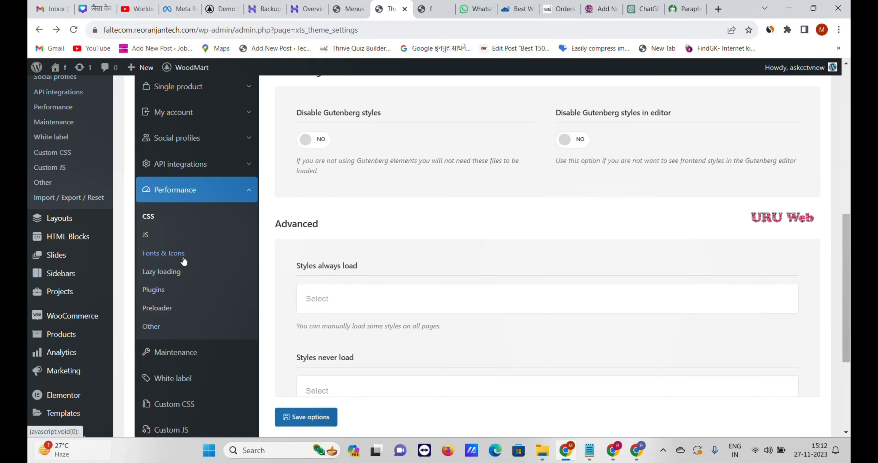
scroll(191, 265, "down", 2)
scroll(231, 282, "up", 2)
scroll(257, 295, "down", 2)
left_click(187, 305)
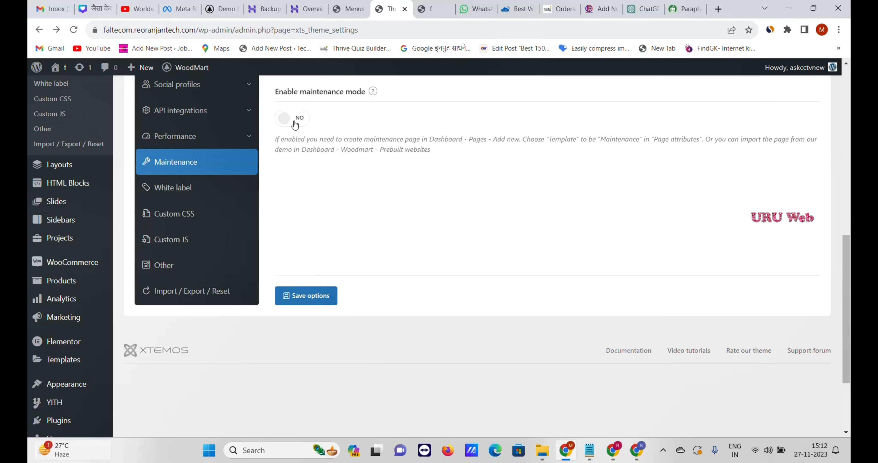
Step: Open White label, with all dashboard settings on, and scroll to the Images logo fields
left_click(216, 195)
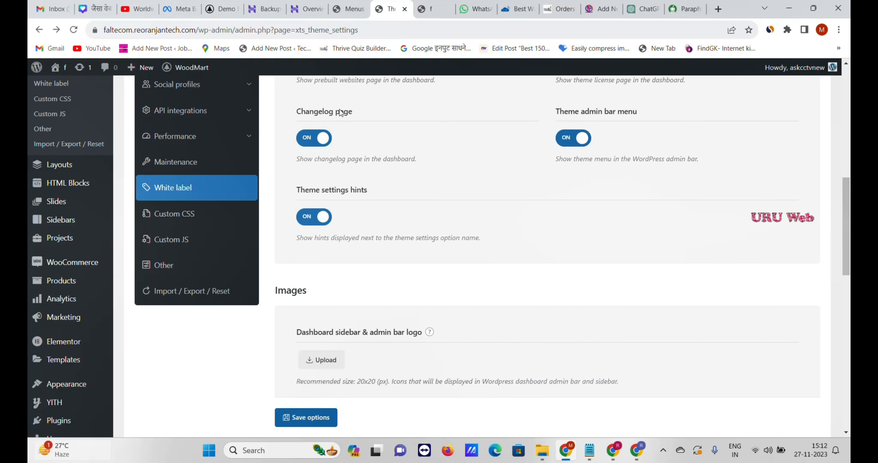
scroll(623, 116, "up", 5)
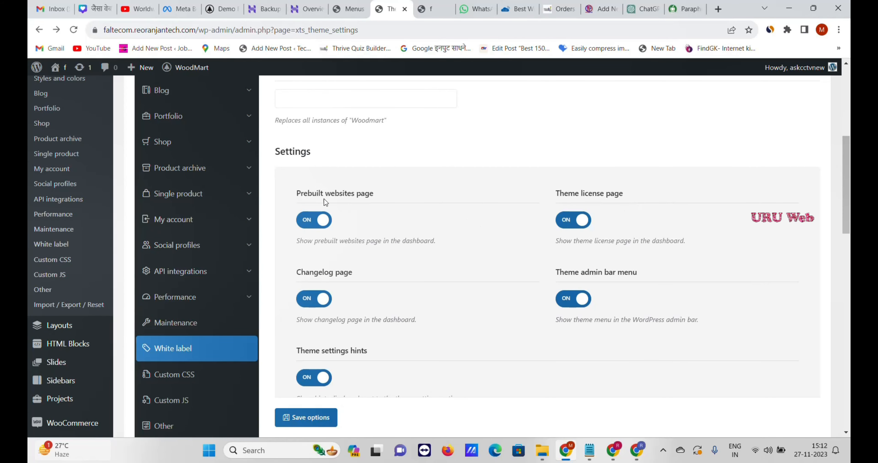
scroll(324, 199, "up", 2)
scroll(324, 199, "down", 5)
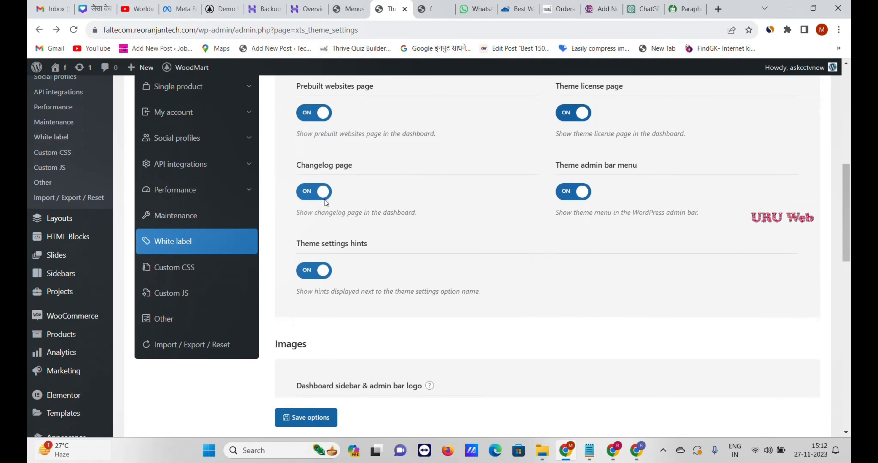
scroll(325, 199, "down", 5)
scroll(337, 244, "up", 2)
scroll(350, 265, "down", 3)
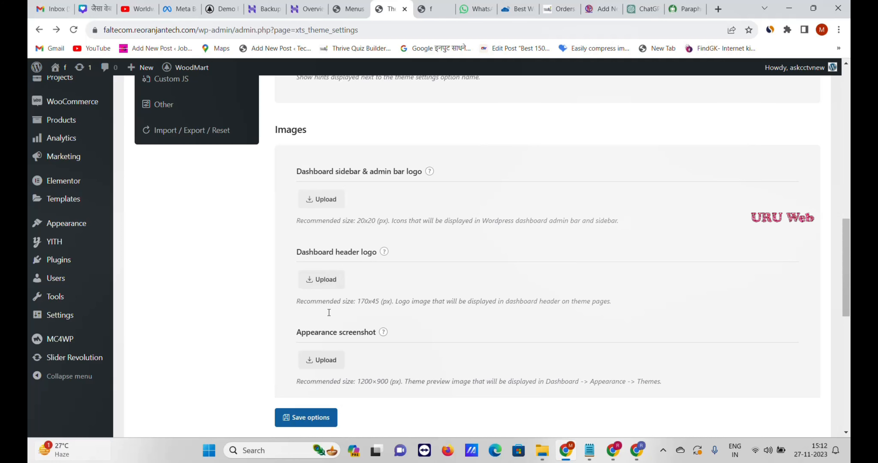
Step: Use the URU Web library image for the sidebar/admin bar and header logos, then save
left_click(323, 204)
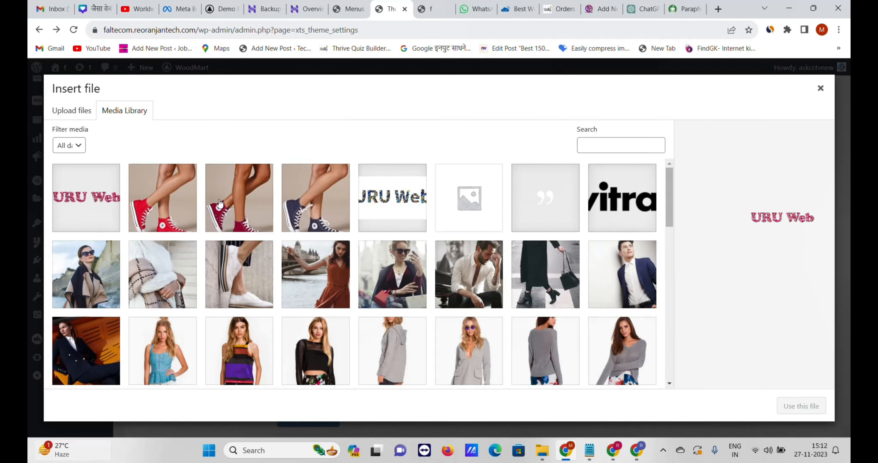
left_click(104, 197)
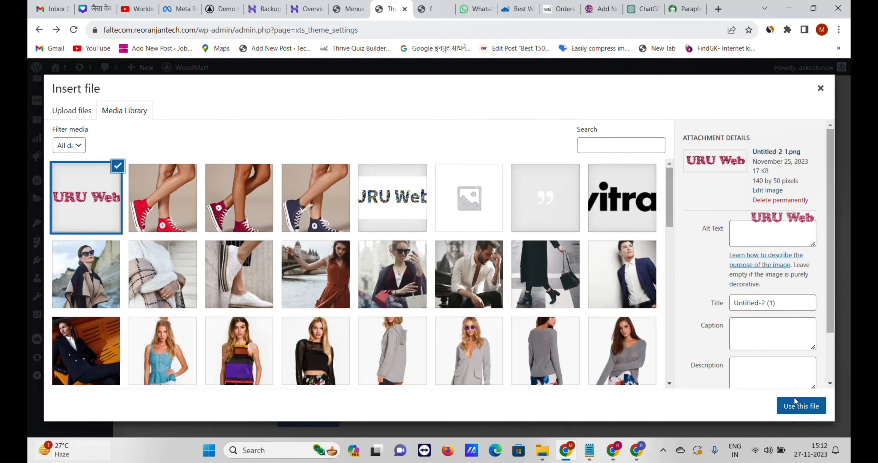
left_click(797, 406)
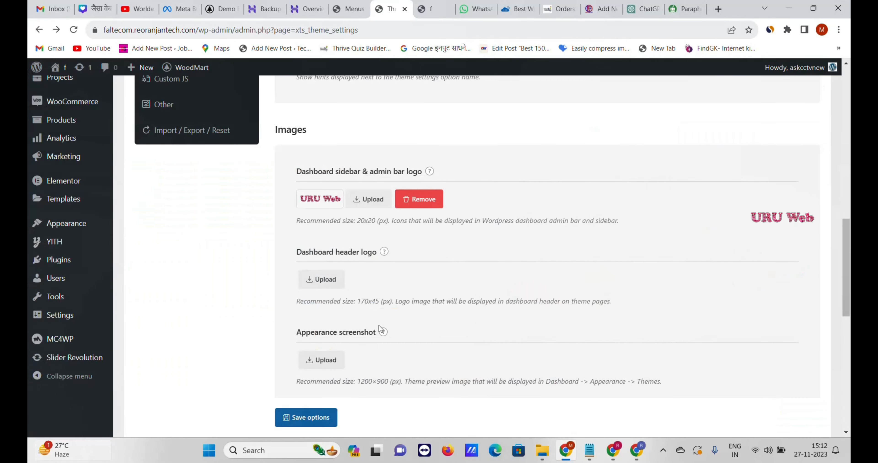
left_click(330, 285)
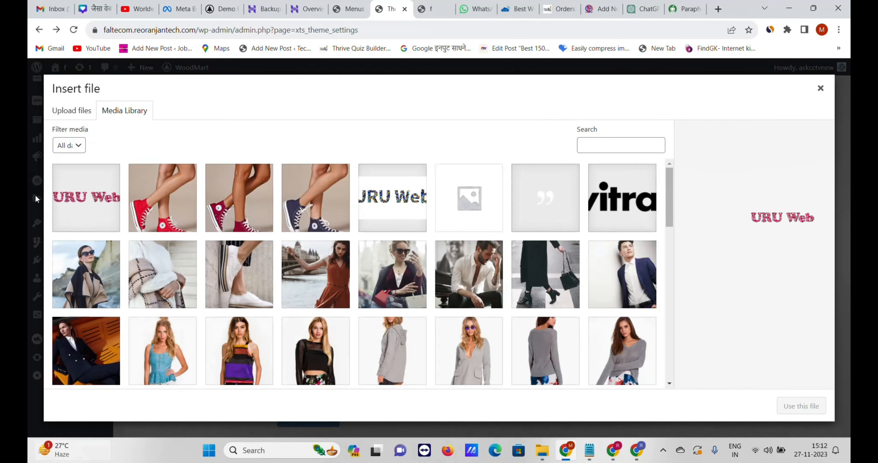
left_click(796, 406)
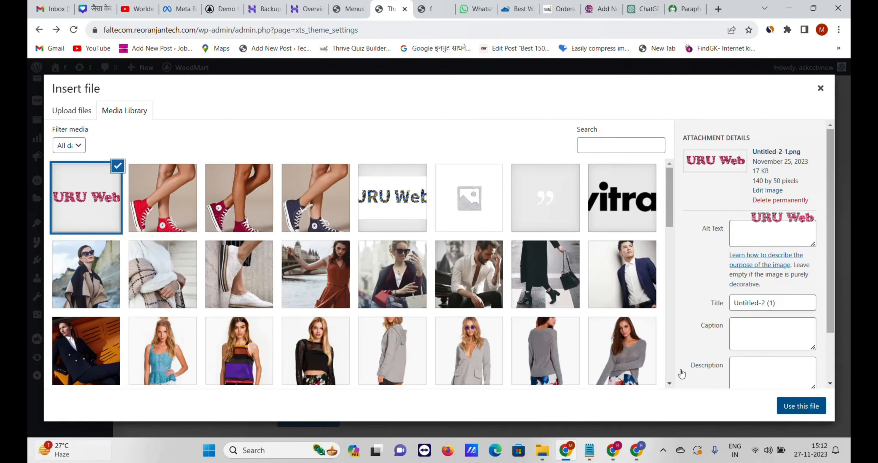
scroll(352, 215, "up", 3)
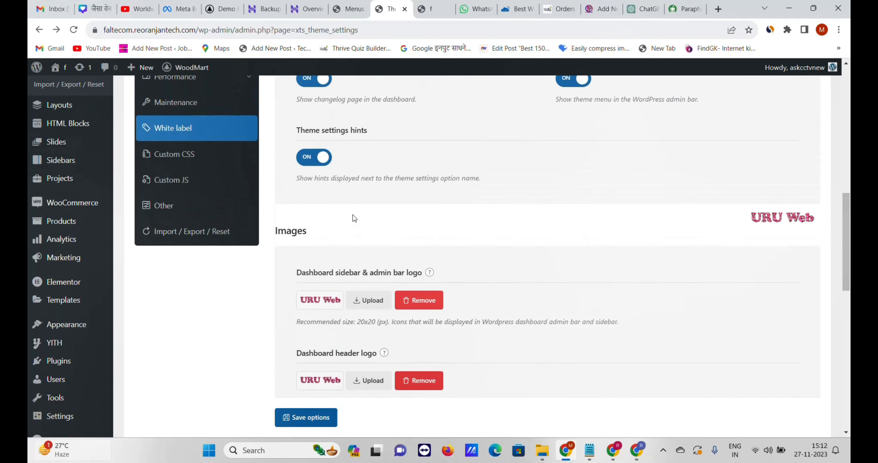
left_click(306, 417)
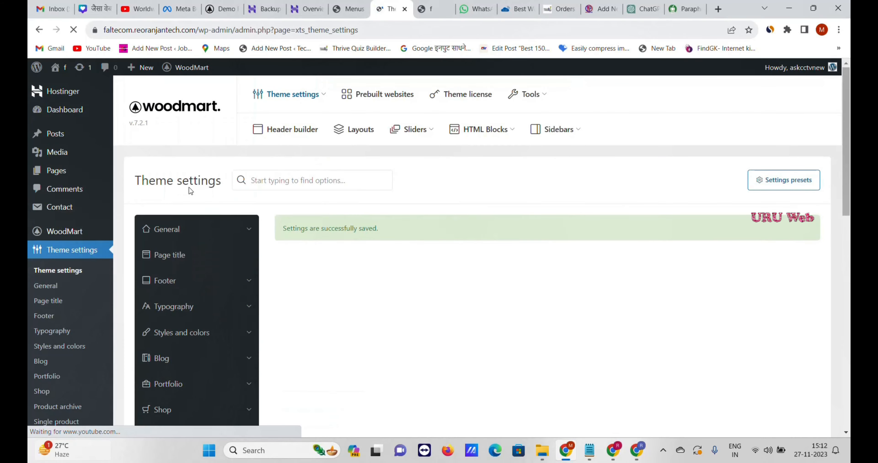
Step: Scroll through the saved White label page showing the URU Web logo
scroll(222, 297, "down", 5)
scroll(221, 297, "down", 3)
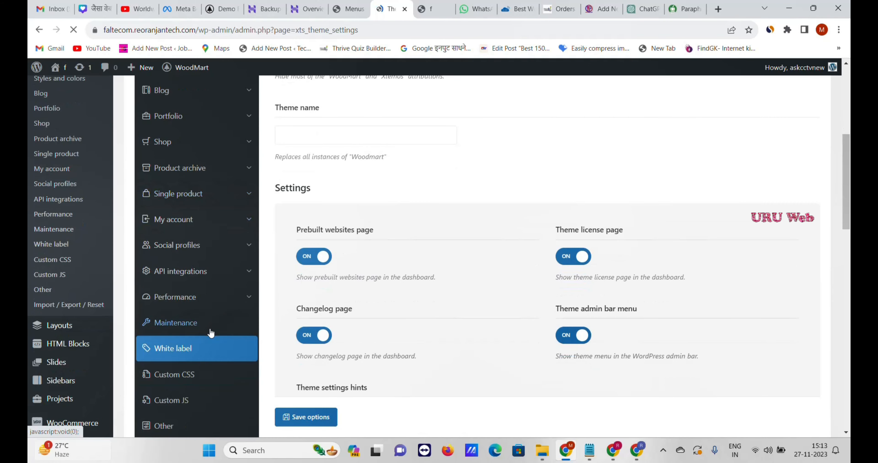
scroll(216, 335, "down", 6)
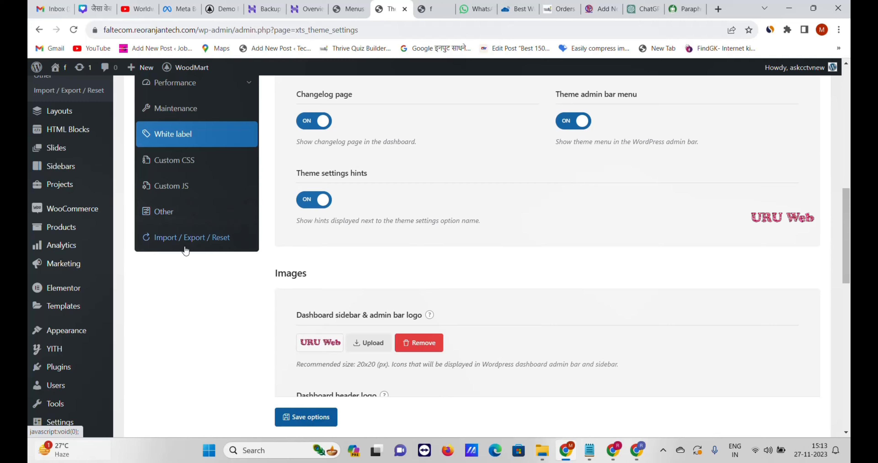
scroll(246, 236, "up", 10)
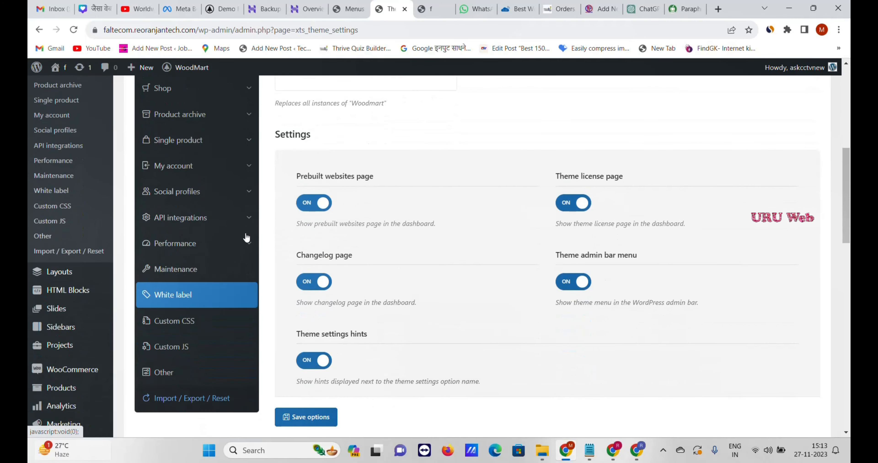
scroll(246, 236, "up", 2)
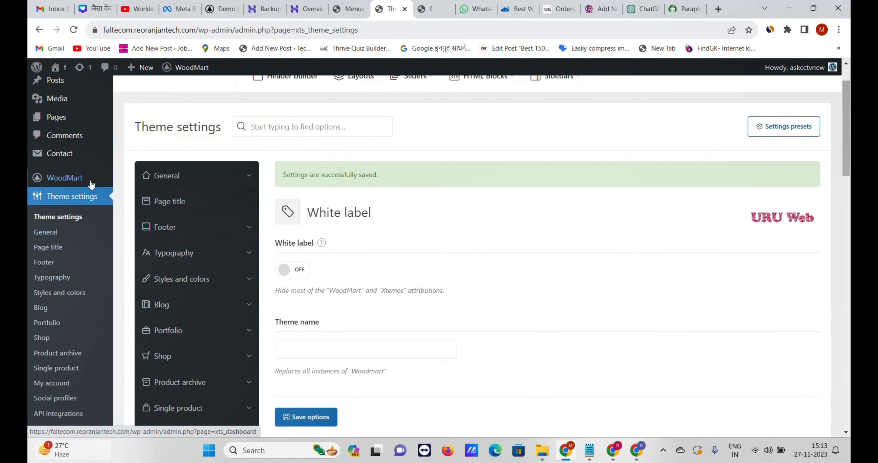
scroll(261, 285, "up", 2)
scroll(261, 289, "down", 4)
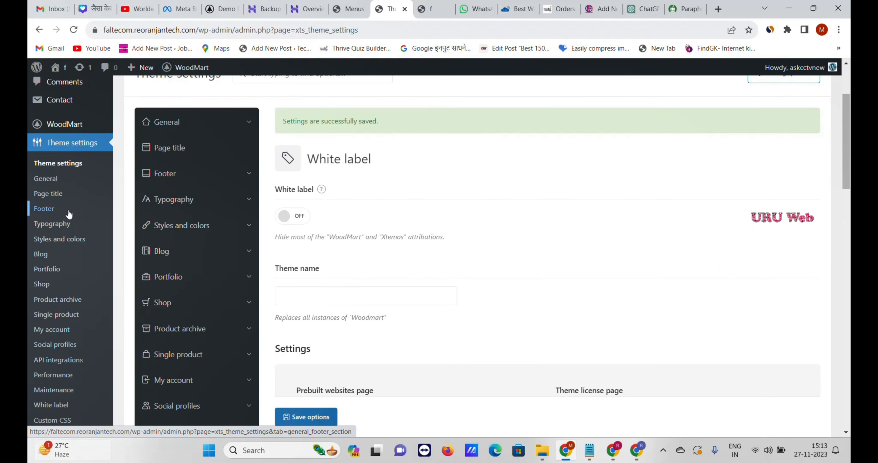
Step: Open the Footer section and scroll through its options
left_click(62, 215)
scroll(414, 239, "down", 2)
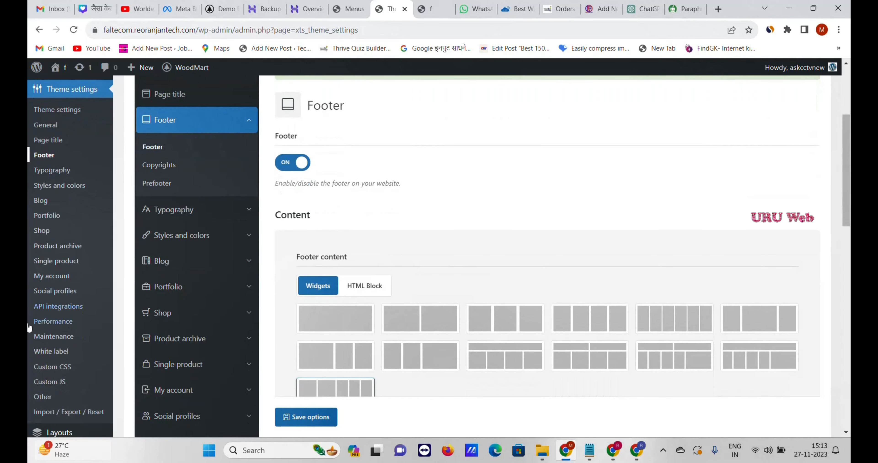
scroll(259, 272, "down", 5)
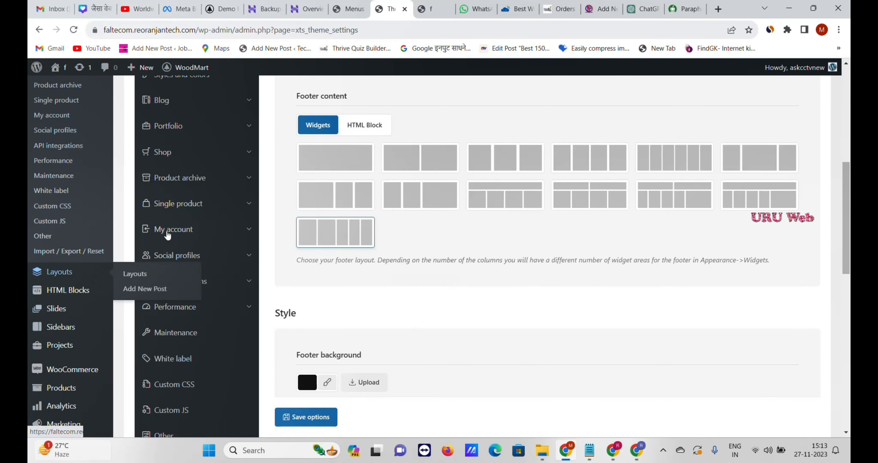
scroll(350, 231, "down", 2)
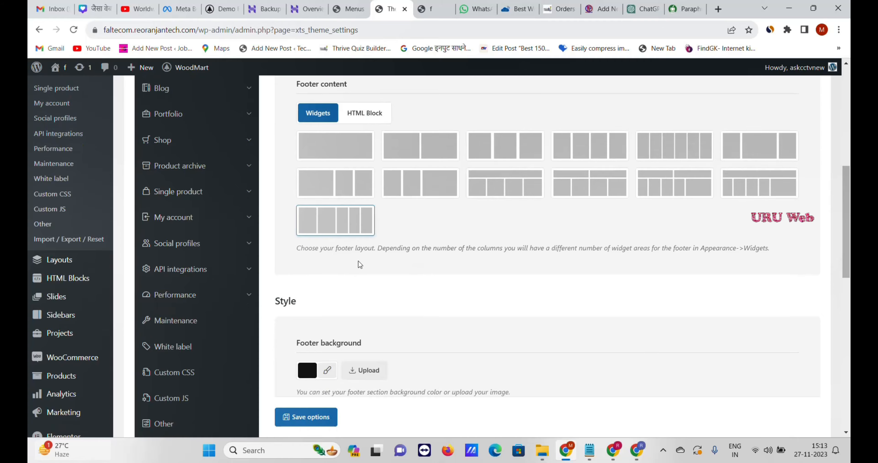
scroll(172, 319, "up", 7)
scroll(171, 317, "up", 2)
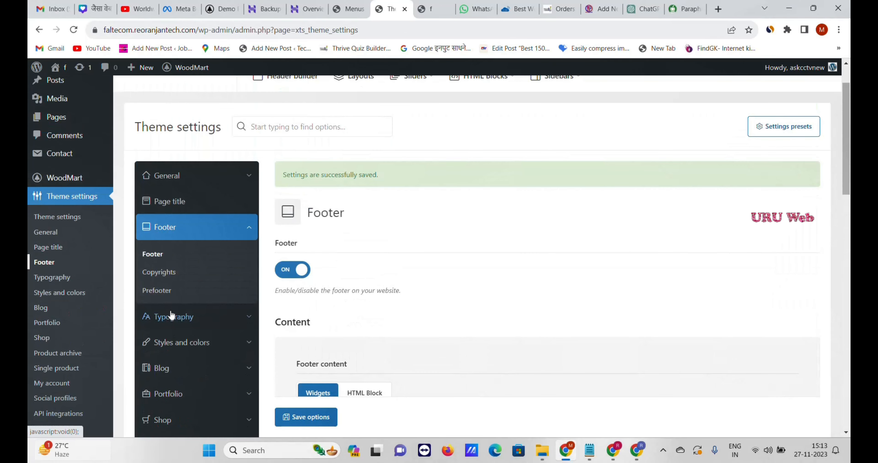
mouse_move(81, 181)
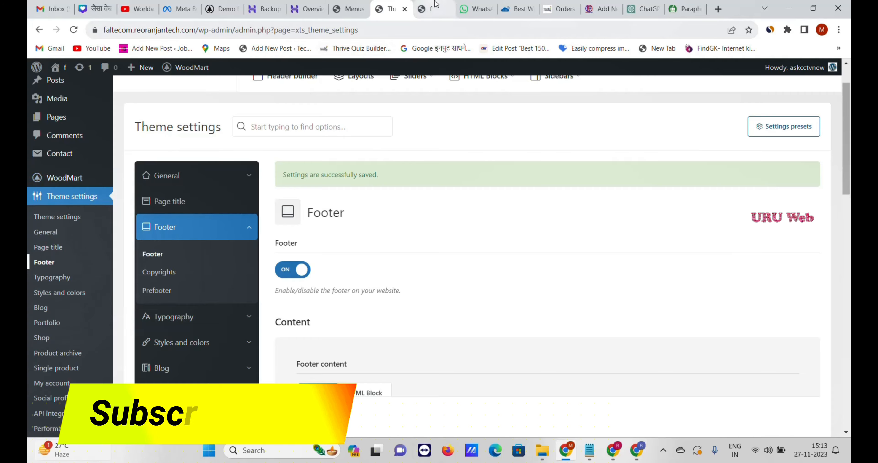
Step: Return to the live store's homepage and launch it in the Elementor editor via Edit with Elementor
left_click(429, 9)
scroll(420, 211, "up", 10)
scroll(419, 212, "up", 10)
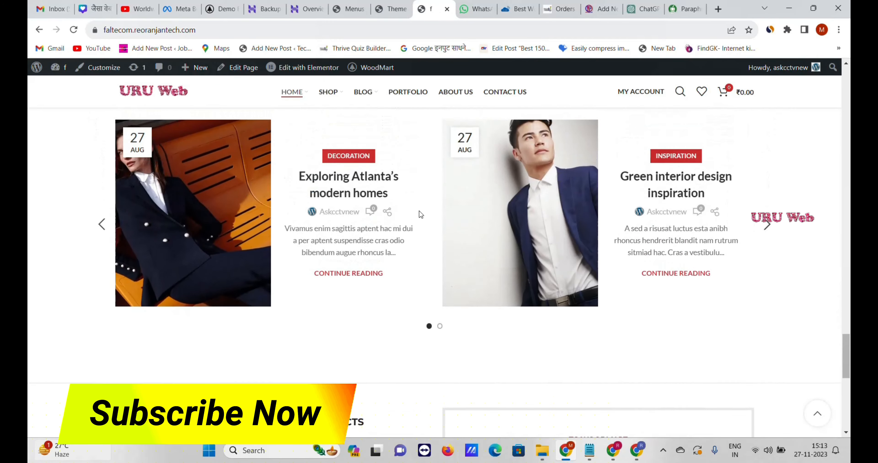
scroll(418, 178, "up", 8)
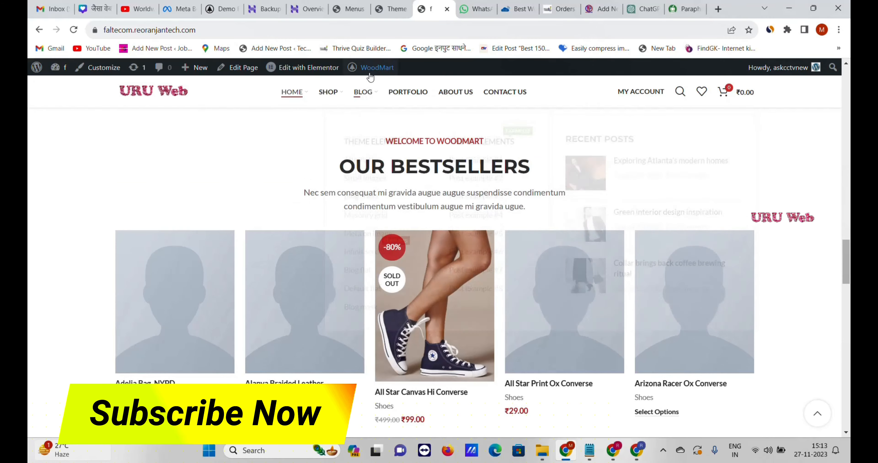
mouse_move(293, 91)
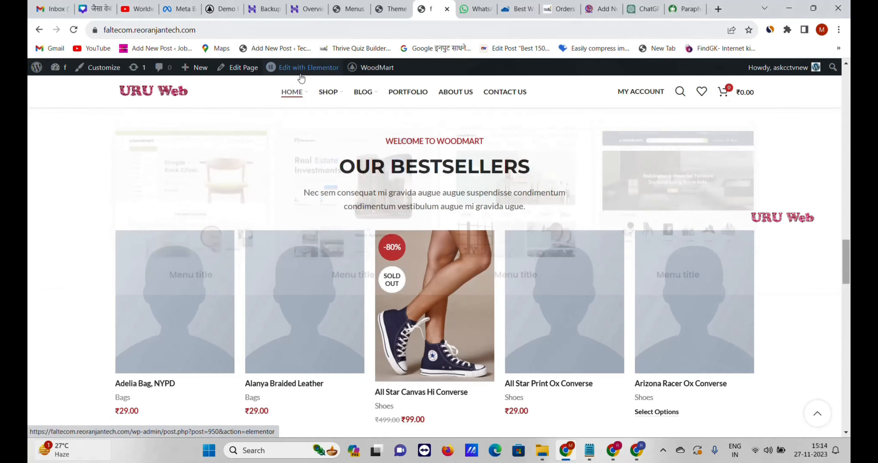
left_click(299, 72)
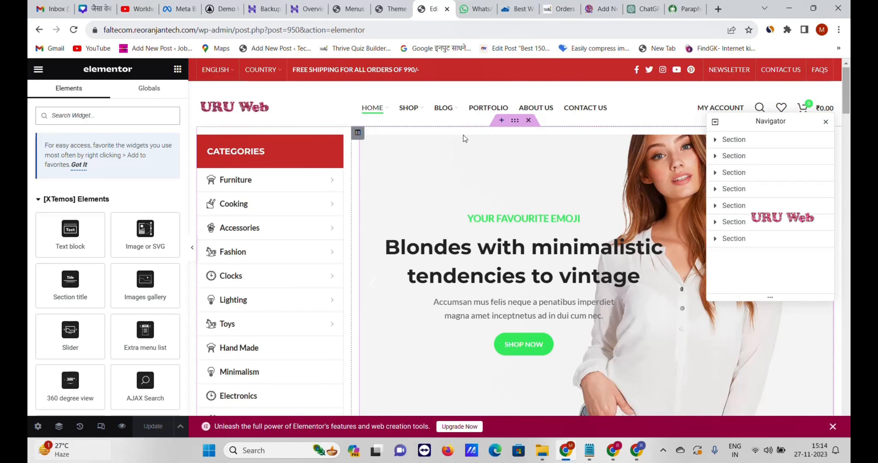
left_click(479, 7)
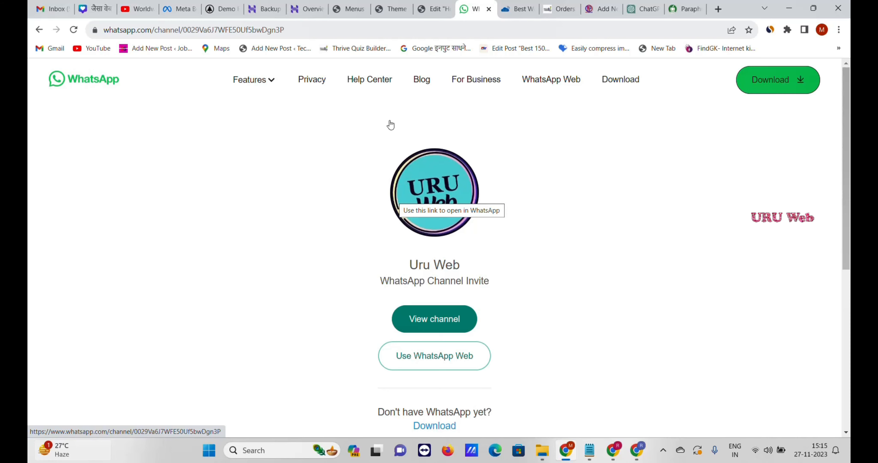
left_click(430, 9)
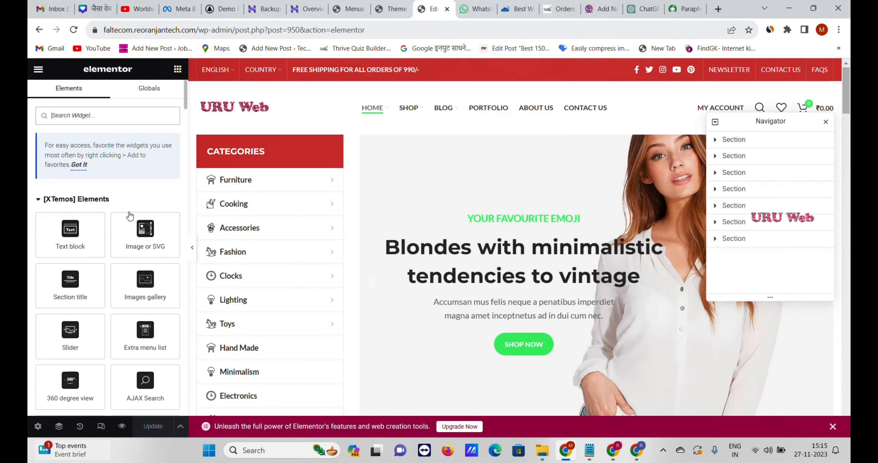
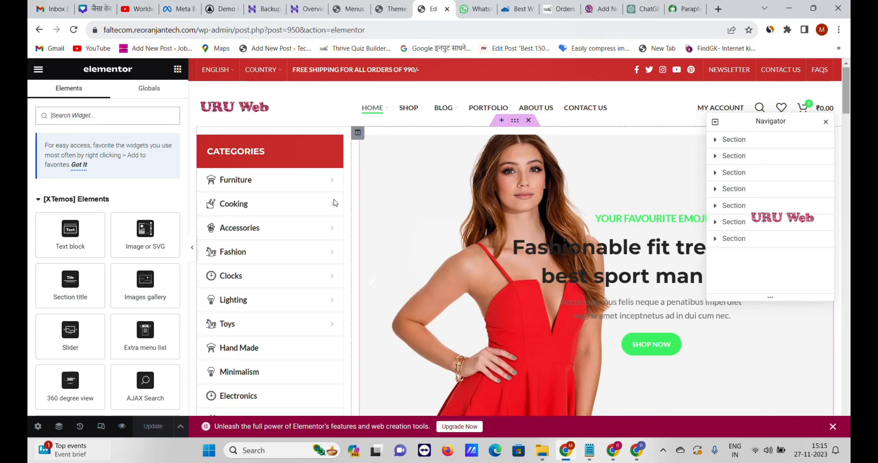
Step: Delete the three fashion banners section, then undo to restore it
mouse_move(238, 180)
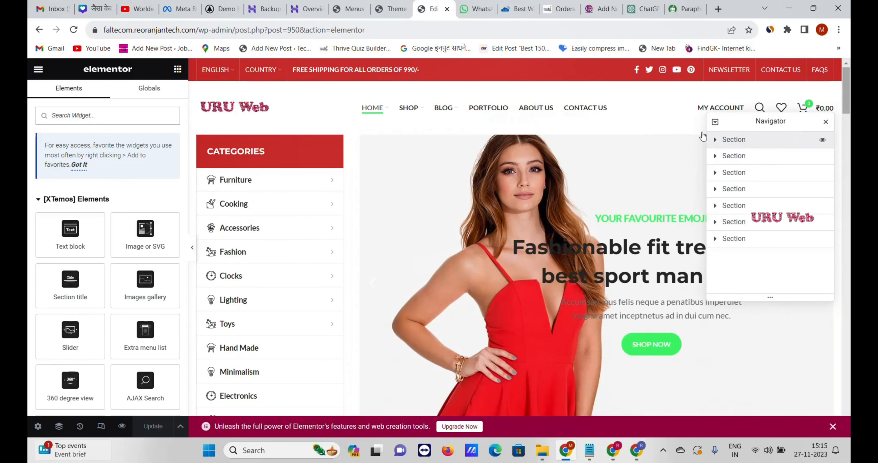
scroll(542, 156, "down", 8)
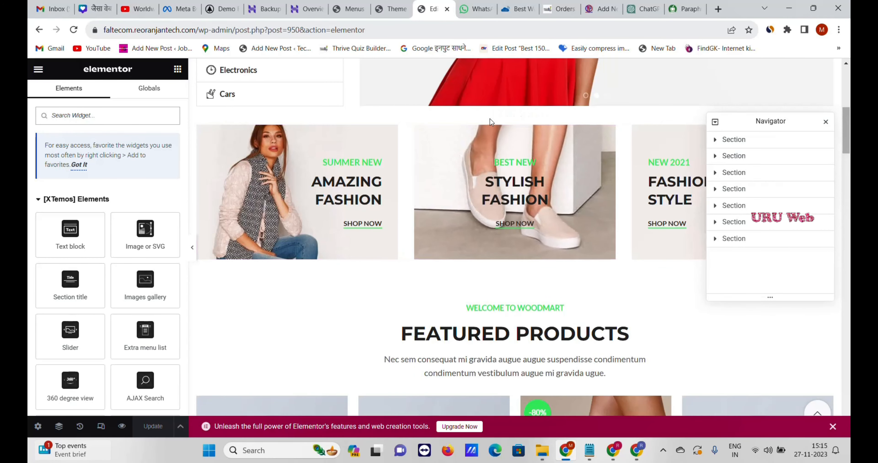
left_click(528, 115)
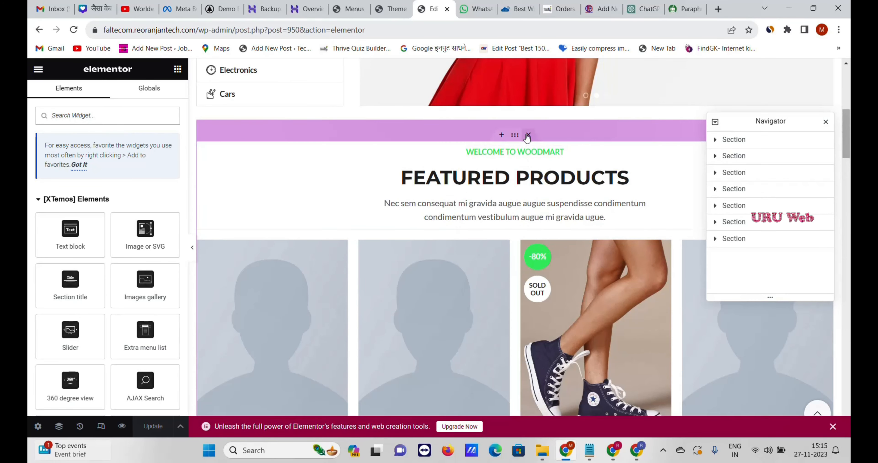
key("ctrl+z")
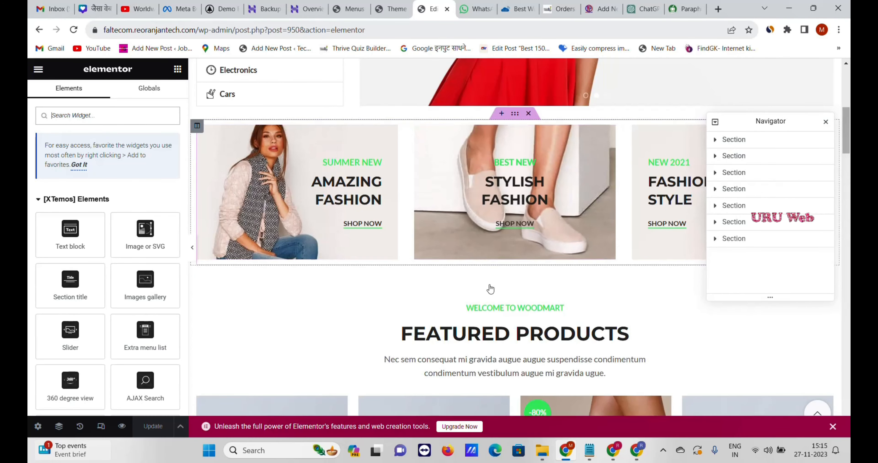
Step: Replace WOODMART with URU Web in the Featured Products subtitle
scroll(484, 272, "down", 1)
left_click(480, 254)
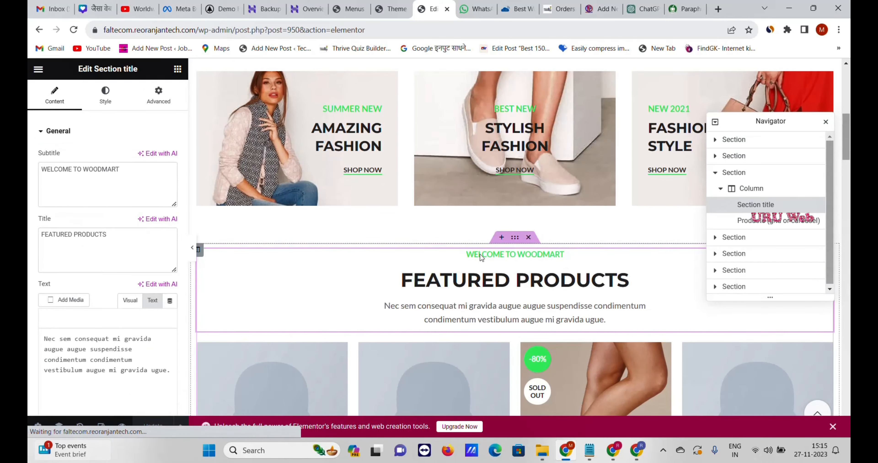
double_click(480, 253)
left_click(127, 173)
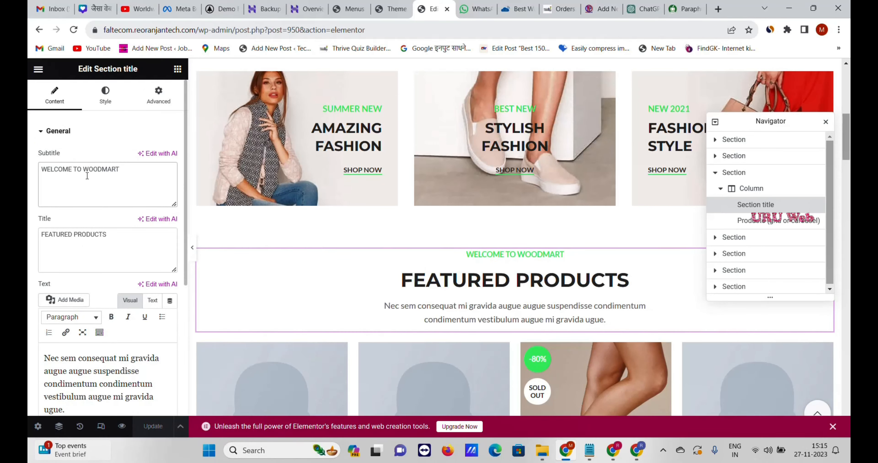
left_click_drag(94, 165, 130, 164)
type("URU Web")
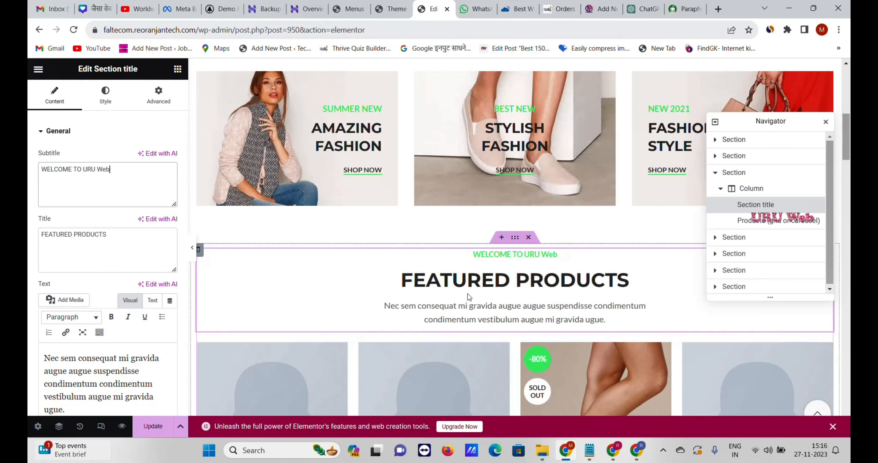
Step: Replace WOODMART with URU Web in the Our Bestsellers subtitle
scroll(534, 286, "down", 2)
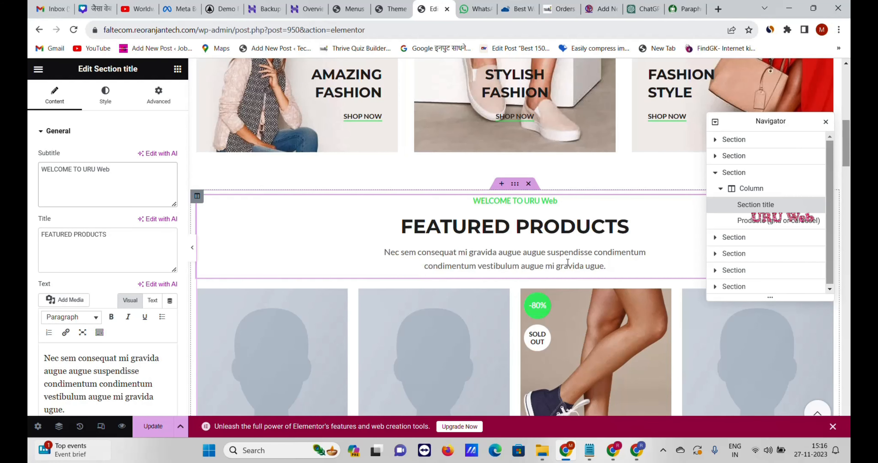
scroll(568, 262, "down", 6)
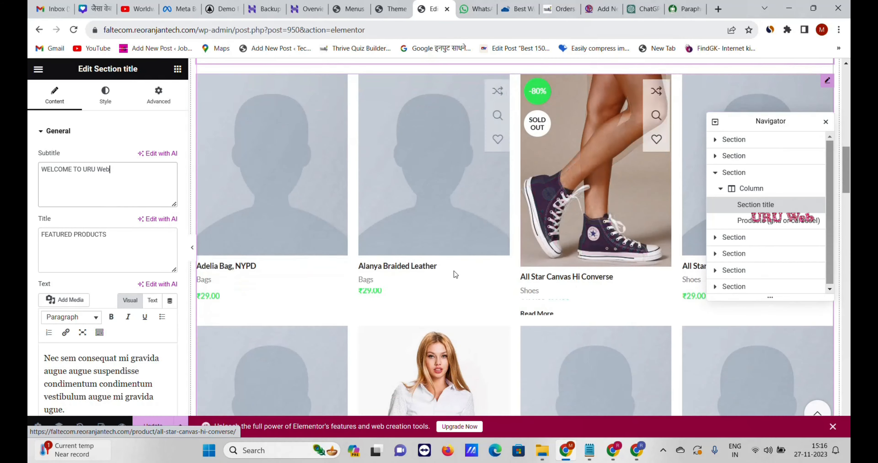
scroll(486, 284, "down", 9)
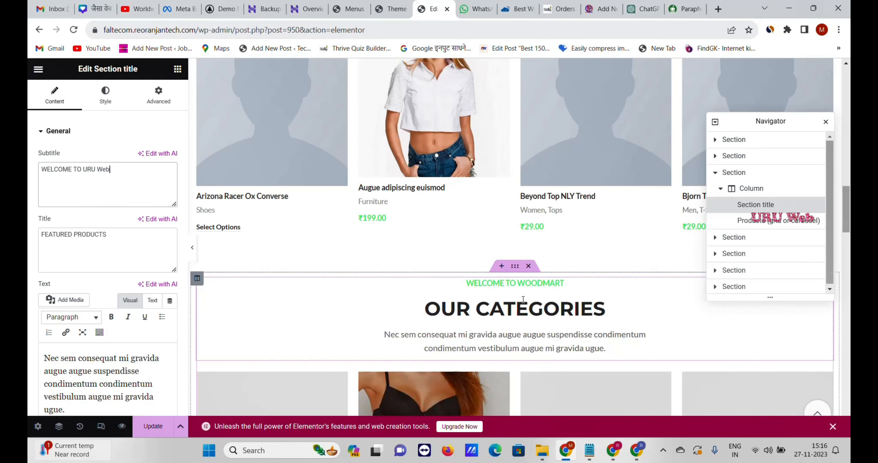
scroll(523, 300, "down", 3)
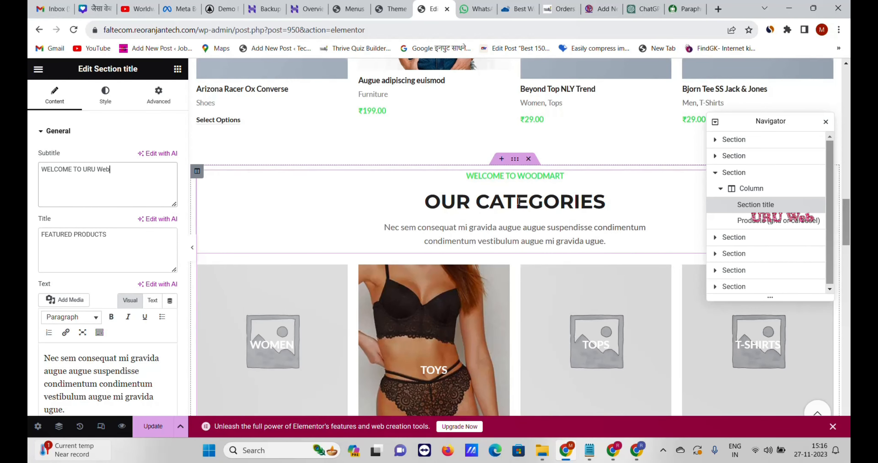
scroll(627, 239, "down", 10)
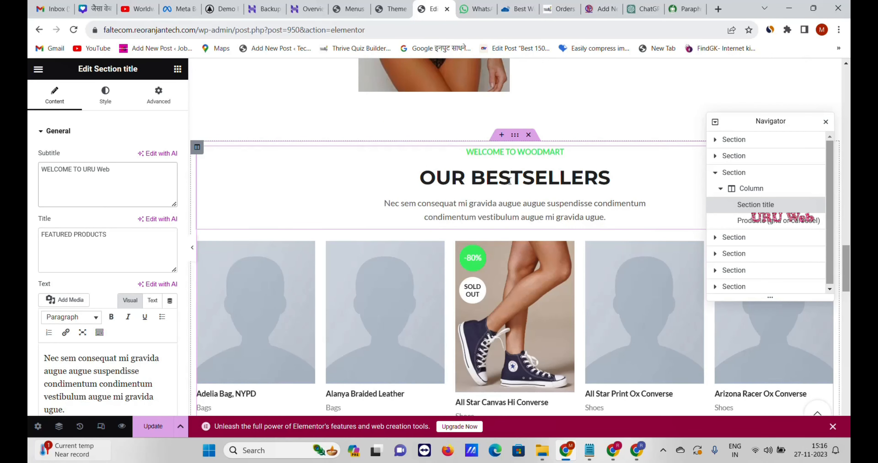
left_click(532, 157)
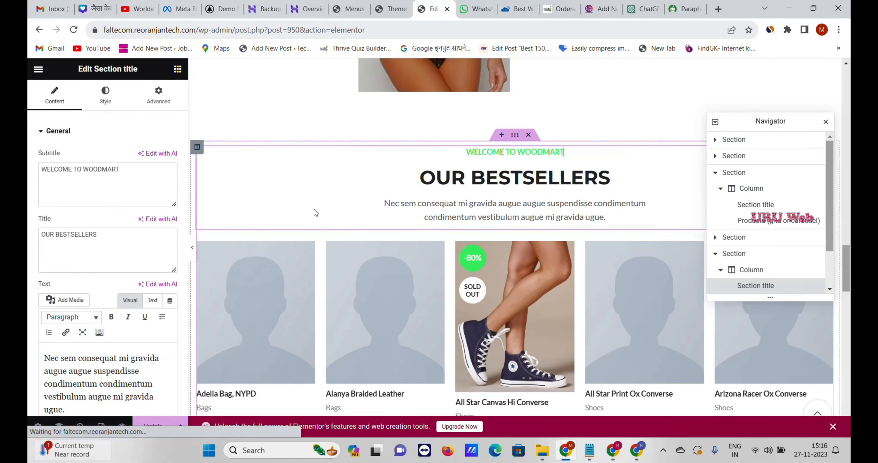
double_click(101, 169)
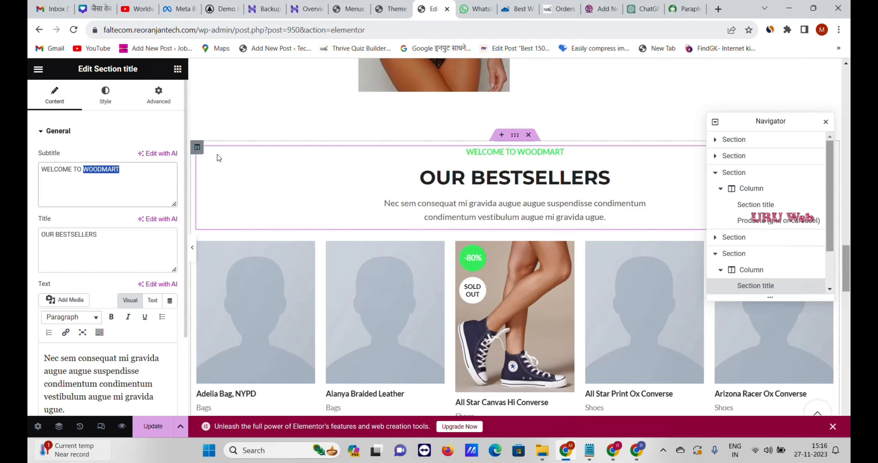
type("UR")
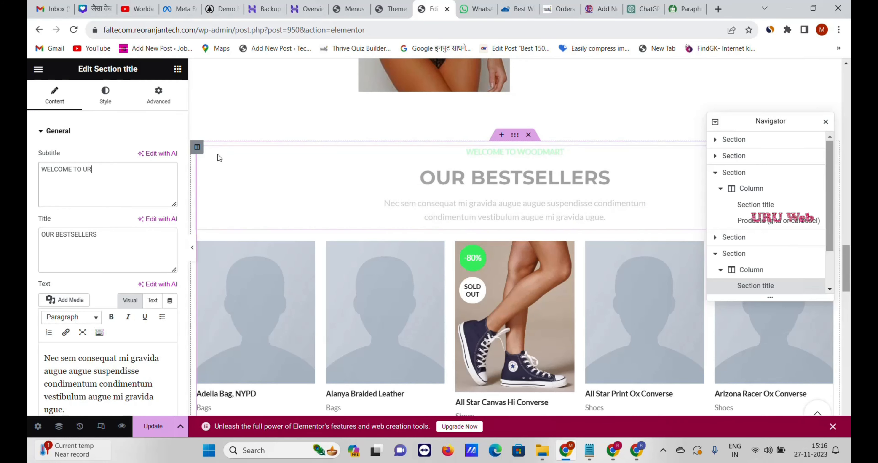
type("U Web")
scroll(396, 272, "down", 5)
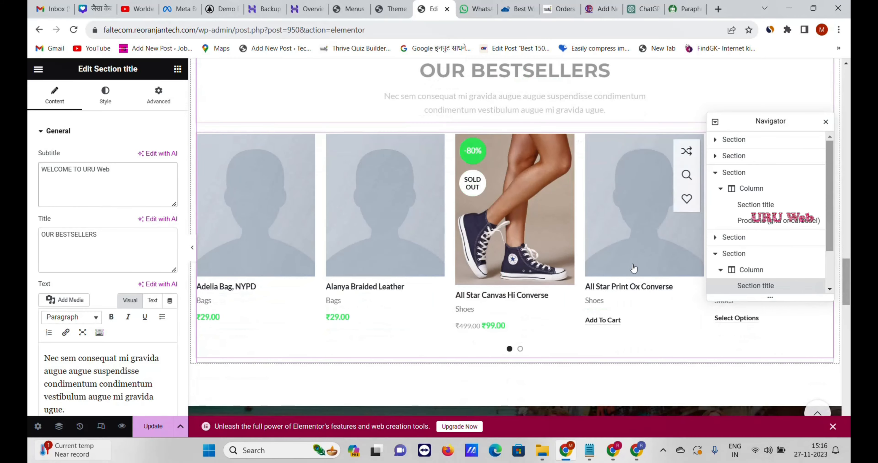
scroll(404, 278, "down", 6)
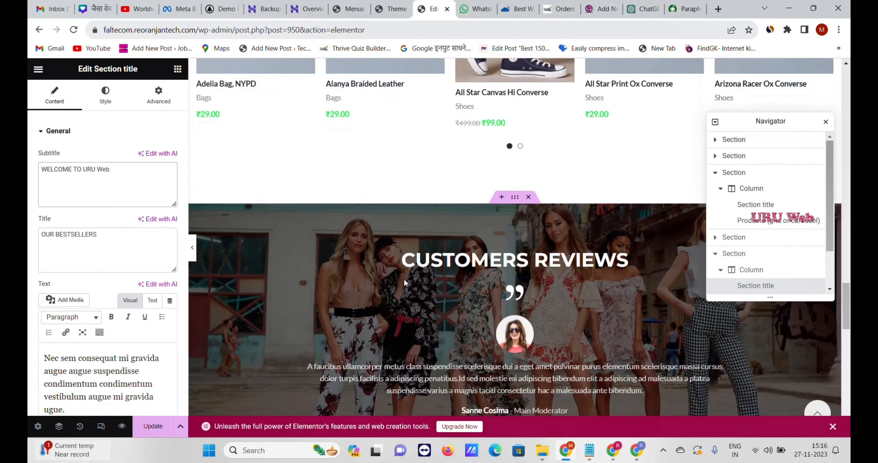
scroll(560, 265, "down", 4)
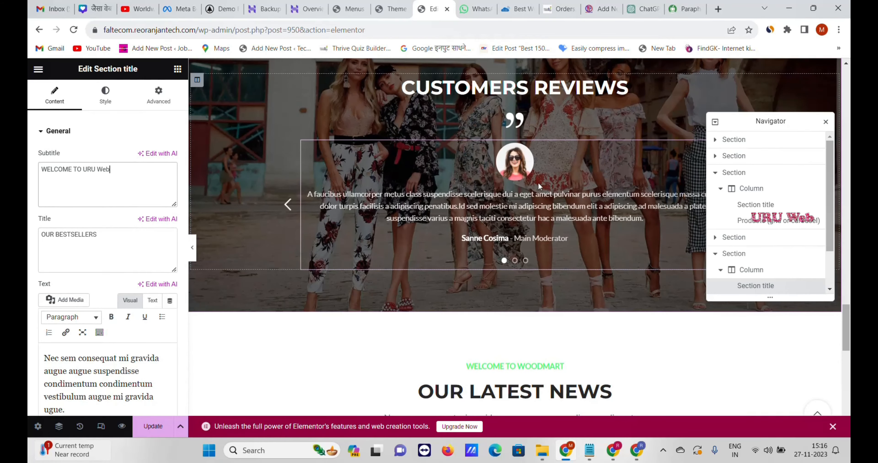
left_click(529, 197)
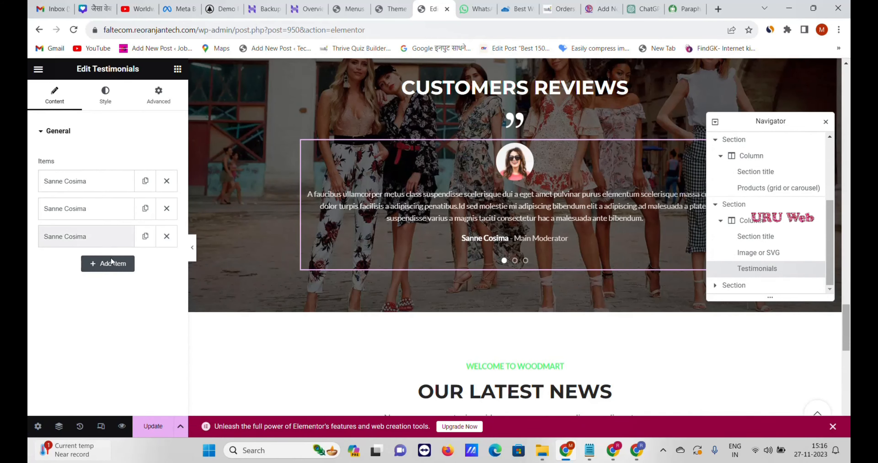
left_click(110, 264)
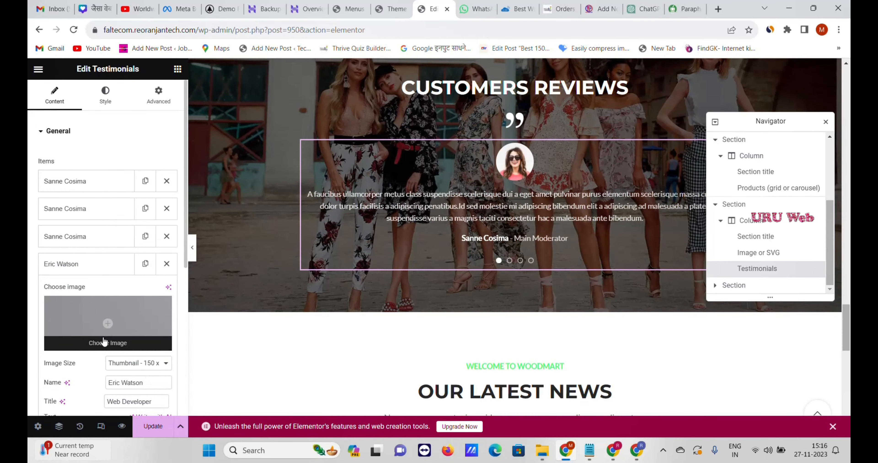
scroll(125, 384, "down", 2)
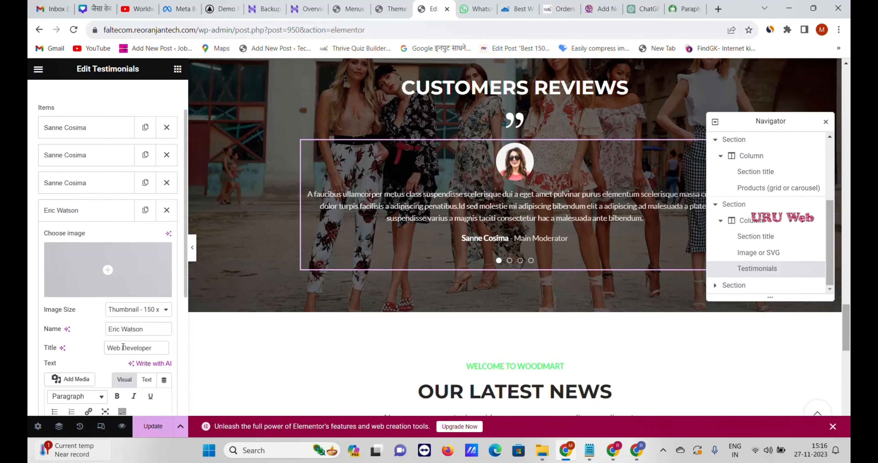
scroll(124, 355, "down", 3)
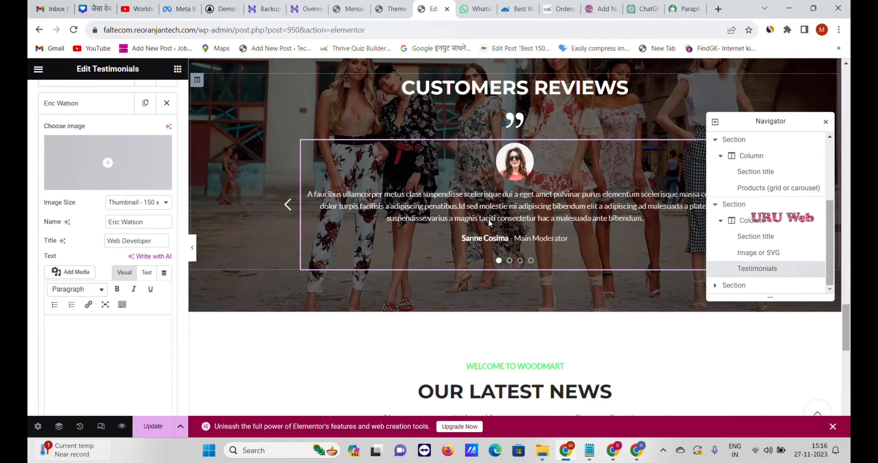
scroll(418, 307, "down", 4)
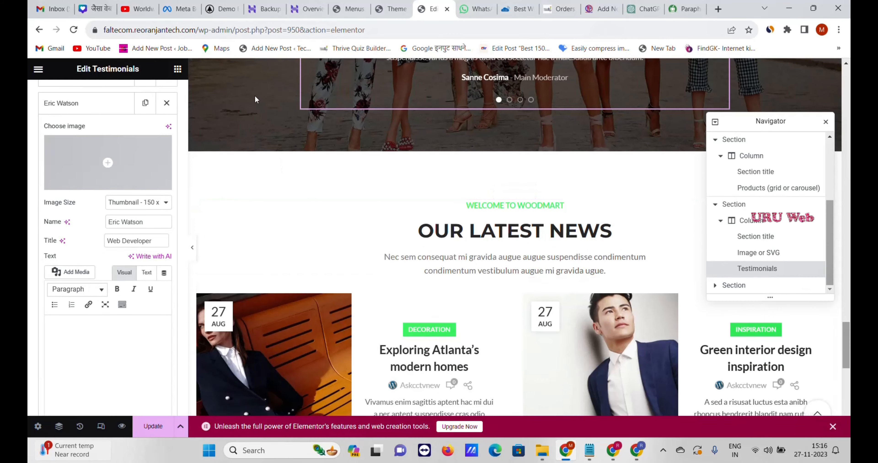
left_click(167, 104)
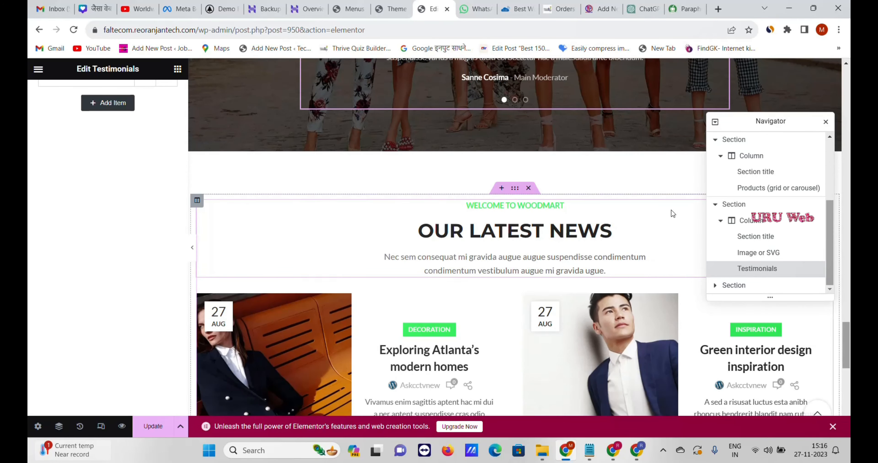
scroll(623, 276, "down", 1)
scroll(539, 314, "down", 10)
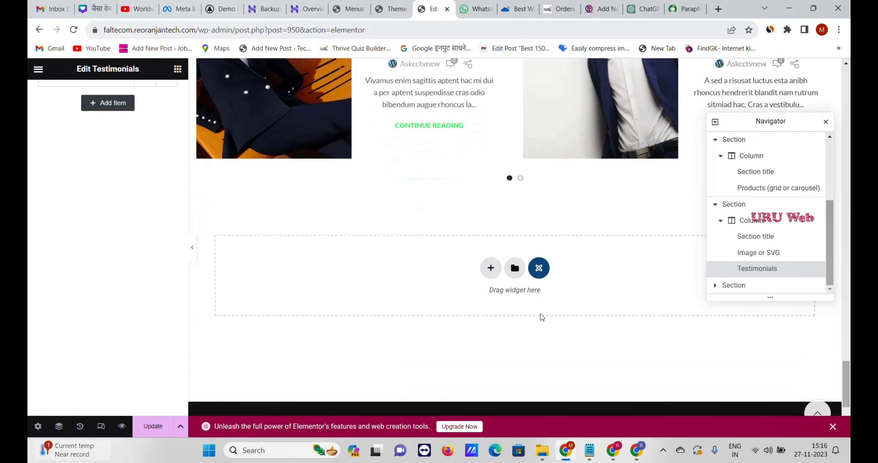
scroll(539, 308, "up", 2)
scroll(516, 257, "down", 2)
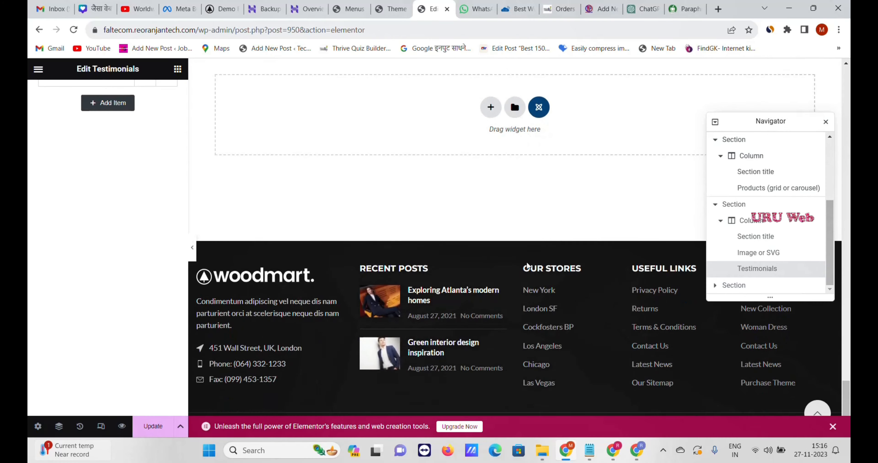
scroll(526, 253, "up", 6)
scroll(527, 253, "down", 5)
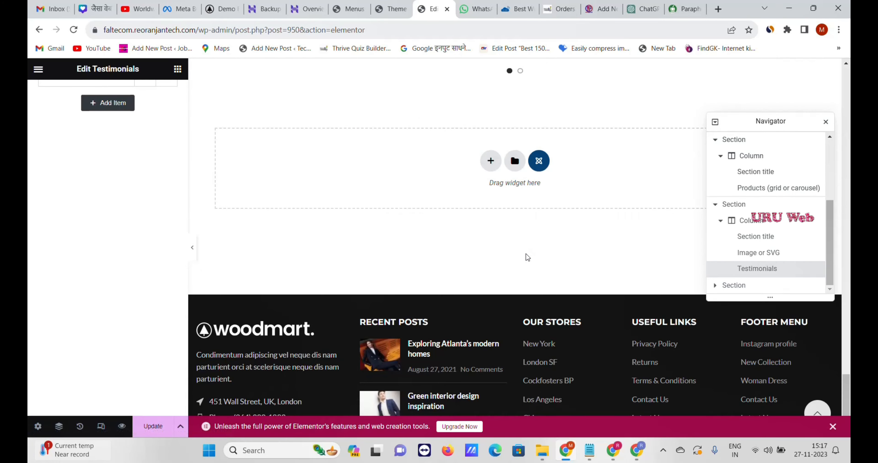
scroll(527, 255, "up", 1)
scroll(527, 254, "down", 1)
scroll(527, 255, "up", 4)
scroll(527, 254, "down", 3)
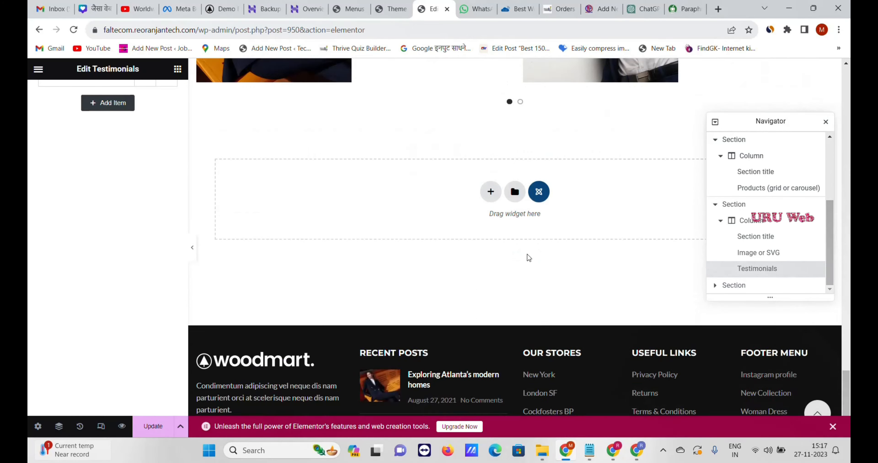
scroll(527, 255, "up", 4)
scroll(528, 254, "down", 4)
scroll(527, 254, "up", 1)
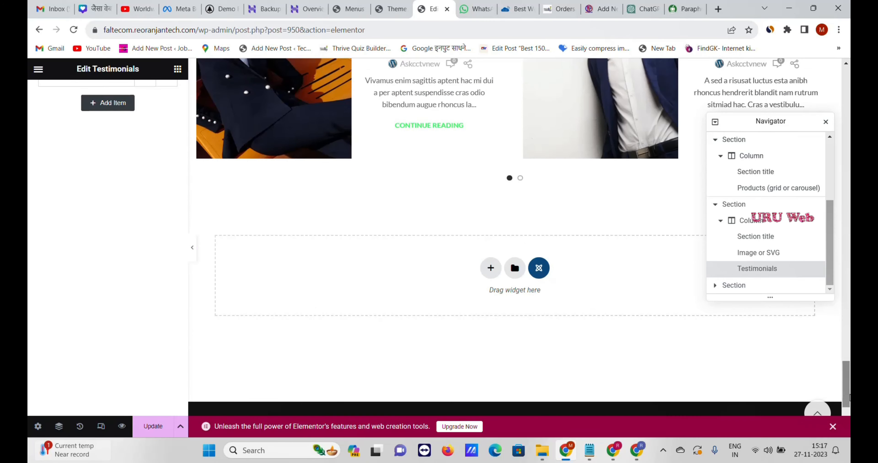
left_click_drag(846, 376, 846, 127)
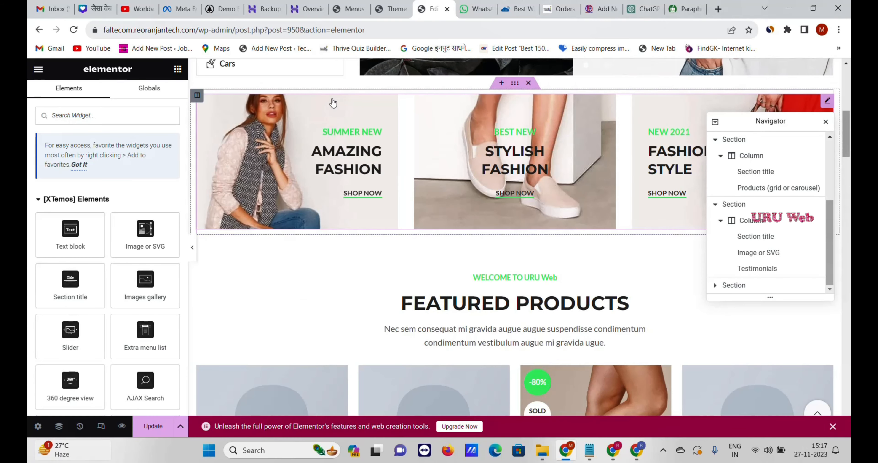
Step: Add a fourth banner to the carousel, view its image options, then delete it
left_click(222, 104)
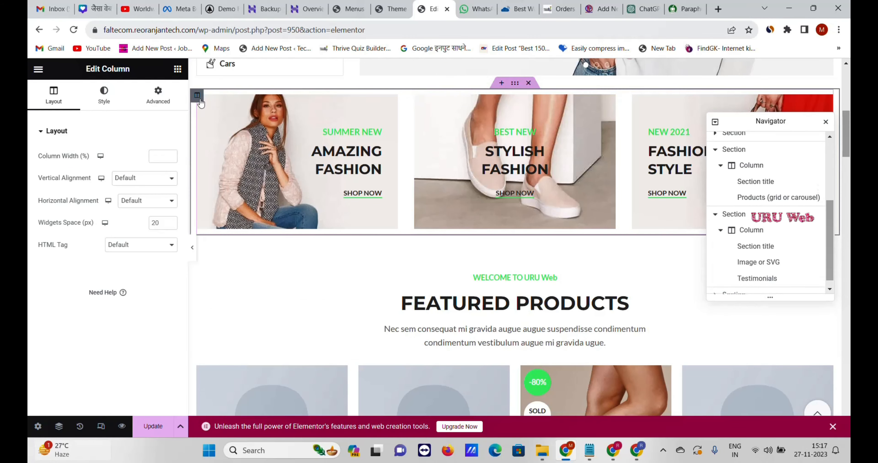
left_click(224, 108)
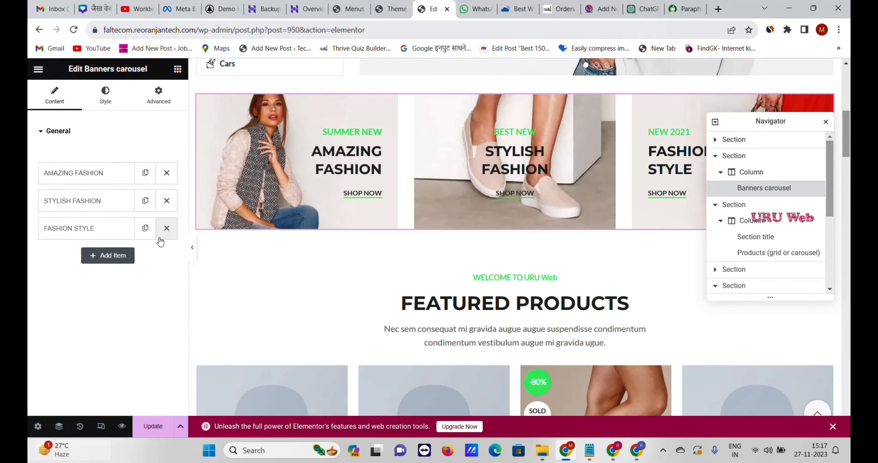
left_click(106, 259)
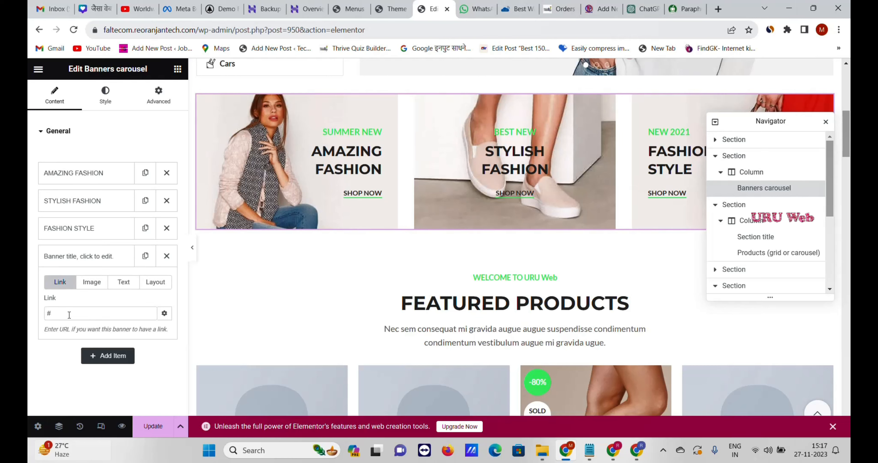
left_click(89, 286)
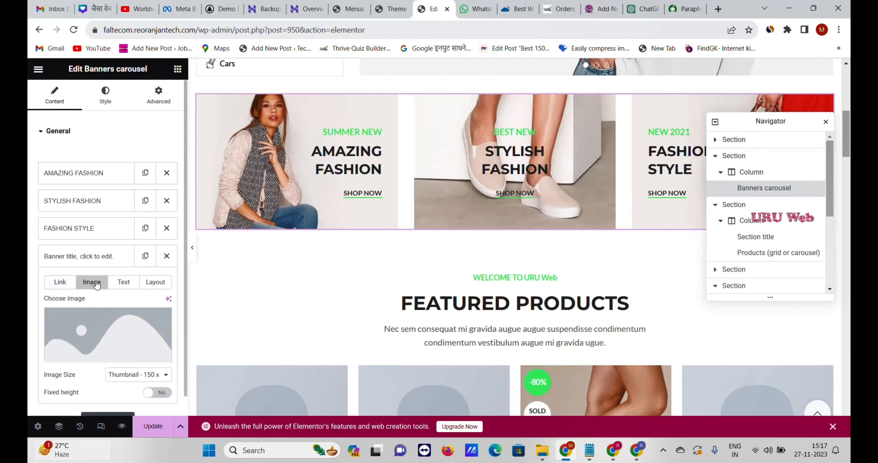
left_click(167, 256)
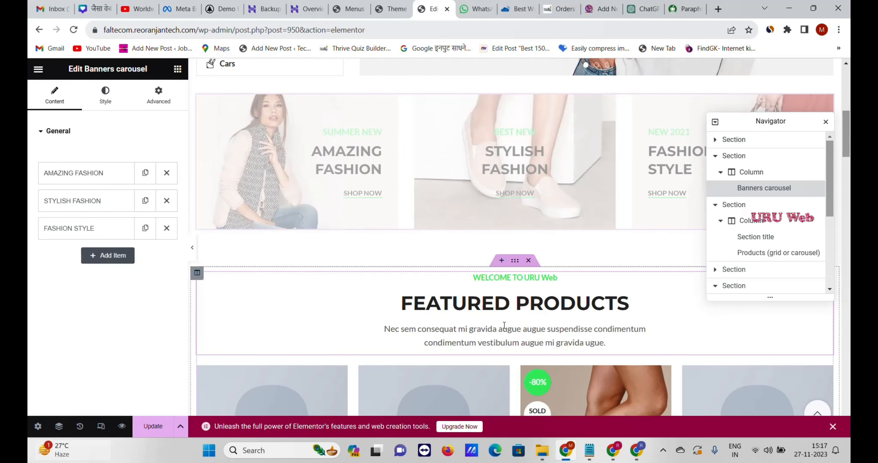
scroll(571, 277, "down", 5)
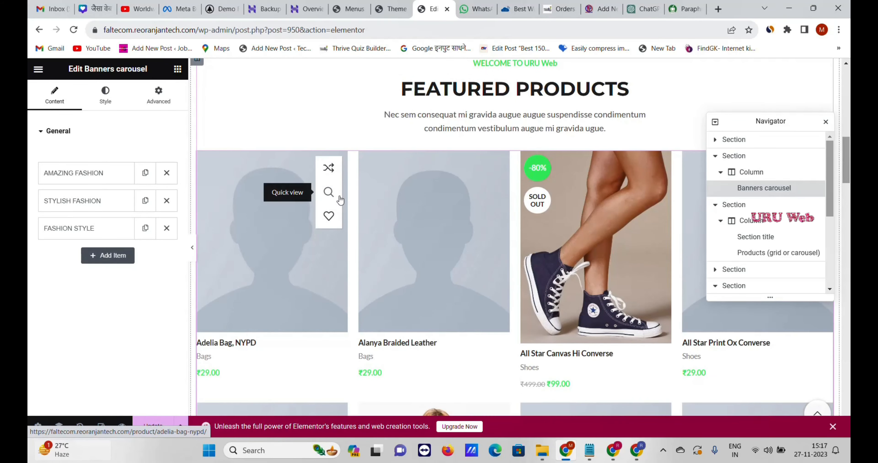
Step: Select the Featured Products grid after closing an accidental Adelia Bag, NYPD quick view
left_click(379, 194)
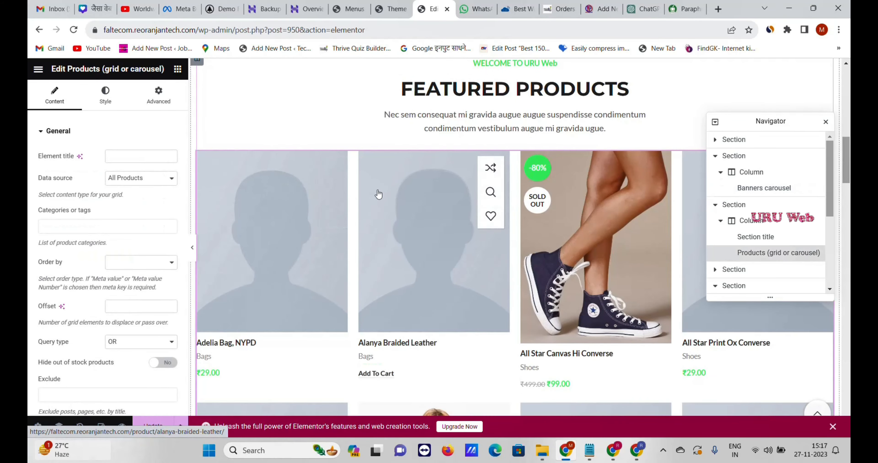
left_click(283, 203)
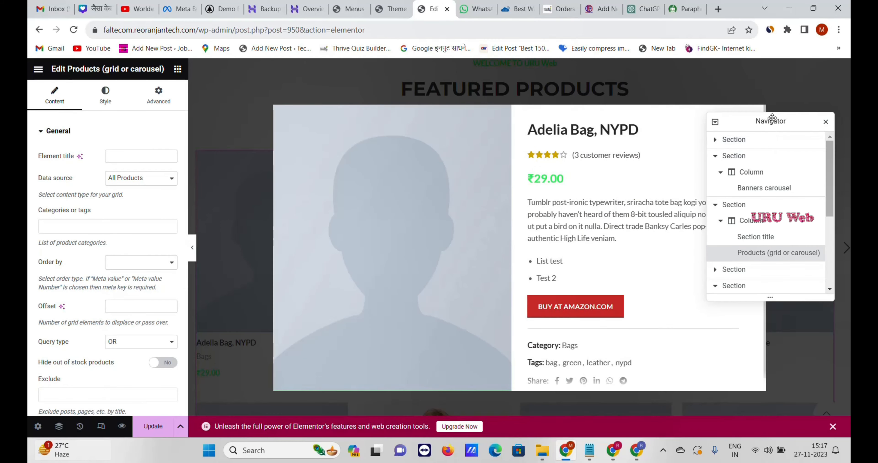
left_click(825, 122)
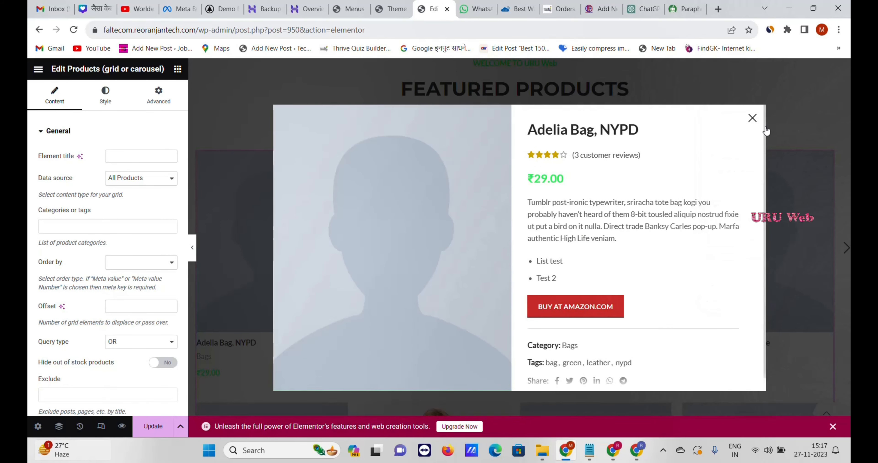
left_click(751, 120)
left_click(296, 136)
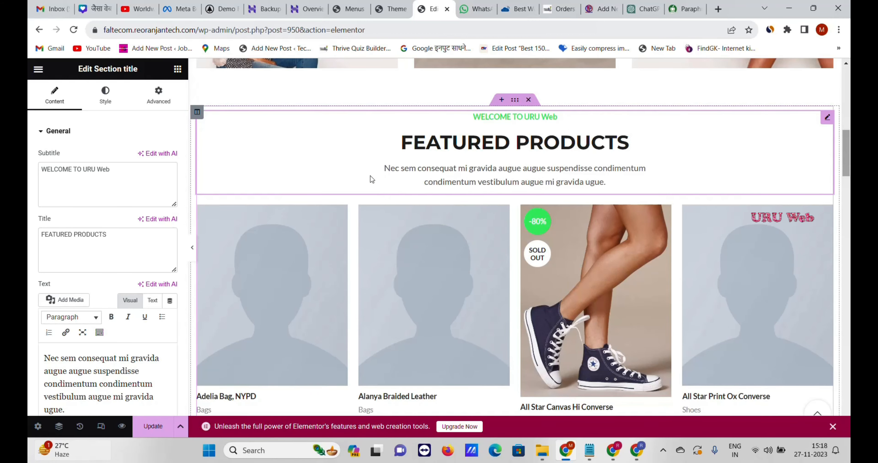
scroll(372, 180, "down", 2)
left_click(233, 191)
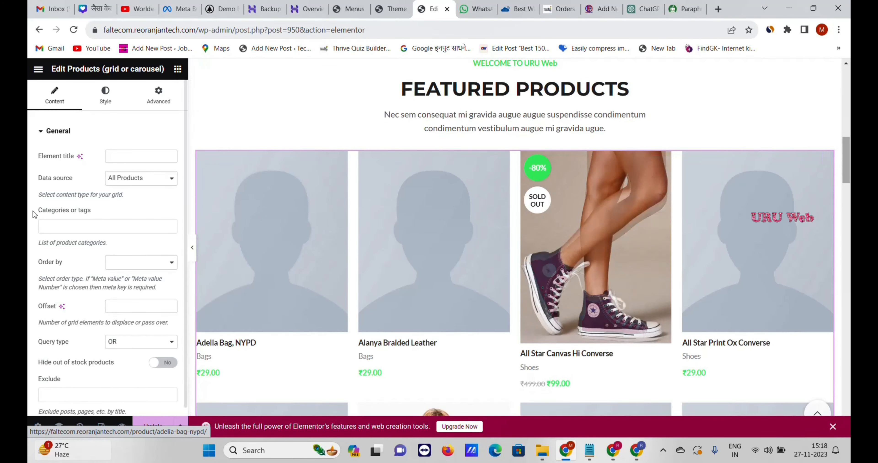
Step: Set the product grid to 3 columns and 9 items per page
scroll(133, 181, "down", 1)
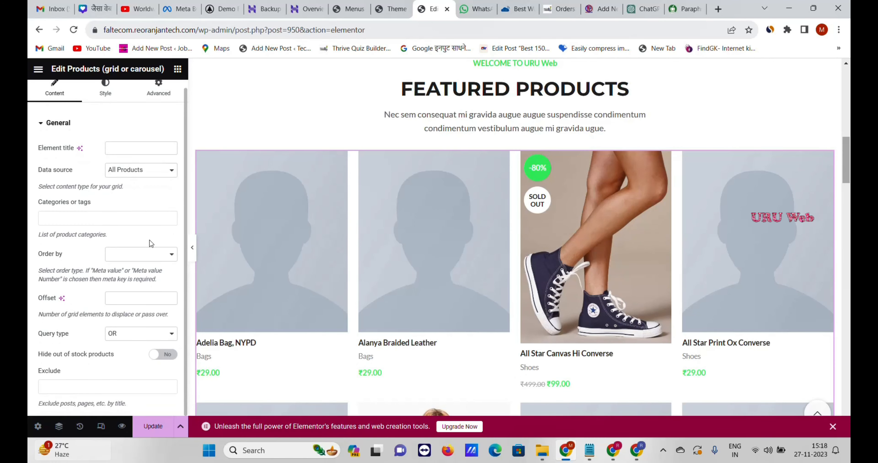
scroll(149, 239, "up", 1)
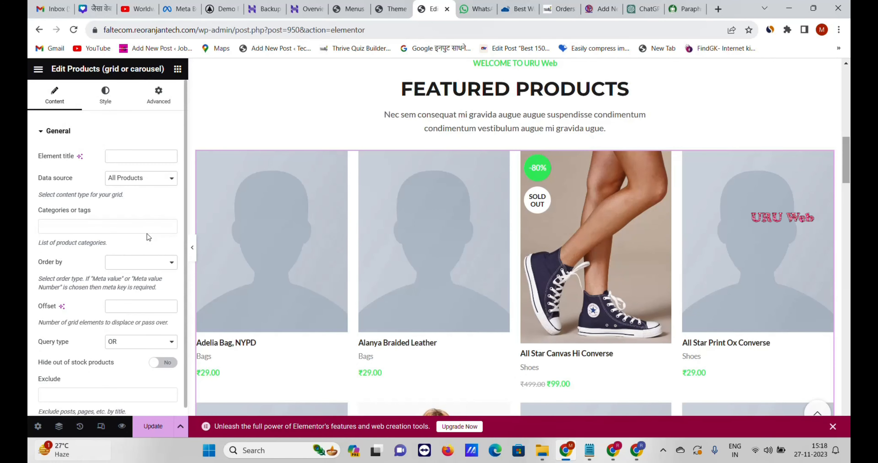
left_click(112, 103)
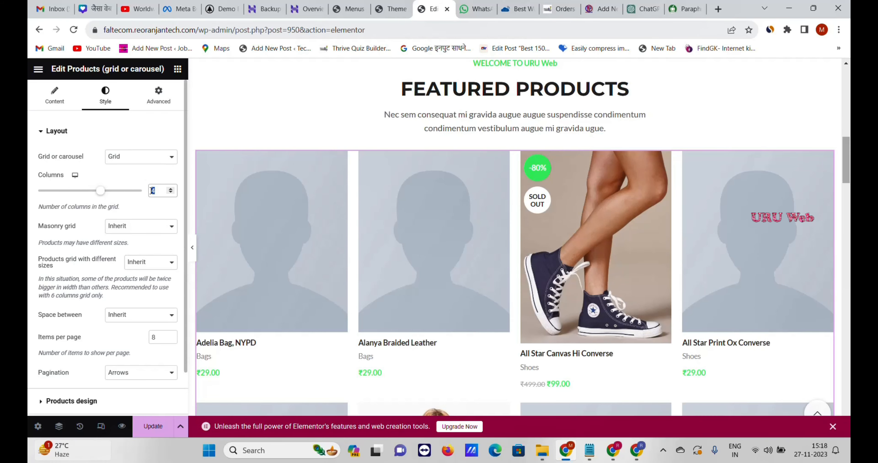
type("3")
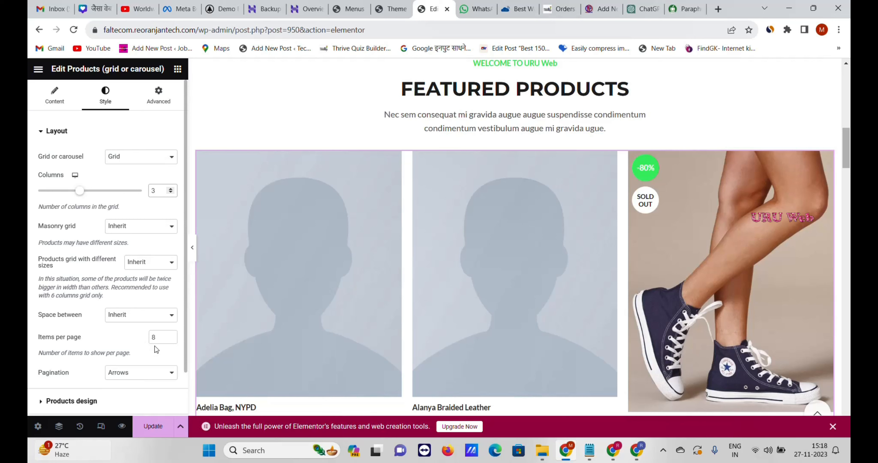
left_click(153, 337)
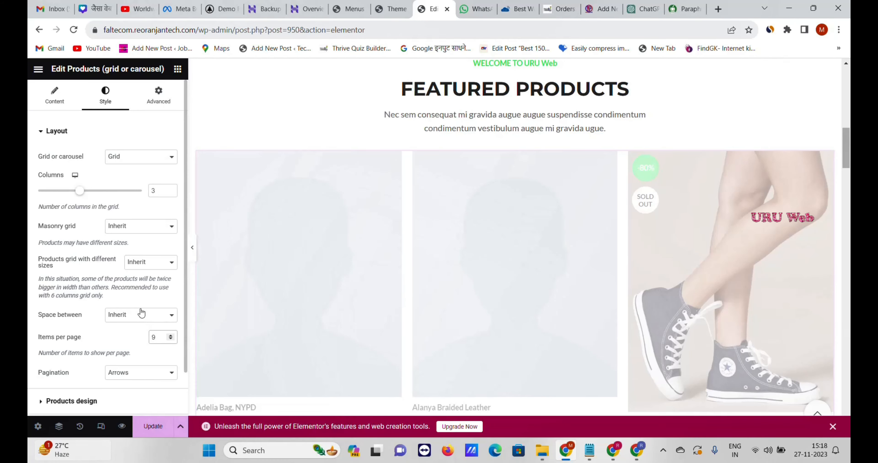
scroll(140, 314, "down", 1)
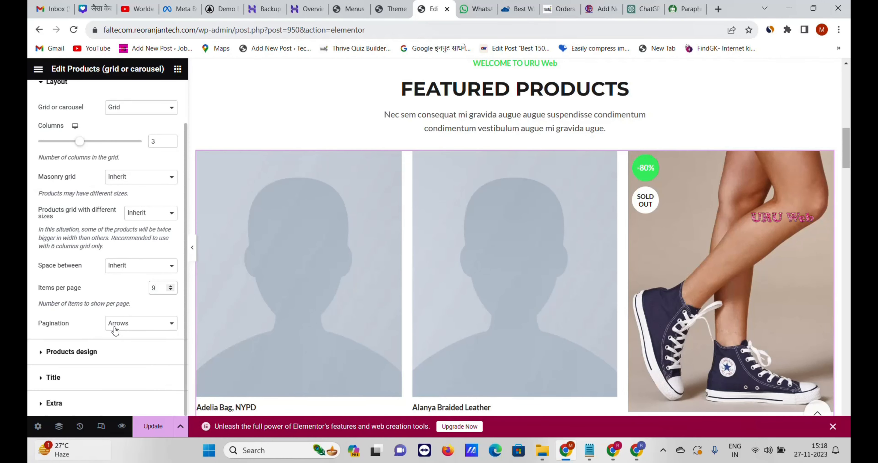
Step: Browse the product grid's Products design options
left_click(48, 360)
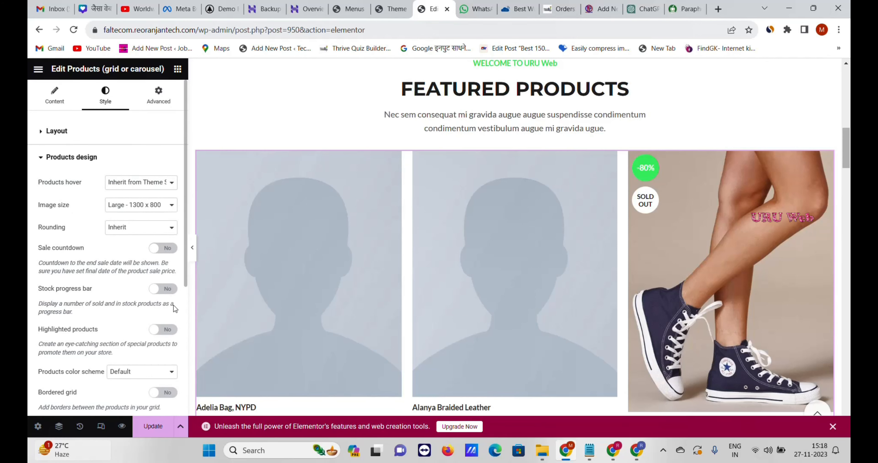
scroll(173, 306, "down", 3)
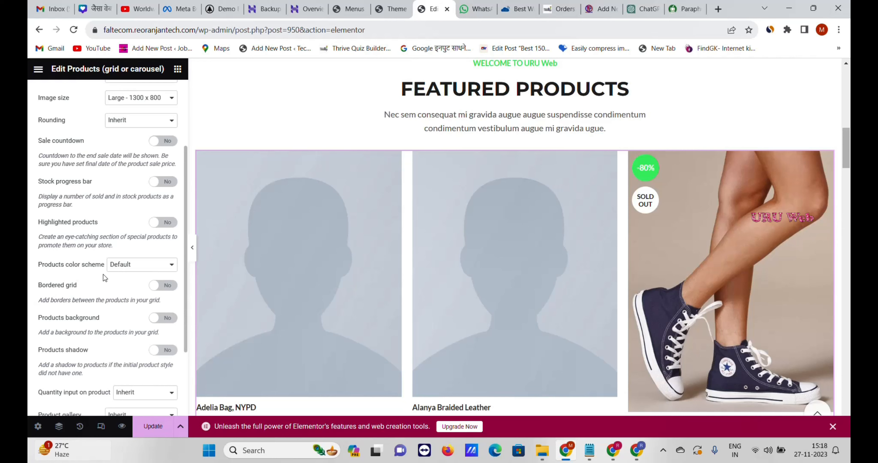
scroll(126, 314, "down", 3)
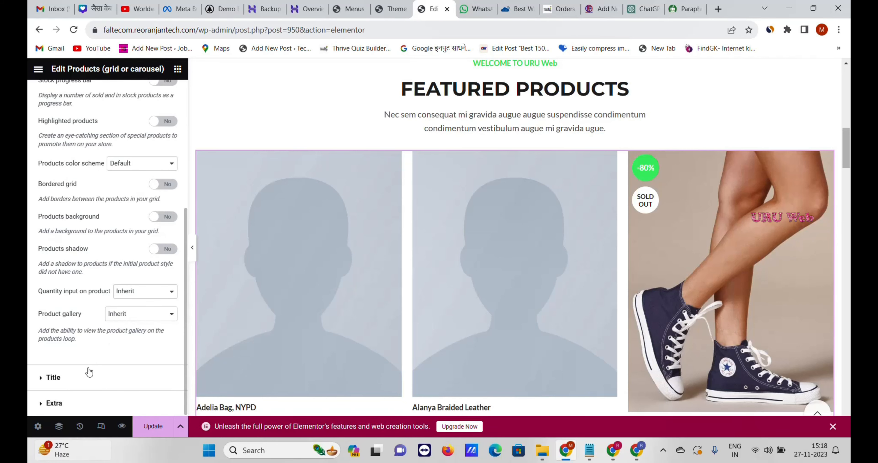
scroll(260, 92, "up", 2)
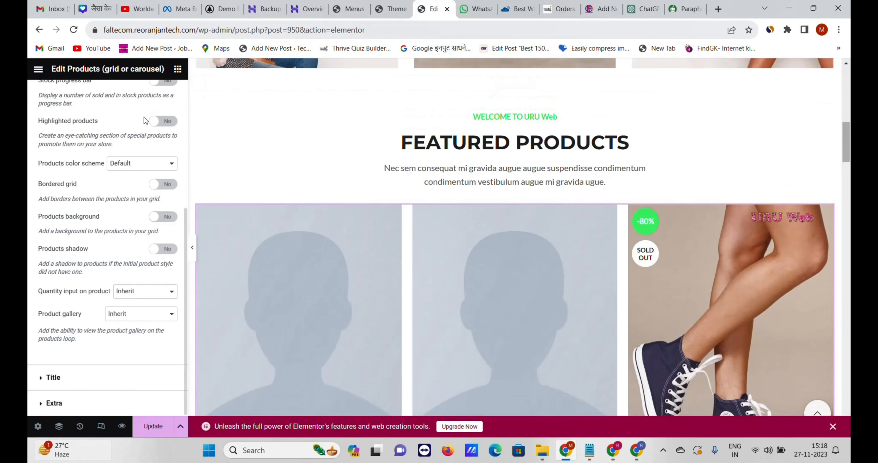
scroll(145, 116, "up", 6)
scroll(146, 117, "down", 3)
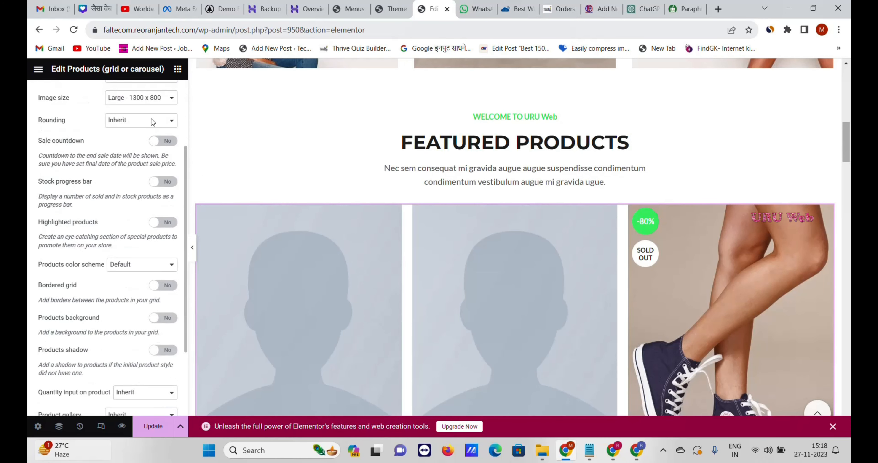
scroll(150, 117, "up", 3)
Step: Review the grid's Advanced spacing and position settings
left_click(159, 110)
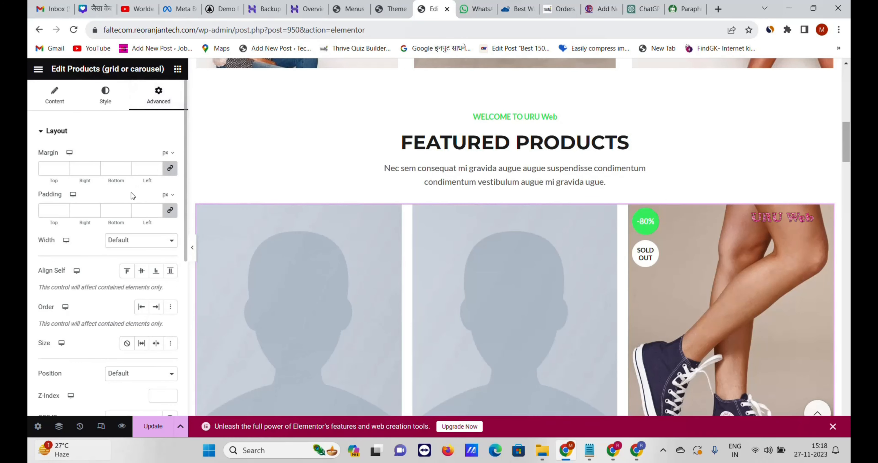
scroll(120, 211, "down", 3)
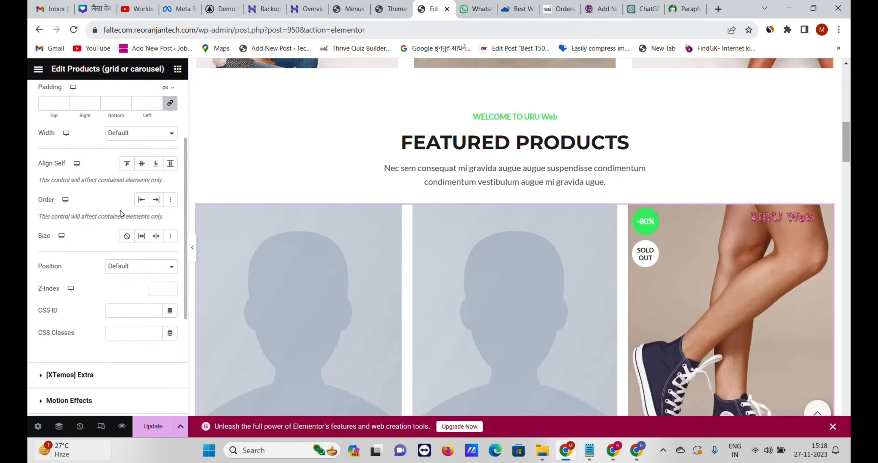
scroll(109, 249, "down", 3)
scroll(96, 276, "up", 2)
scroll(96, 284, "down", 4)
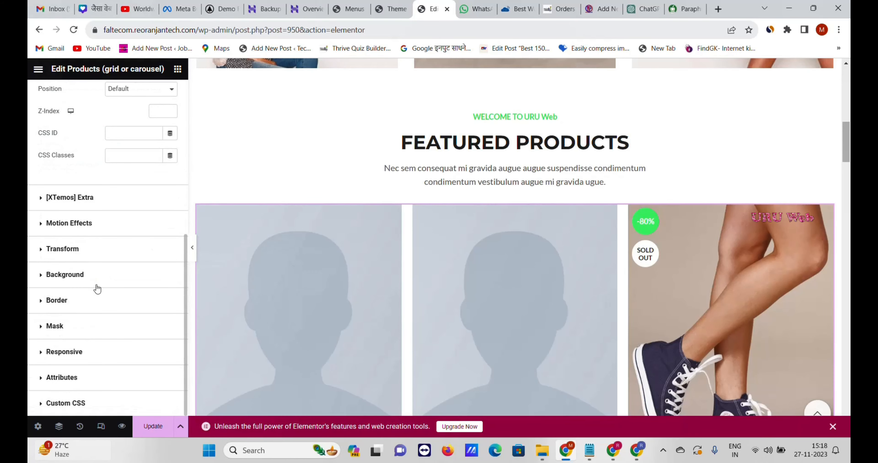
scroll(765, 152, "down", 8)
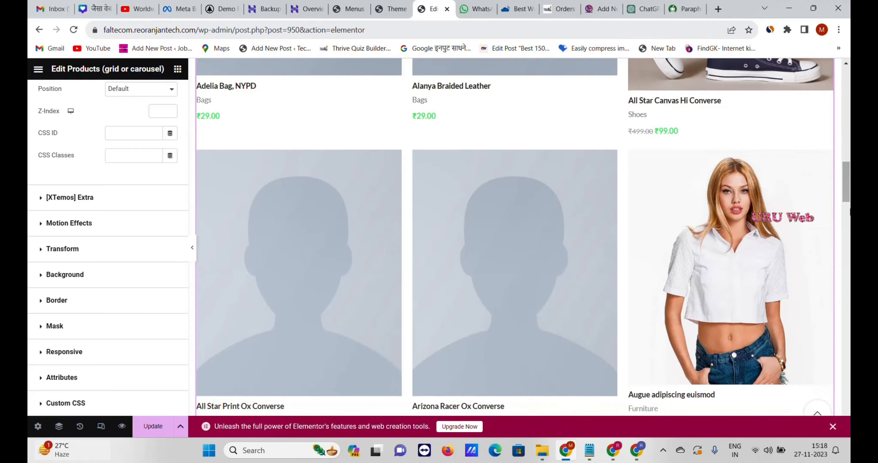
scroll(845, 204, "down", 8)
scroll(846, 211, "down", 6)
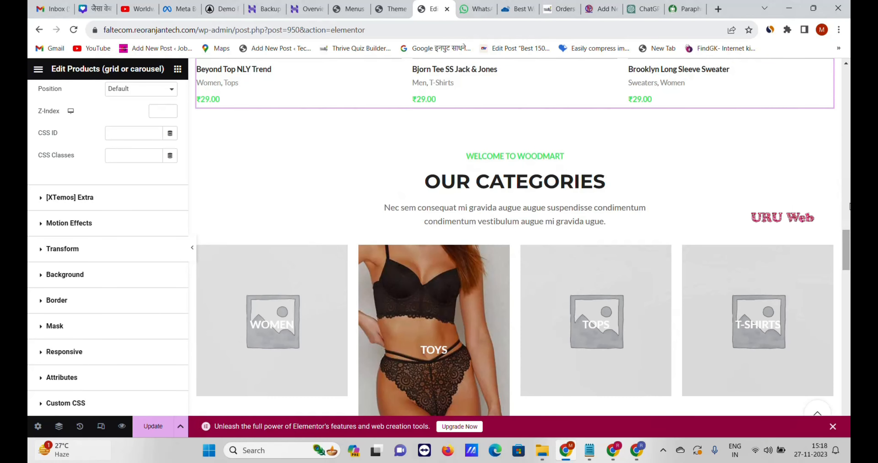
scroll(849, 206, "down", 4)
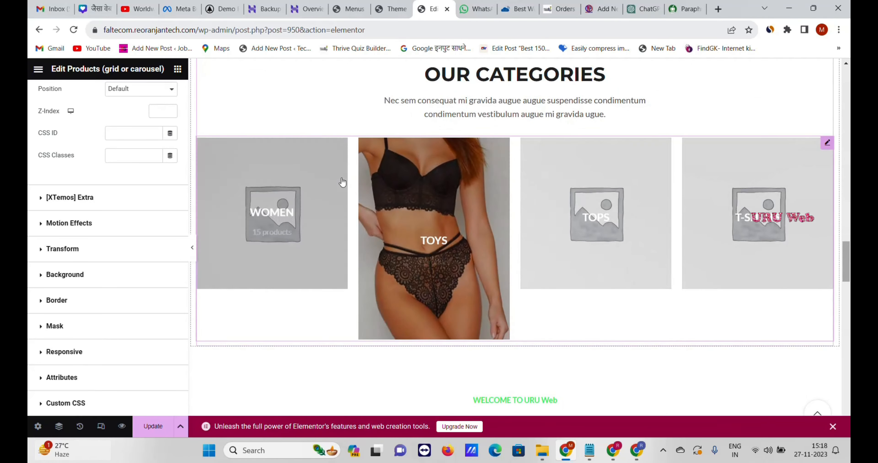
Step: Set the Our Categories block layout to Masonry (with first wide), leaving spacing unchanged
left_click(343, 163)
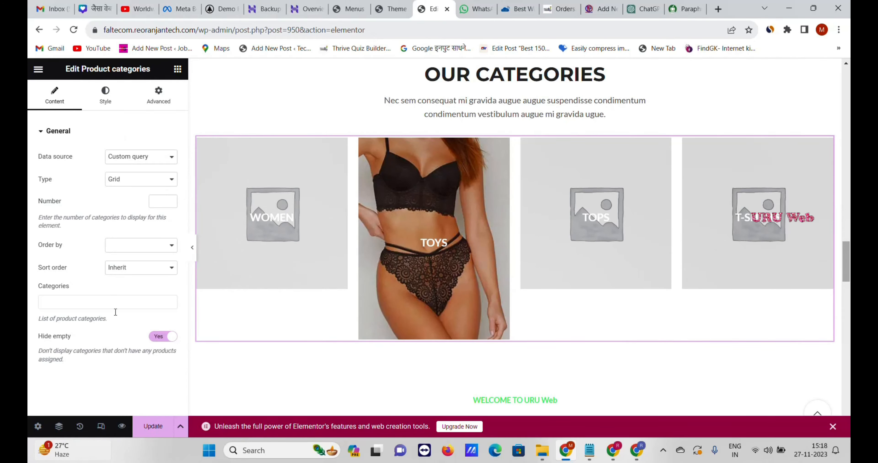
left_click(105, 96)
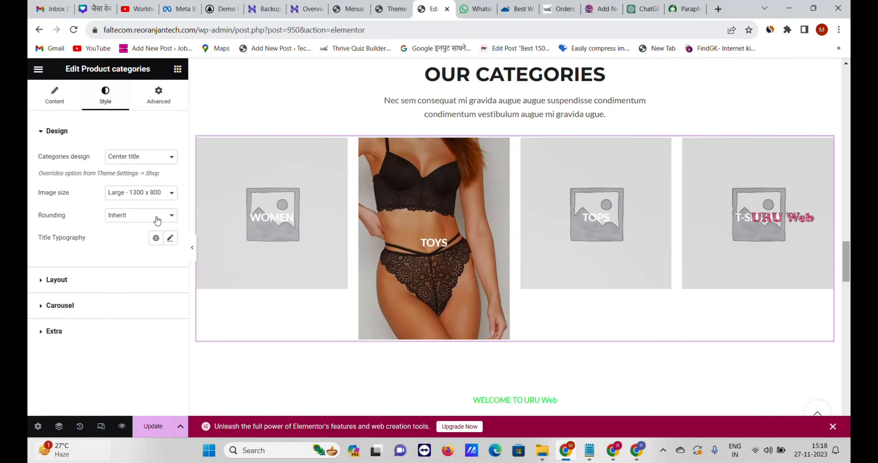
left_click(75, 285)
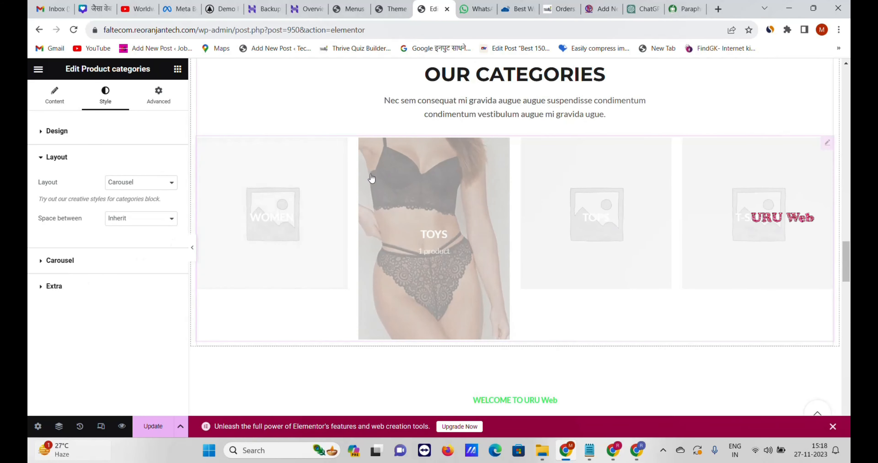
left_click(151, 184)
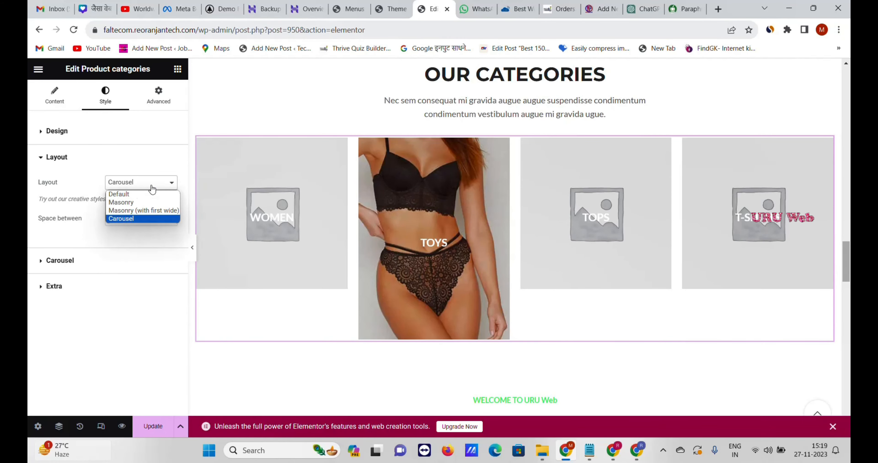
left_click(141, 211)
left_click(142, 222)
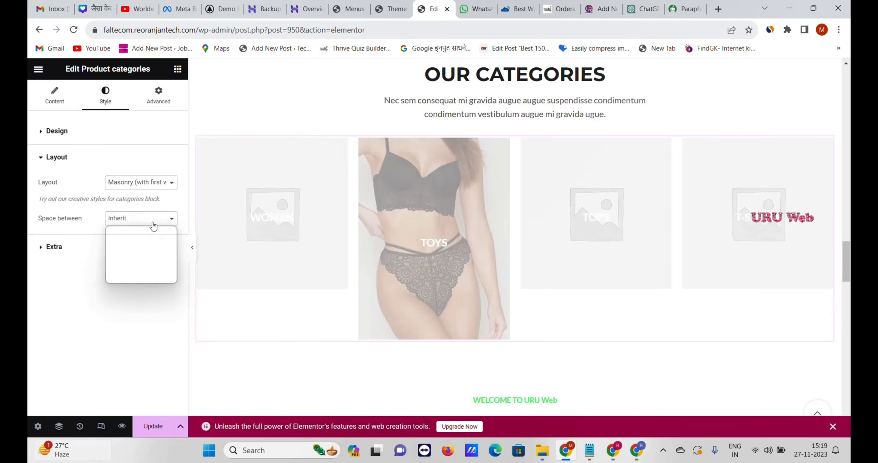
left_click(50, 299)
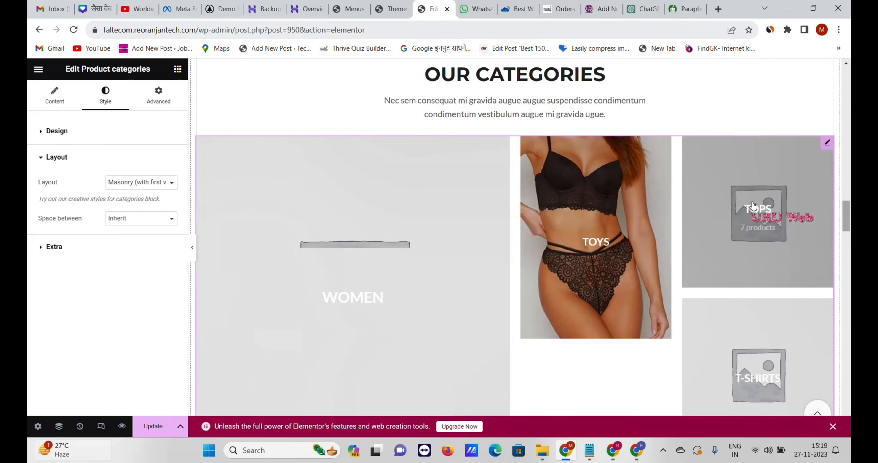
scroll(584, 213, "down", 5)
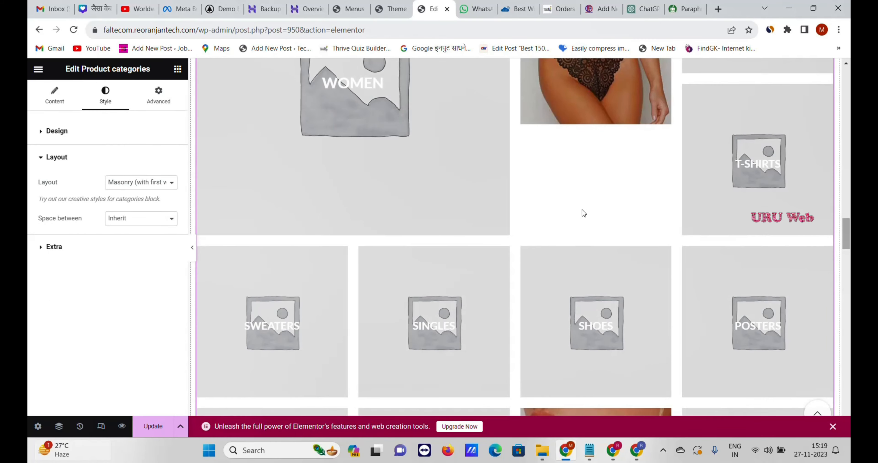
Step: Switch the categories layout to plain Masonry, then to Default
left_click(155, 186)
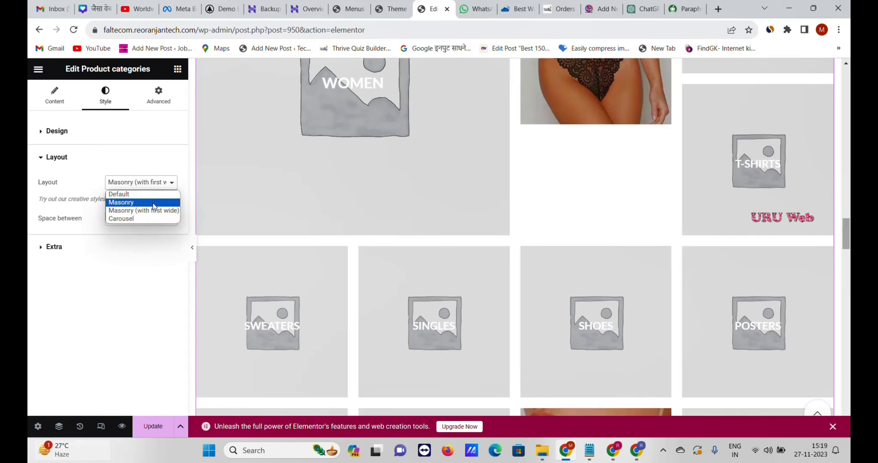
left_click(154, 202)
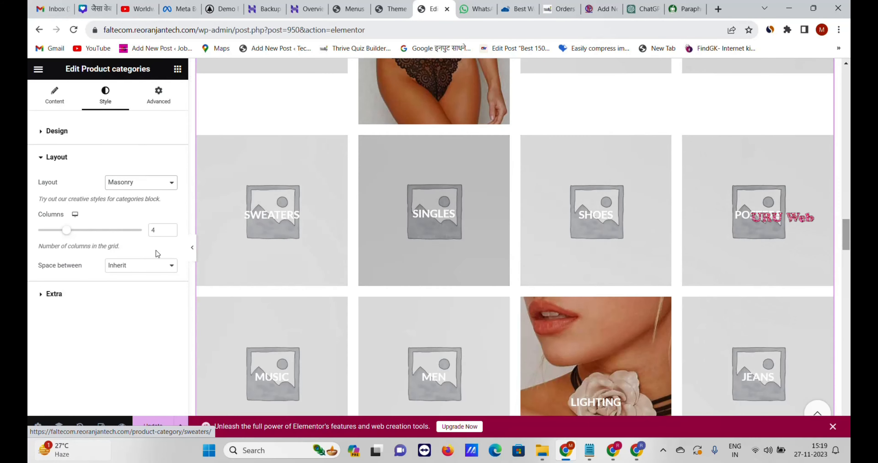
left_click(142, 184)
left_click(143, 194)
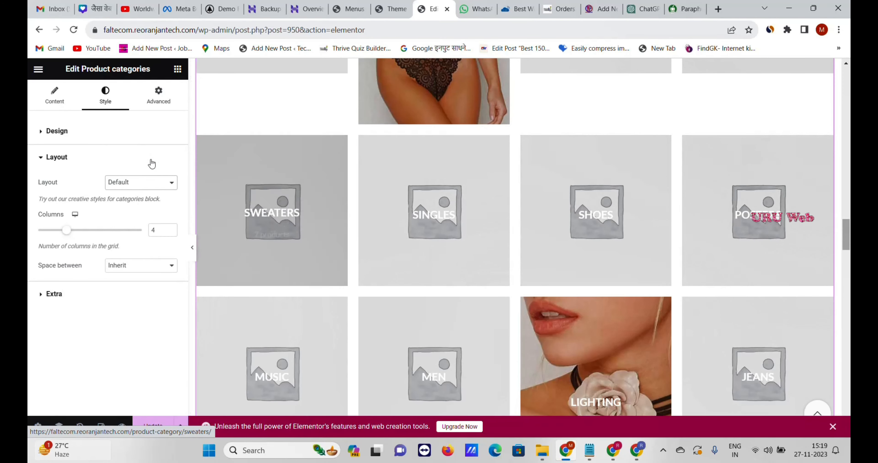
Step: Set the categories layout to Carousel and update the page
left_click(167, 184)
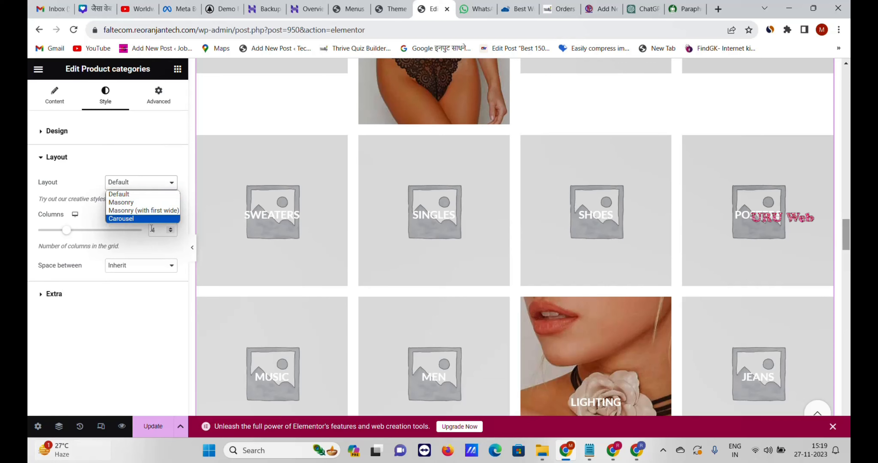
left_click(152, 219)
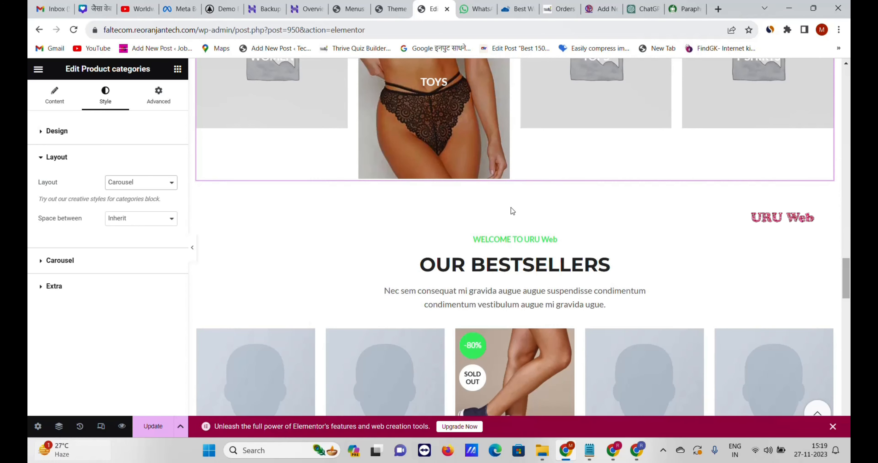
scroll(413, 218, "up", 10)
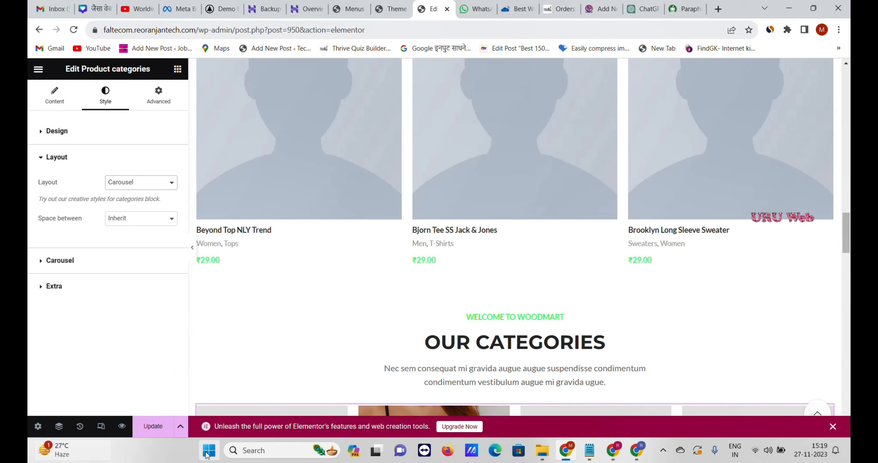
left_click(146, 426)
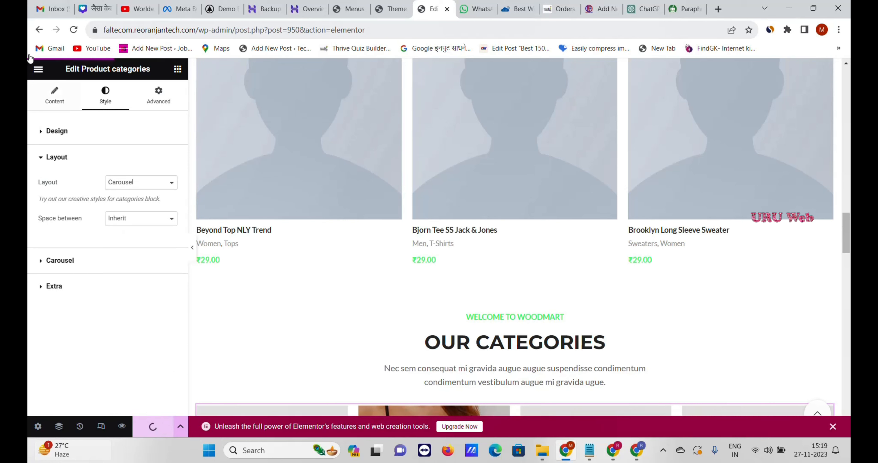
Step: Use the Elementor menu's View Page to open the live URU Web homepage
left_click(38, 71)
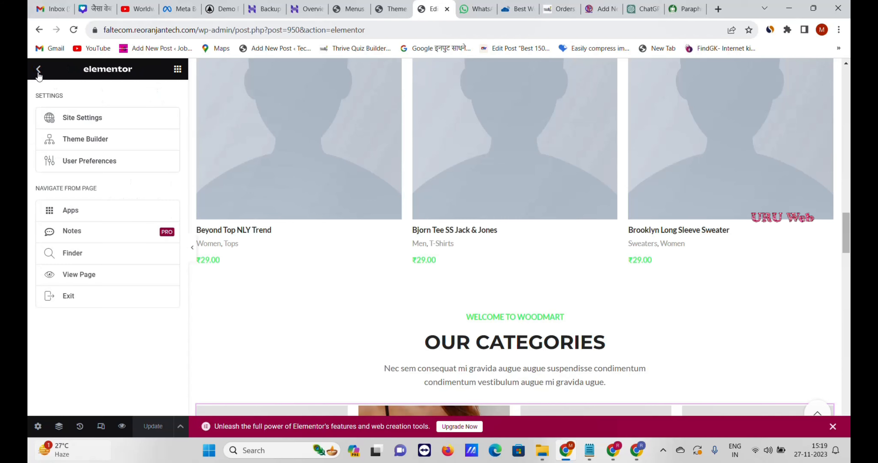
left_click(100, 274)
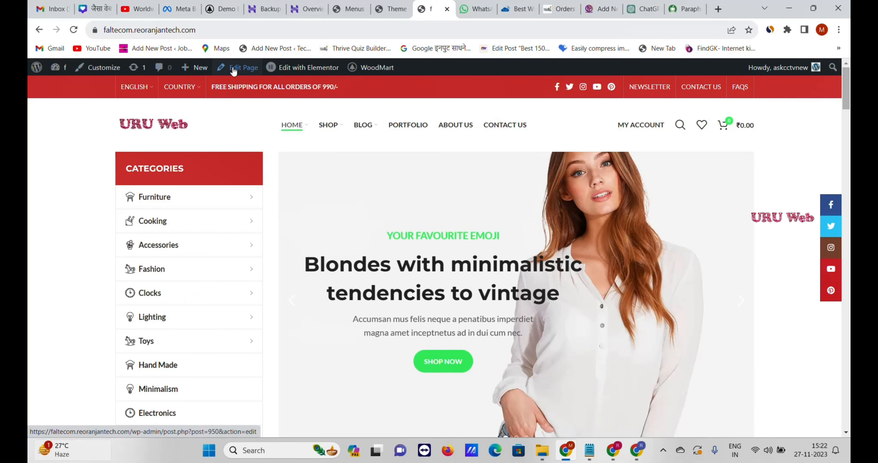
mouse_move(293, 73)
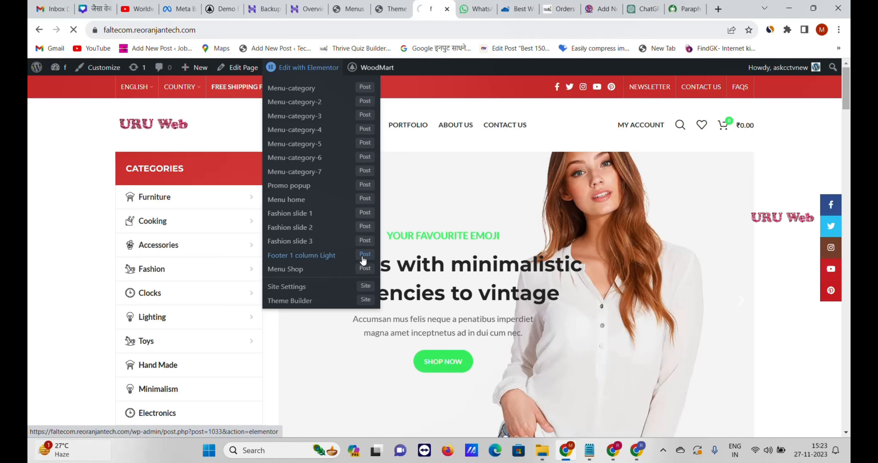
left_click(364, 260)
scroll(363, 260, "down", 20)
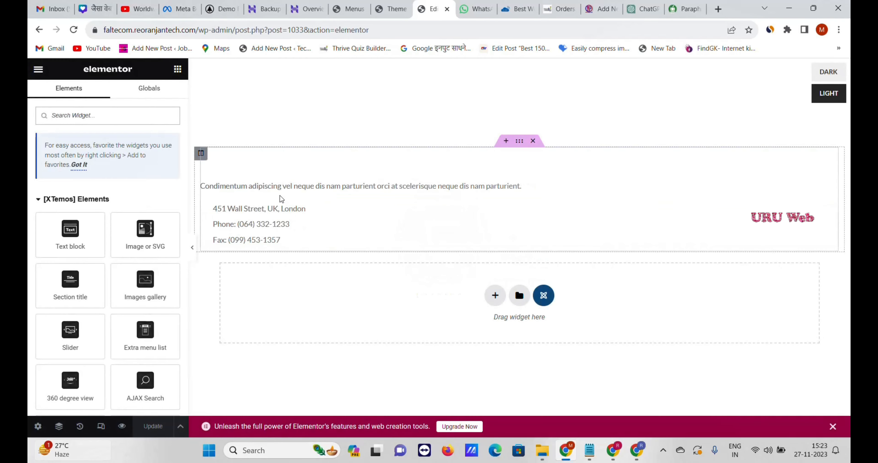
left_click(245, 186)
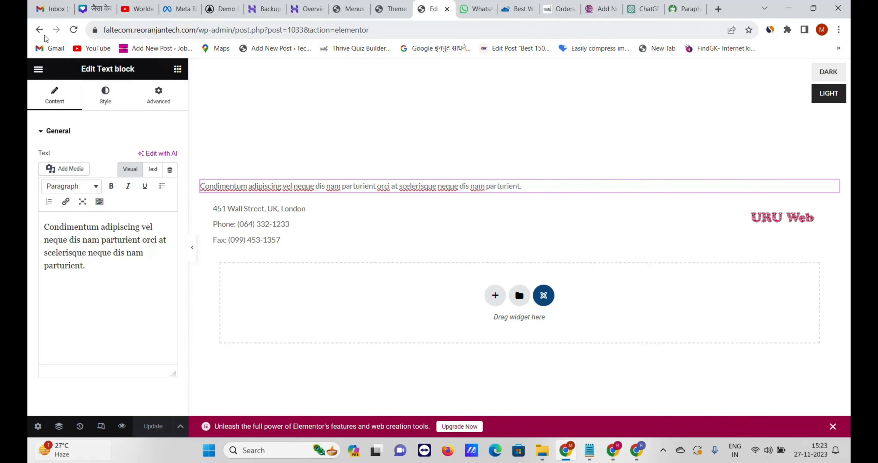
left_click(40, 31)
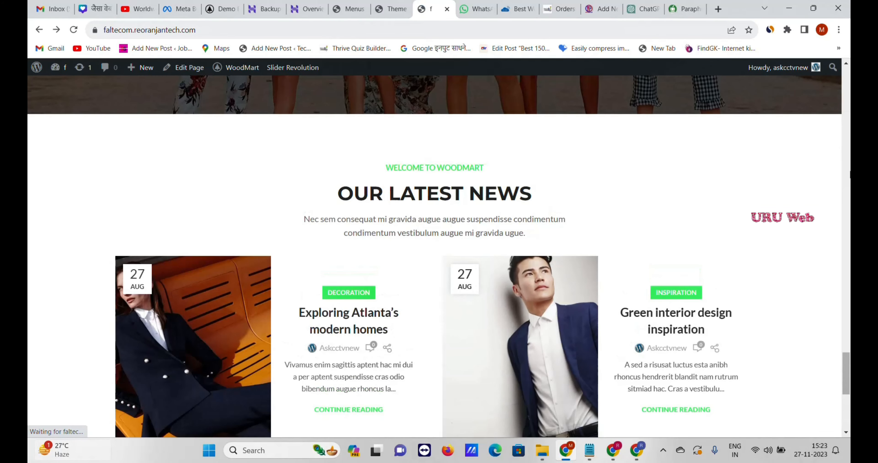
scroll(850, 174, "down", 6)
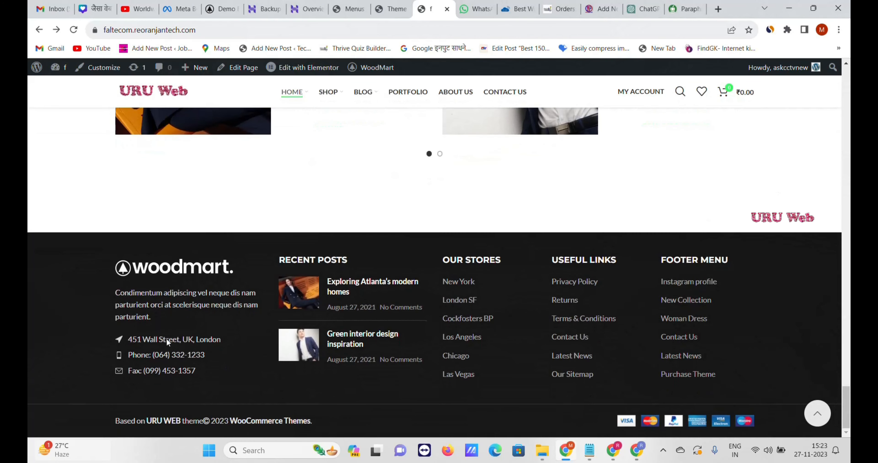
left_click_drag(109, 301, 195, 371)
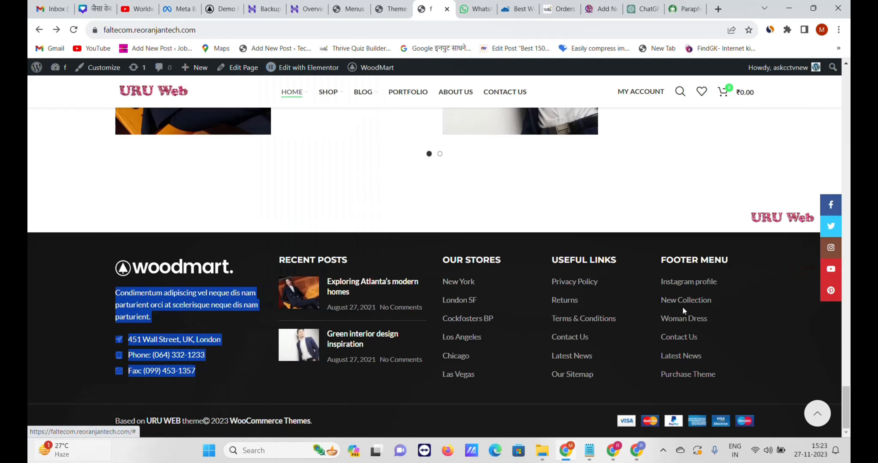
Step: Open the Customizer, glance at Site Identity, then go to the Menus section
left_click(104, 70)
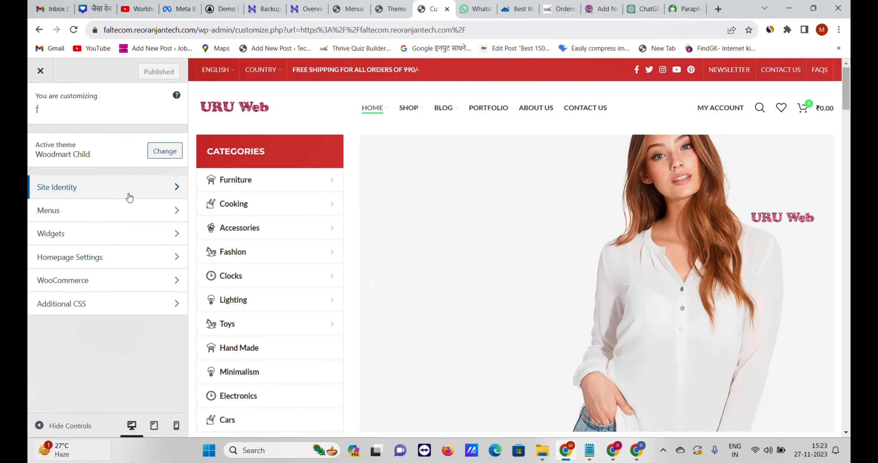
left_click(130, 196)
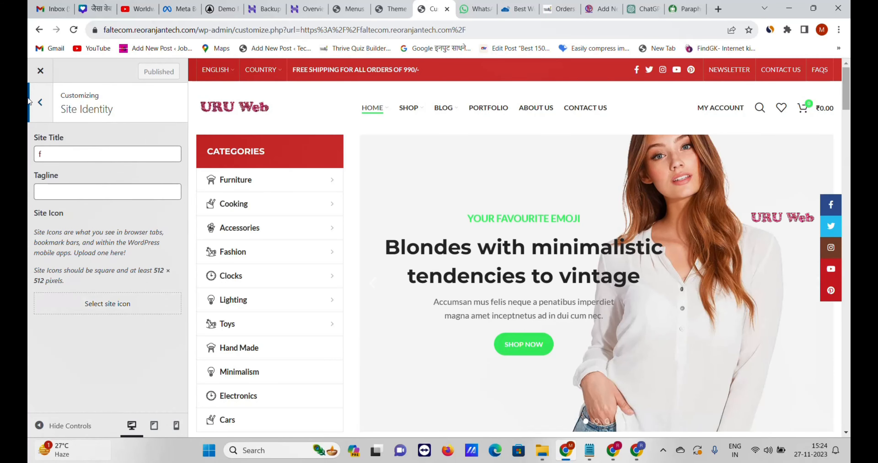
left_click(41, 112)
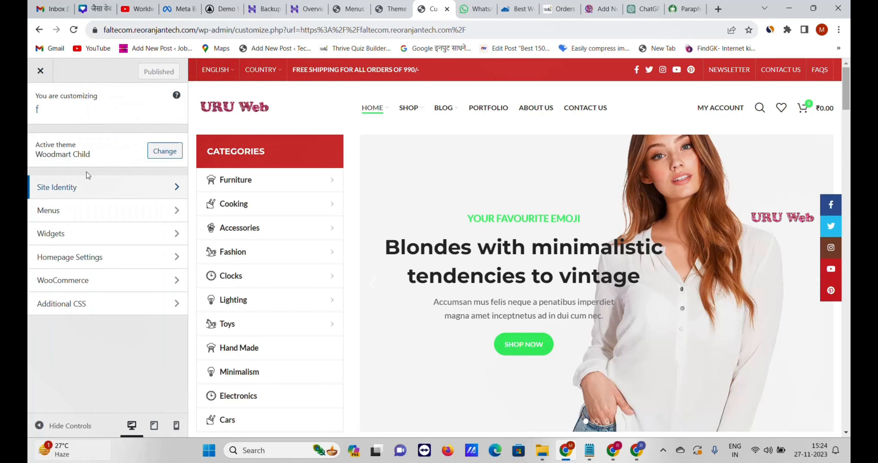
left_click(108, 213)
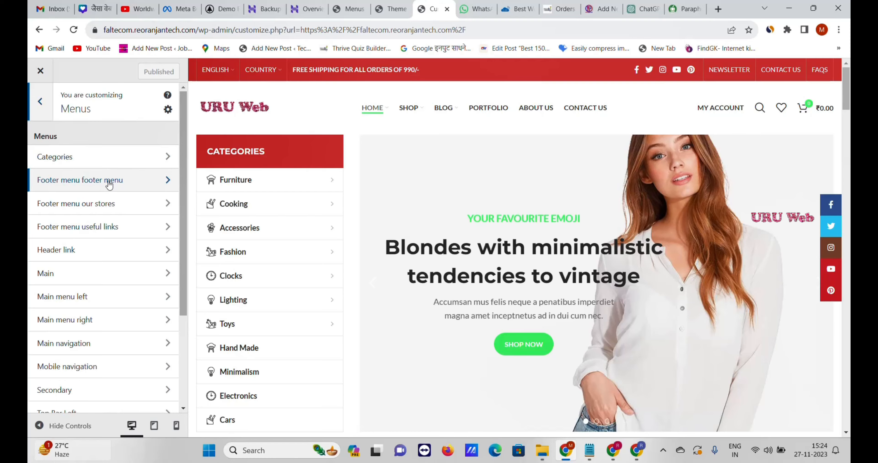
Step: Inspect the Footer menu useful links menu, expanding its Privacy Policy link
left_click_drag(847, 107, 849, 428)
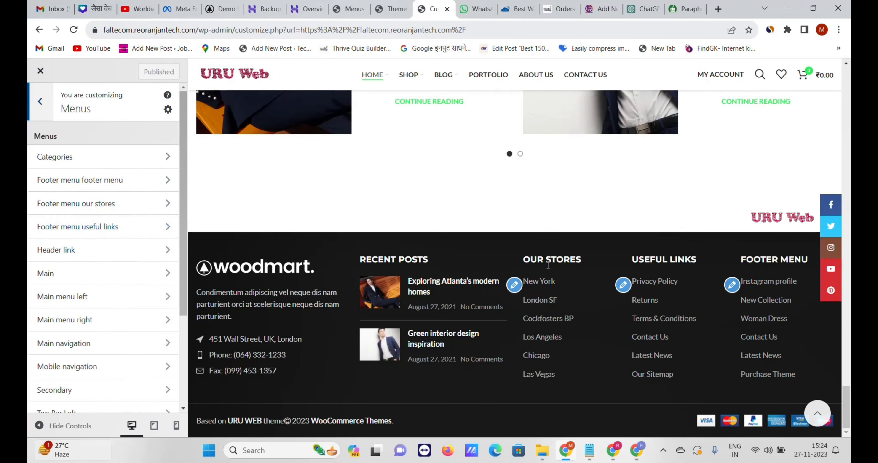
left_click(623, 285)
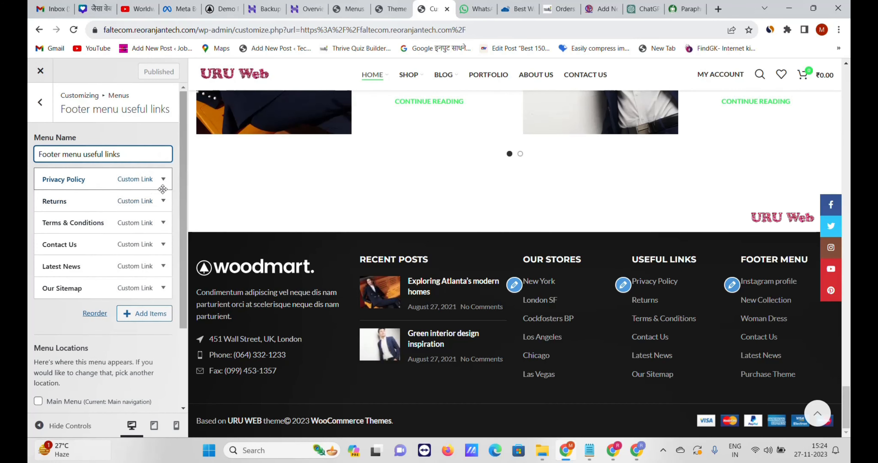
left_click(163, 179)
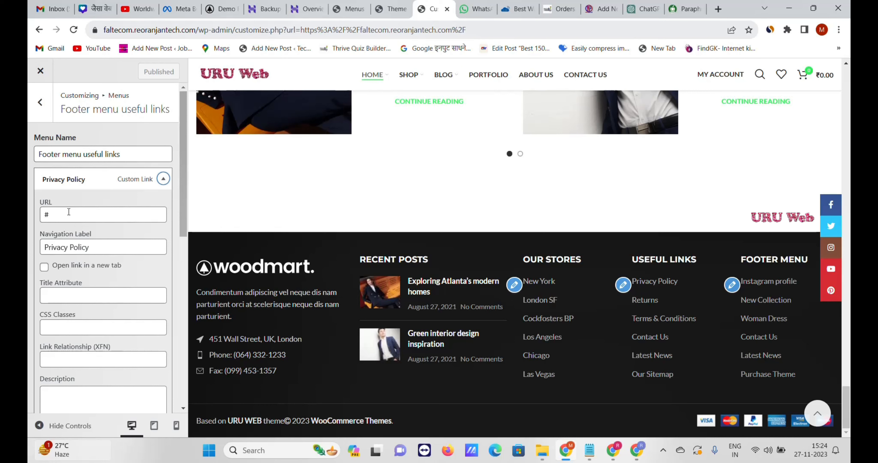
left_click(40, 102)
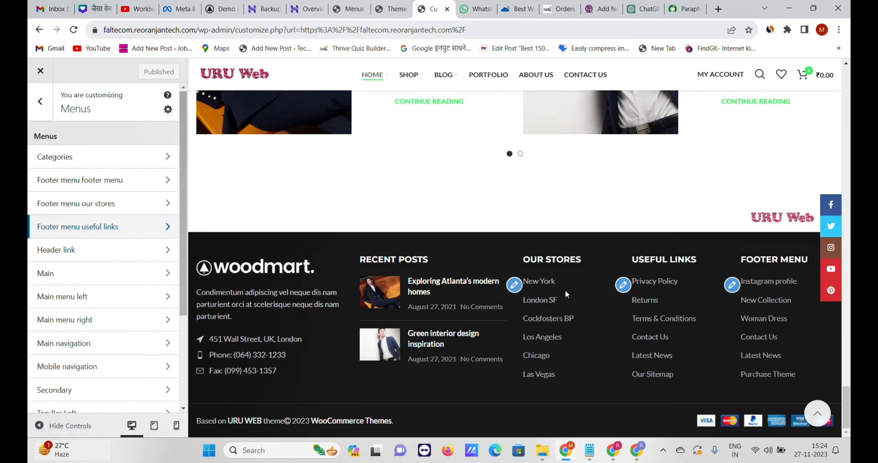
Step: Open the Footer menu footer menu and expand its Instagram profile link
left_click(80, 180)
left_click(85, 180)
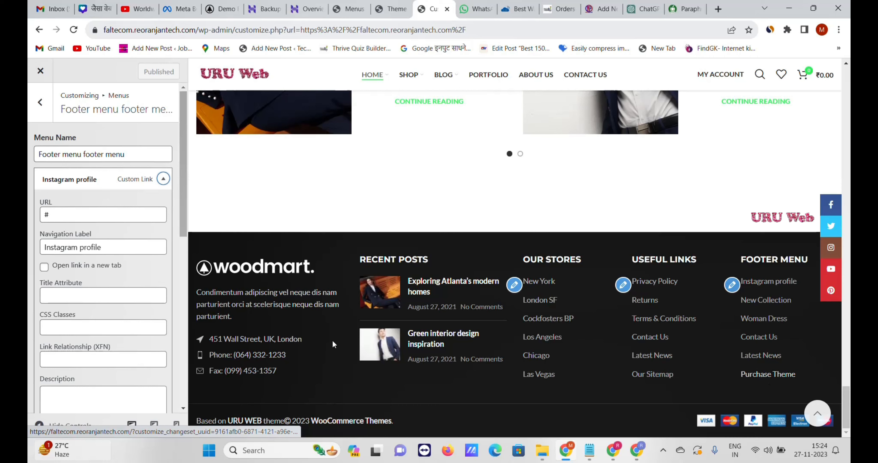
scroll(92, 288, "down", 3)
scroll(36, 311, "up", 4)
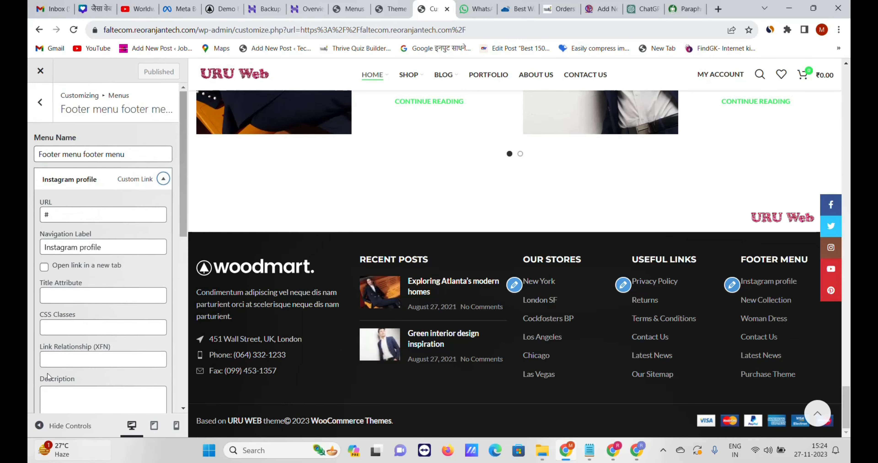
scroll(175, 272, "down", 9)
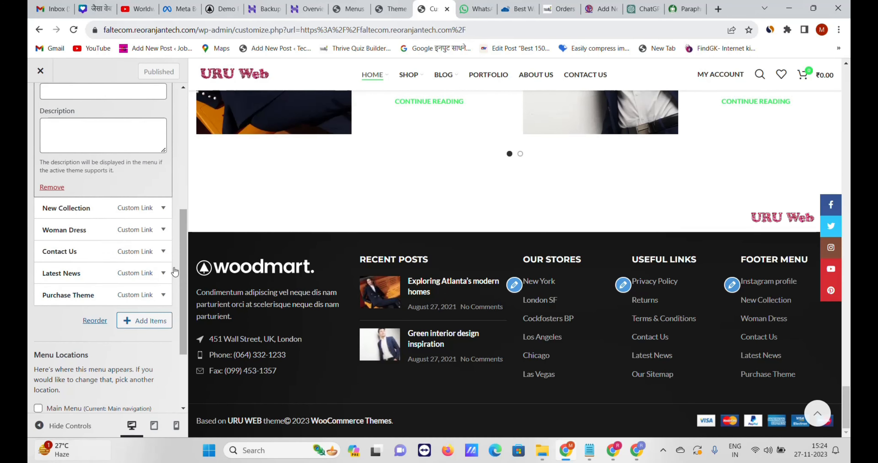
Step: Remove the Purchase Theme link from the footer menu and return to the main sections
left_click(164, 295)
scroll(76, 276, "down", 5)
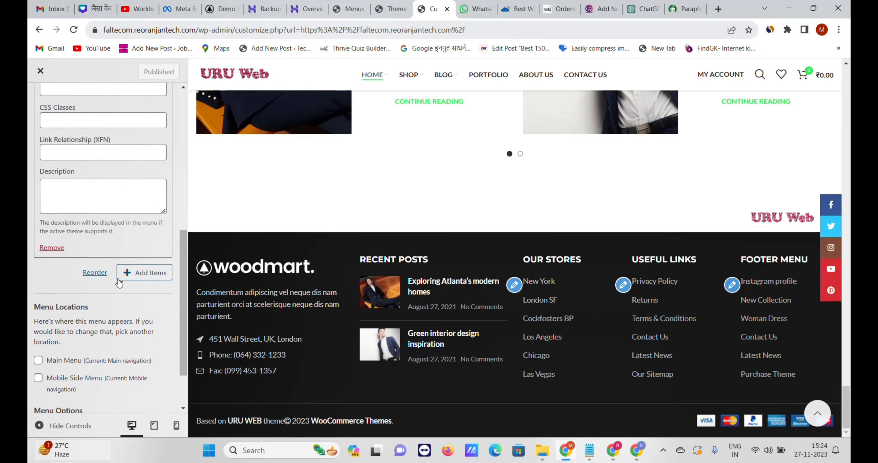
left_click(51, 247)
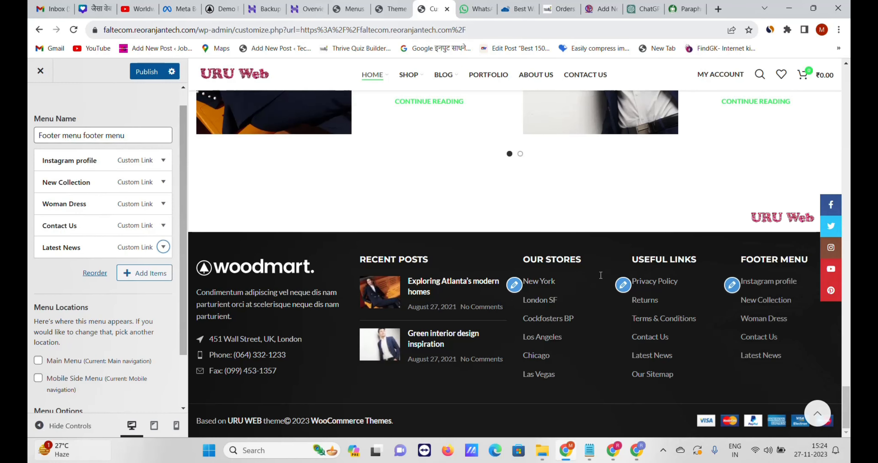
scroll(92, 204, "down", 2)
scroll(92, 198, "up", 3)
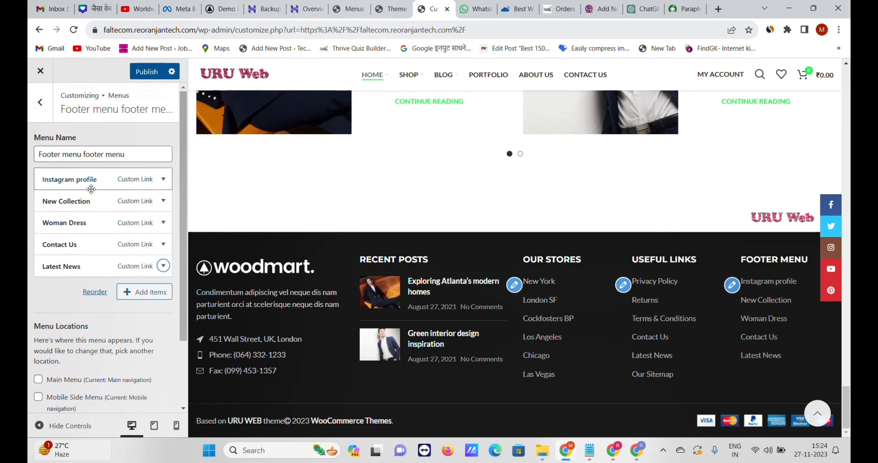
left_click(45, 104)
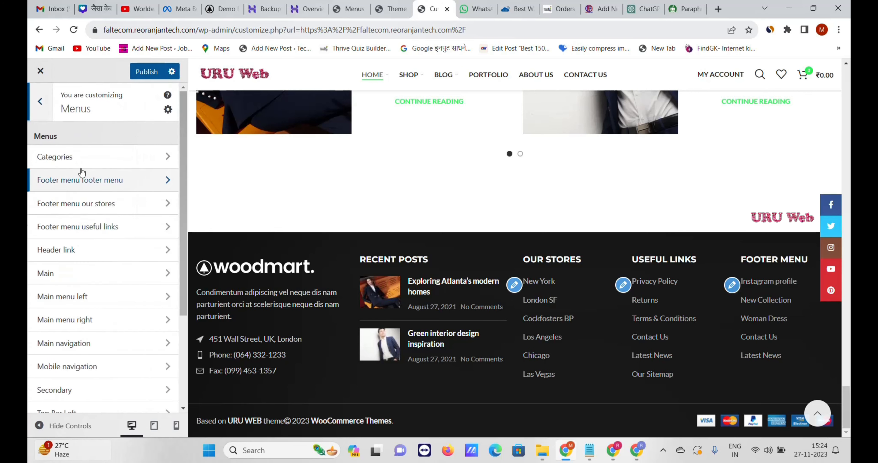
left_click(41, 102)
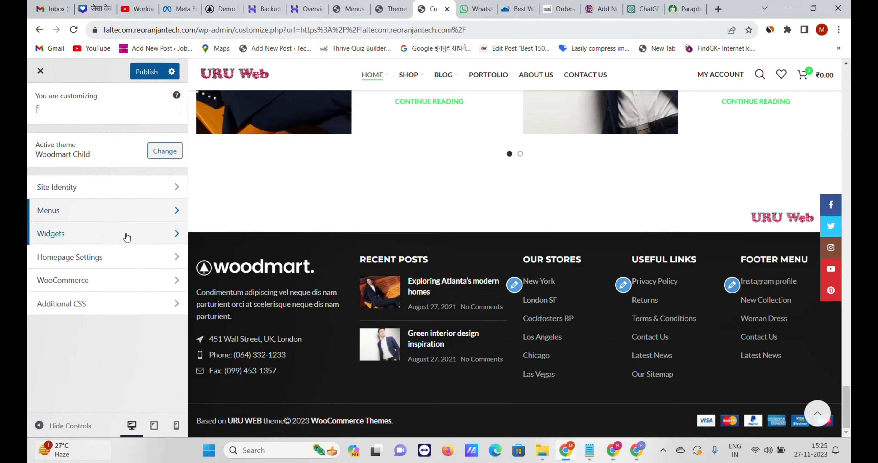
Step: Open Widgets > Main Widget Area and inspect the WOODMART Recent Posts widget's fields
left_click(127, 237)
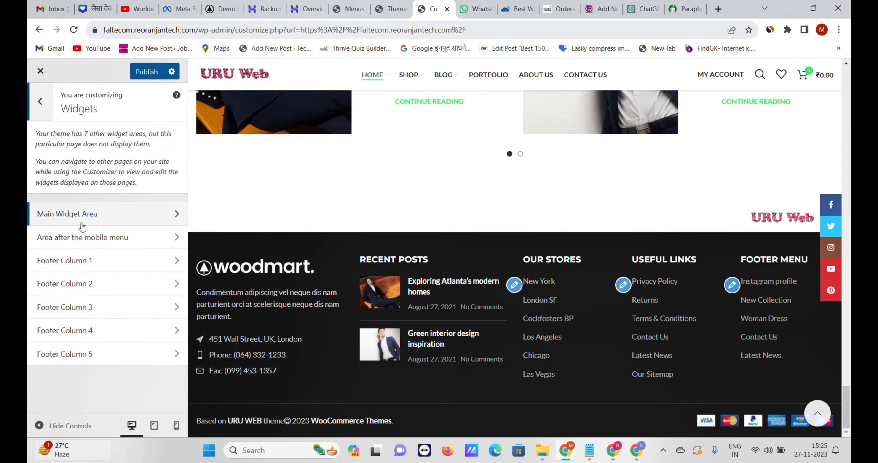
left_click(132, 217)
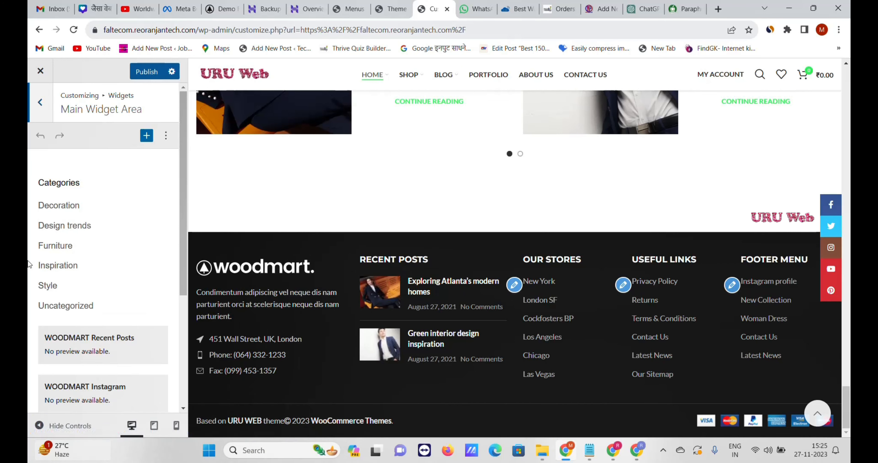
scroll(80, 303, "down", 4)
scroll(79, 304, "down", 1)
left_click(92, 180)
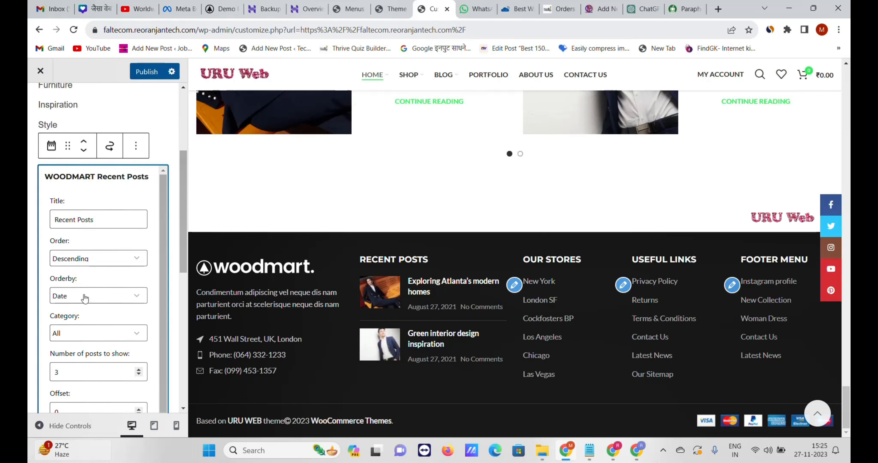
scroll(84, 298, "down", 3)
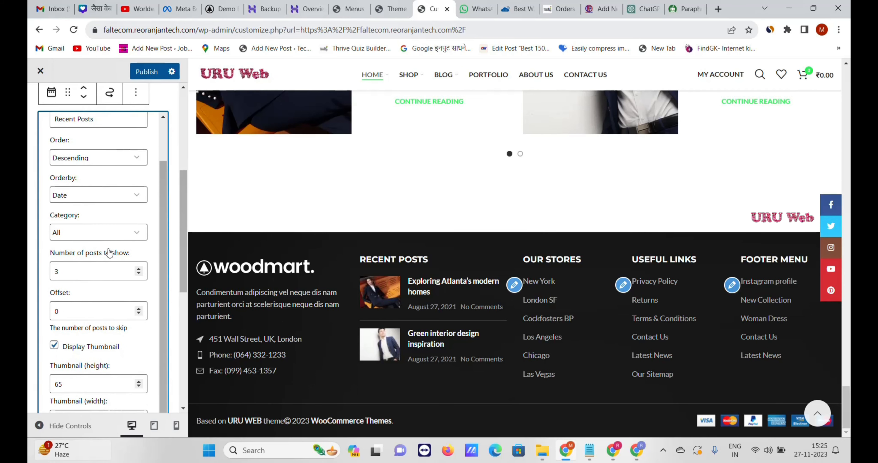
scroll(106, 309, "down", 3)
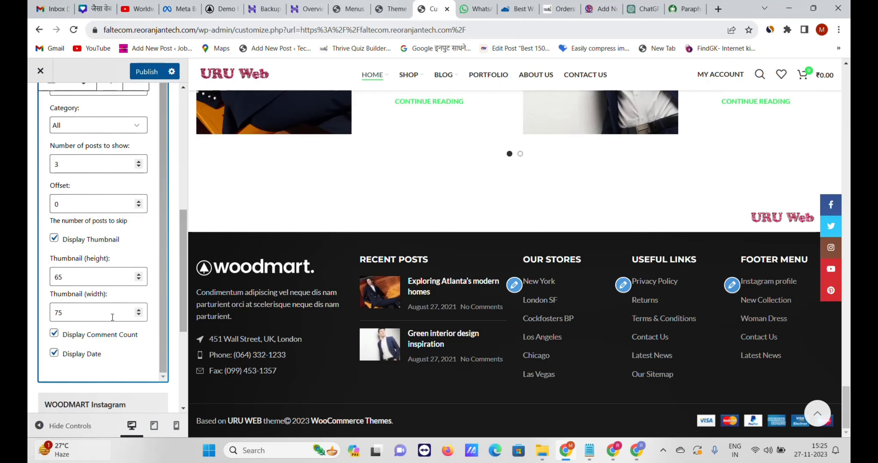
scroll(111, 324, "down", 5)
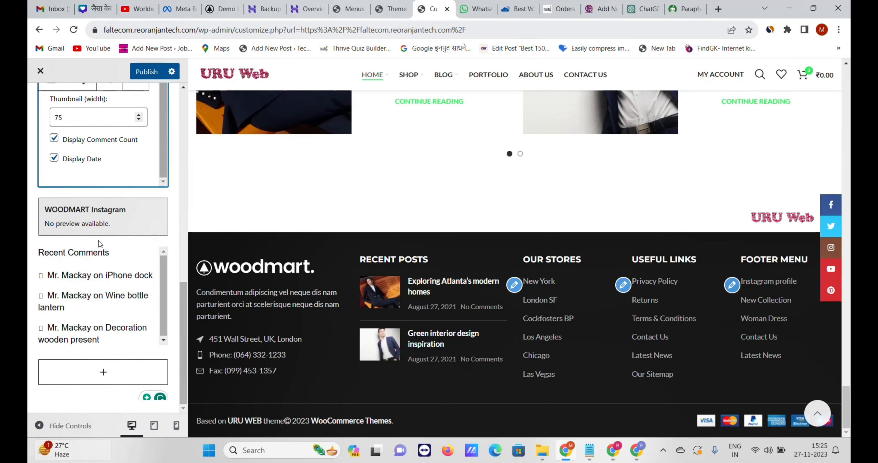
scroll(696, 161, "up", 5)
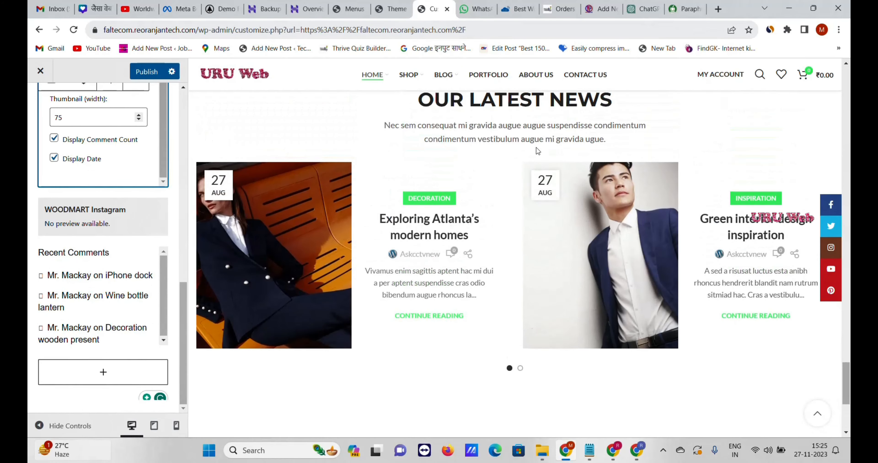
scroll(538, 150, "up", 1)
scroll(537, 148, "down", 1)
scroll(537, 147, "down", 5)
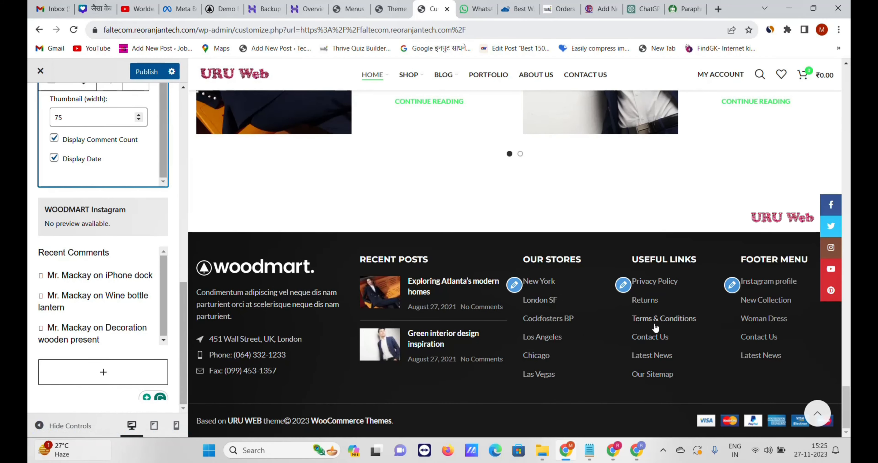
scroll(62, 231, "up", 6)
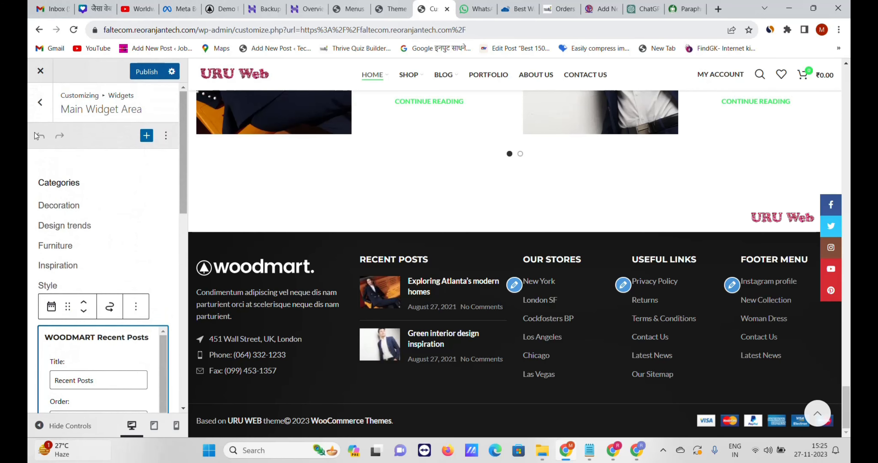
left_click(40, 90)
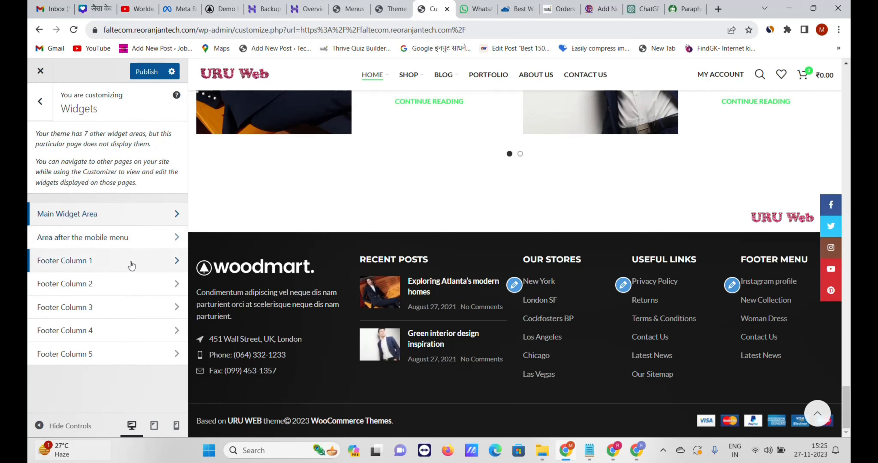
Step: Inspect the HTML block widget in Footer Column 1
left_click(126, 268)
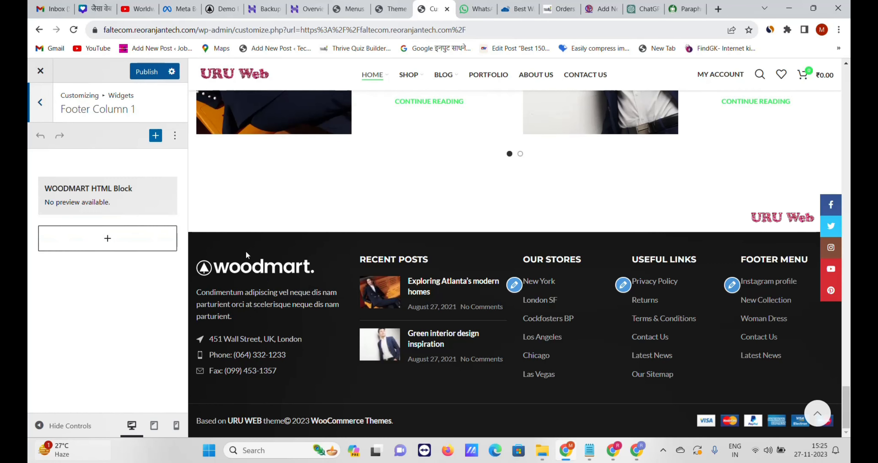
left_click(100, 195)
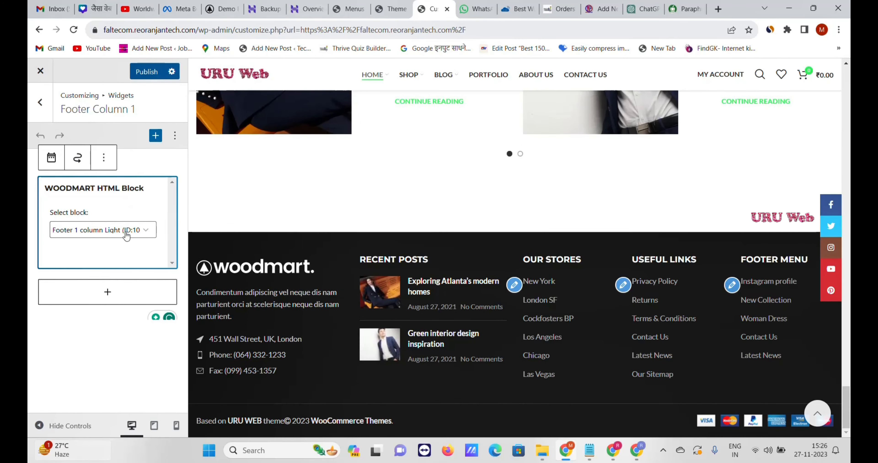
left_click(44, 116)
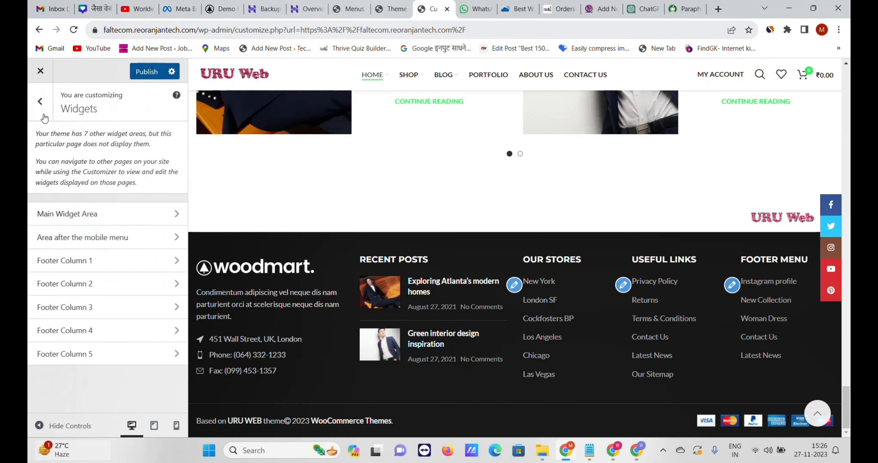
Step: Look over Footer Column 2, then Footer Column 3's Our stores menu widget
left_click(64, 283)
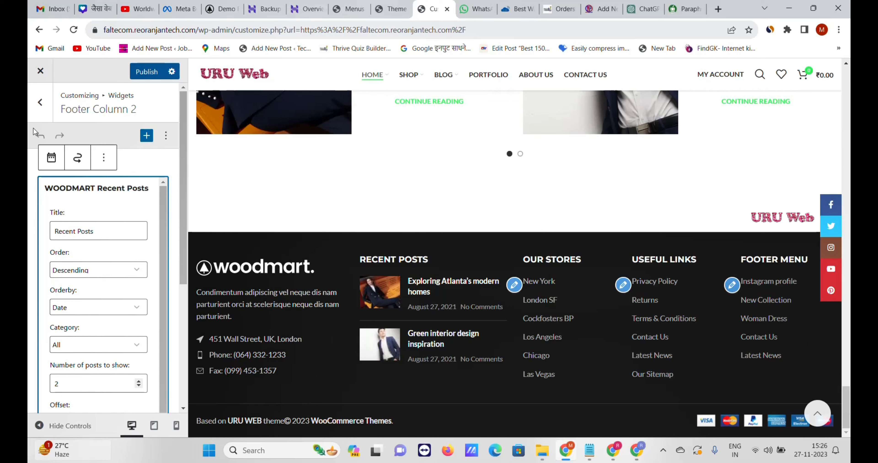
left_click(42, 103)
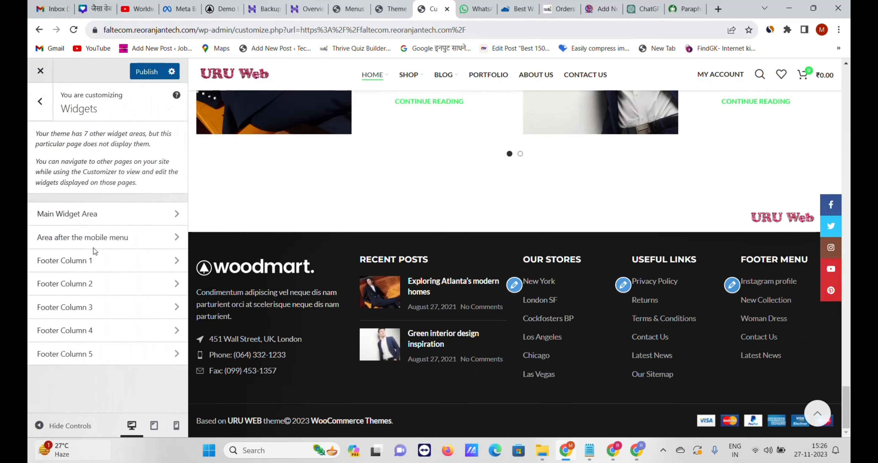
left_click(104, 307)
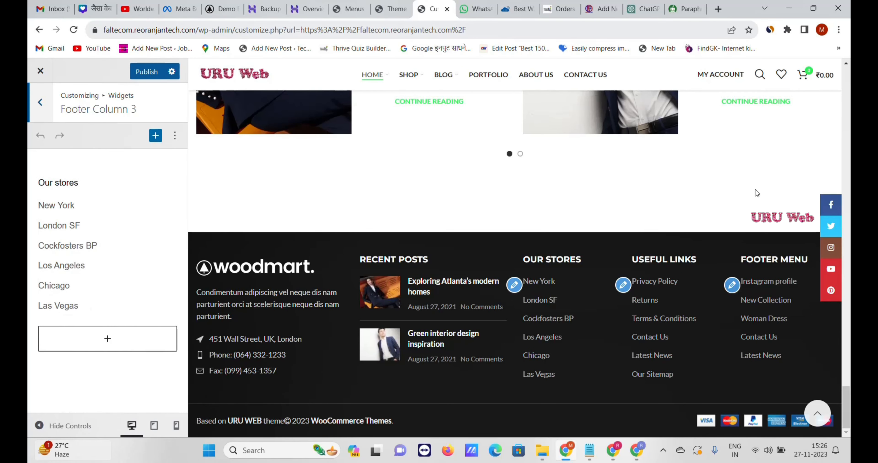
left_click(113, 246)
left_click(40, 102)
Step: Recheck the Main Widget Area, then return to the Customizer's main sections
left_click(85, 141)
scroll(477, 238, "up", 17)
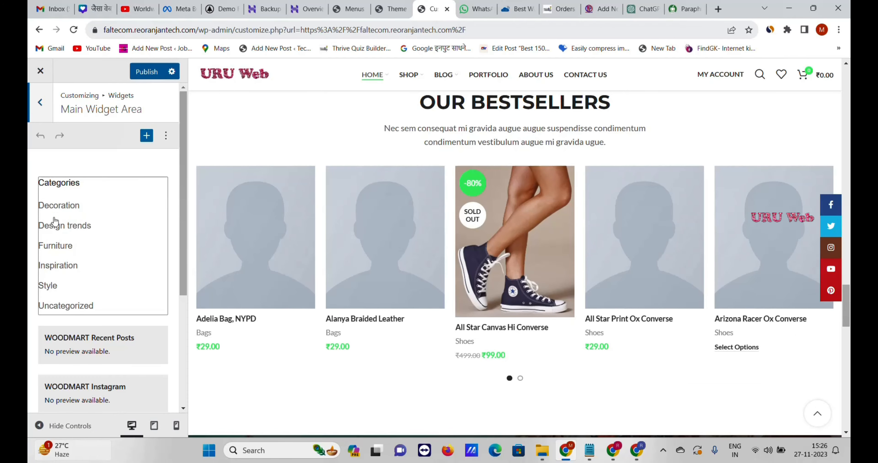
scroll(512, 272, "down", 8)
scroll(730, 298, "down", 10)
scroll(760, 237, "up", 10)
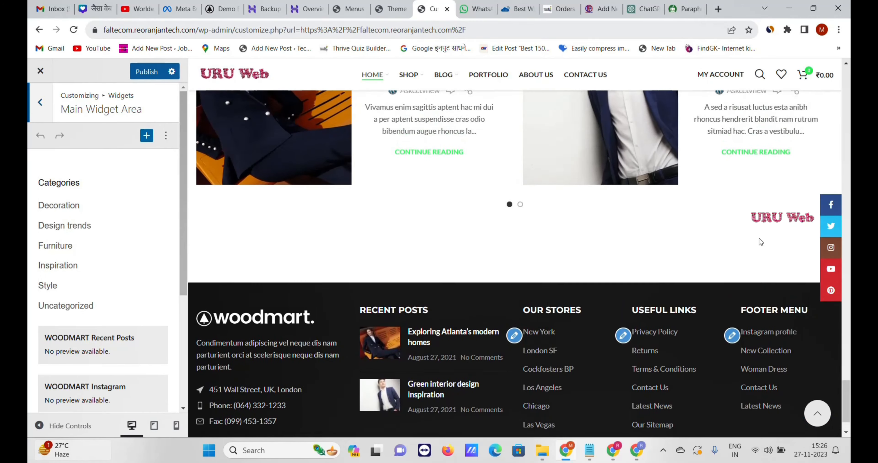
scroll(771, 228, "down", 1)
scroll(771, 228, "up", 10)
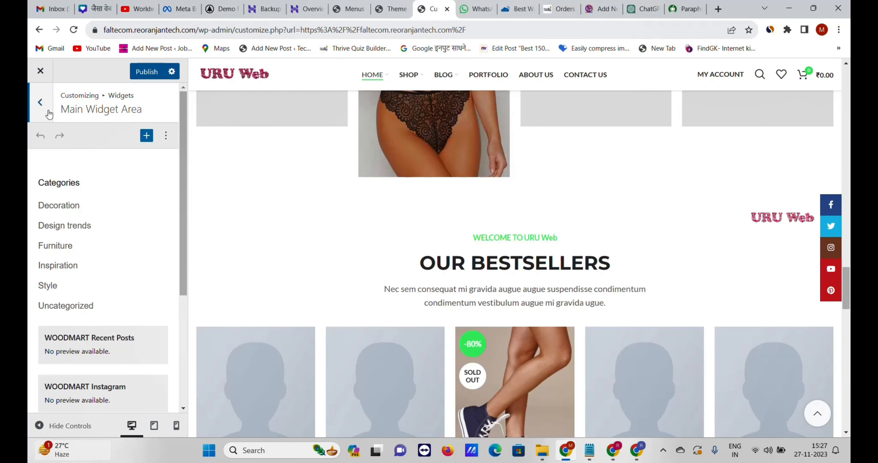
left_click(44, 109)
left_click(46, 109)
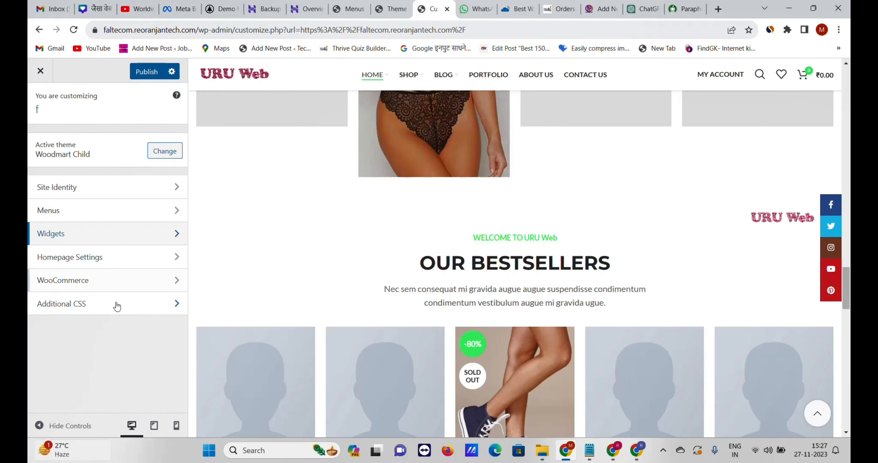
Step: Review WooCommerce Product Catalog display options, keeping the shop page showing products
left_click(63, 280)
left_click(61, 165)
left_click(108, 226)
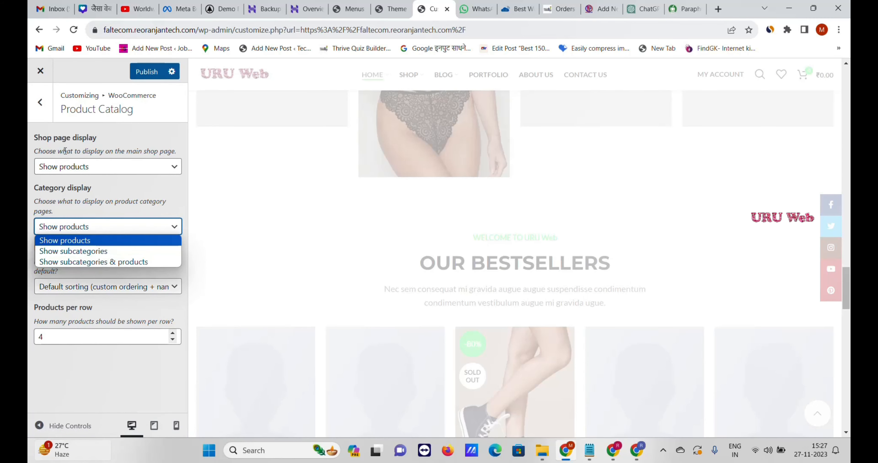
left_click(140, 166)
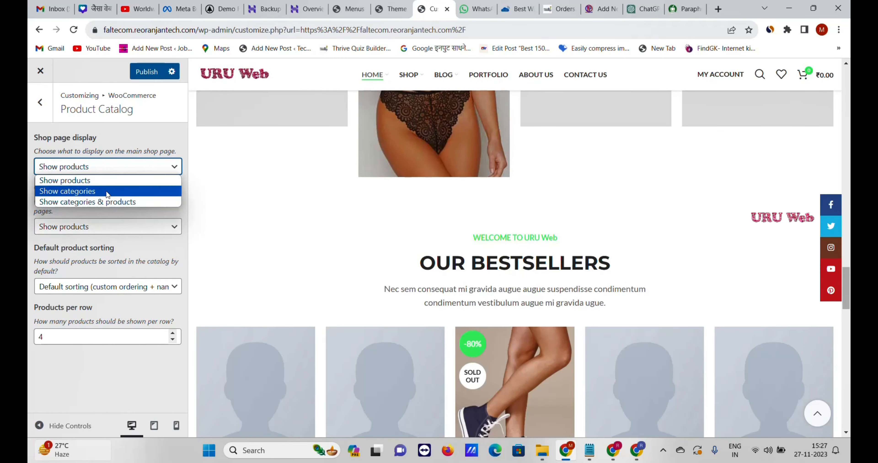
left_click(49, 236)
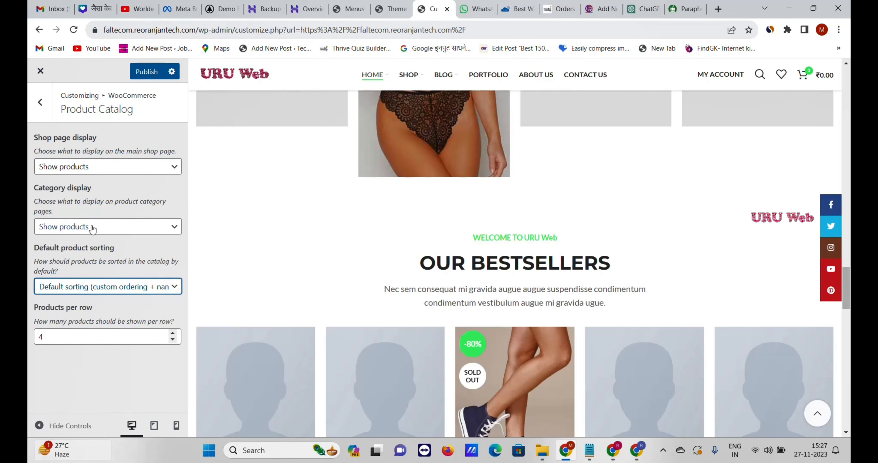
left_click(39, 102)
Step: Check Product Images sizes, then bring up Checkout's Company name field choices
left_click(115, 191)
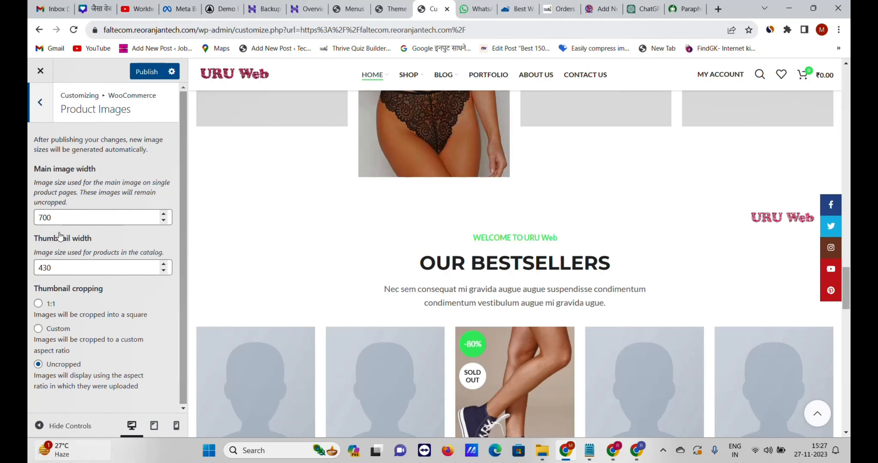
left_click(40, 102)
left_click(71, 201)
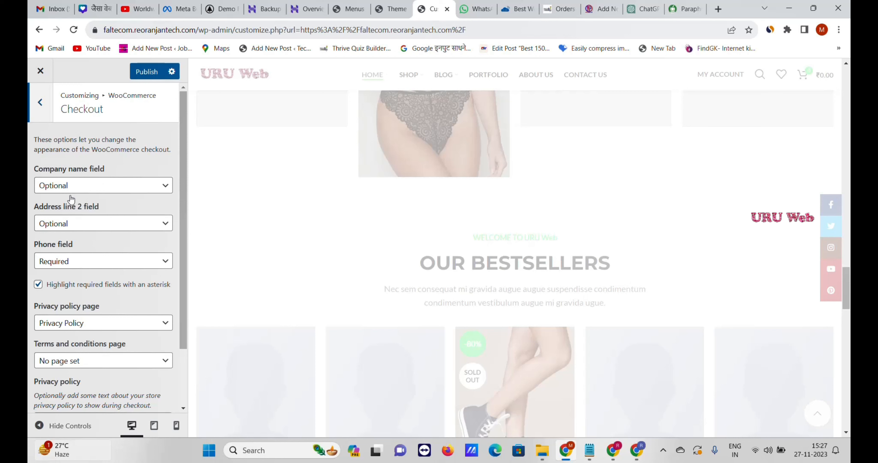
left_click(86, 191)
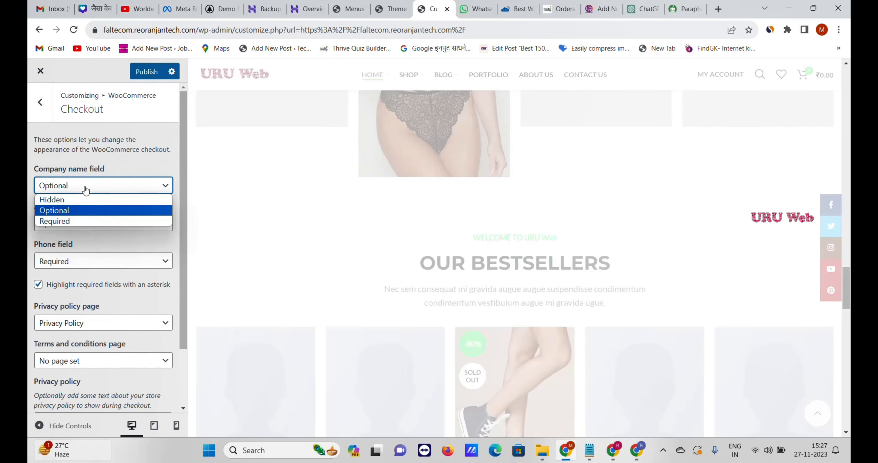